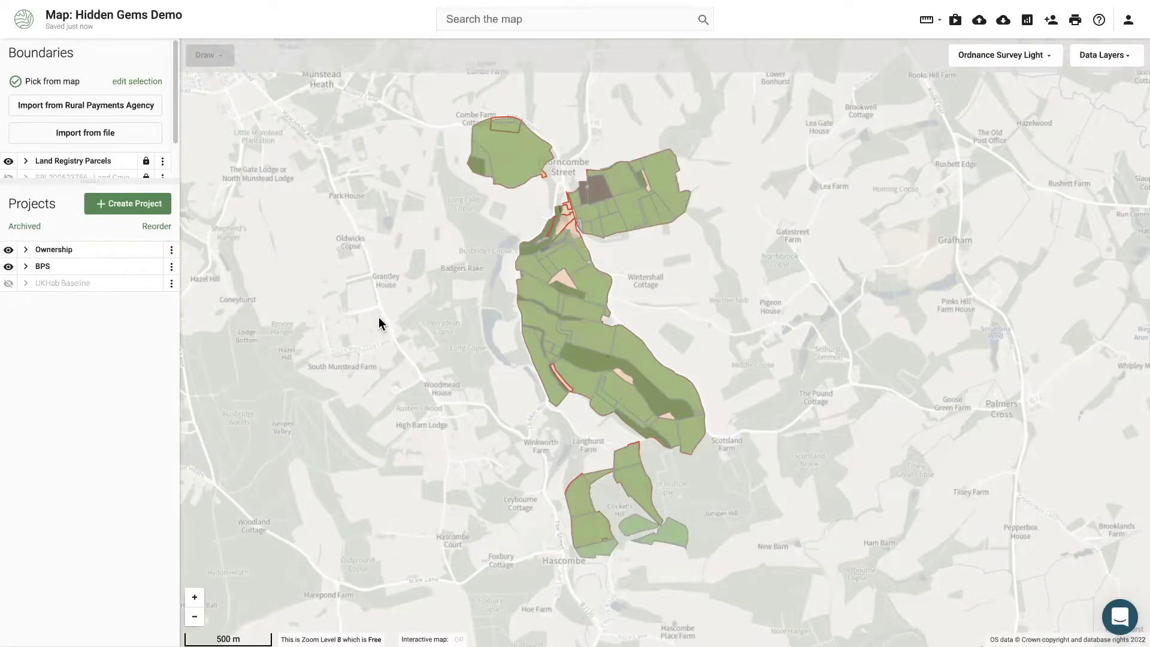
Browse the help article collections in the support chat, then close it.
click(1128, 622)
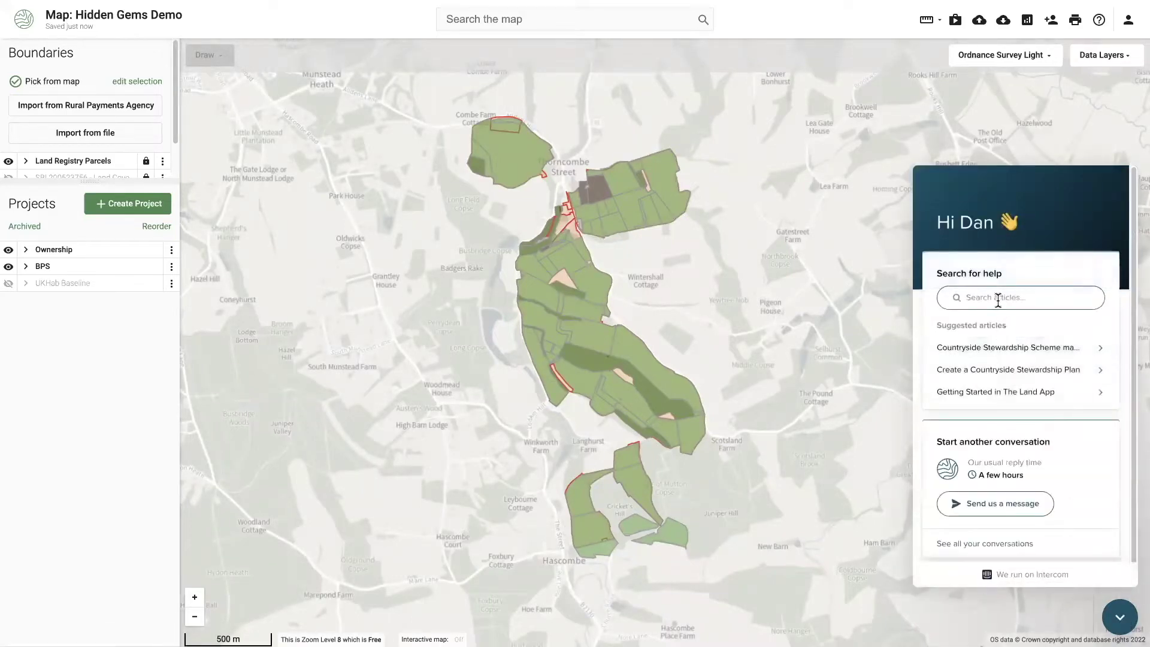
click(998, 299)
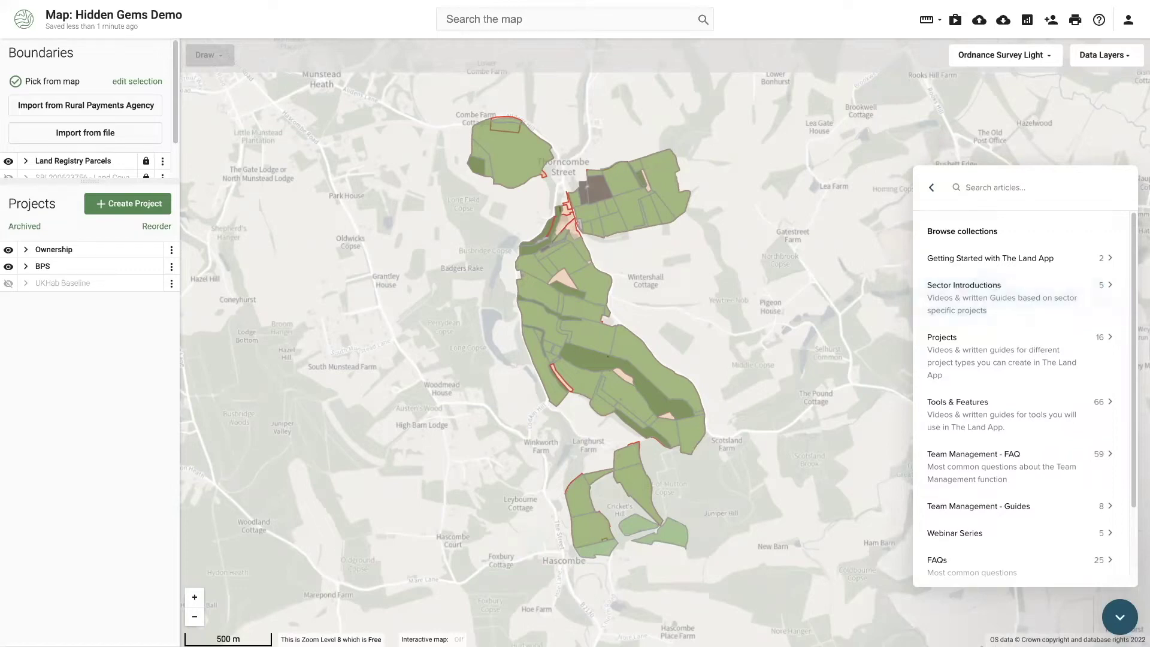
click(1119, 617)
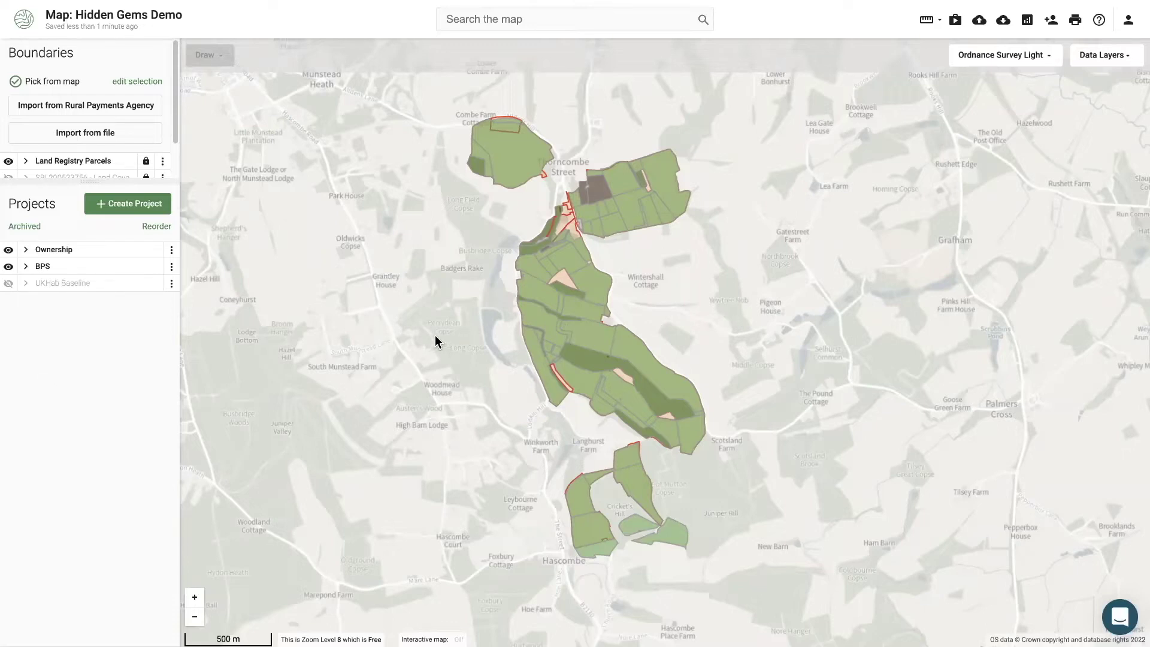
Show the UKHab Baseline project and hide BPS, Ownership and the Land Registry Parcels boundaries.
click(9, 284)
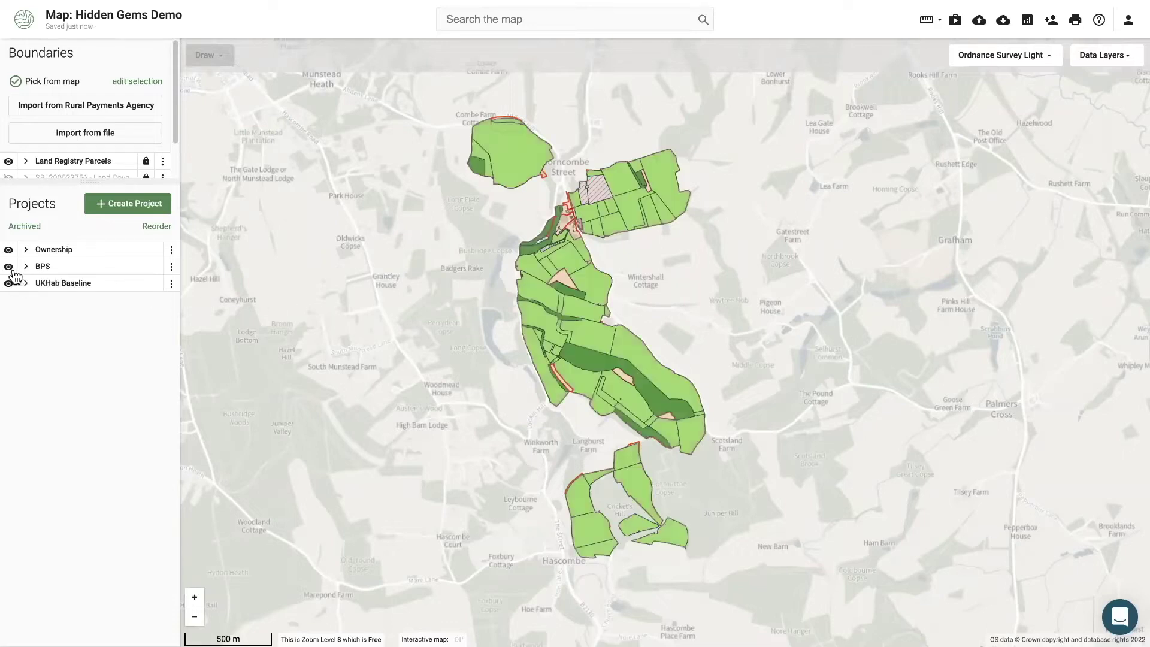
click(9, 266)
click(9, 250)
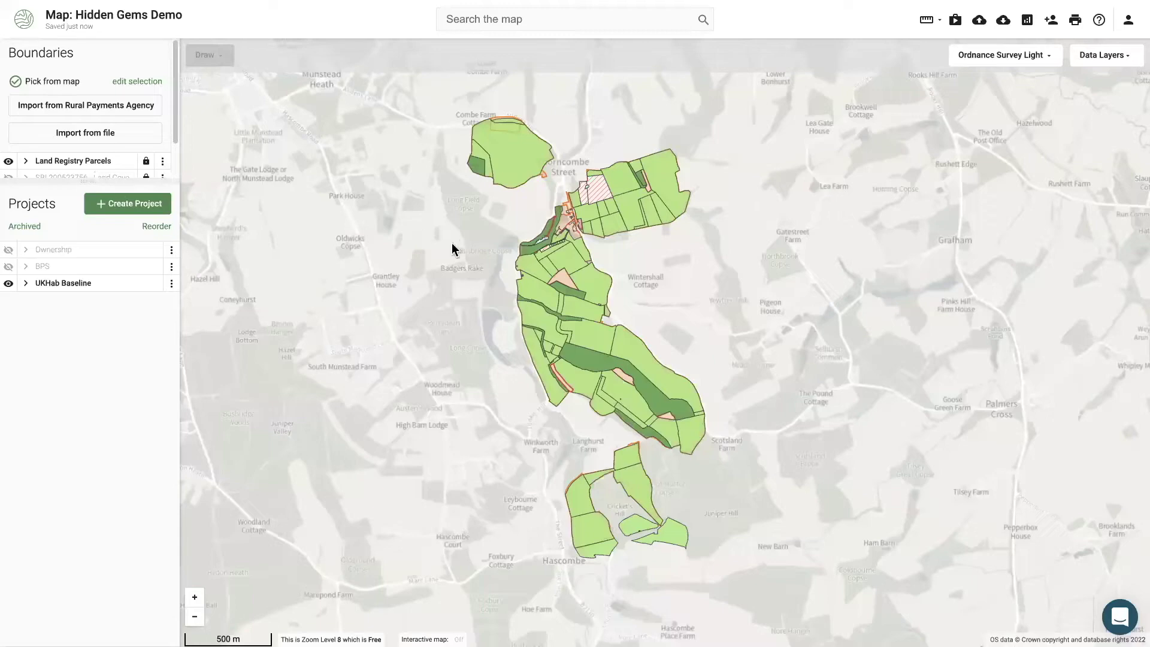
click(8, 161)
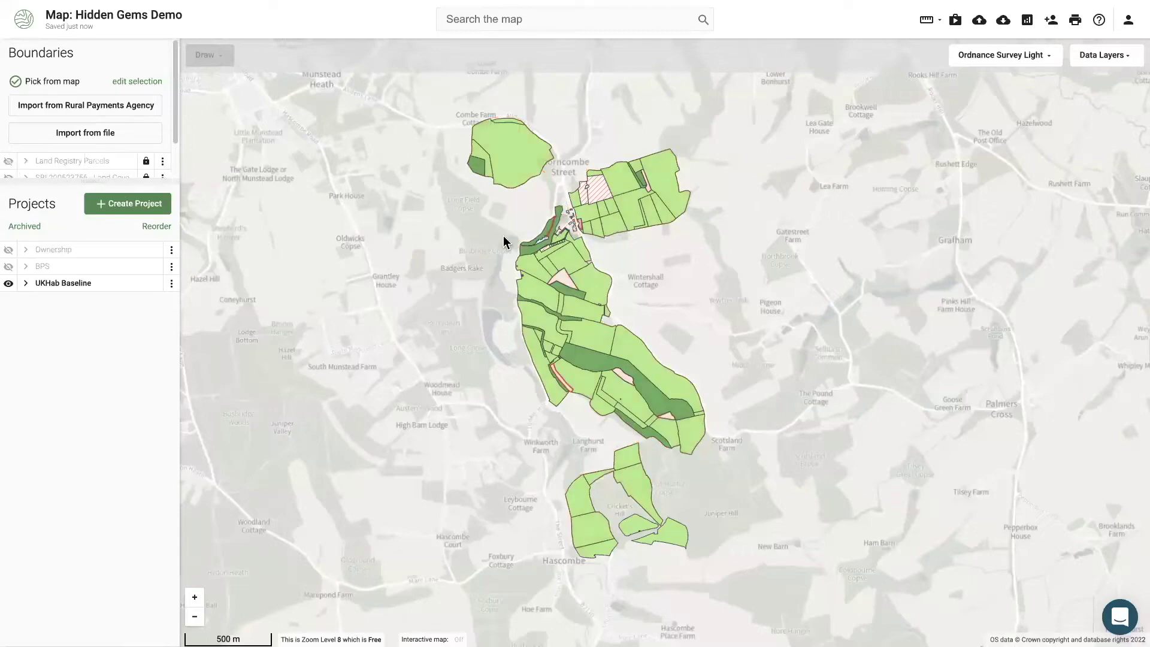
Find the Listed Buildings data layer by searching for "listed" and display it over the Slades Farm area.
scroll(634, 243, up, 4)
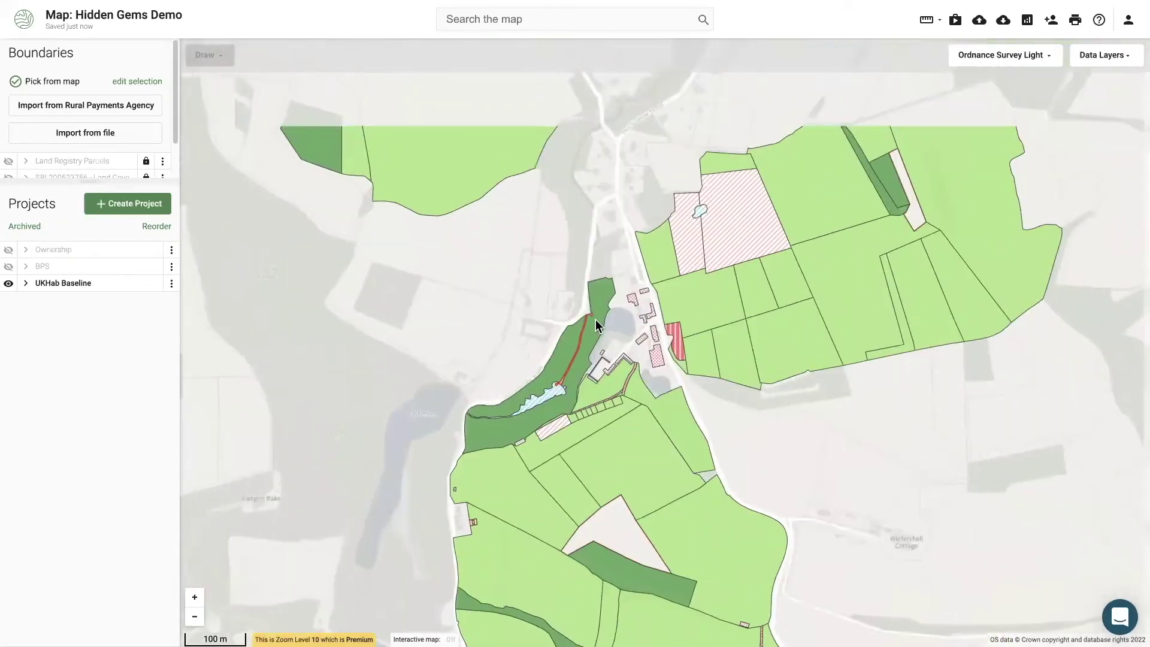
scroll(654, 329, up, 2)
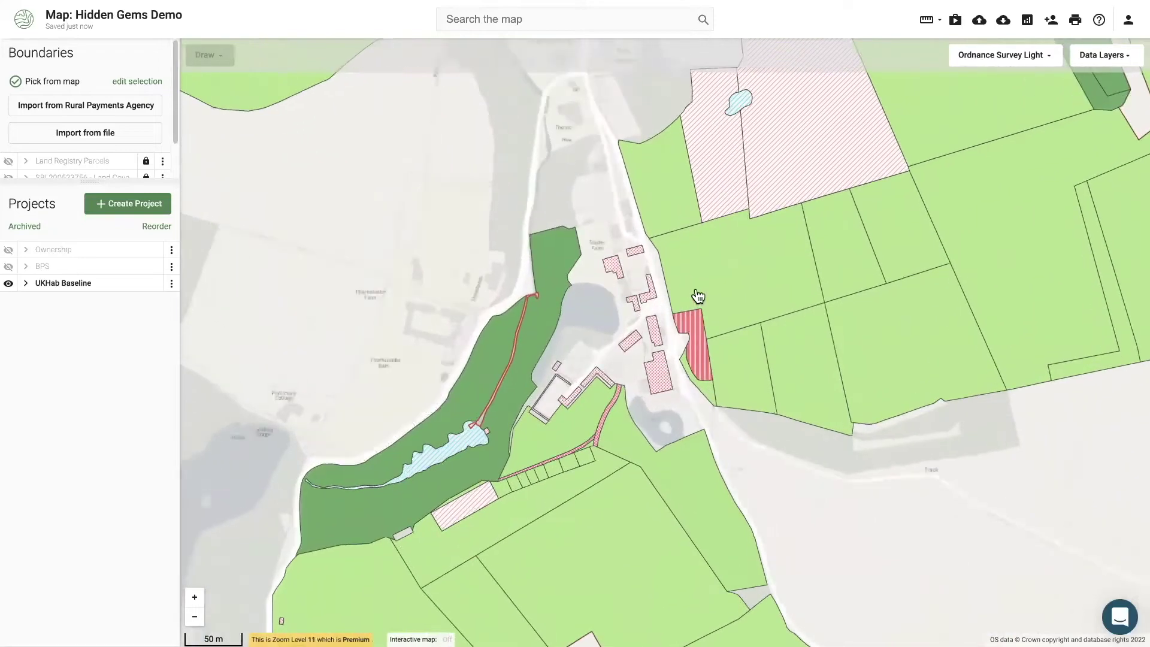
click(1105, 55)
click(1053, 91)
text(listed)
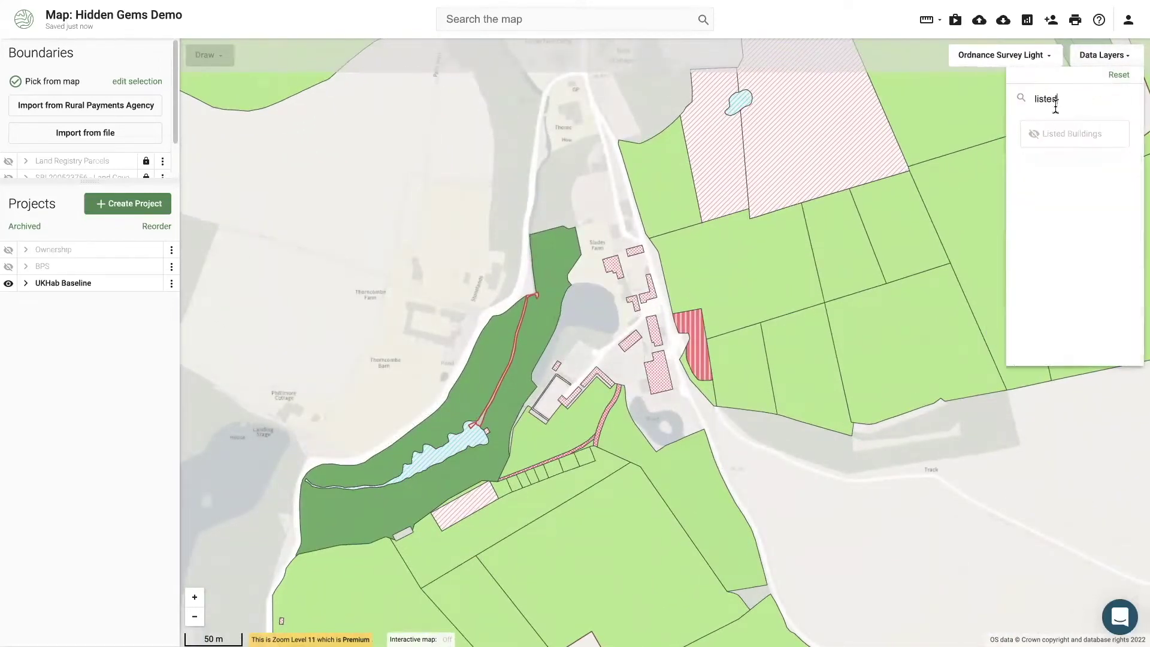
click(1052, 132)
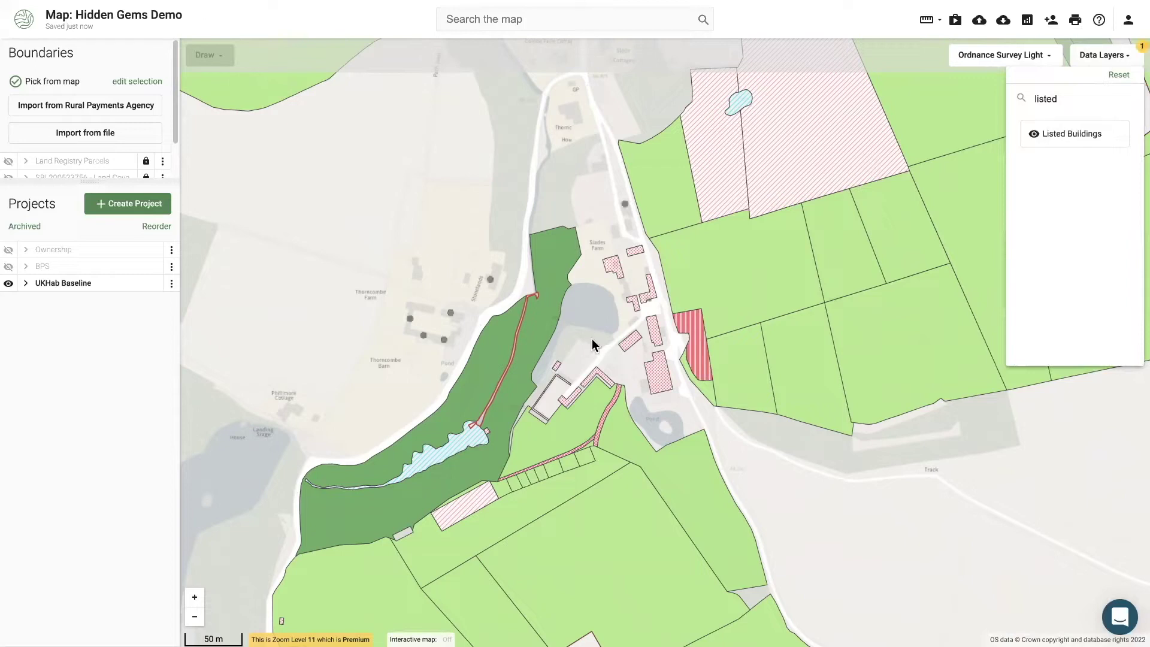
Hide the UKHab Baseline project and view the record of the listed barn beside the road at Slades Farm.
click(8, 286)
click(8, 285)
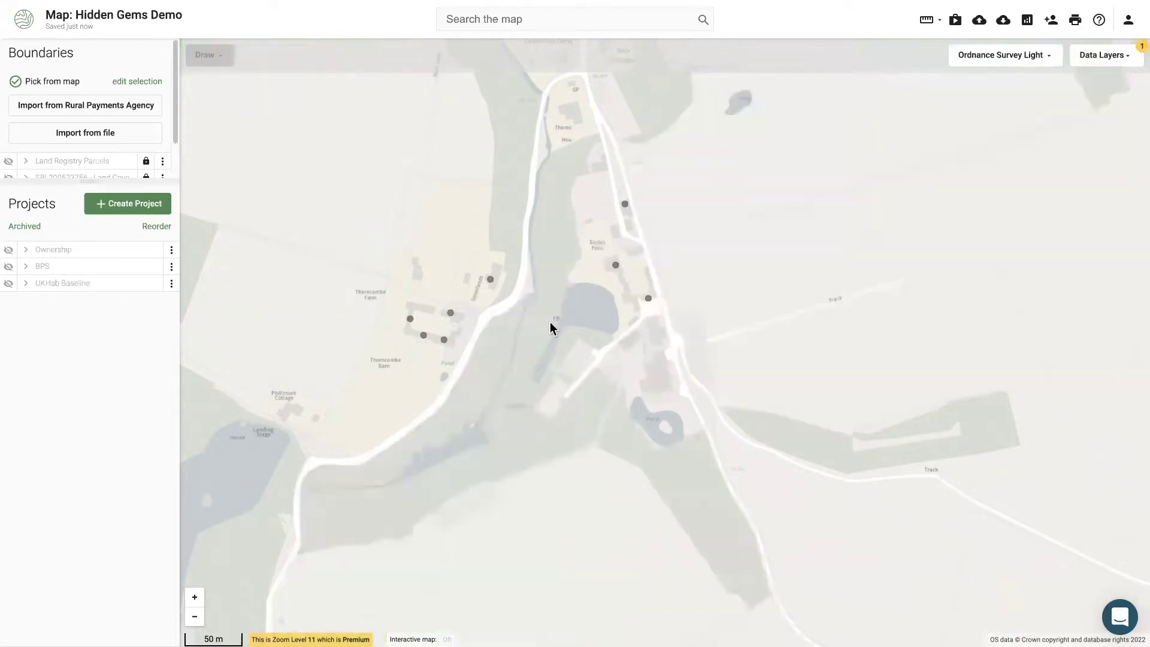
click(650, 300)
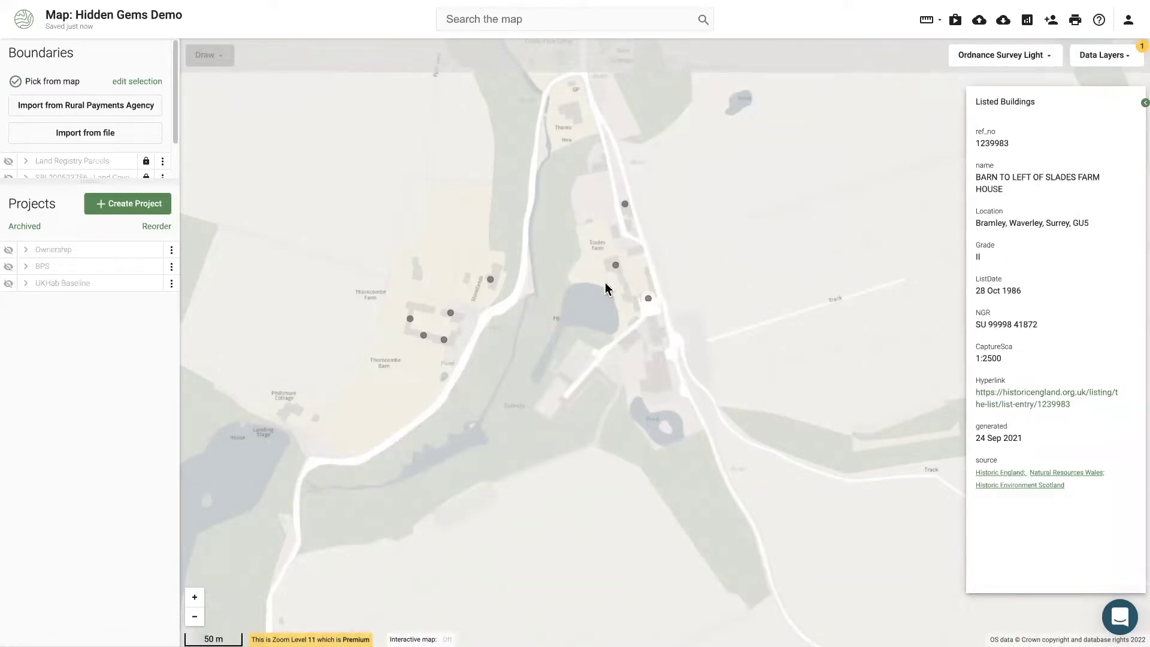
Compare the L-shaped building's attributes in UKHab Baseline with the record of the listed building point on it.
click(9, 284)
scroll(653, 308, up, 5)
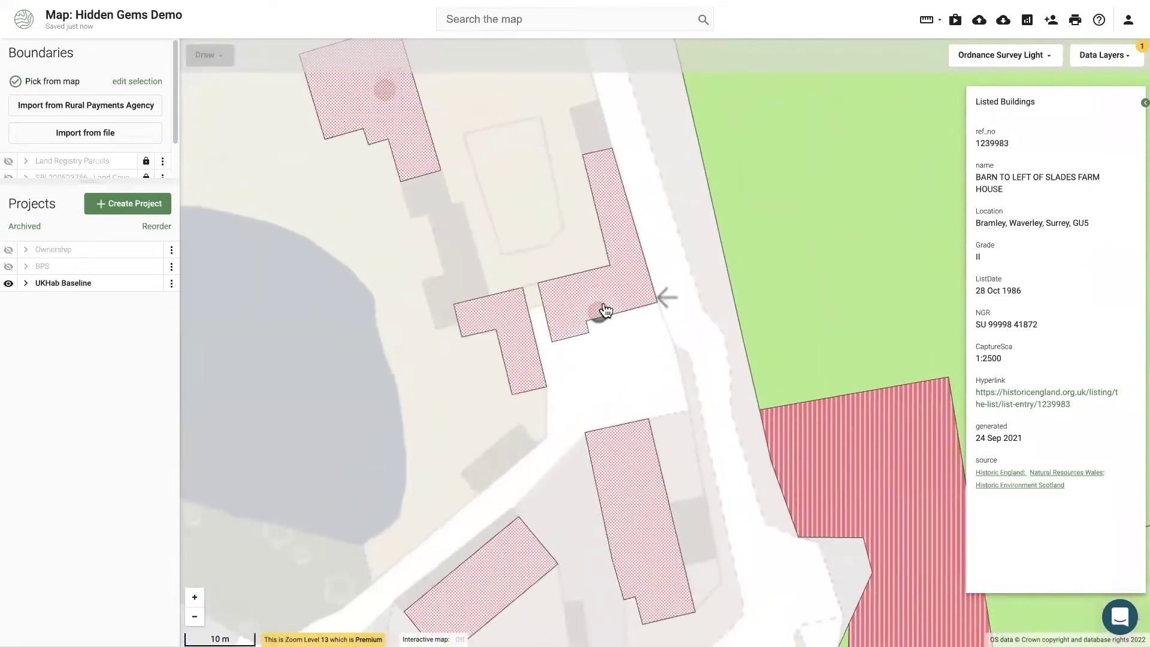
click(604, 309)
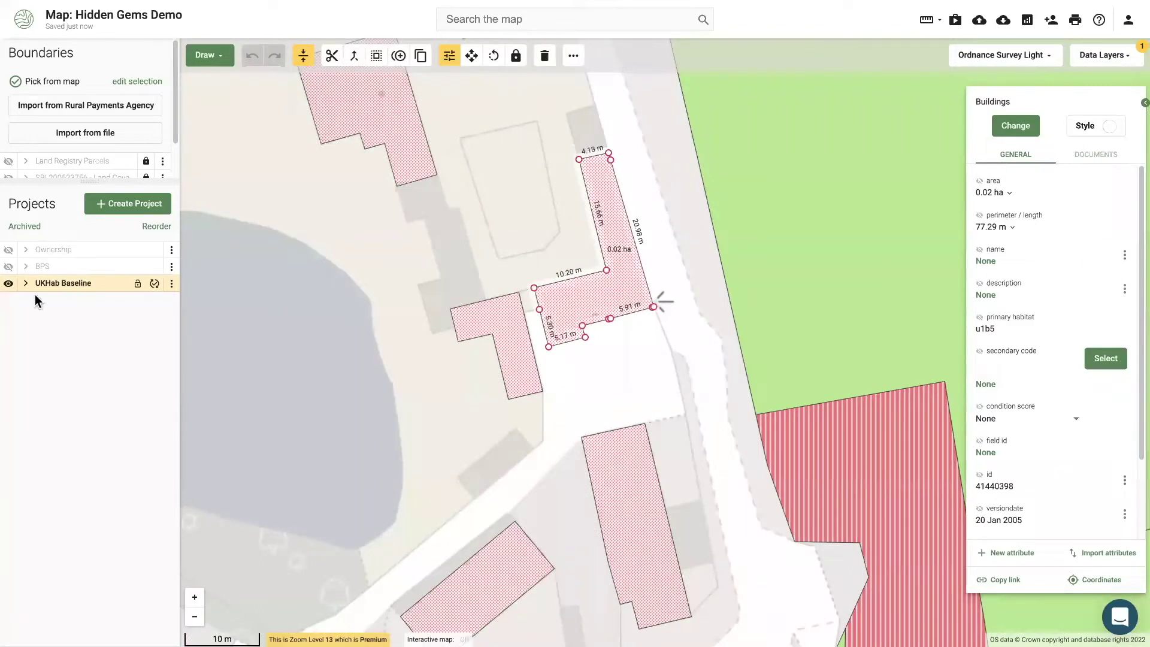
click(10, 287)
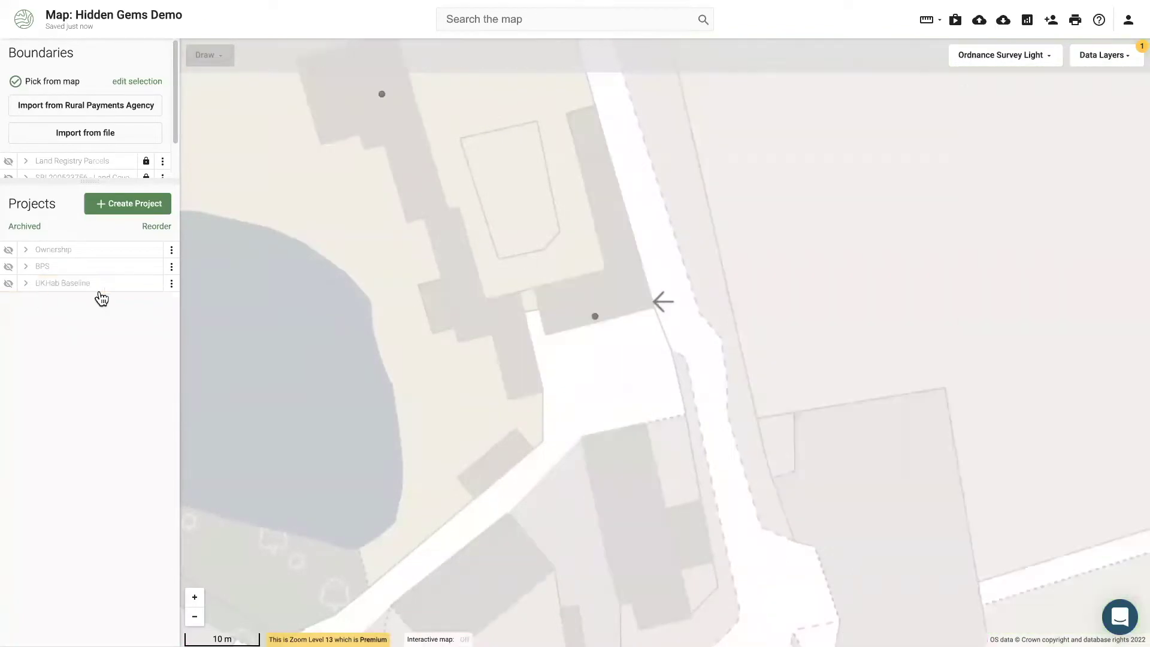
click(595, 317)
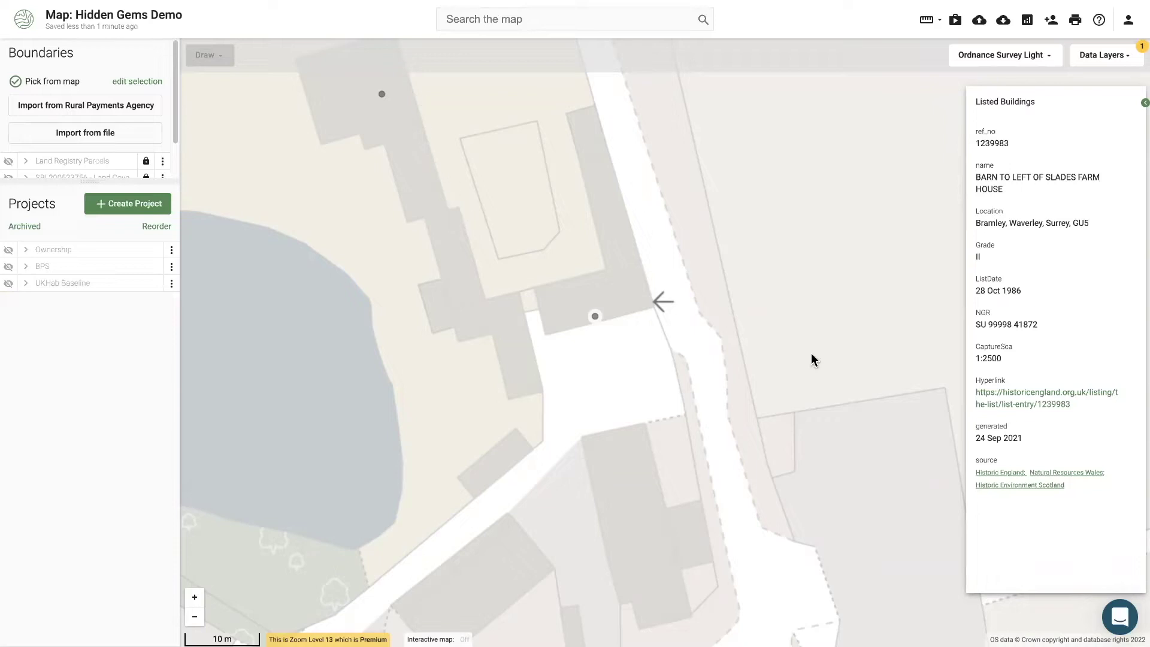
Show the UKHab Baseline project and select the L-shaped building polygon under the listed building point.
click(8, 284)
click(600, 307)
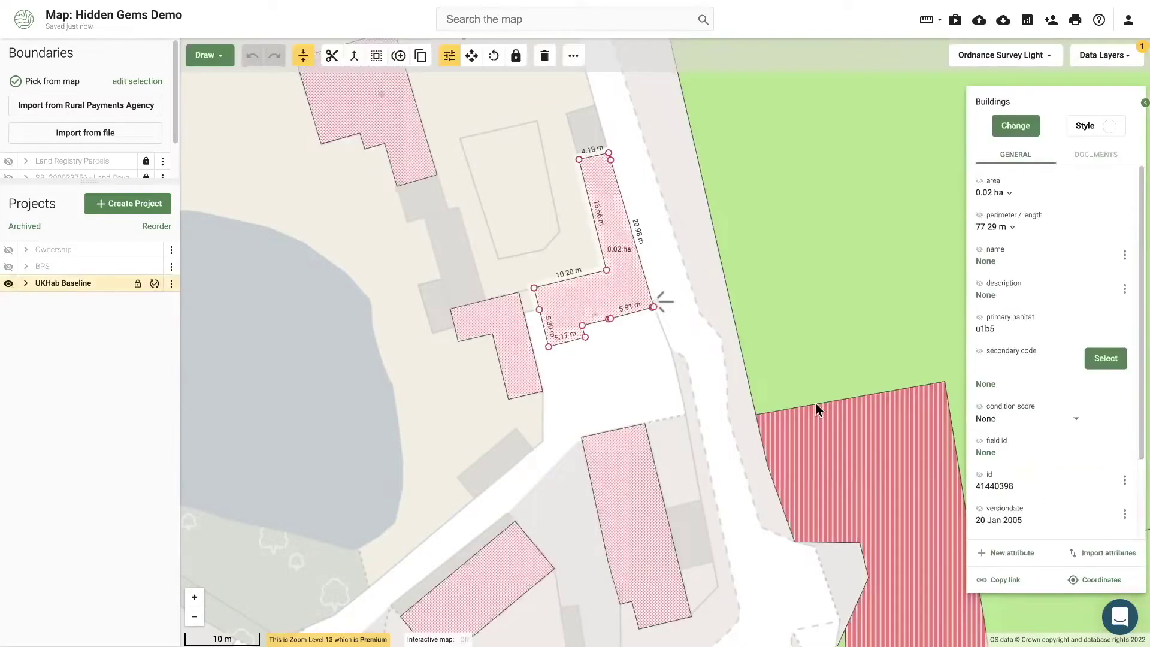
scroll(611, 317, up, 1)
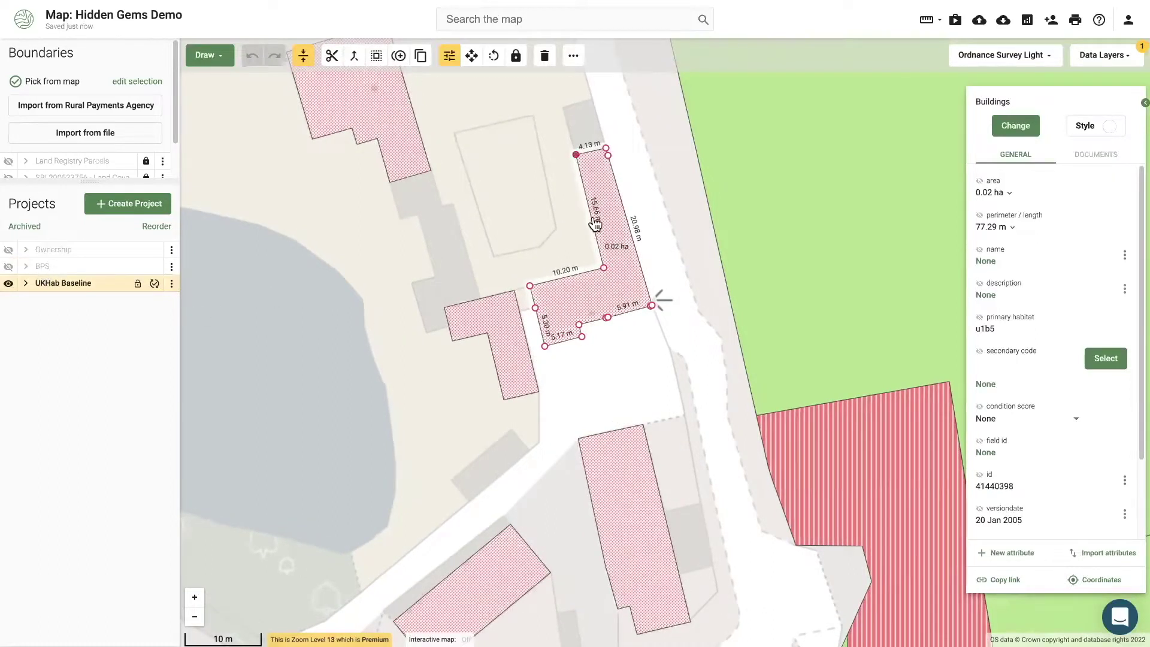
Start importing attributes for the selected building, with Listed Buildings as the source map layer.
click(1107, 553)
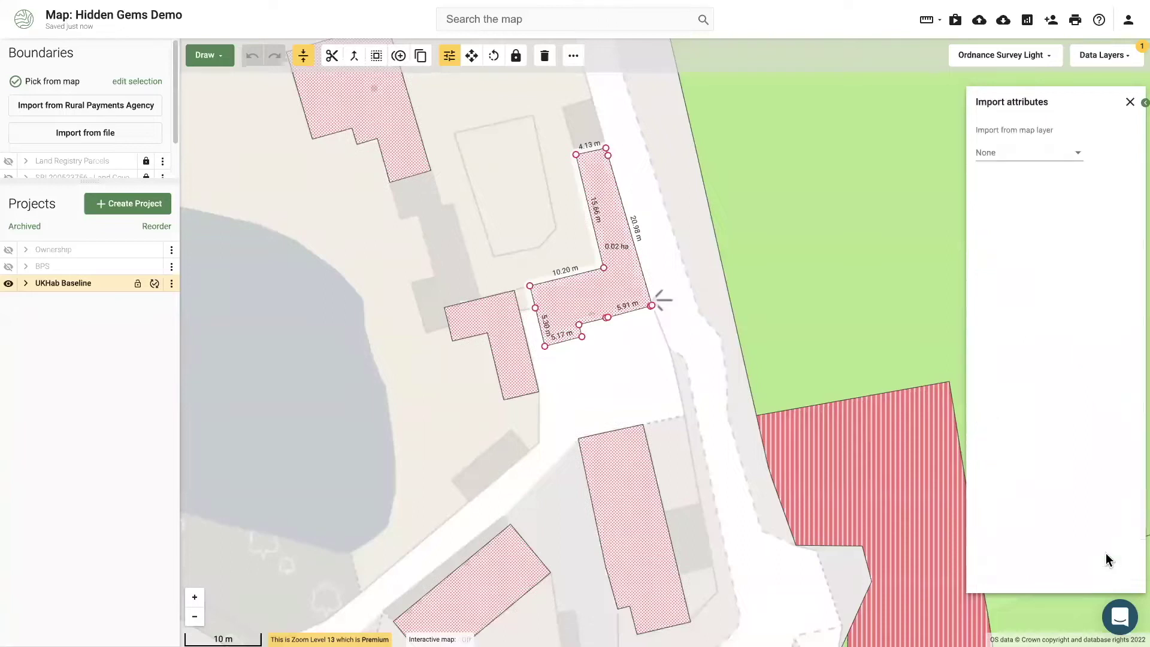
click(980, 156)
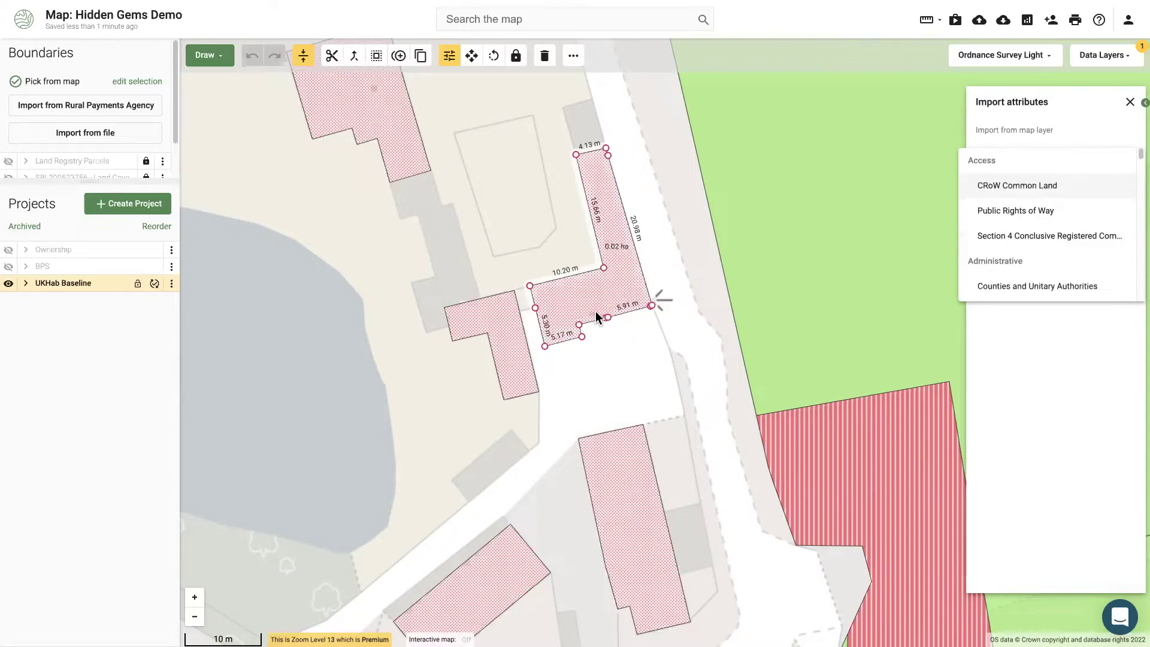
scroll(1012, 249, down, 5)
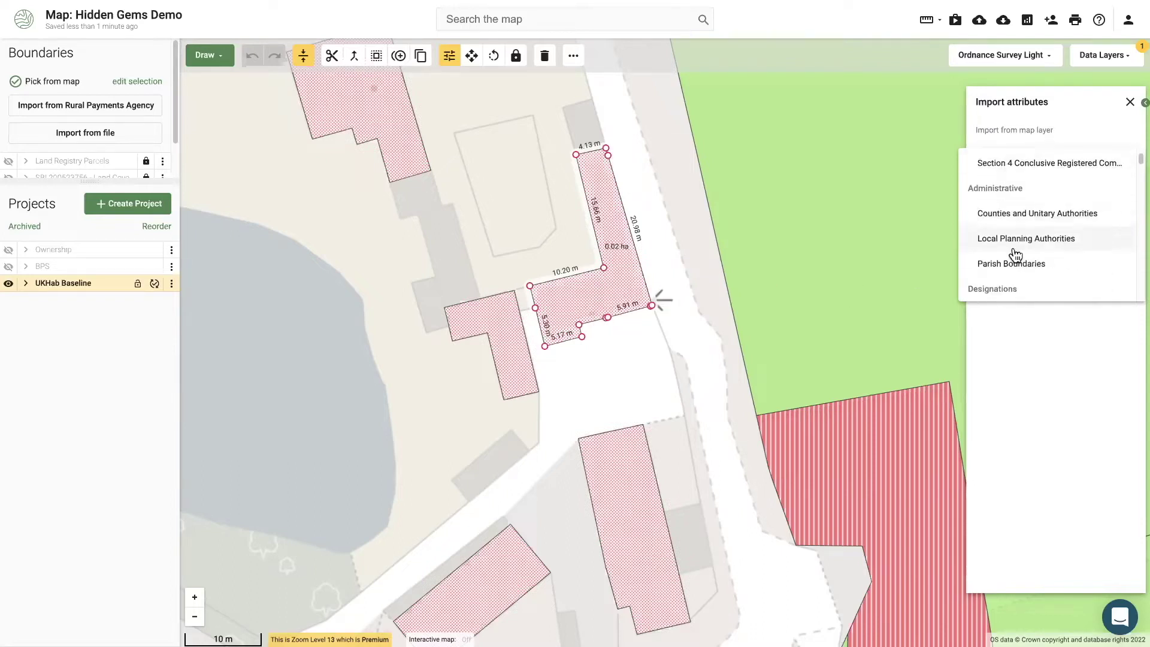
scroll(1015, 254, down, 8)
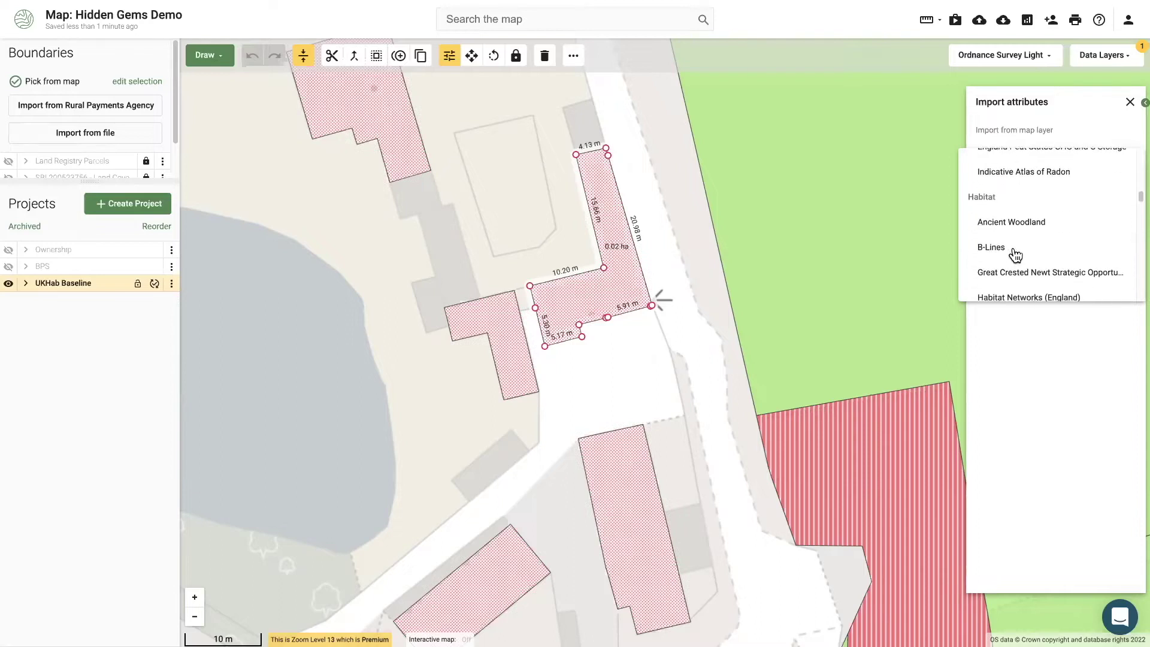
scroll(1016, 254, down, 4)
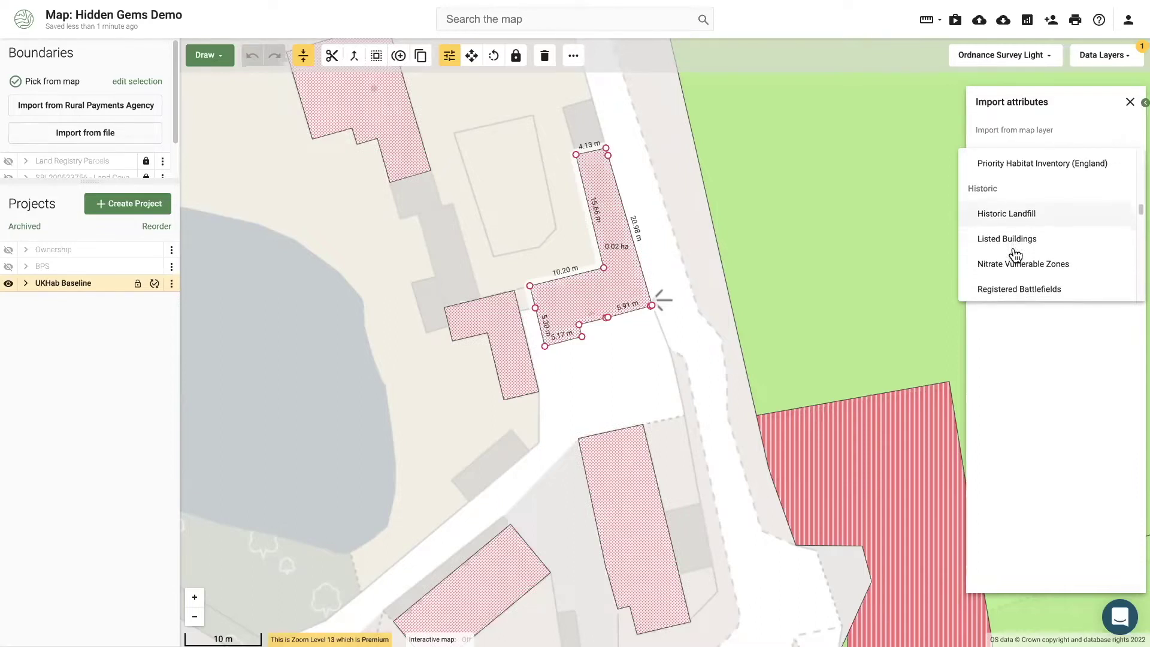
scroll(1006, 209, up, 2)
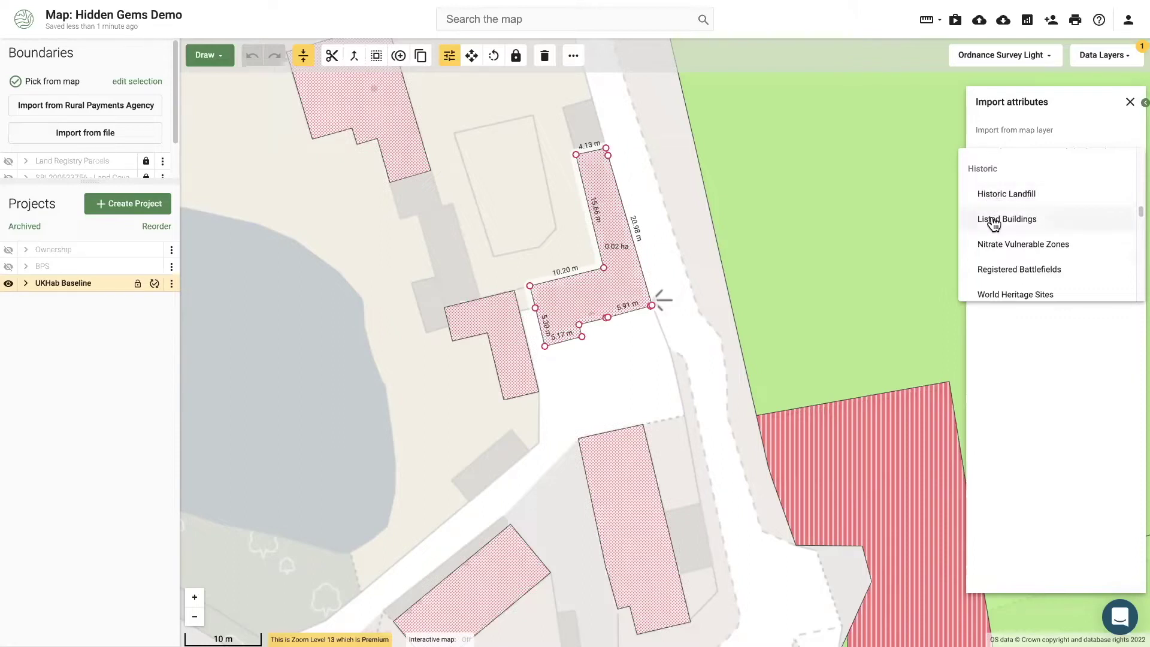
click(993, 220)
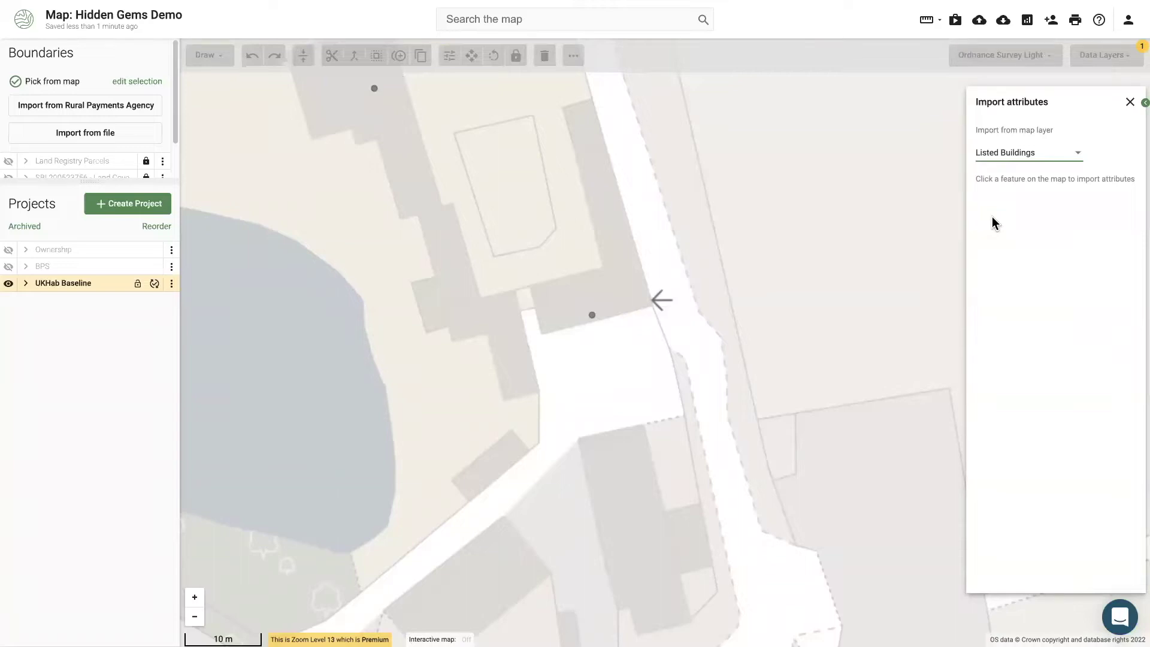
Import all attributes of the listed barn's point, including name and ref_no, into the selected building.
click(592, 318)
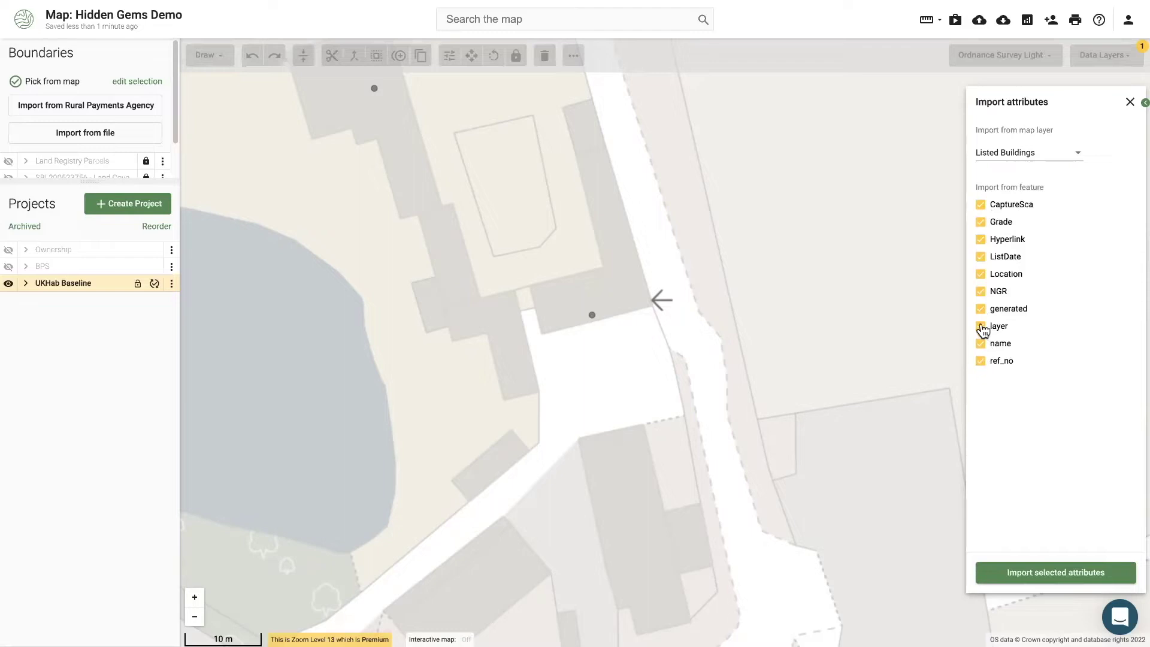
click(981, 361)
click(981, 345)
click(981, 344)
click(981, 361)
click(1033, 573)
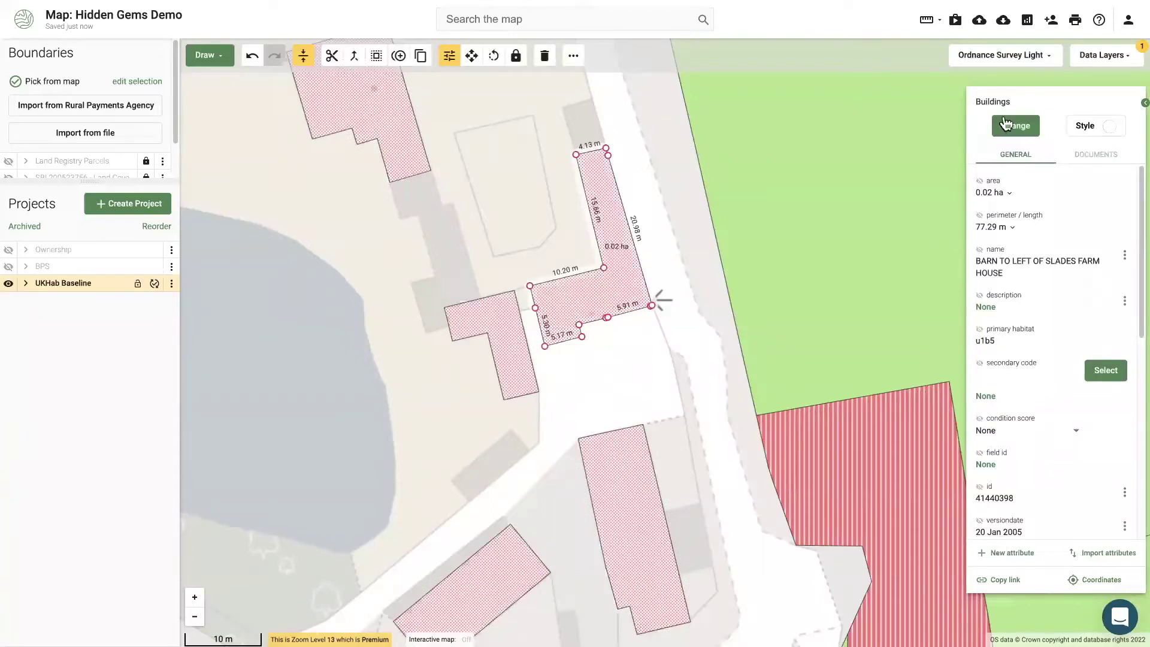
Display the building's ref_no, Location, Grade and ListDate attributes as labels on the map.
scroll(1054, 487, down, 5)
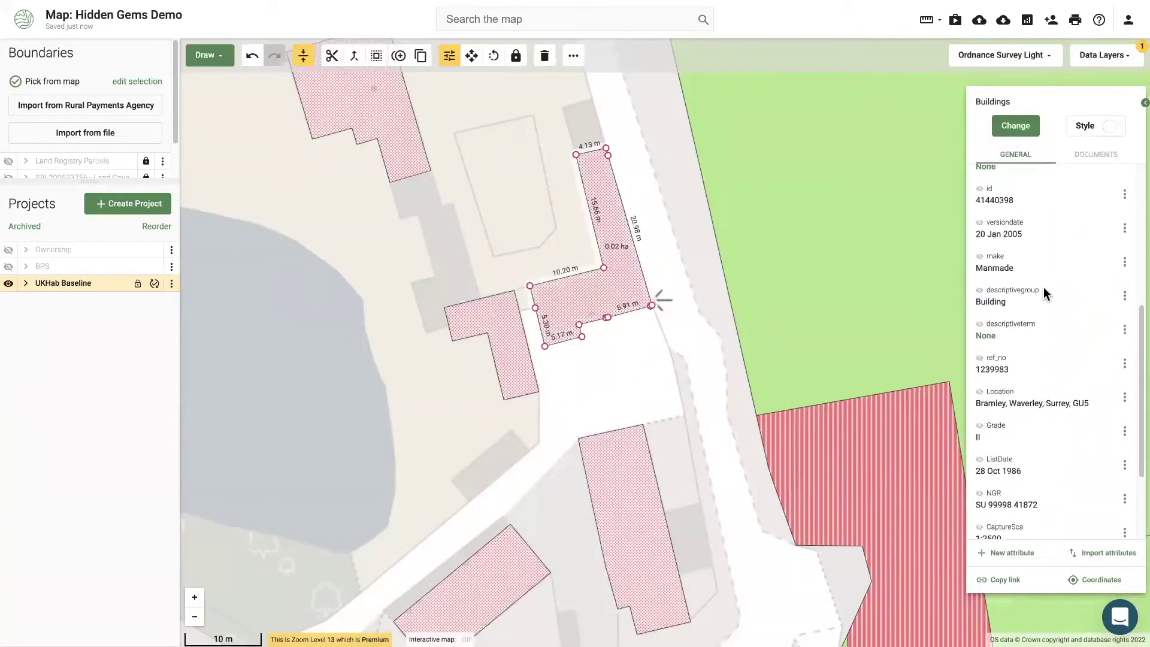
scroll(1043, 287, down, 2)
click(980, 257)
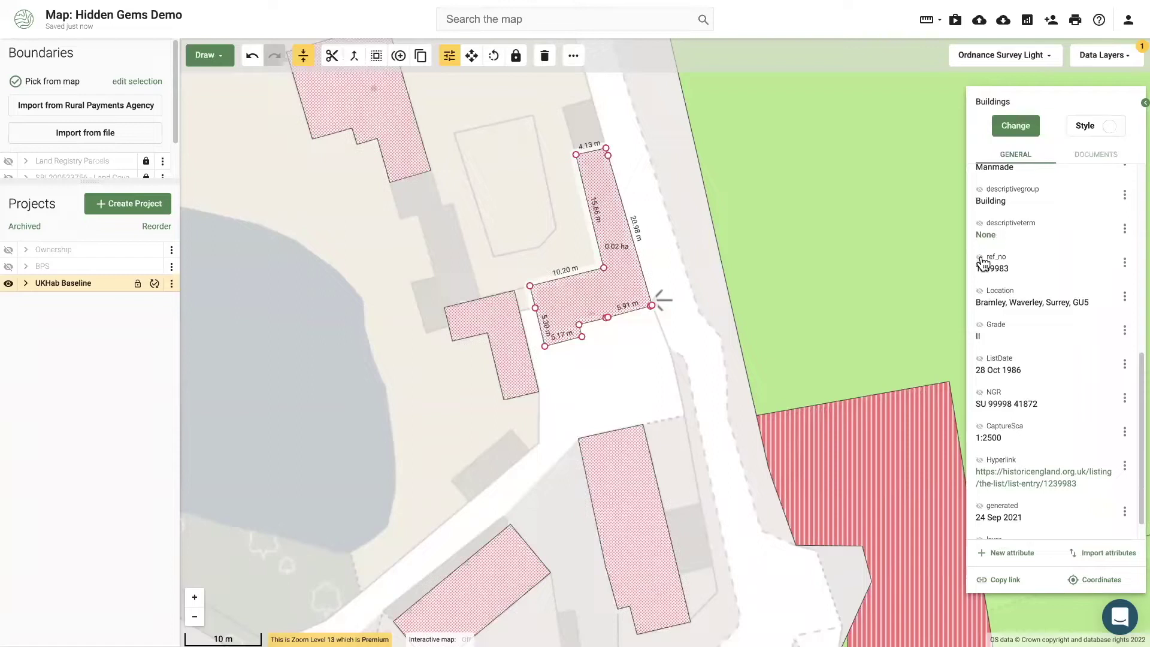
click(979, 291)
click(981, 325)
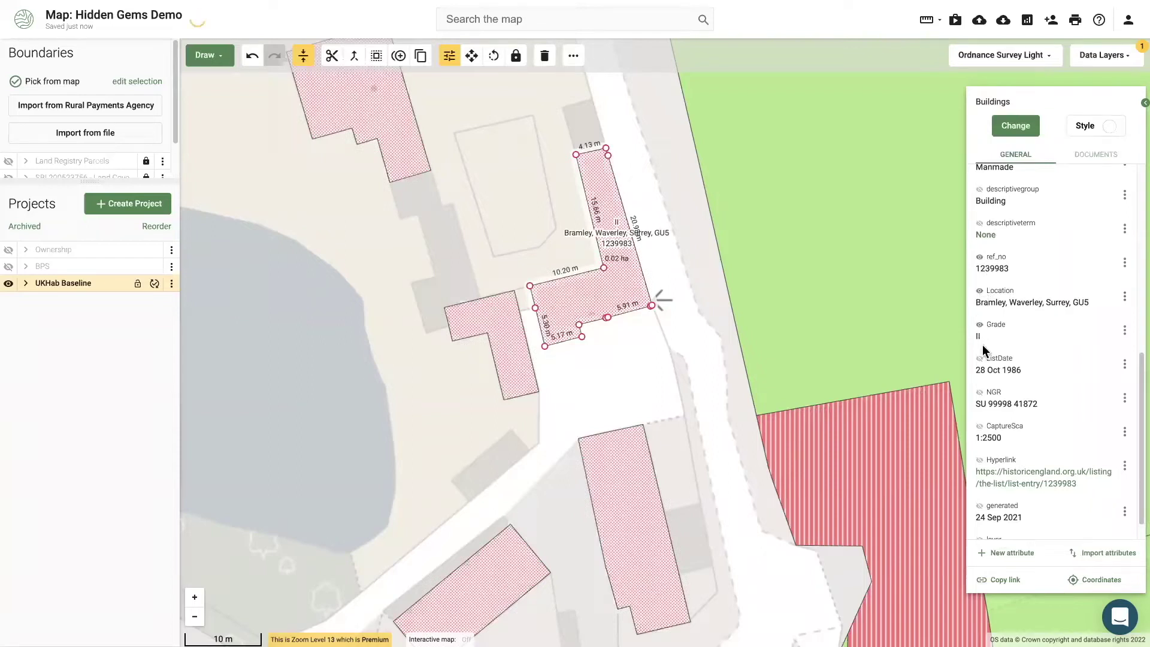
click(982, 358)
Hide the ListDate, Grade, Location and ref_no labels of the building.
click(981, 359)
click(980, 325)
click(980, 291)
click(979, 257)
Select the woodland parcel beside the farm and start importing attributes with Priority Habitat Inventory (England) as the source layer.
scroll(393, 400, down, 5)
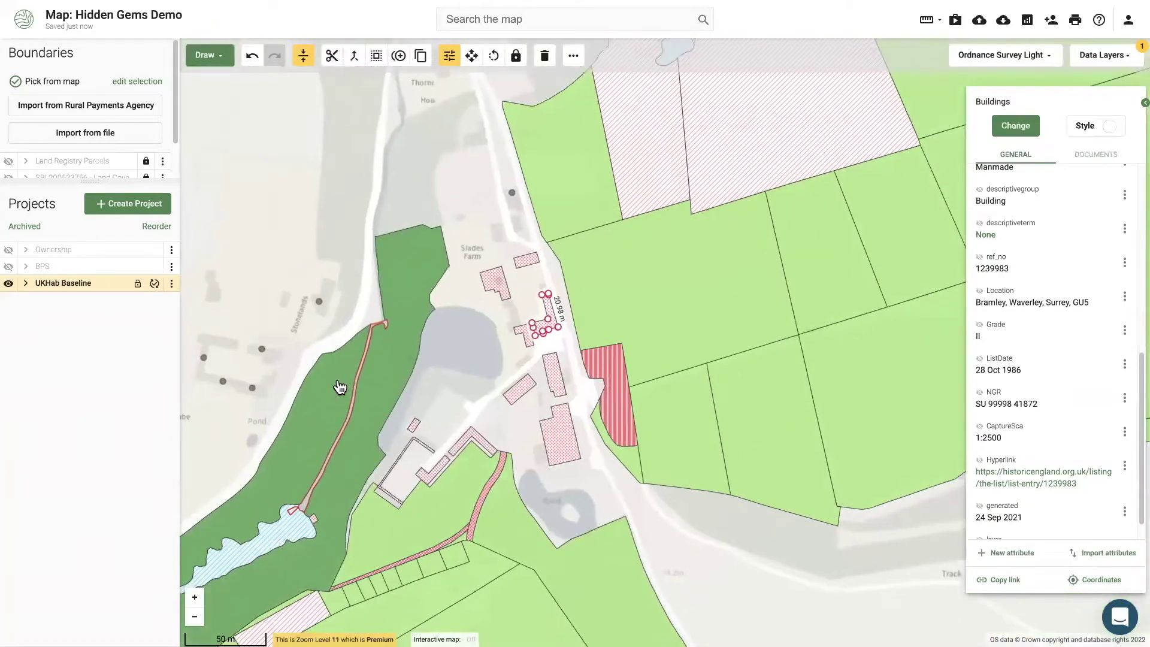
click(336, 385)
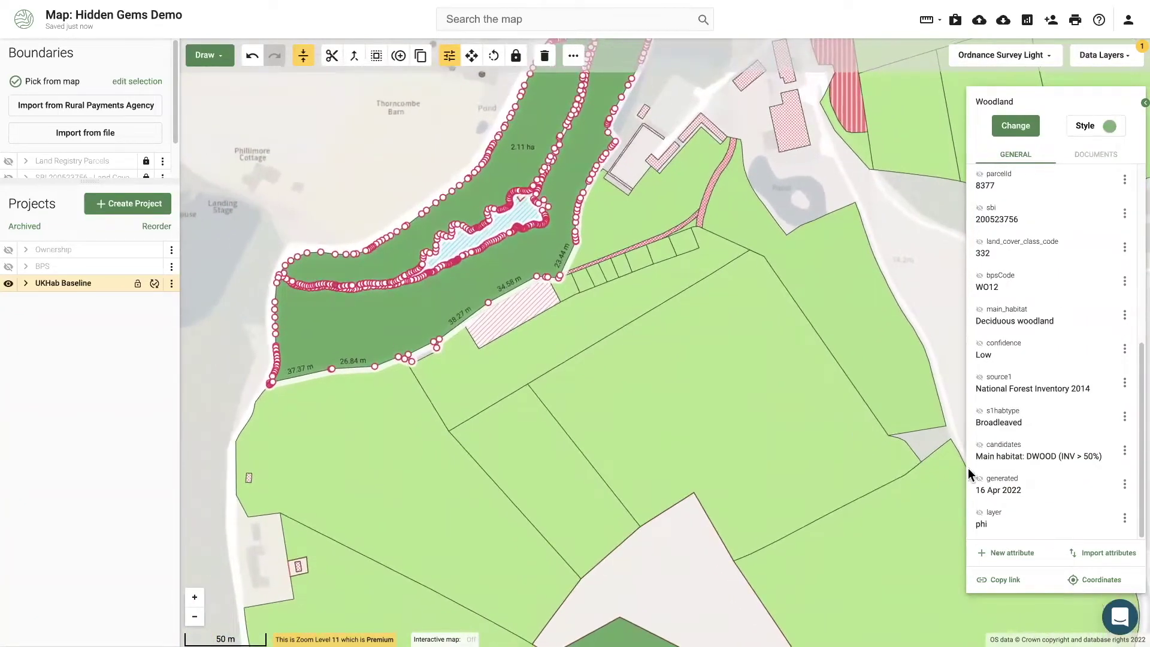
click(1115, 557)
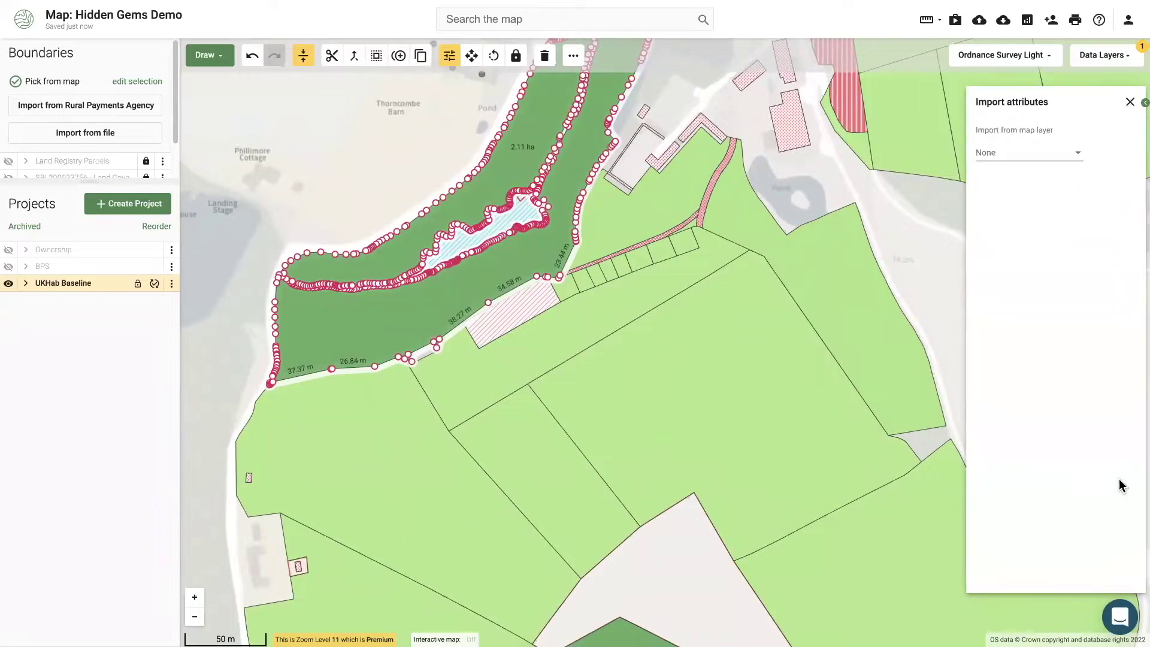
click(1011, 152)
scroll(1025, 218, down, 10)
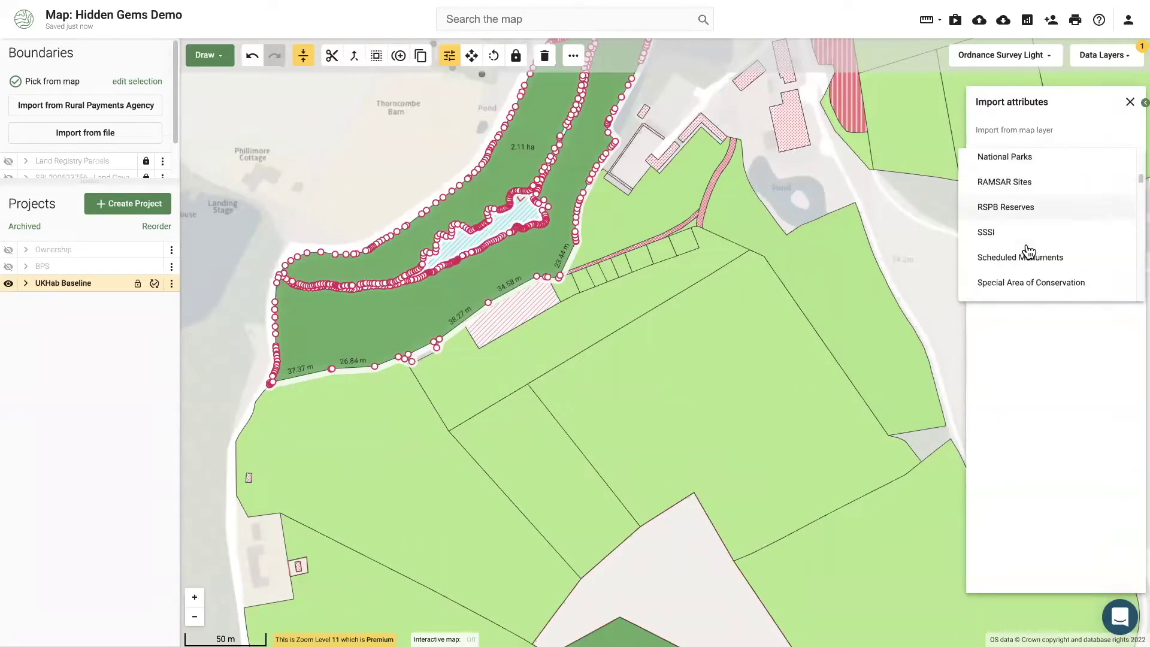
scroll(1029, 253, up, 3)
scroll(1029, 252, down, 5)
scroll(1029, 252, down, 2)
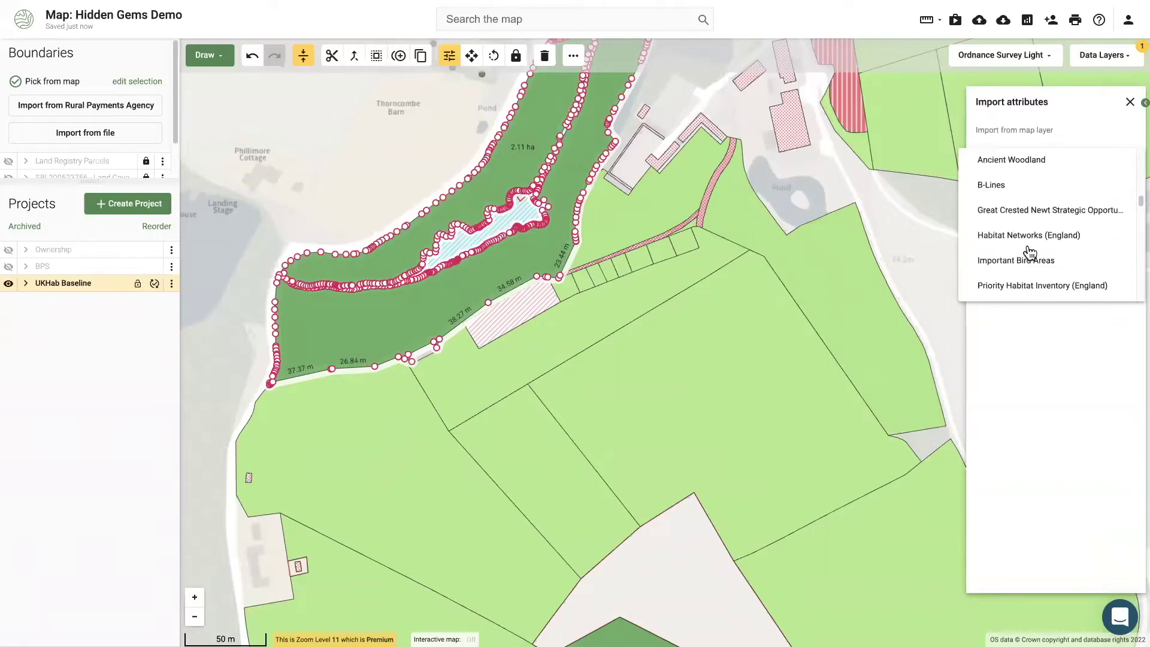
click(1016, 288)
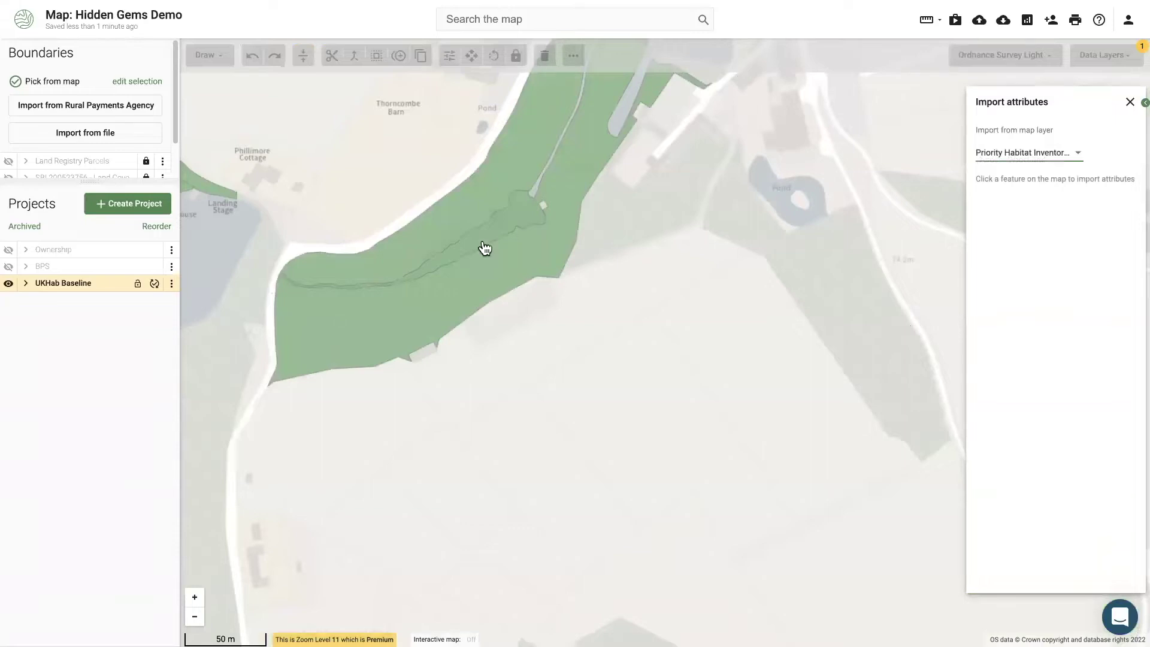
Import only the confidence and main_habitat attributes from the matching Priority Habitat feature into the woodland parcel.
click(469, 283)
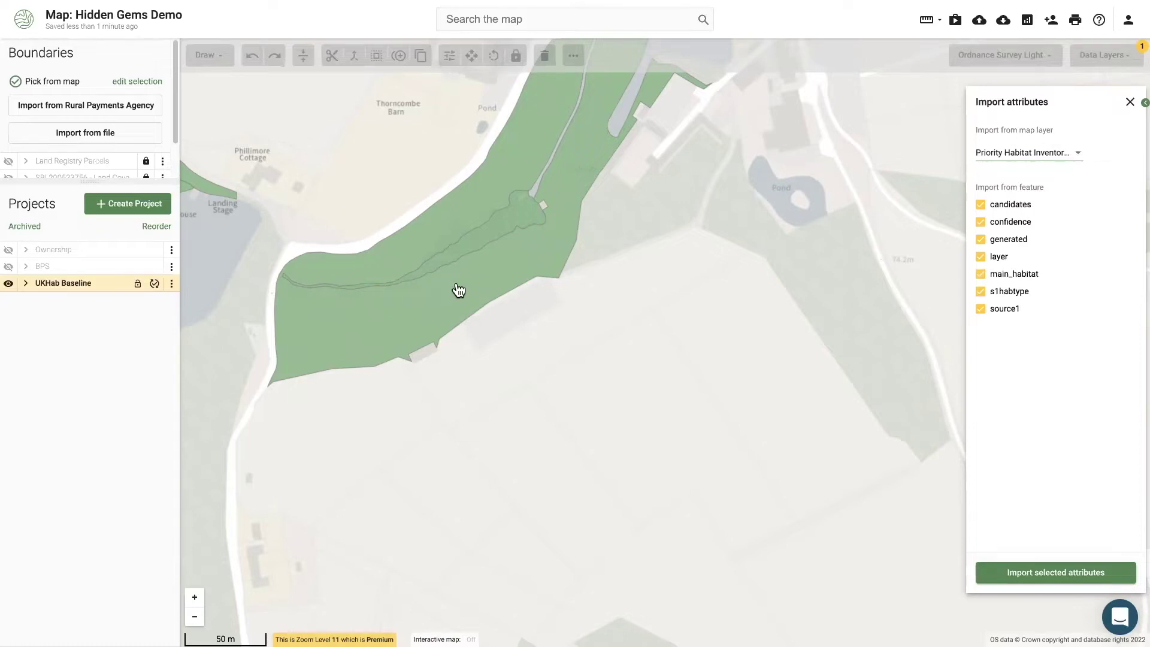
click(980, 309)
click(980, 292)
click(980, 256)
click(981, 239)
click(980, 205)
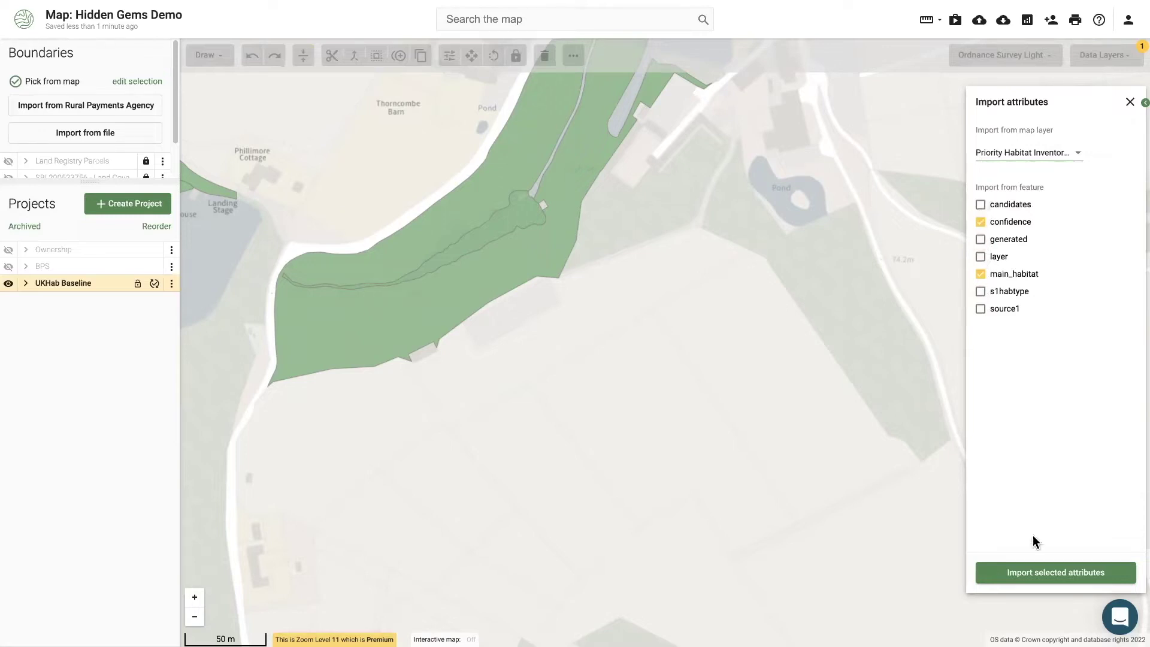
click(1025, 575)
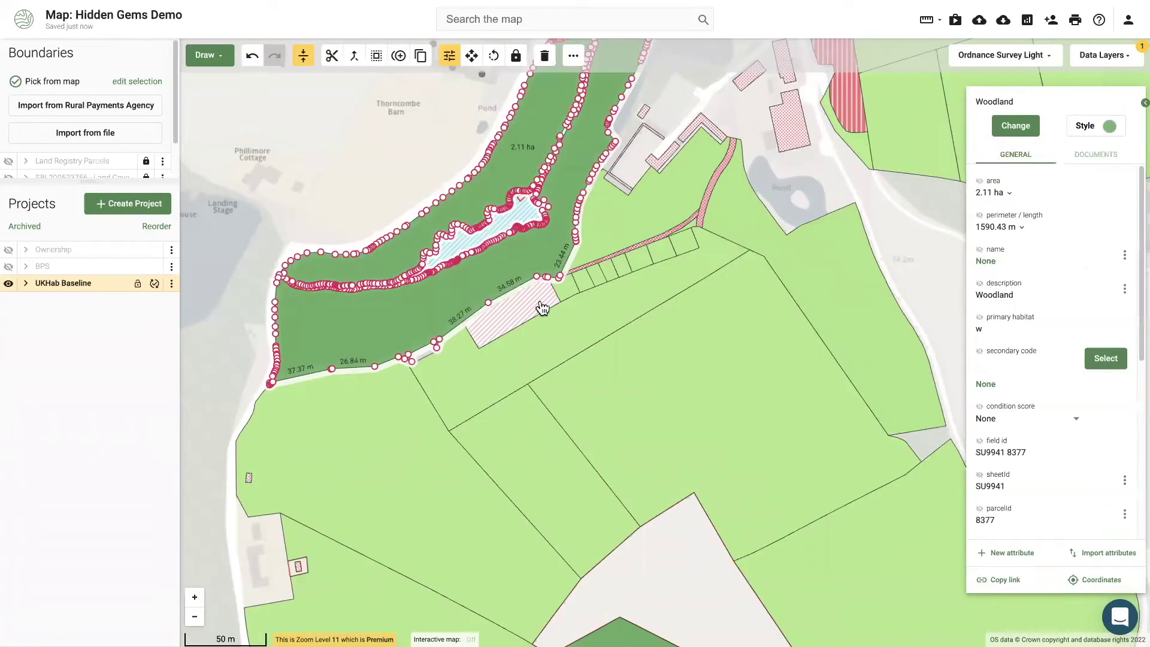
Try the woodland's candidates and s1habtype attributes as map labels, then leave only the confidence label displayed.
scroll(1038, 408, down, 5)
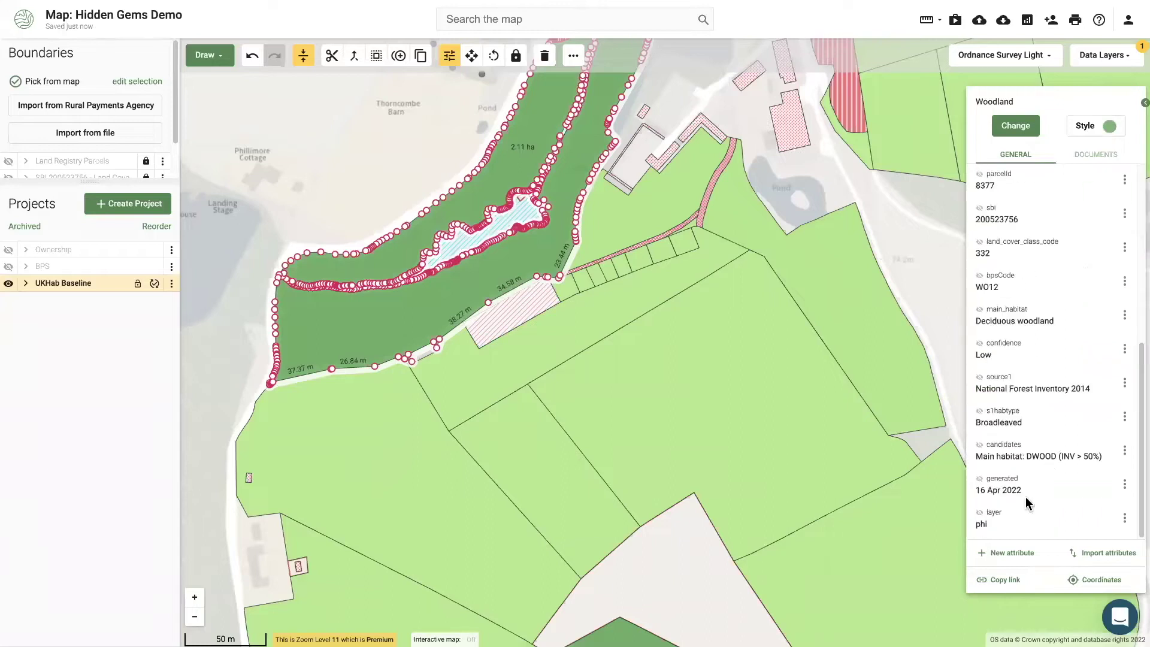
click(980, 446)
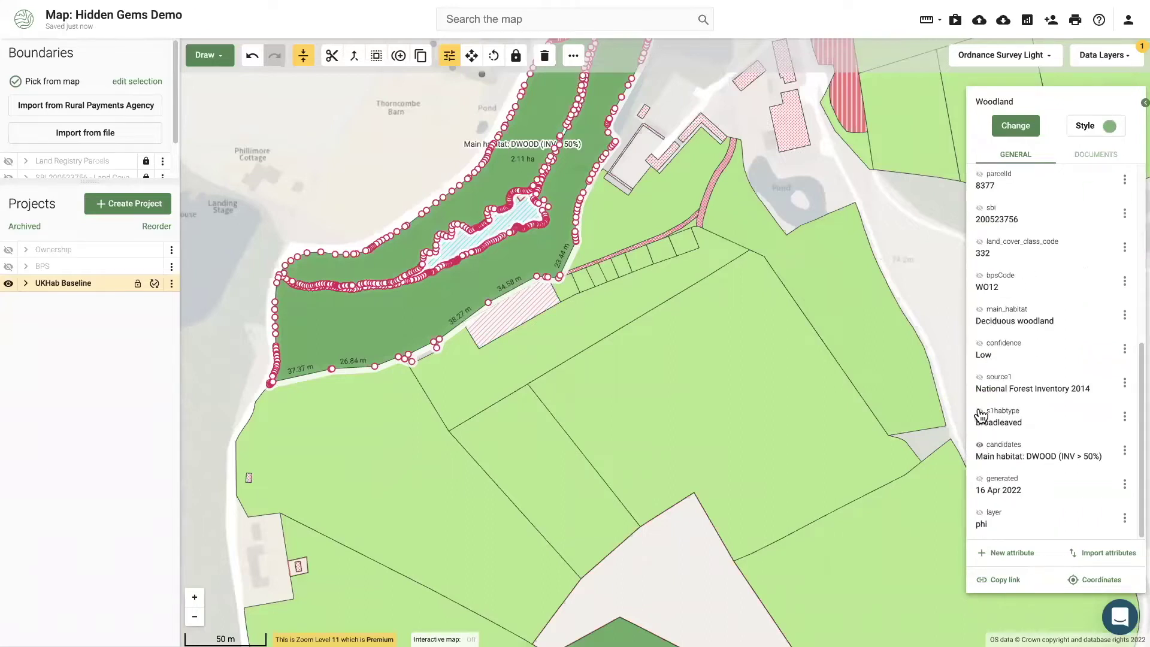
click(979, 412)
click(979, 412)
click(980, 344)
click(980, 445)
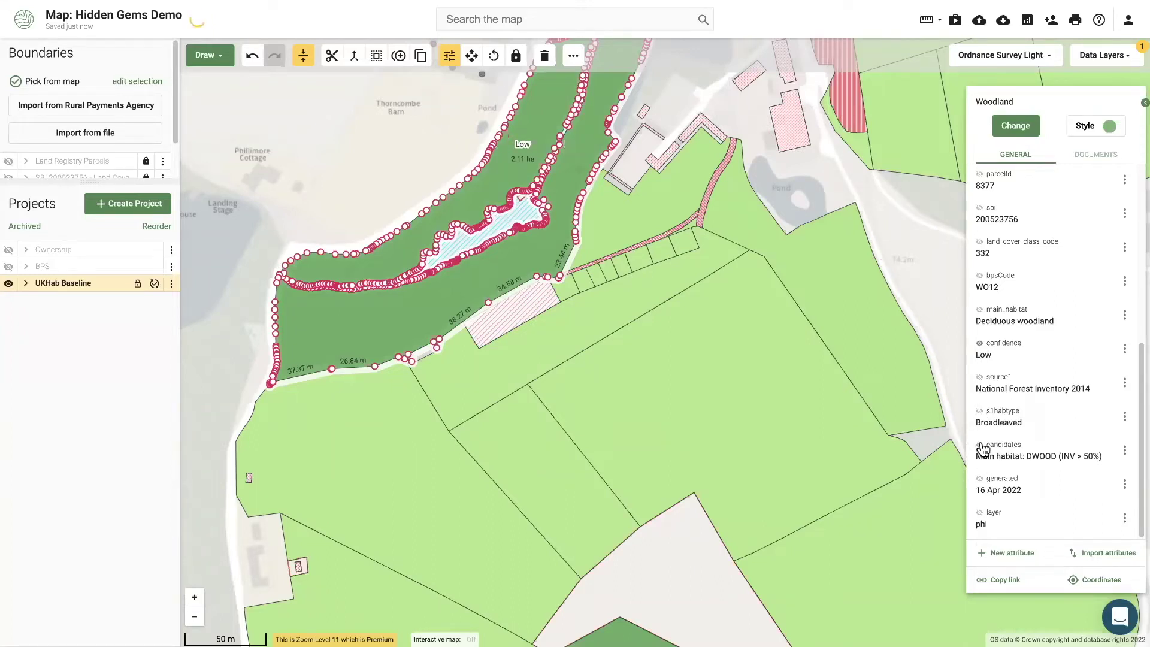
Clear the data layer search, switch off the active data layer and close the layer list.
click(1091, 55)
drag(1072, 99, 1005, 102)
key(BackSpace)
scroll(1055, 291, down, 2)
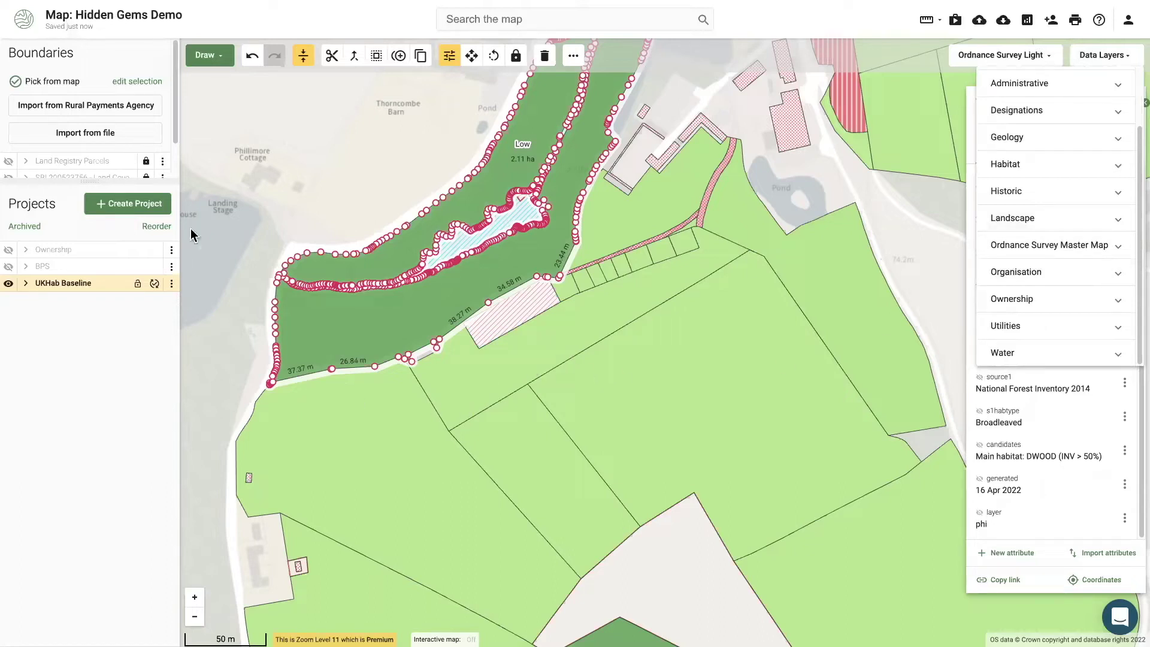
click(224, 354)
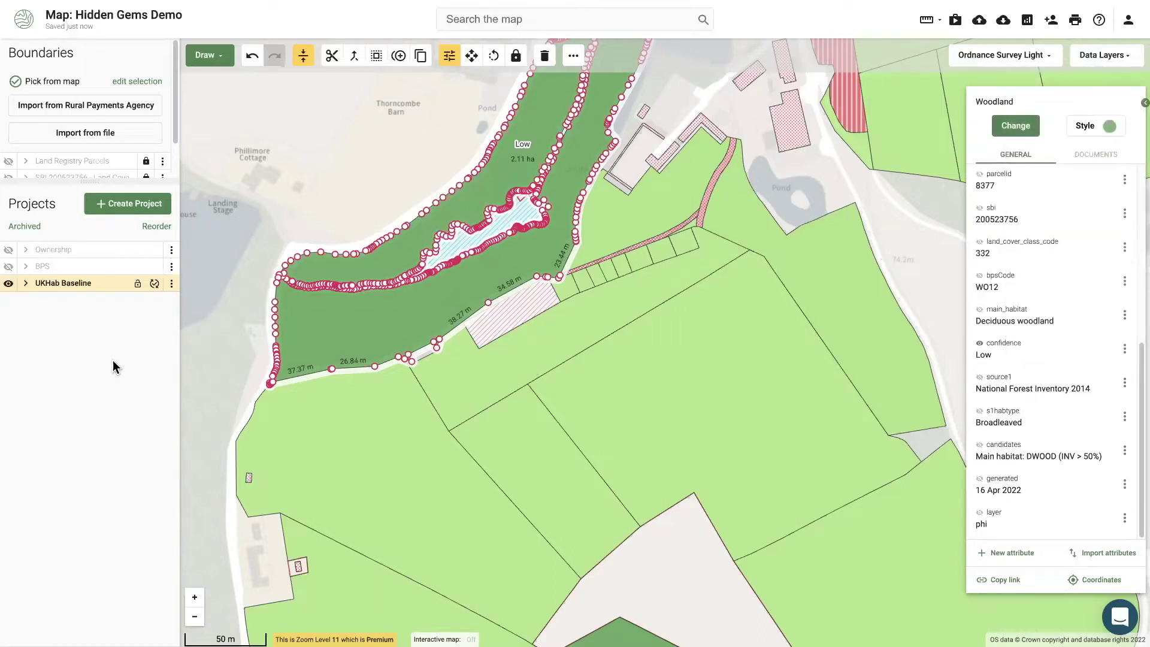
Deselect the woodland and draw a rectangle about 7.7 m by 15.4 m in the grassland field just south of it.
click(220, 333)
scroll(226, 339, down, 2)
drag(254, 300, 412, 203)
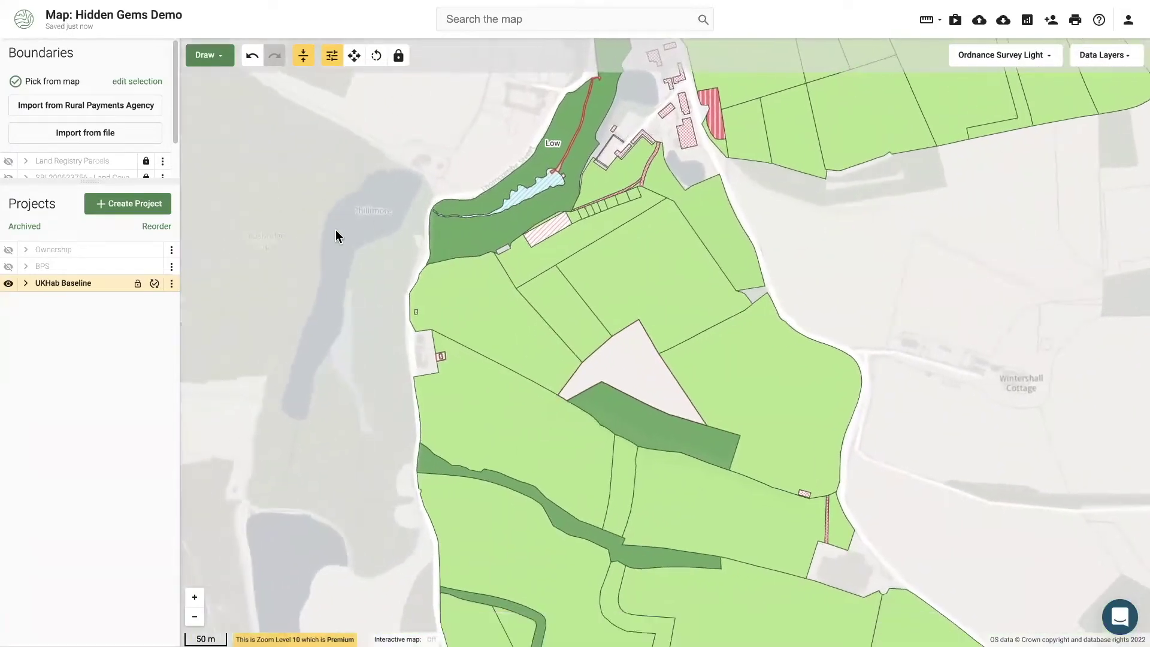
click(218, 58)
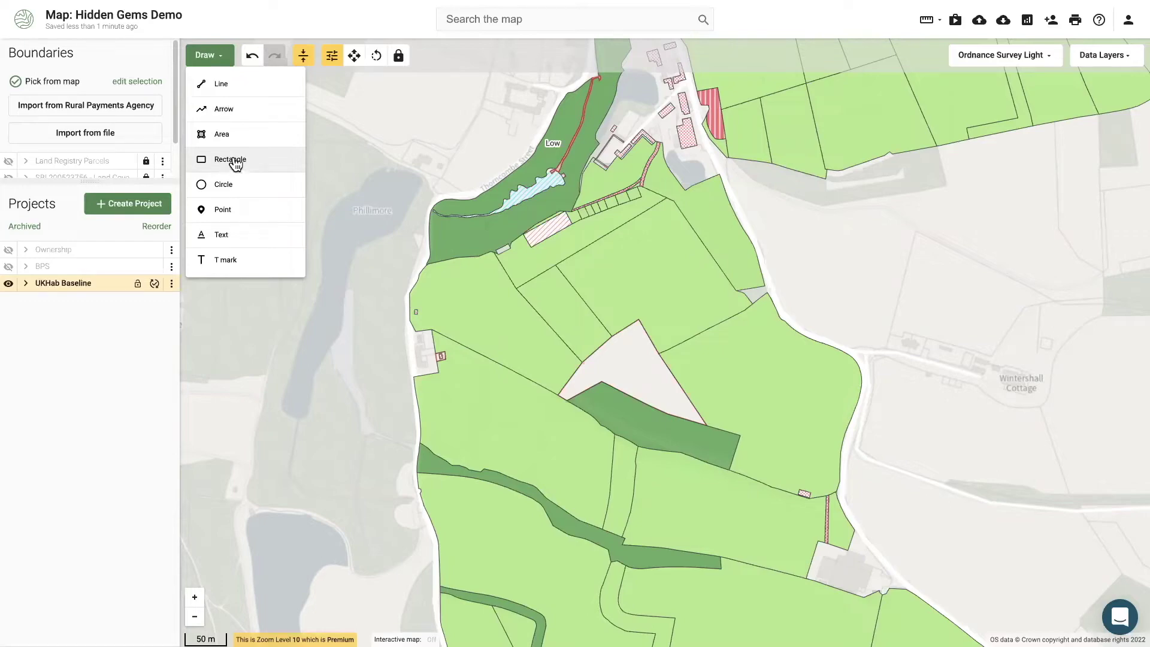
click(235, 163)
scroll(439, 303, up, 2)
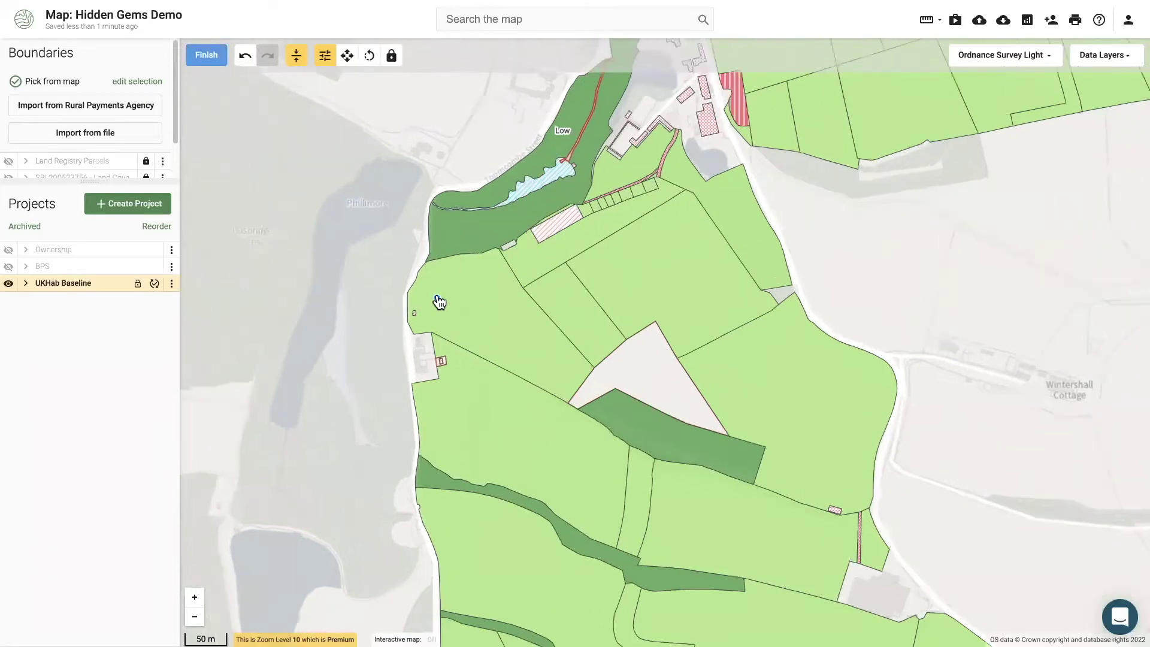
scroll(437, 294, up, 2)
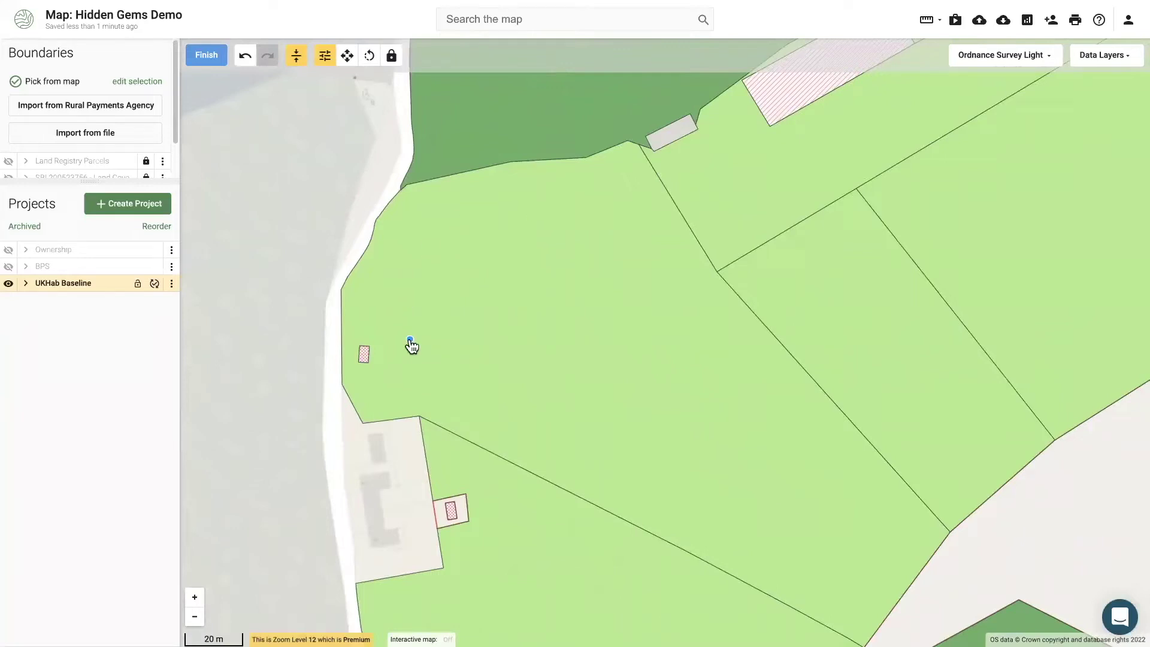
click(429, 232)
click(442, 214)
click(479, 244)
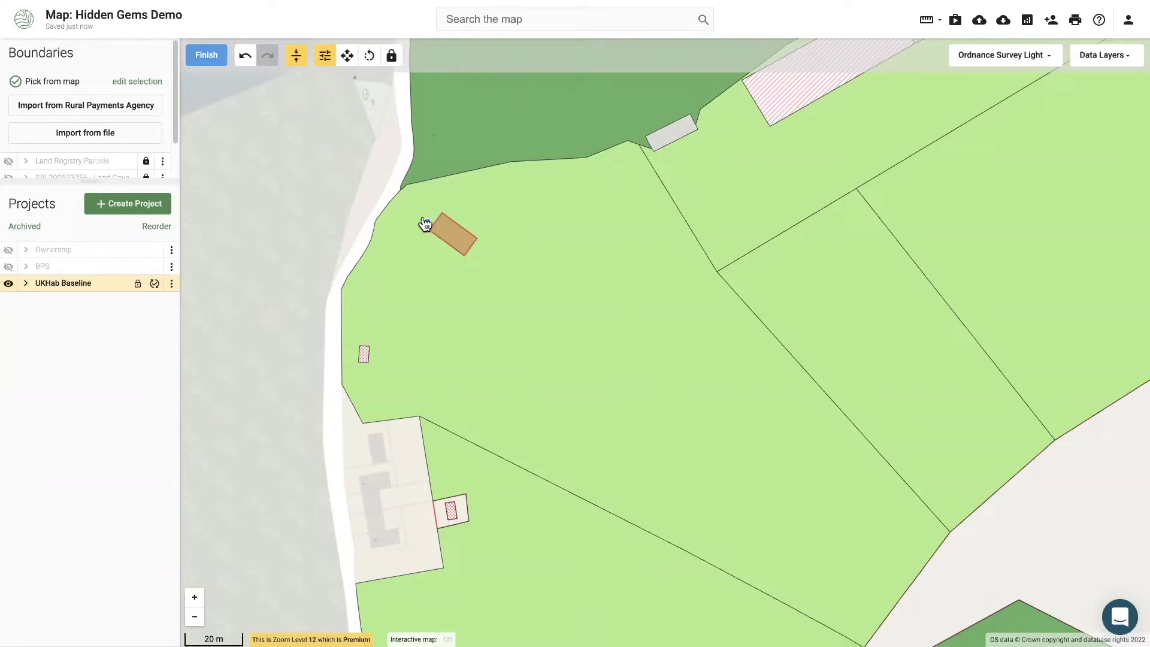
click(207, 56)
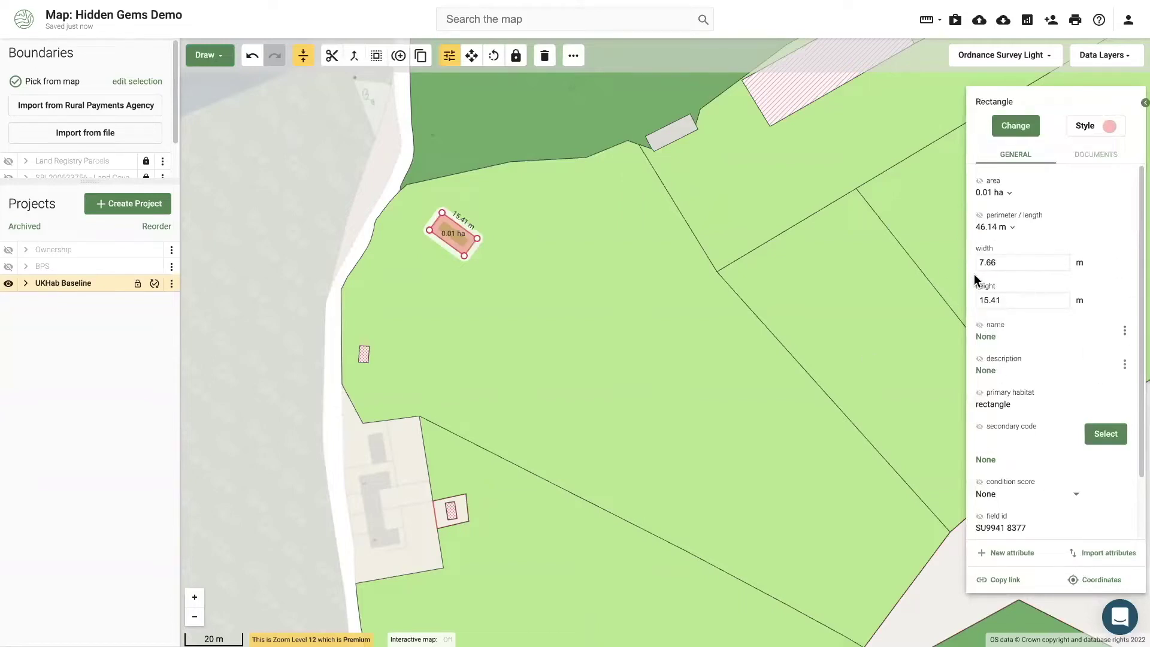
Set the rectangle's width to 10 m and its height to 5 m.
drag(1006, 264, 977, 263)
text(10)
key(Return)
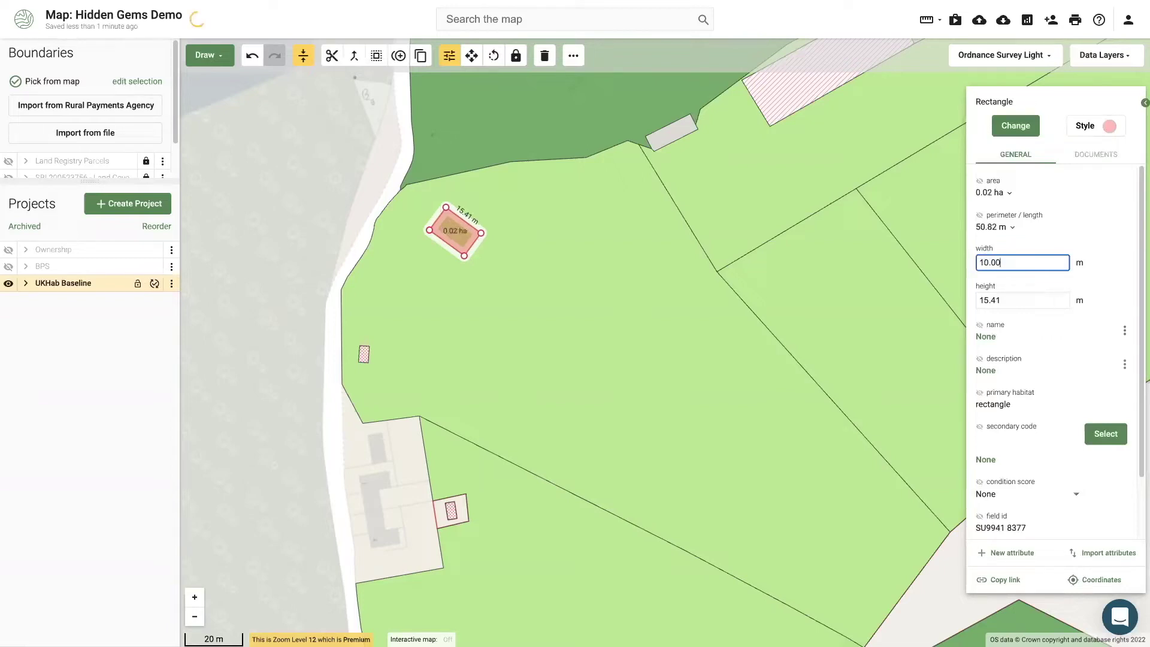
drag(1008, 302, 978, 302)
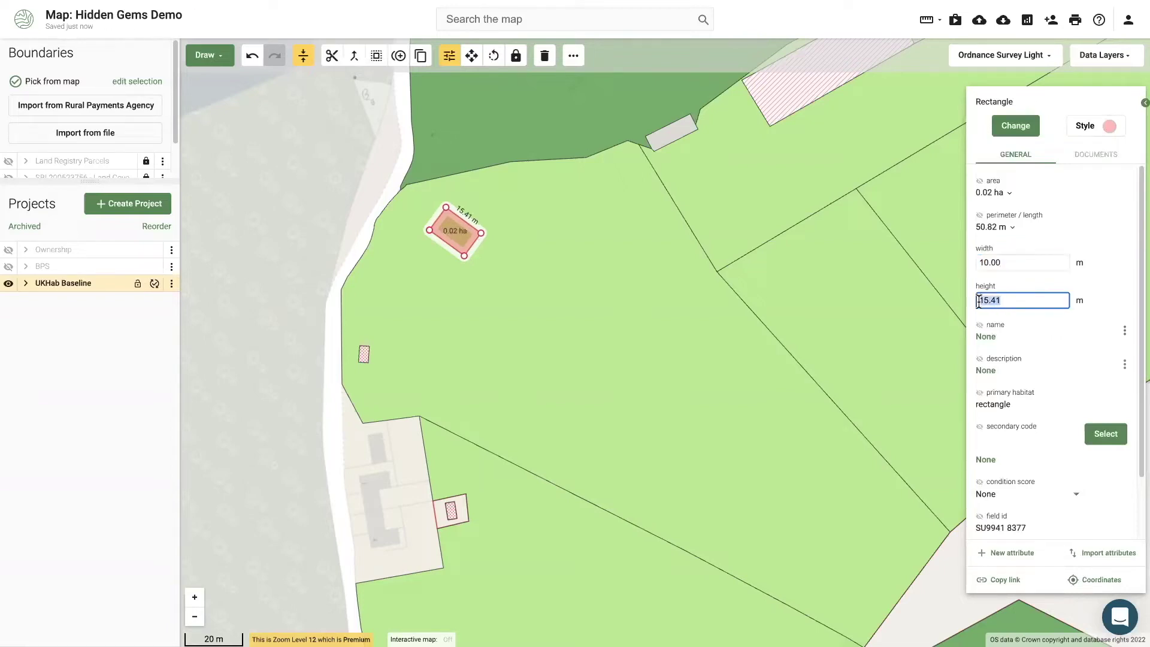
text(1)
key(Return)
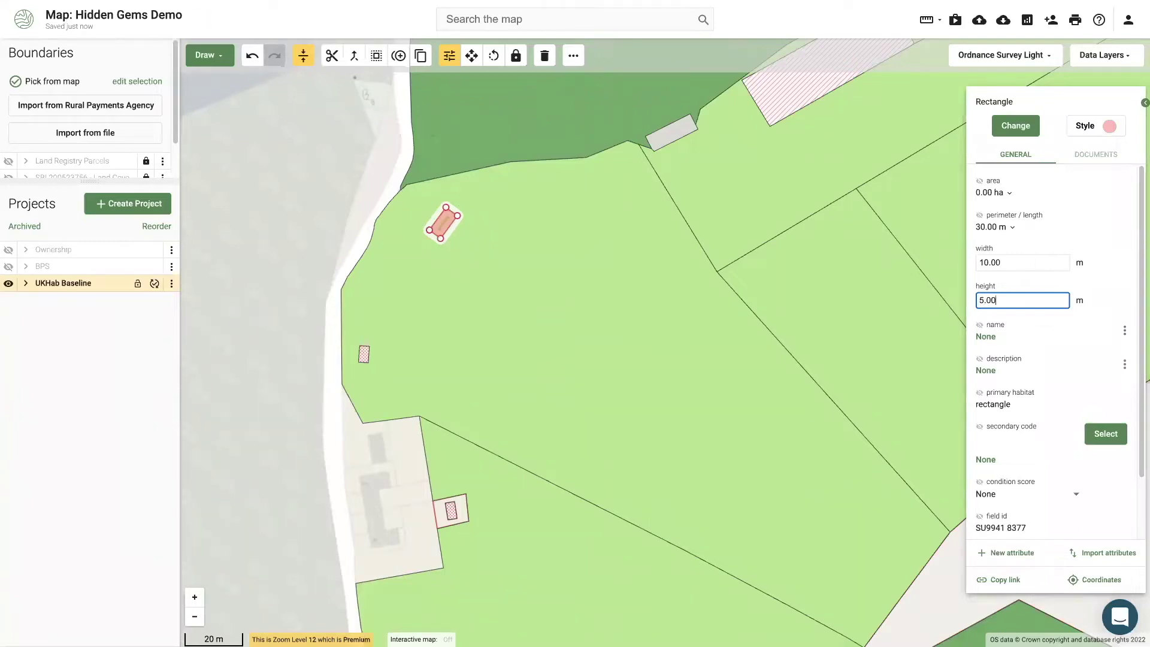
Set the rectangle's height to 10 m and its width to 5 m.
key(ctrl+a)
text(1)
click(996, 262)
text(5)
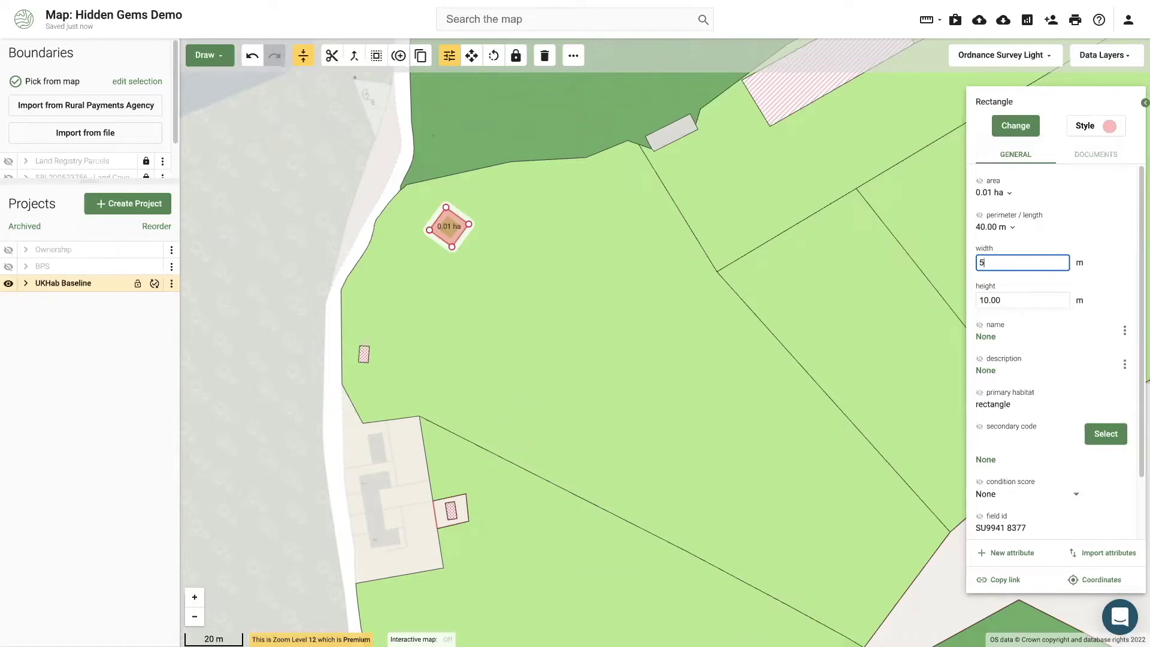
key(Return)
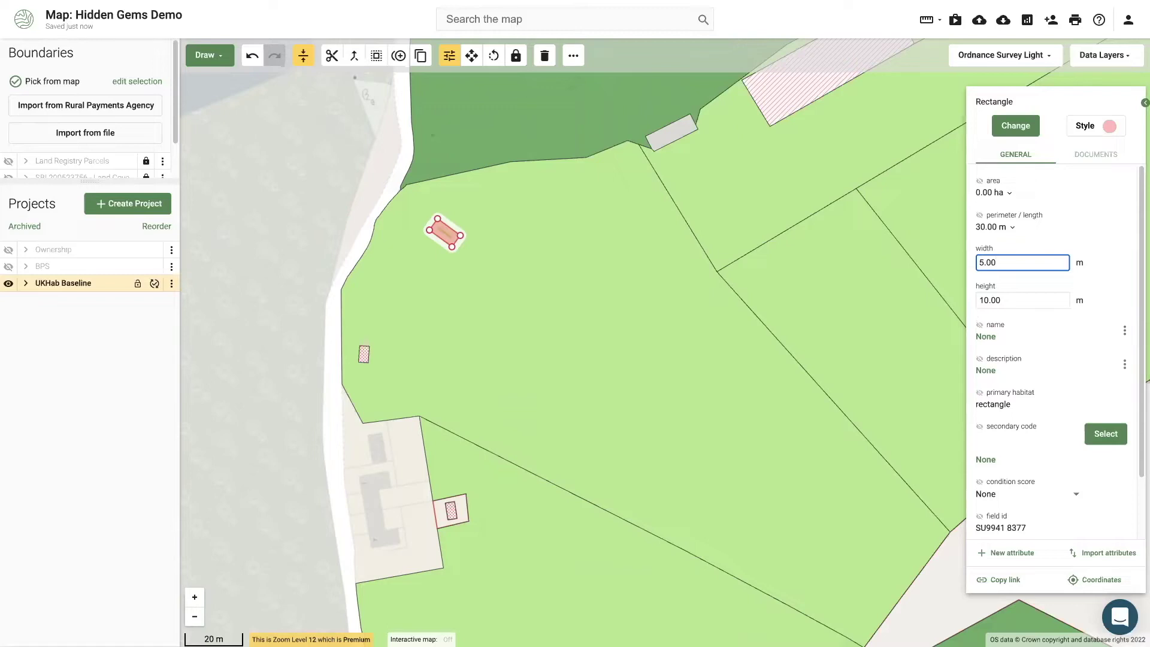
click(1005, 298)
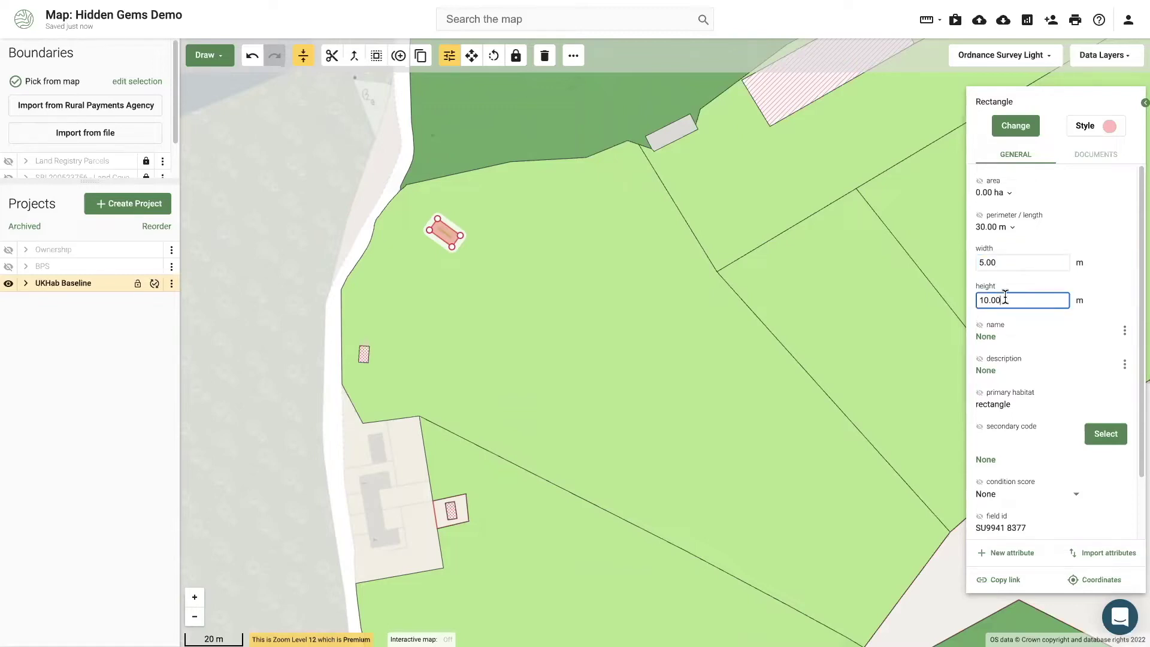
Rotate the rectangle so that its long side runs from southwest to northeast.
click(340, 230)
click(446, 235)
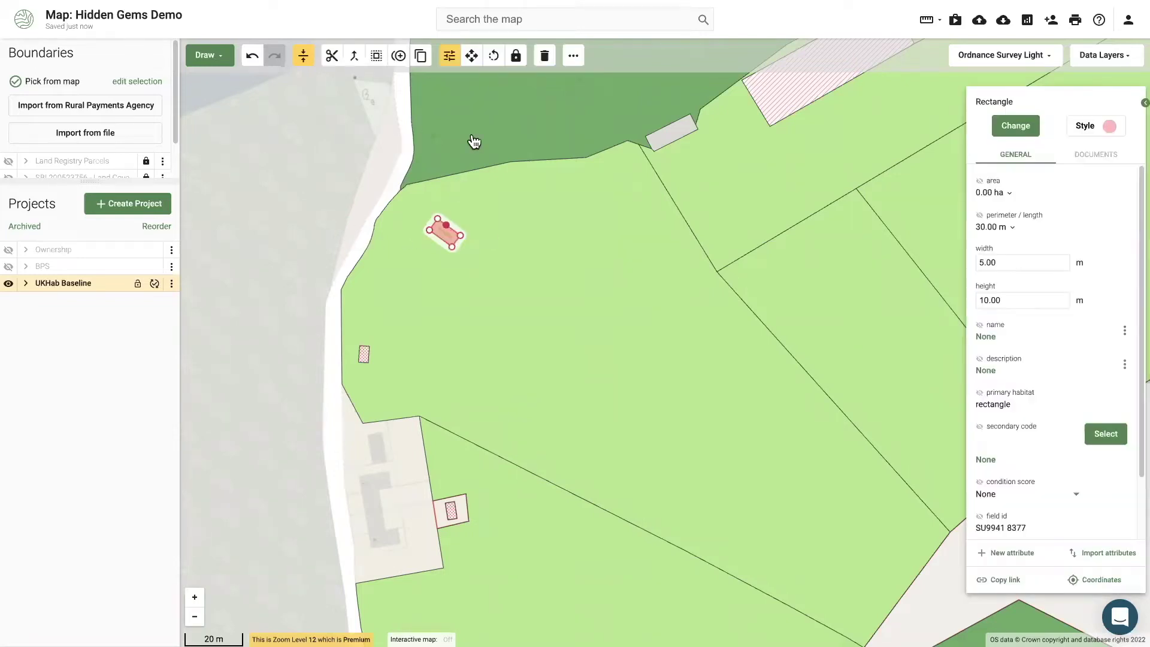
click(495, 55)
mouse_move(457, 233)
mouse_down()
mouse_move(444, 231)
mouse_move(455, 235)
mouse_up()
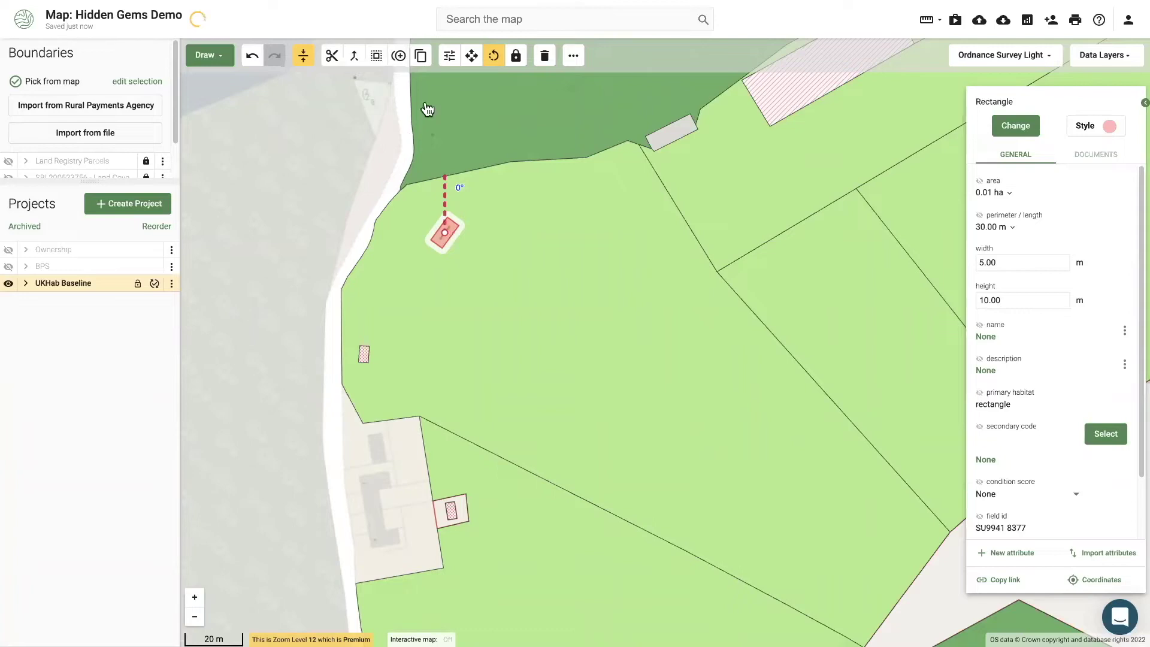
Place a copy of the rectangle just northwest of the original and deselect it.
click(471, 55)
drag(459, 223, 438, 207)
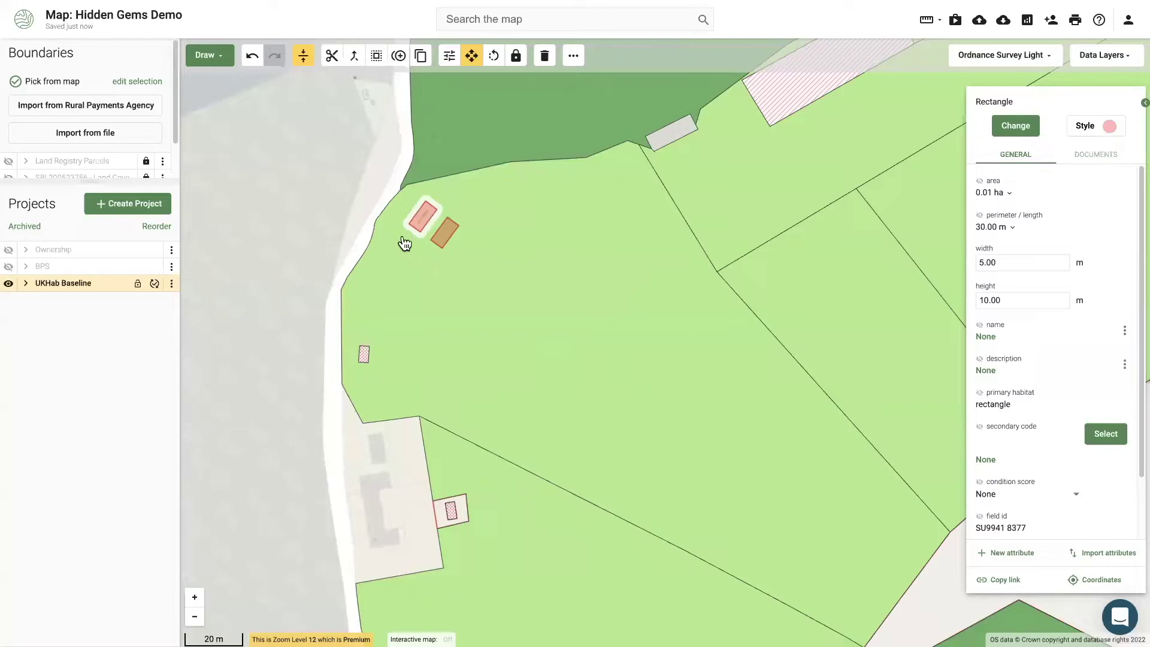
click(326, 221)
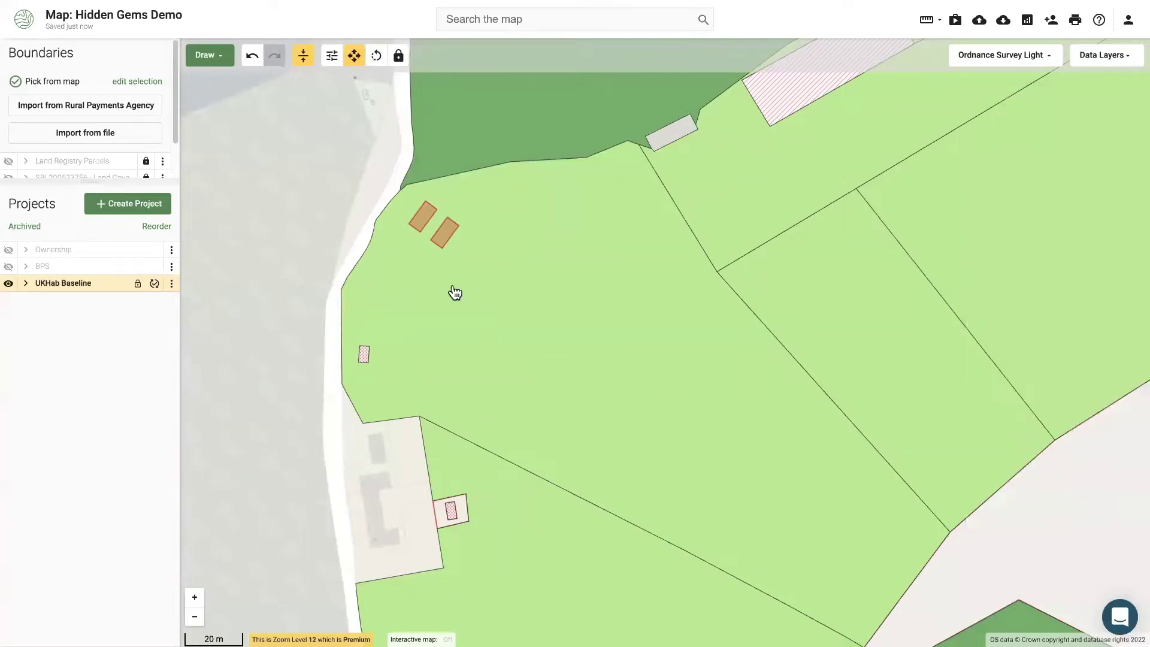
Select the large grassland parcel with field id TQ0041 1018 and switch from moving to editing features.
scroll(479, 305, down, 1)
drag(491, 482, 422, 254)
scroll(463, 294, down, 1)
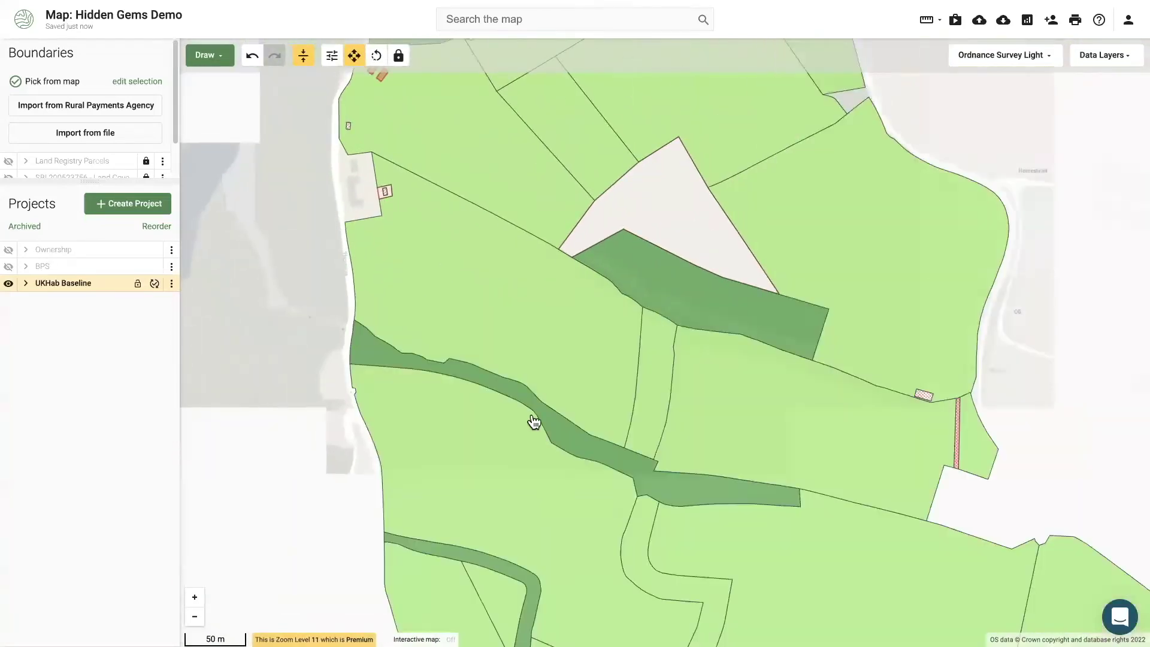
drag(536, 438, 452, 236)
drag(750, 380, 479, 313)
click(461, 288)
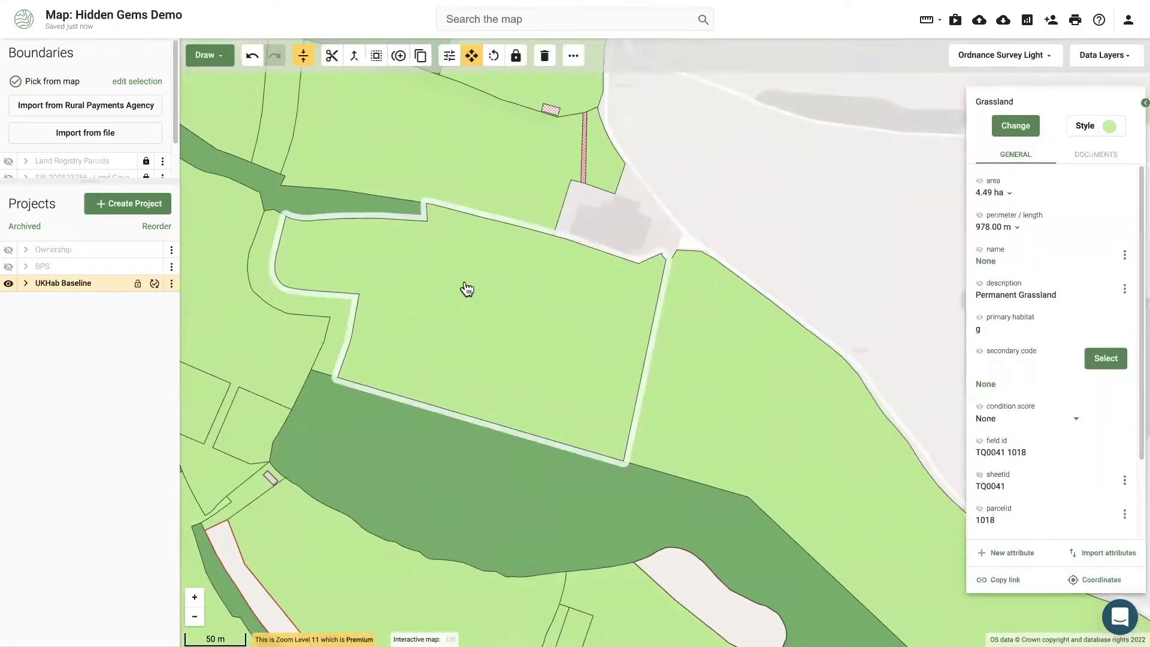
click(448, 57)
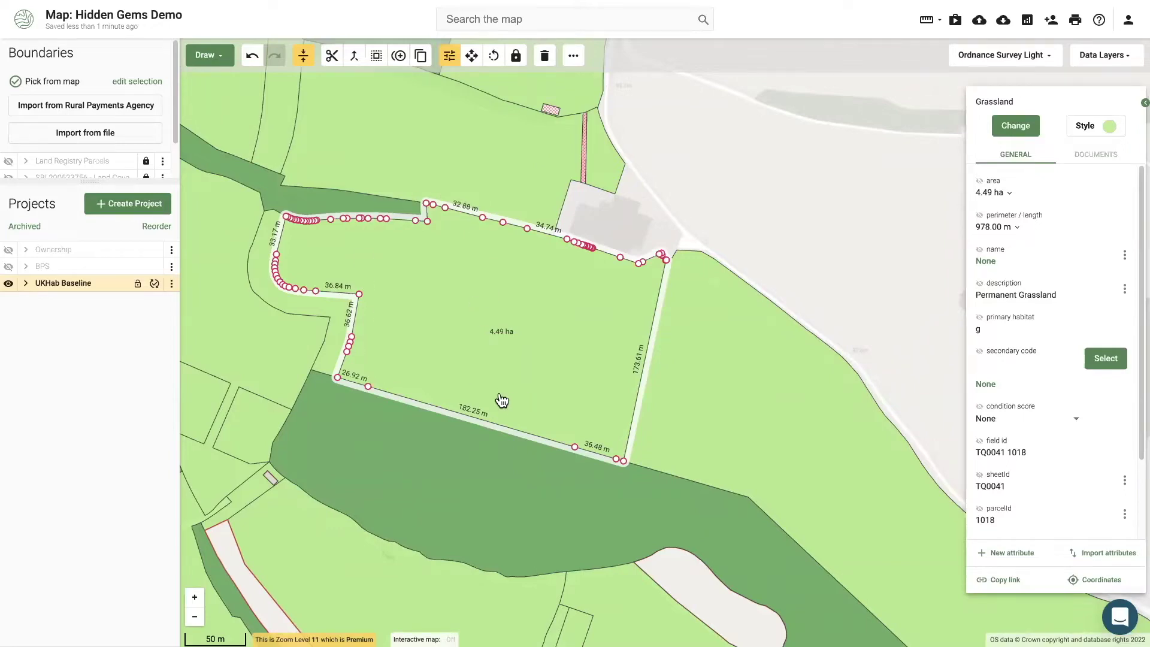
Change the selected grassland parcel's habitat type to c1: Arable and horticulture.
scroll(498, 400, down, 1)
drag(473, 516, 474, 337)
scroll(475, 337, down, 1)
drag(417, 152, 405, 260)
drag(507, 306, 504, 349)
scroll(504, 347, up, 1)
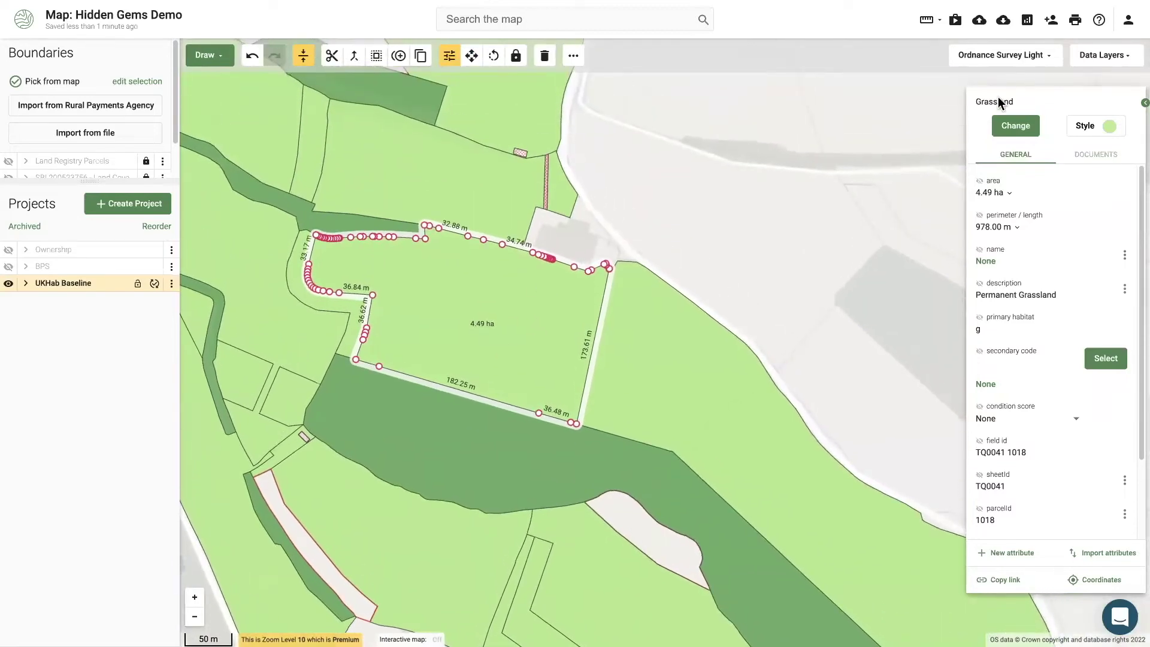
click(1027, 131)
text(c1)
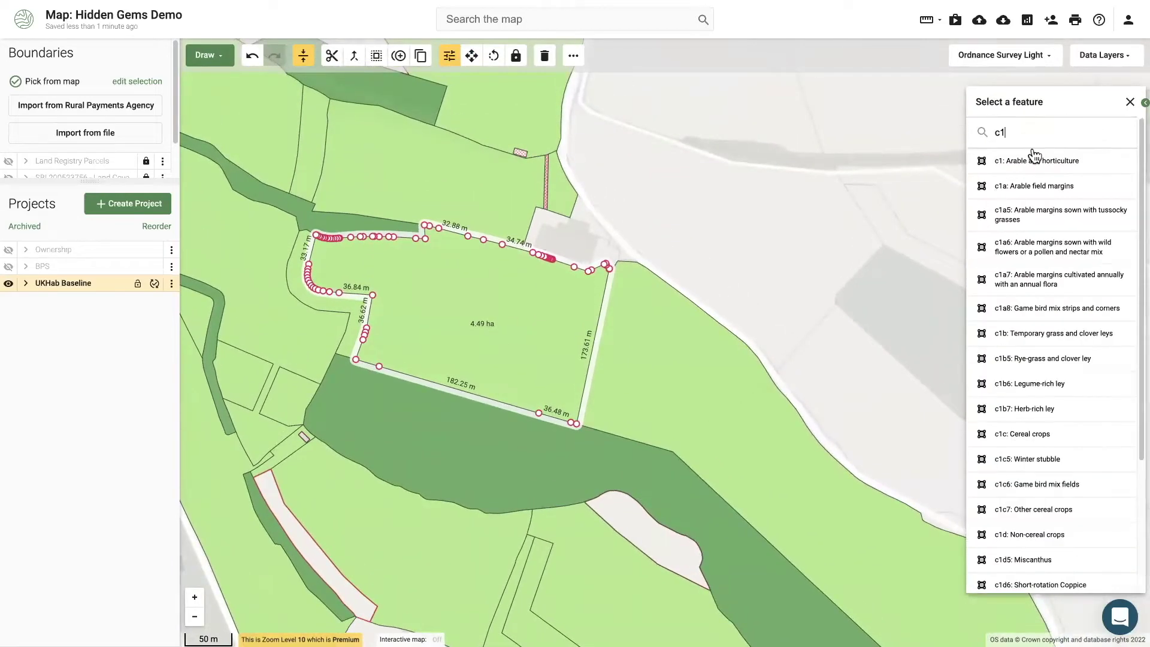
click(998, 162)
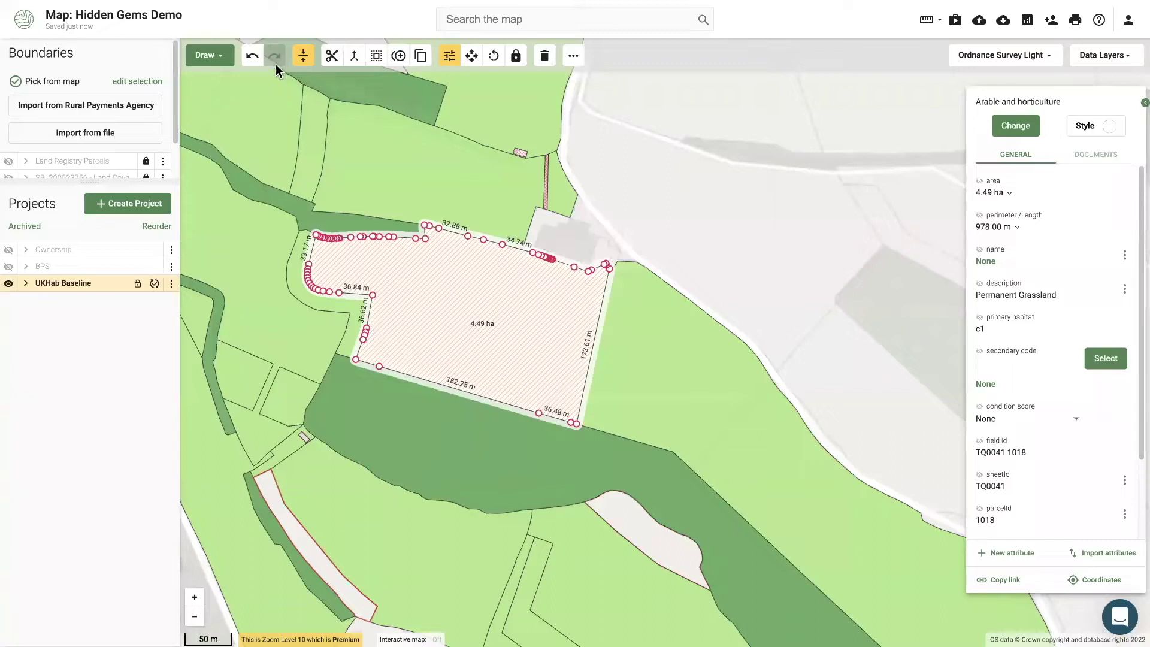
Draw a rectangle about 221 m by 120 m inside the arable parcel, parallel to its southern edge, and shift it slightly west.
click(213, 56)
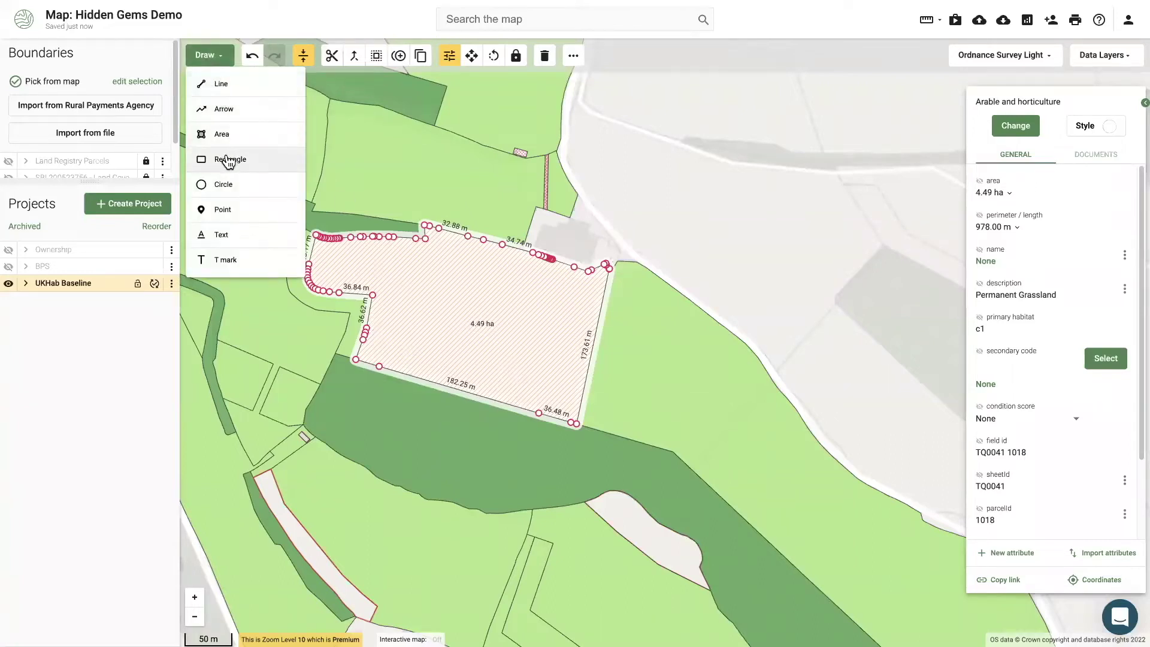
click(231, 157)
click(375, 349)
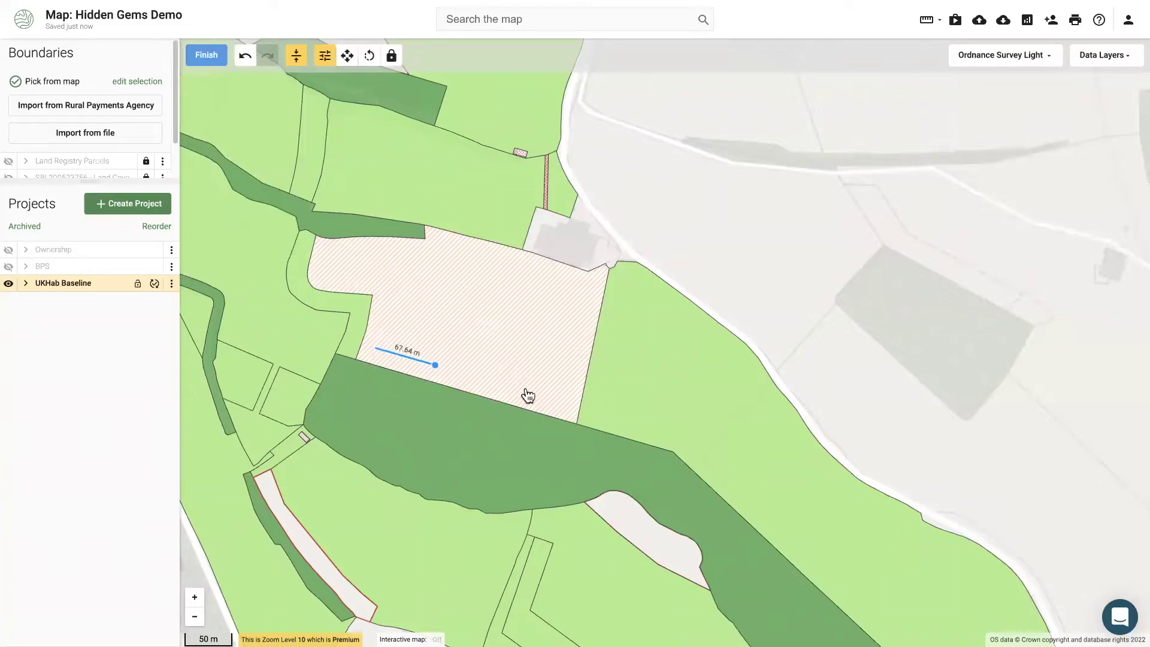
click(570, 411)
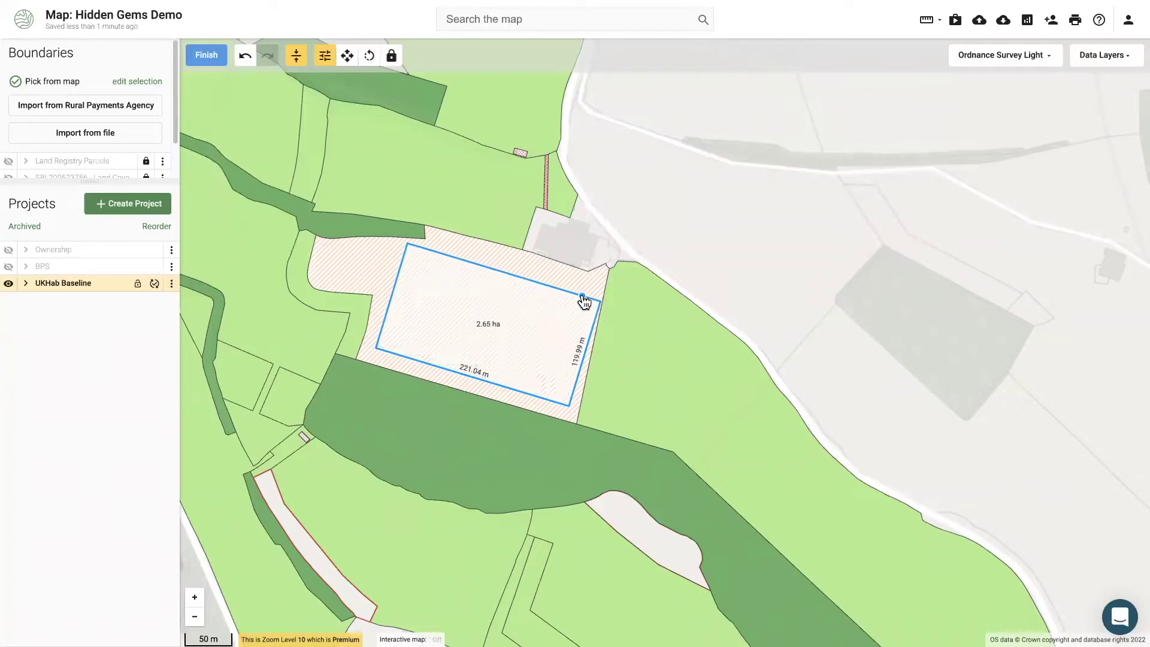
click(582, 295)
click(204, 55)
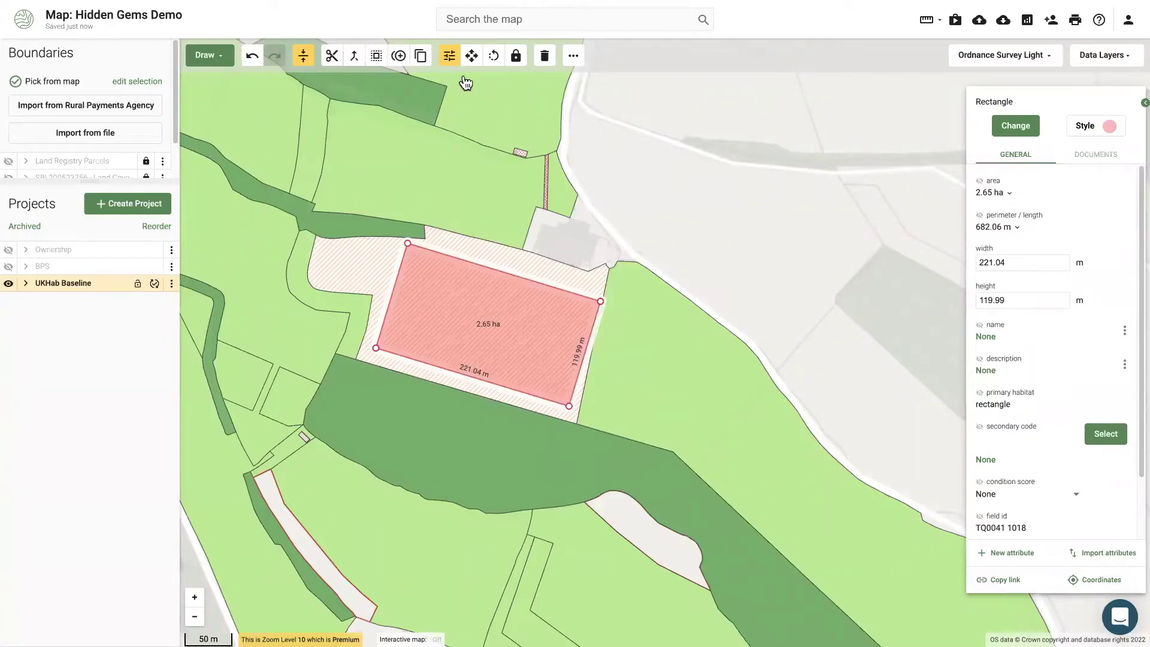
click(471, 55)
drag(462, 300, 454, 297)
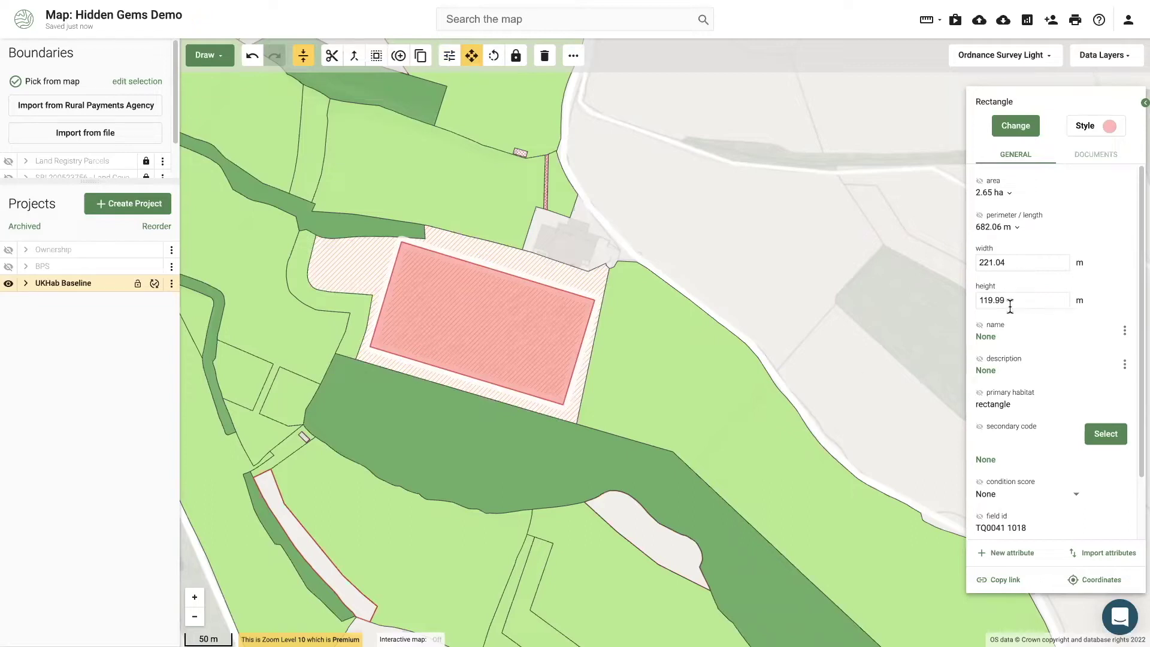
Set the rectangle's width to 220 m and its height to 120 m.
drag(1011, 265, 978, 266)
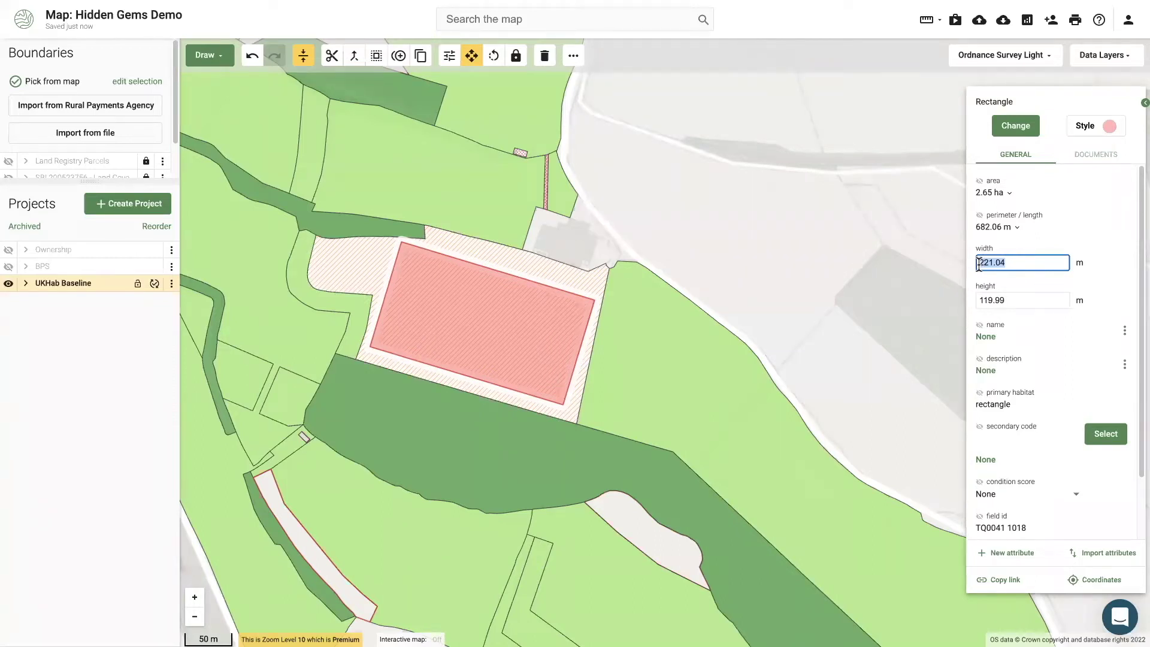
text(220)
key(Return)
click(994, 300)
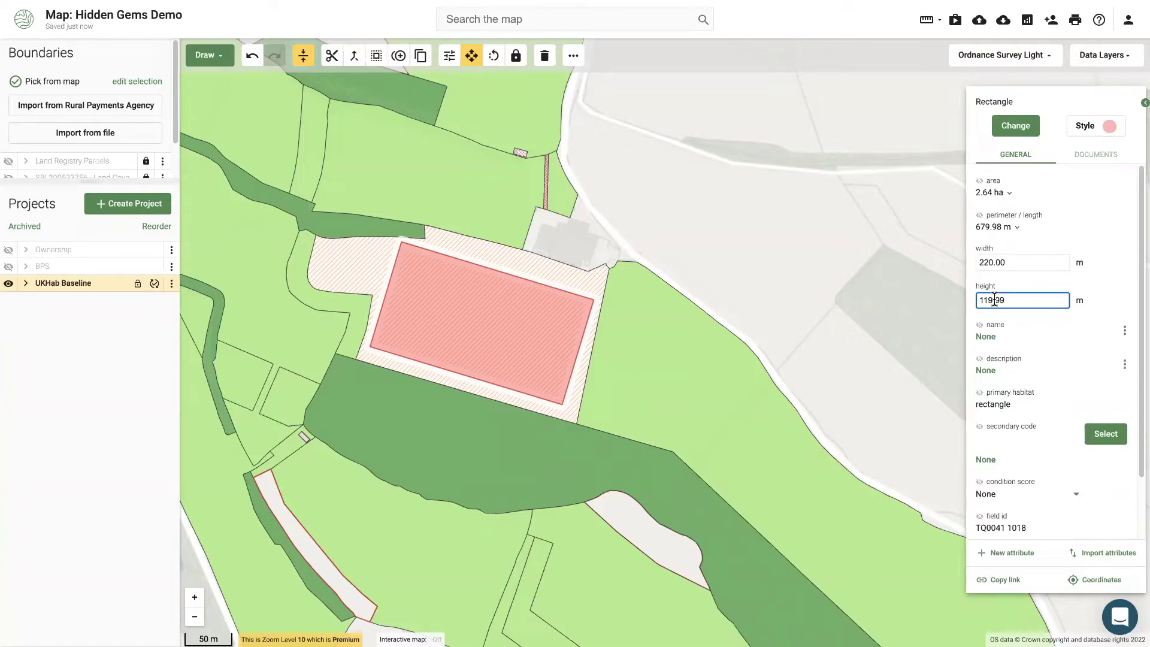
double_click(994, 300)
text(120.00)
click(463, 301)
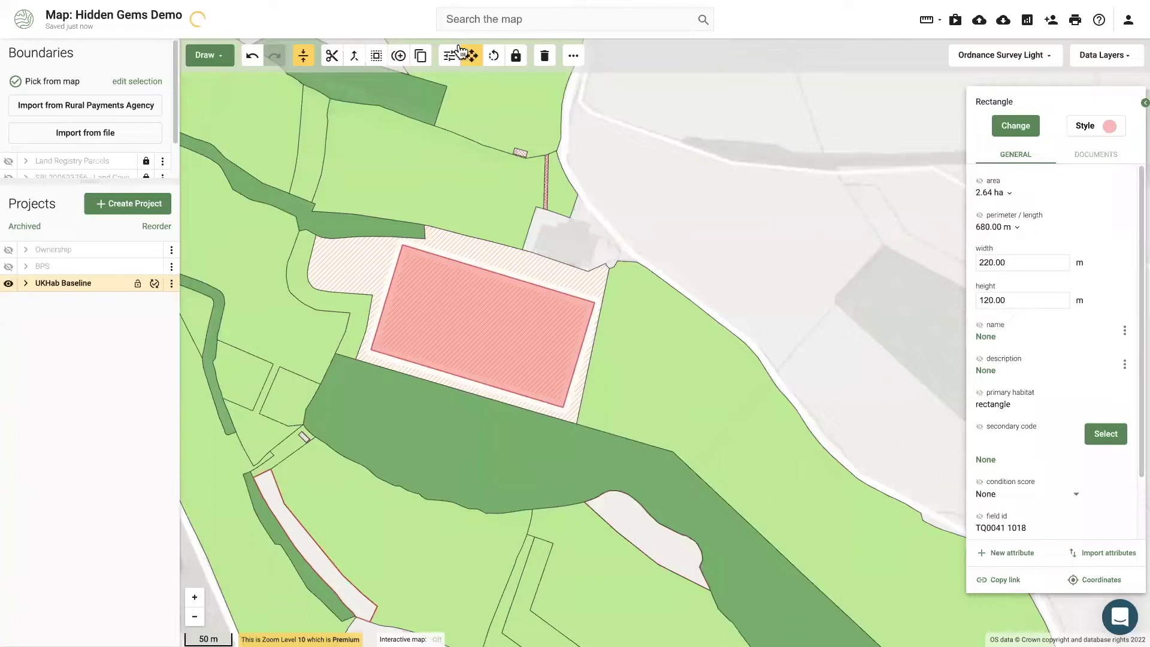
Rotate the rectangle by about -3° and subtract its area from the surrounding arable parcel.
click(499, 60)
drag(436, 261, 430, 267)
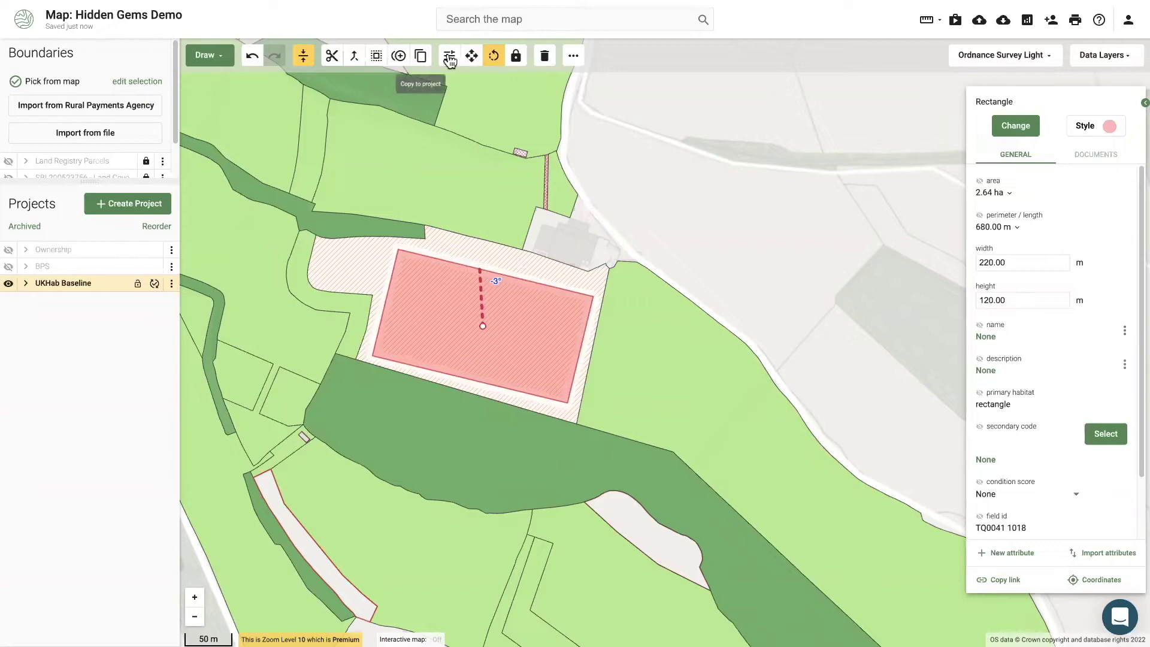
click(383, 56)
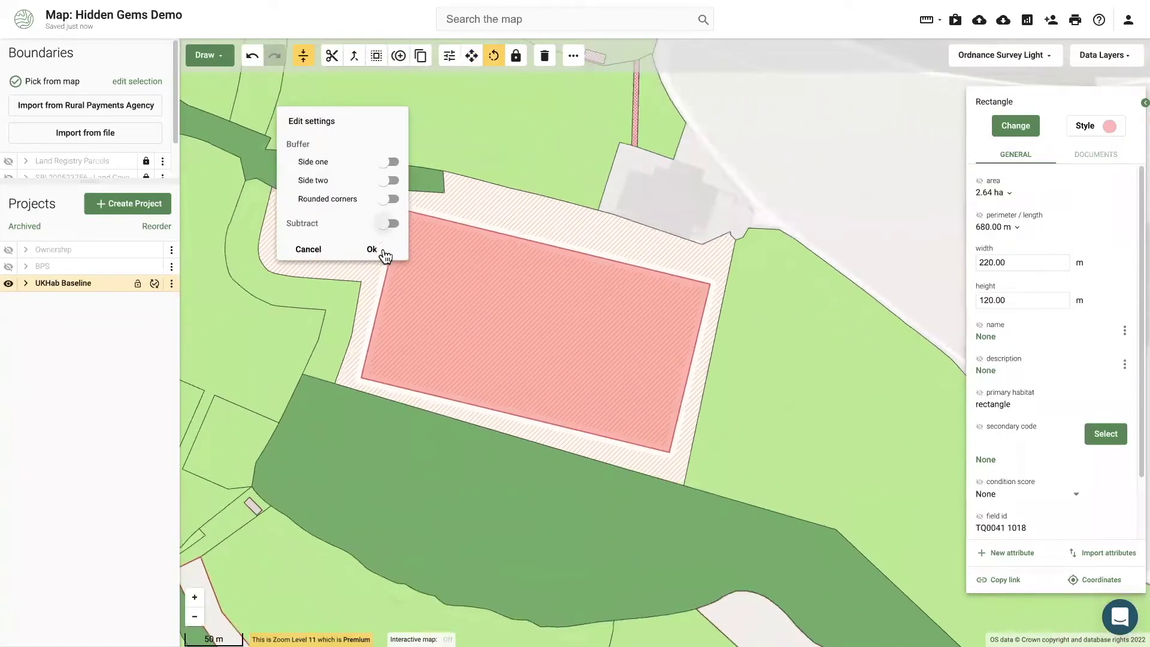
click(371, 249)
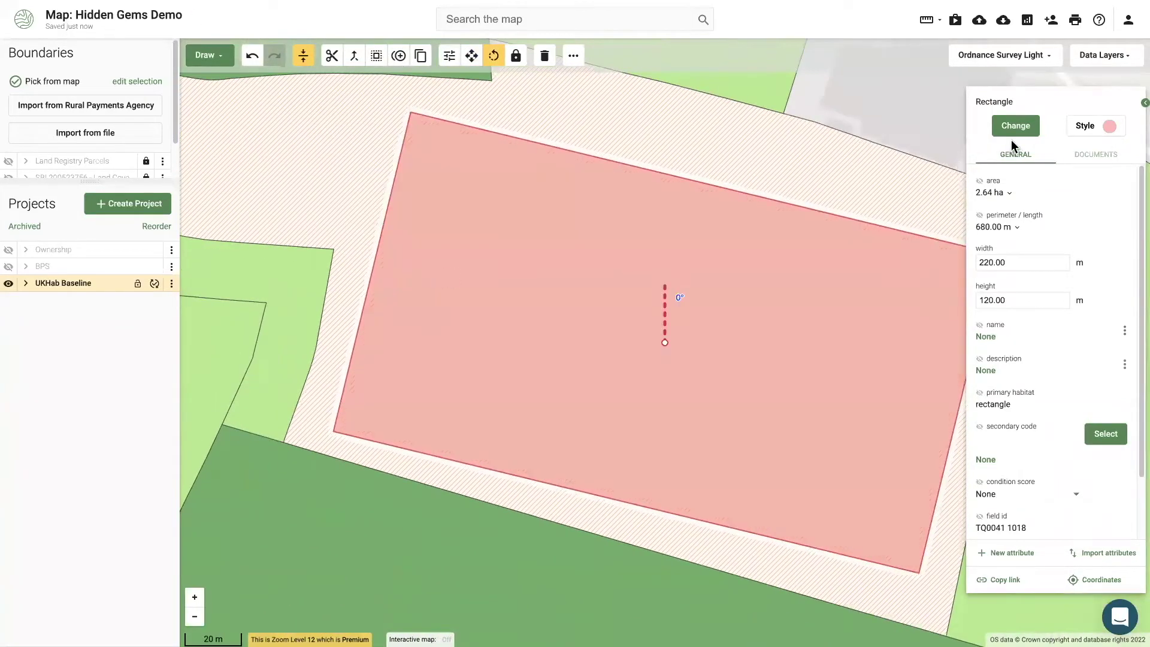
Change the rectangle's habitat type to c1c: Cereal crops.
click(1014, 126)
text(ce)
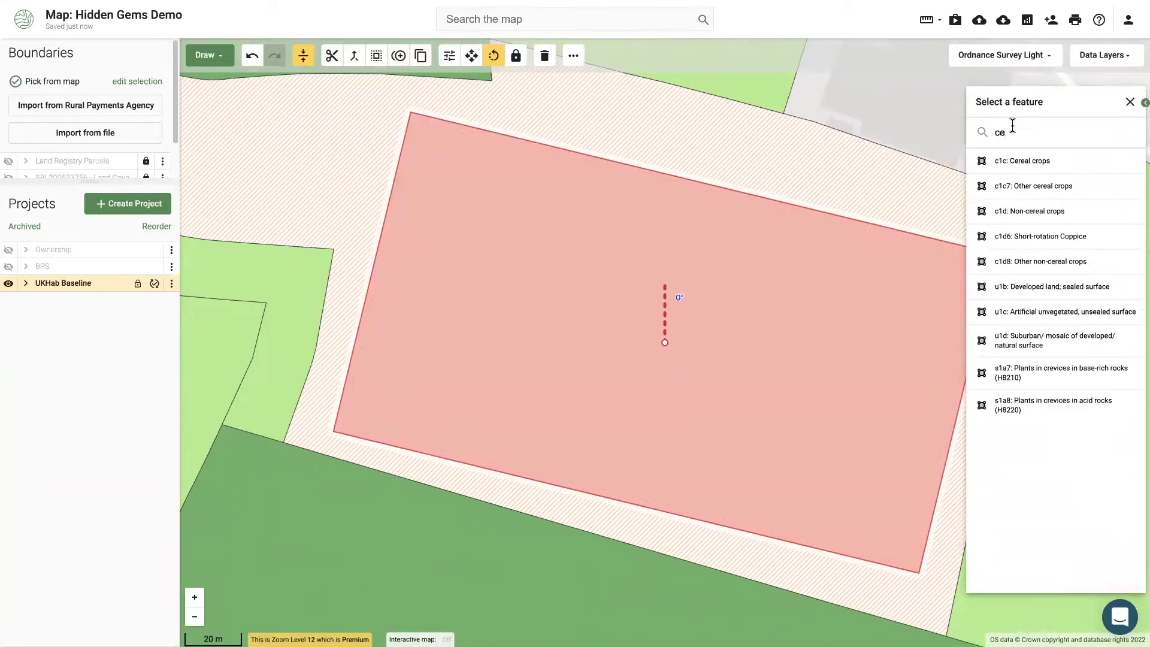
click(1023, 161)
Change the surrounding parcel's habitat type to c1a6: Arable margins sown with wild flowers or a pollen and nectar mix.
click(1009, 126)
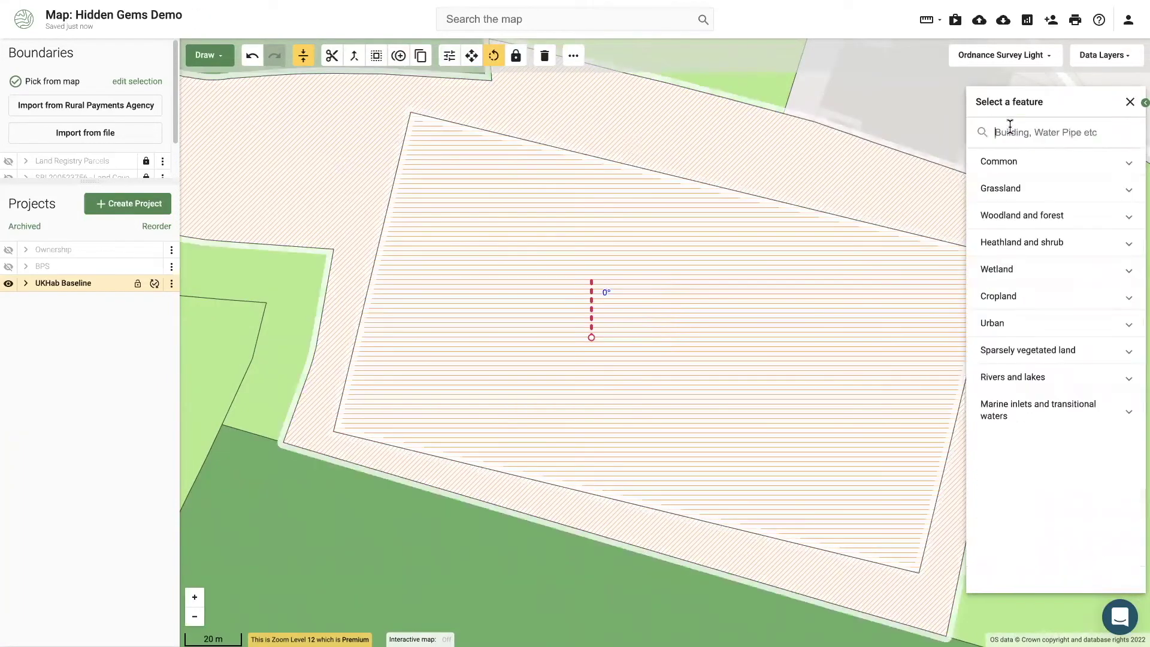
text(wild)
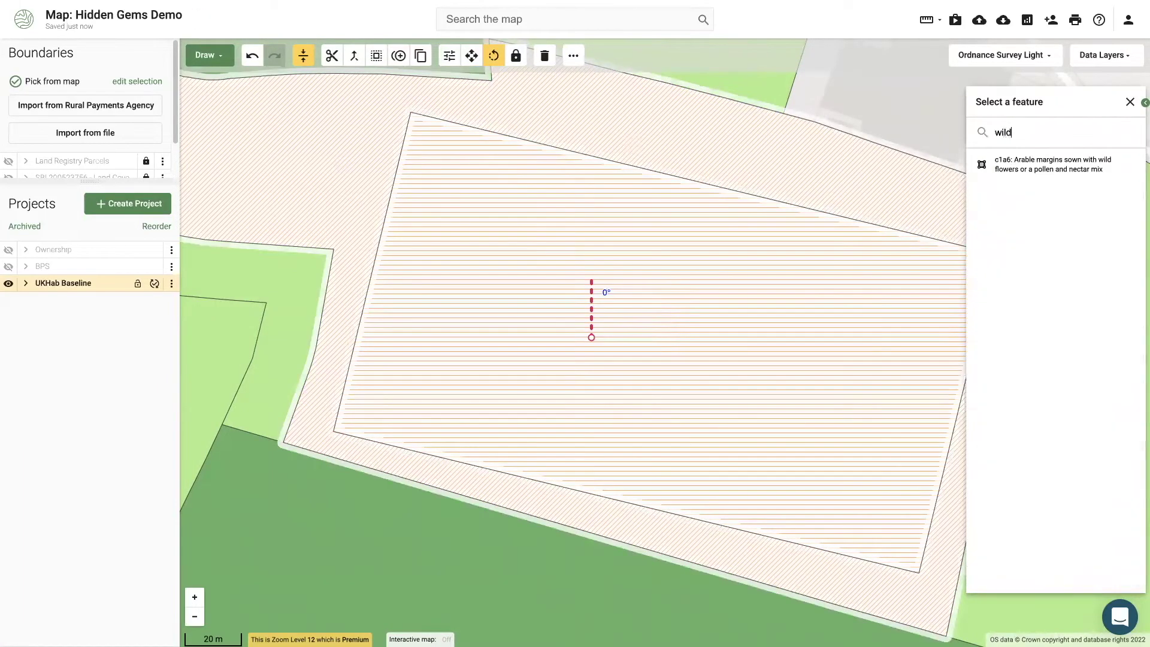
click(1026, 163)
scroll(575, 383, down, 1)
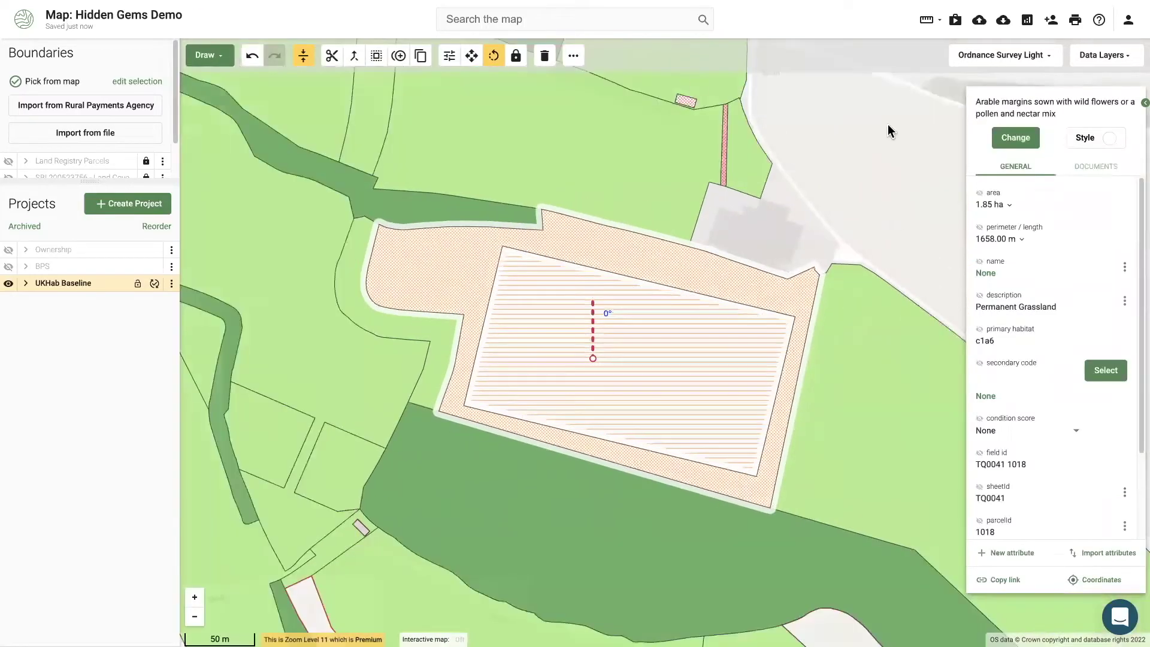
Switch to editing features and examine the edge lengths and areas of the margin parcel and the cereal crops rectangle.
click(449, 55)
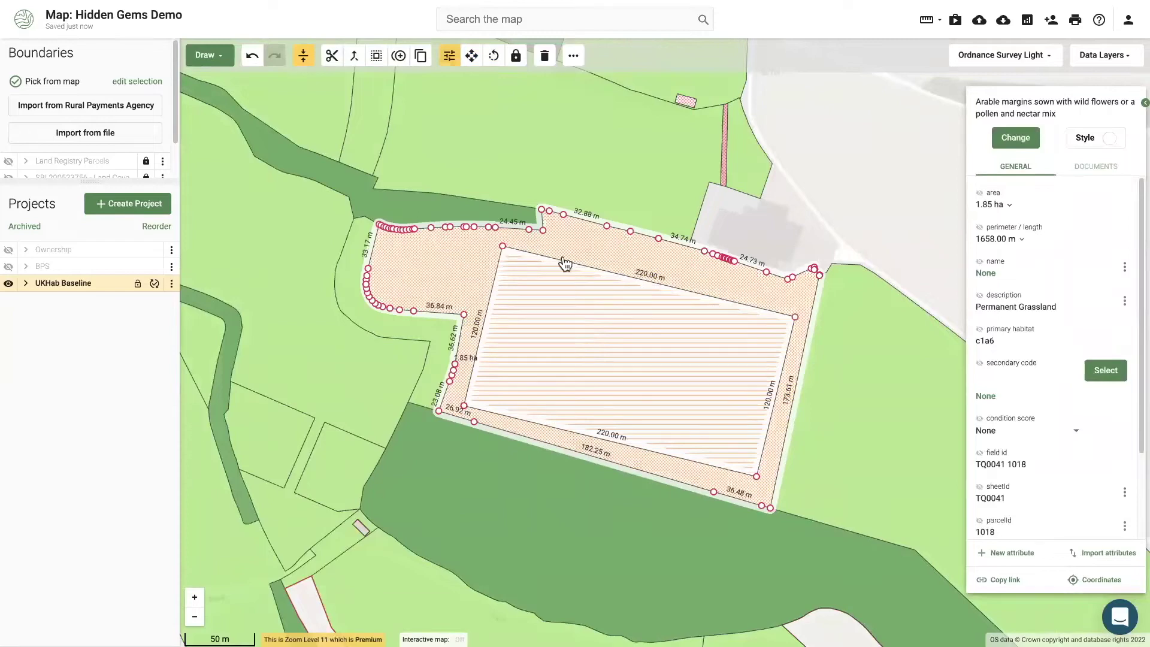
scroll(657, 403, down, 1)
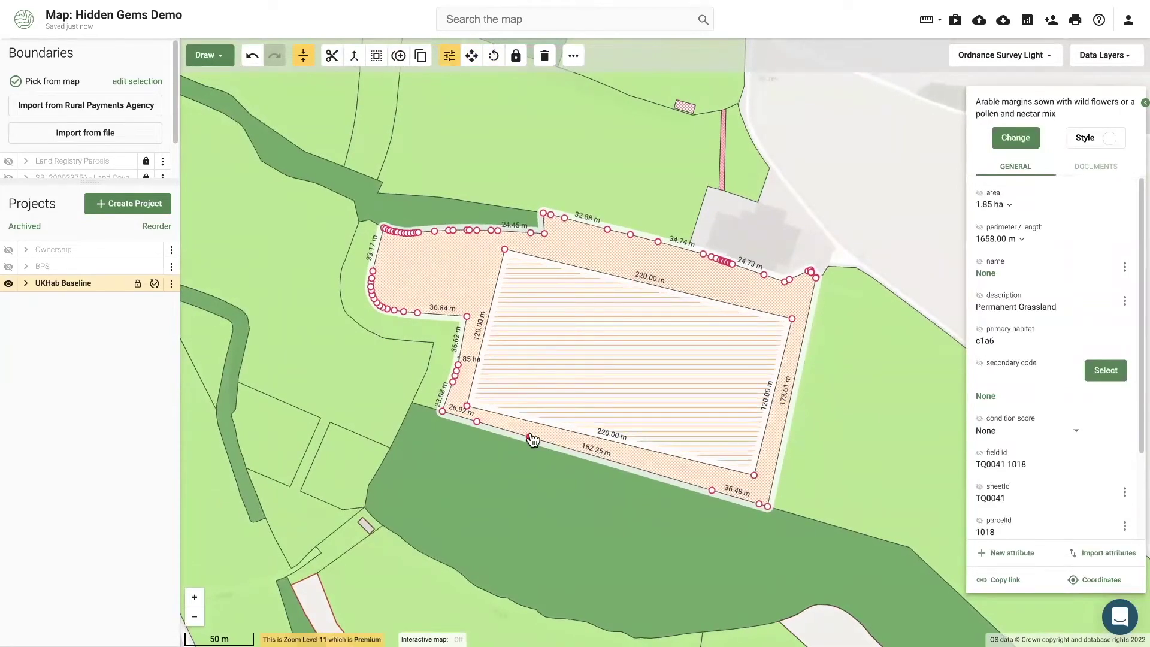
scroll(604, 261, up, 1)
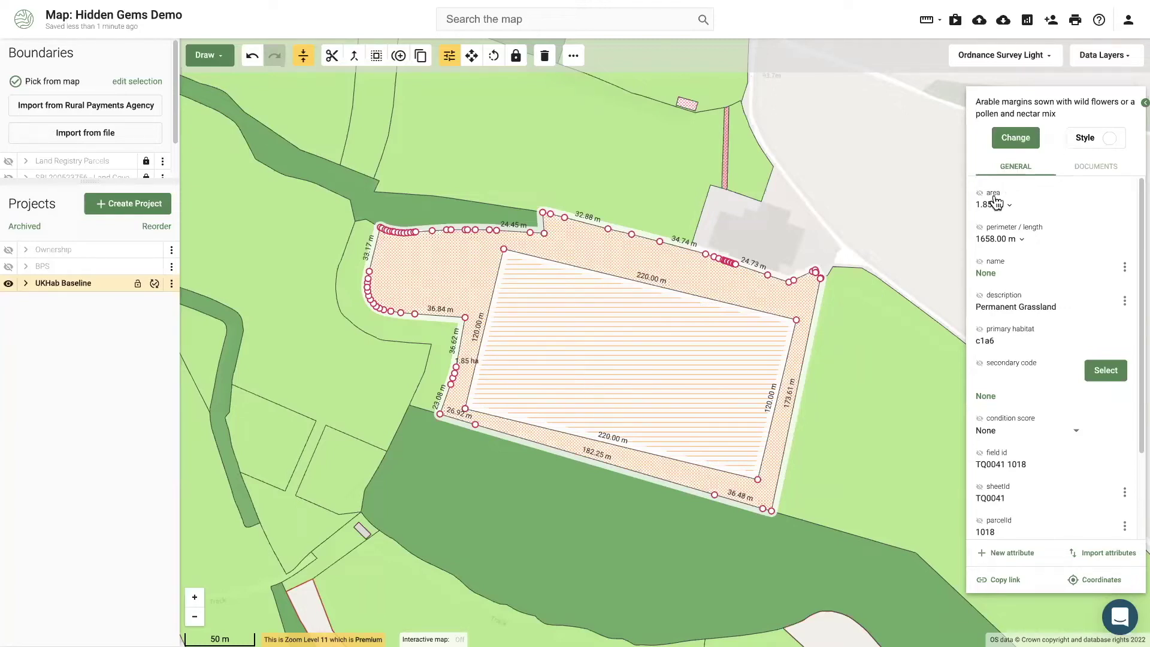
click(672, 390)
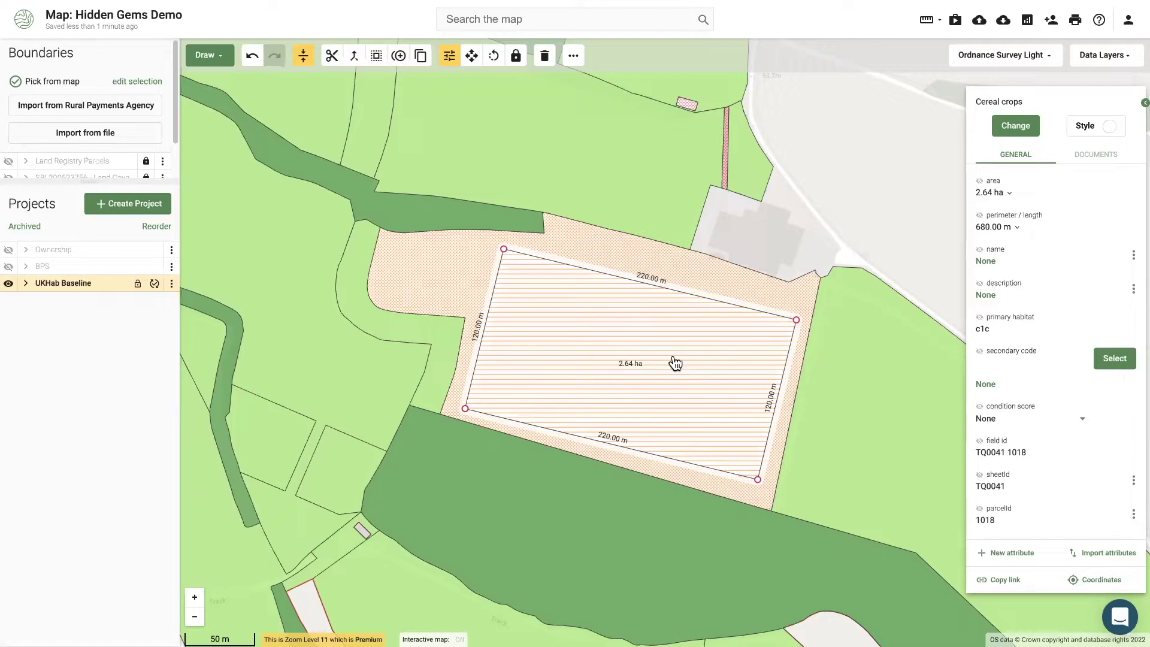
Draw a circle with a radius of about 36.4 m in the northern grassland parcel with field id TQ0041 1048.
scroll(515, 332, down, 3)
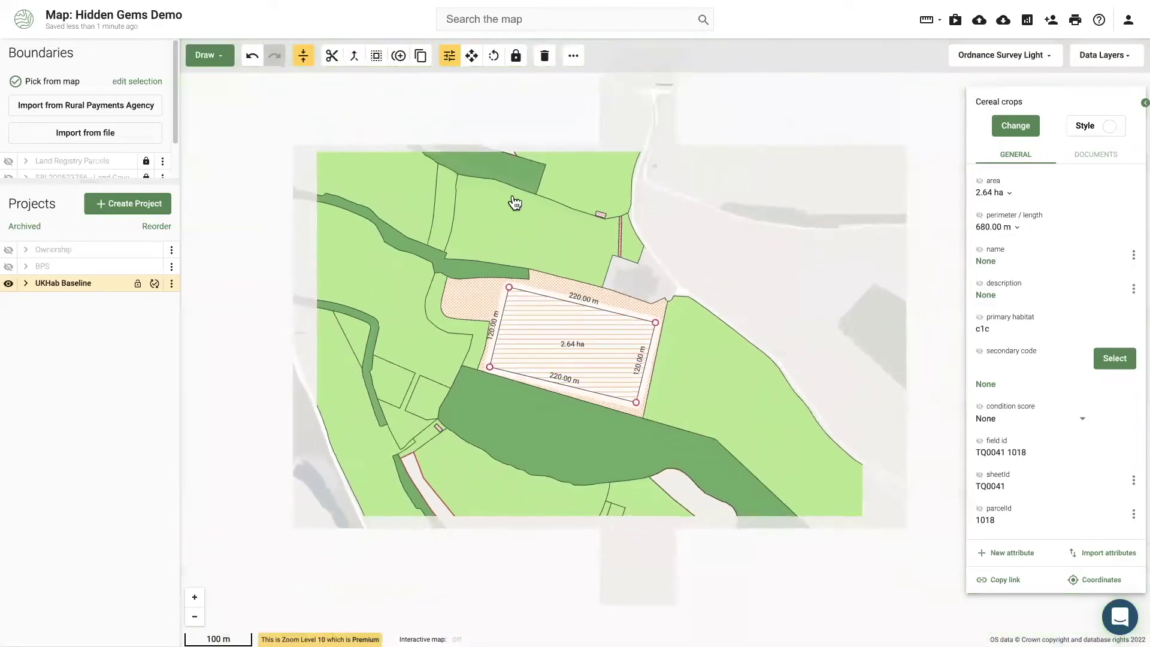
click(544, 315)
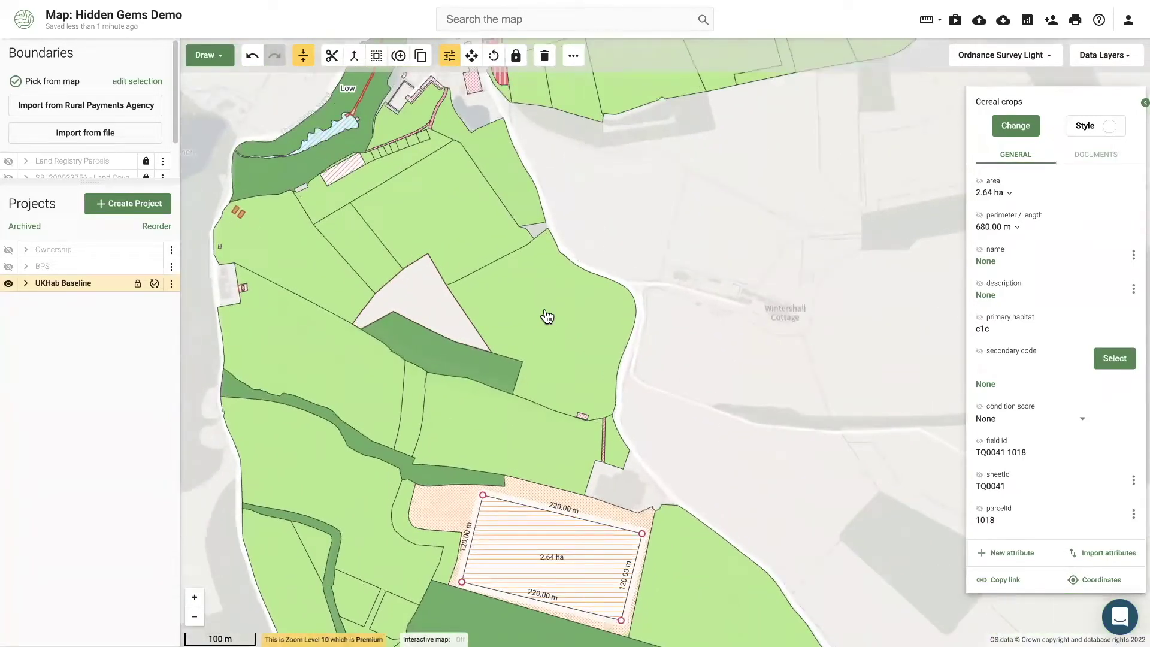
click(209, 55)
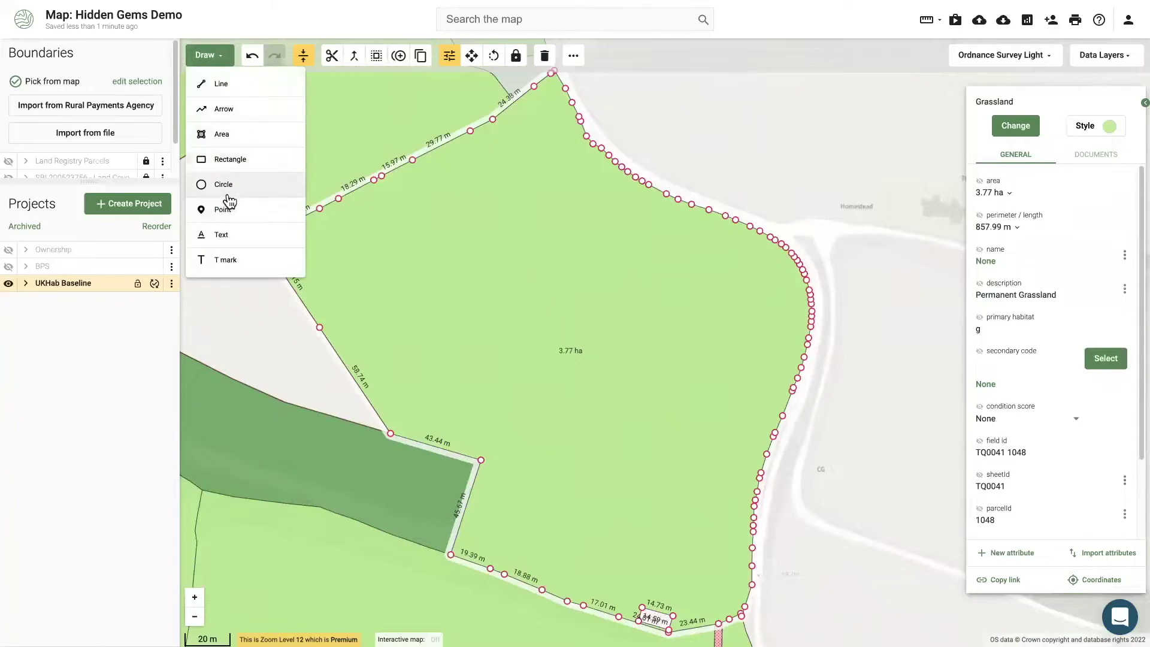
click(226, 189)
click(514, 262)
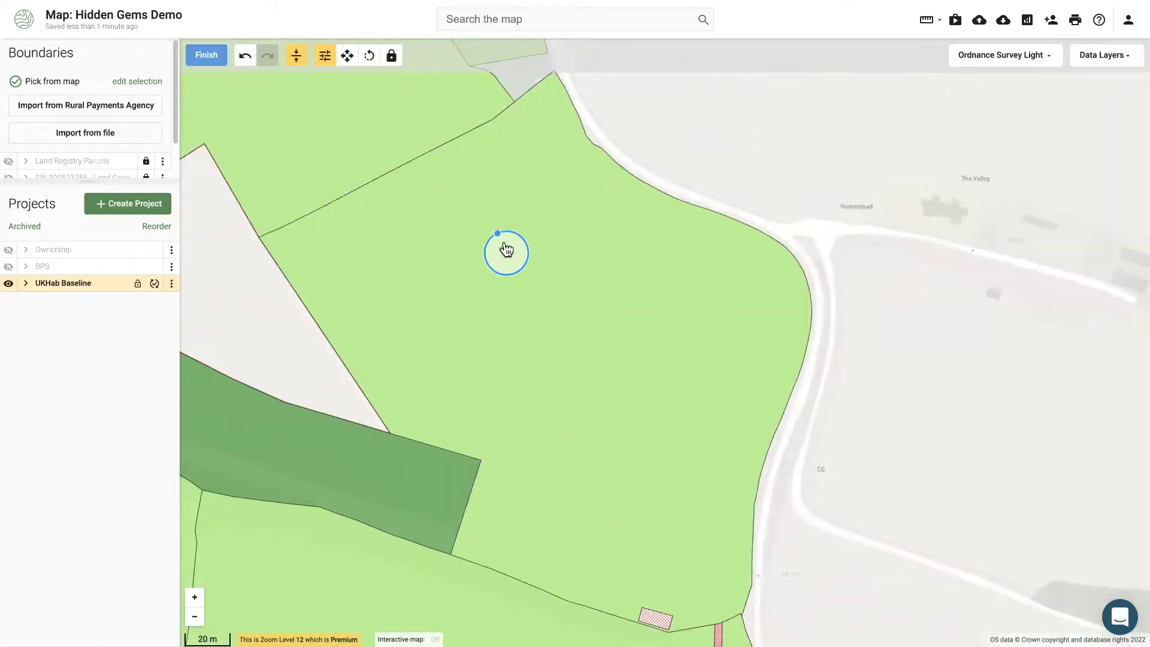
click(556, 316)
click(216, 56)
Set the circle's radius to 19 m and refine it to 19.25 m.
click(994, 261)
key(ctrl+a)
text(19)
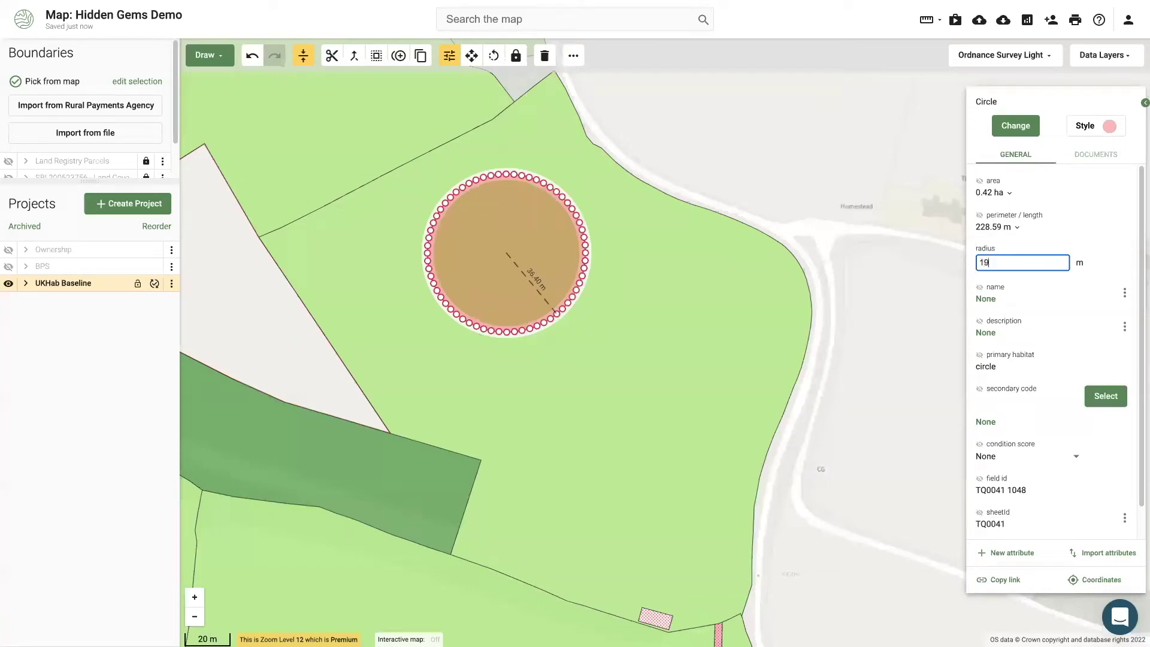
key(Return)
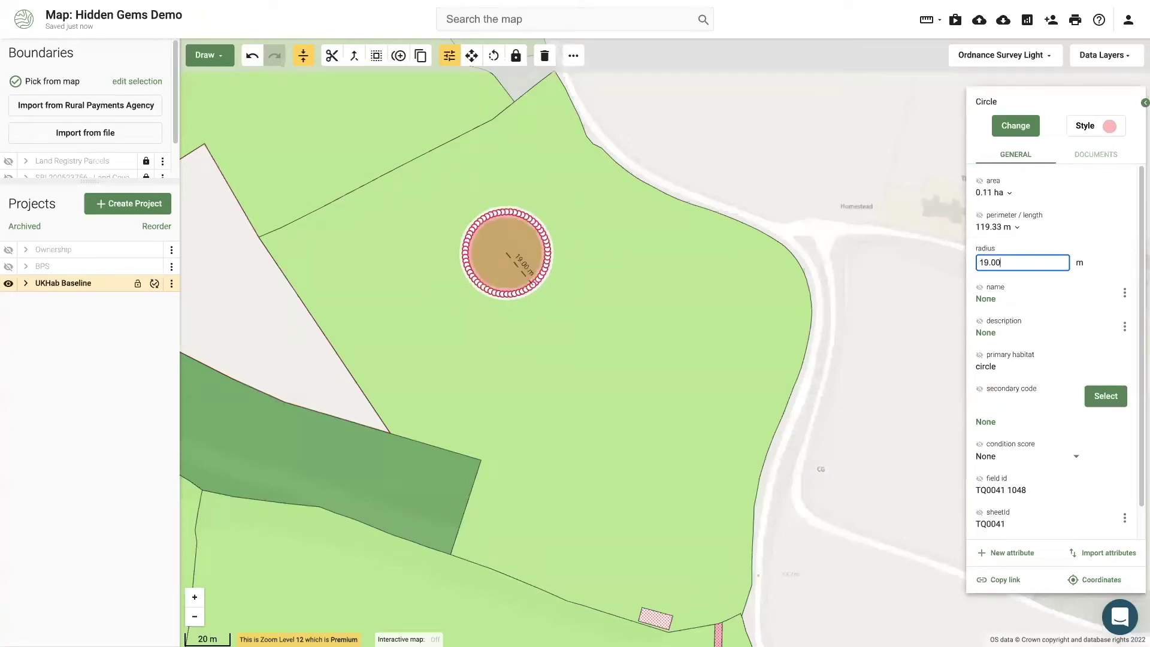
key(Return)
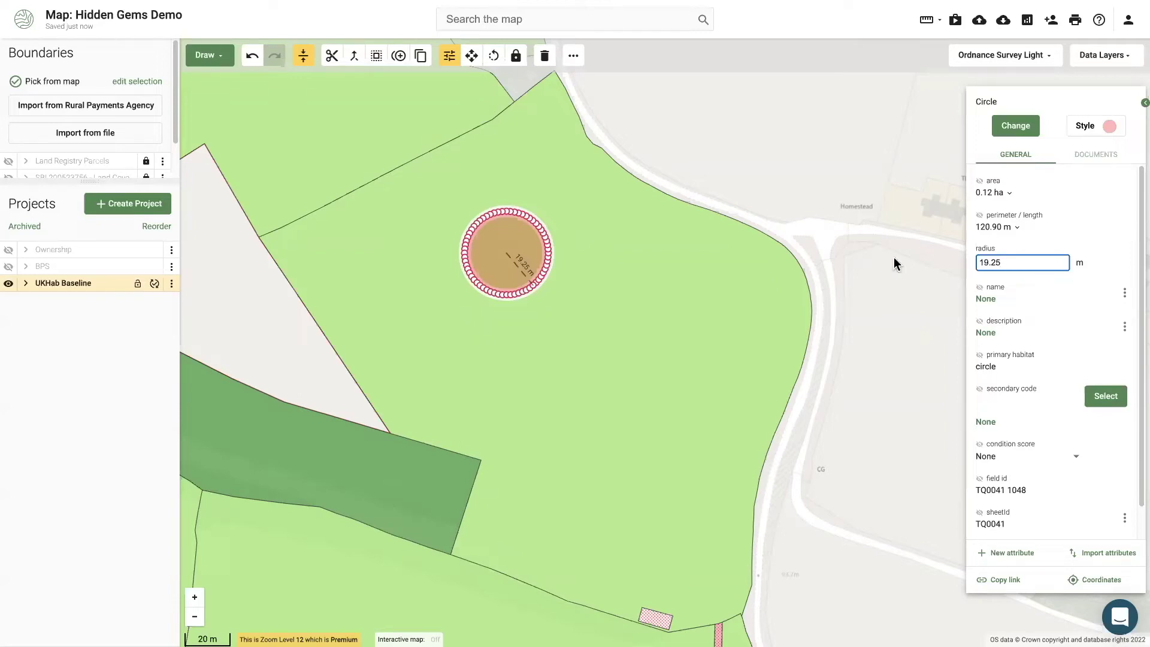
Move the circle to the western corner of the grassland parcel, rotate it and deselect it.
click(474, 65)
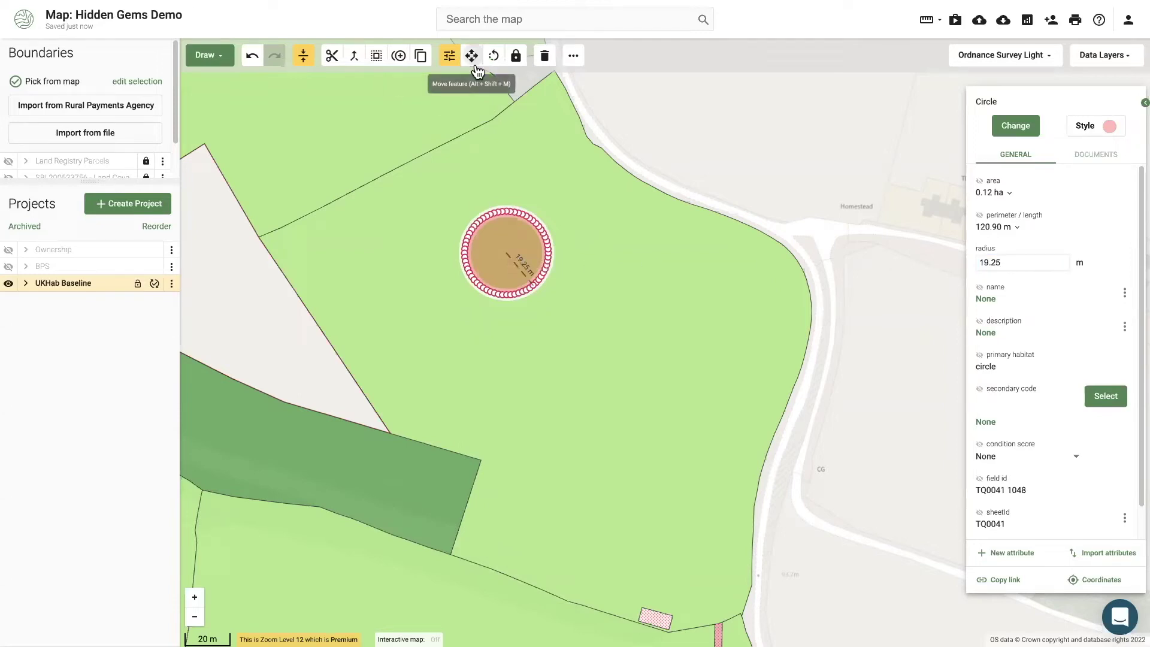
drag(508, 247, 354, 258)
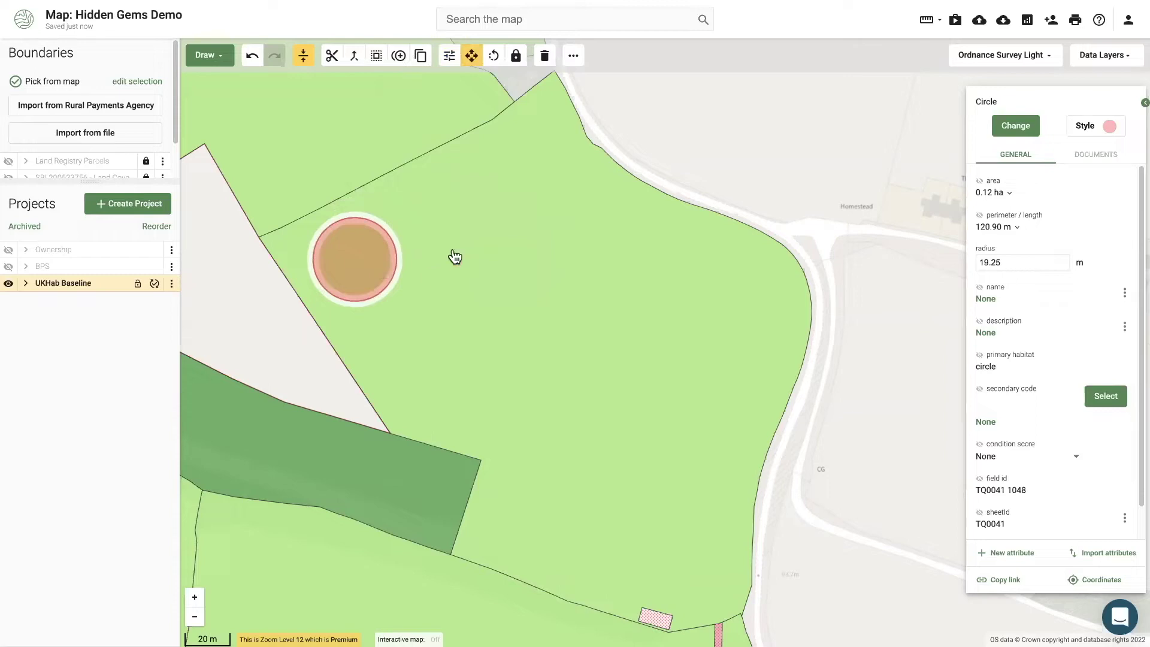
click(493, 56)
drag(436, 261, 437, 290)
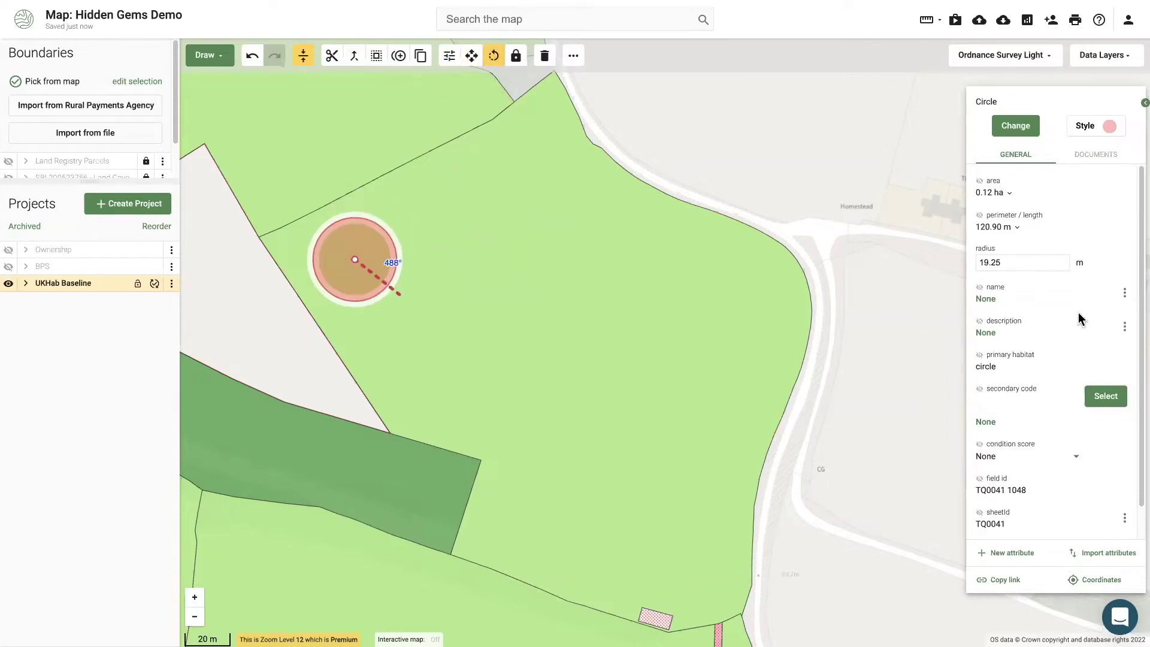
click(1003, 261)
drag(1004, 261, 977, 261)
click(716, 166)
Place a point near the northern corner of the grassland parcel and finish drawing.
click(192, 60)
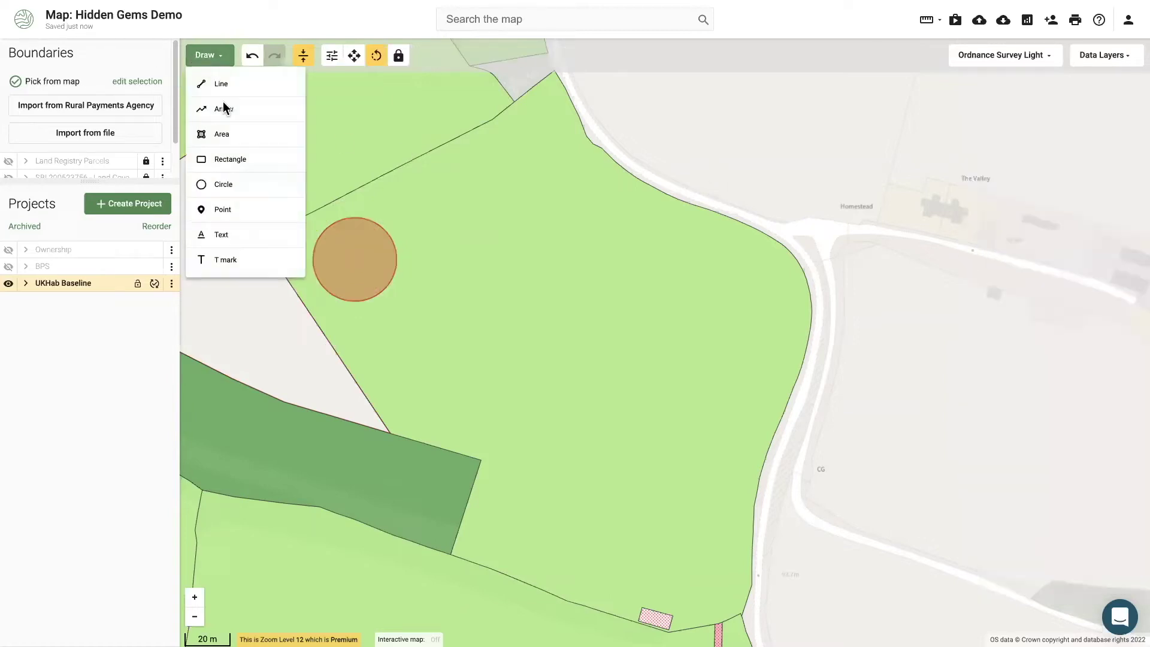
click(217, 209)
click(547, 157)
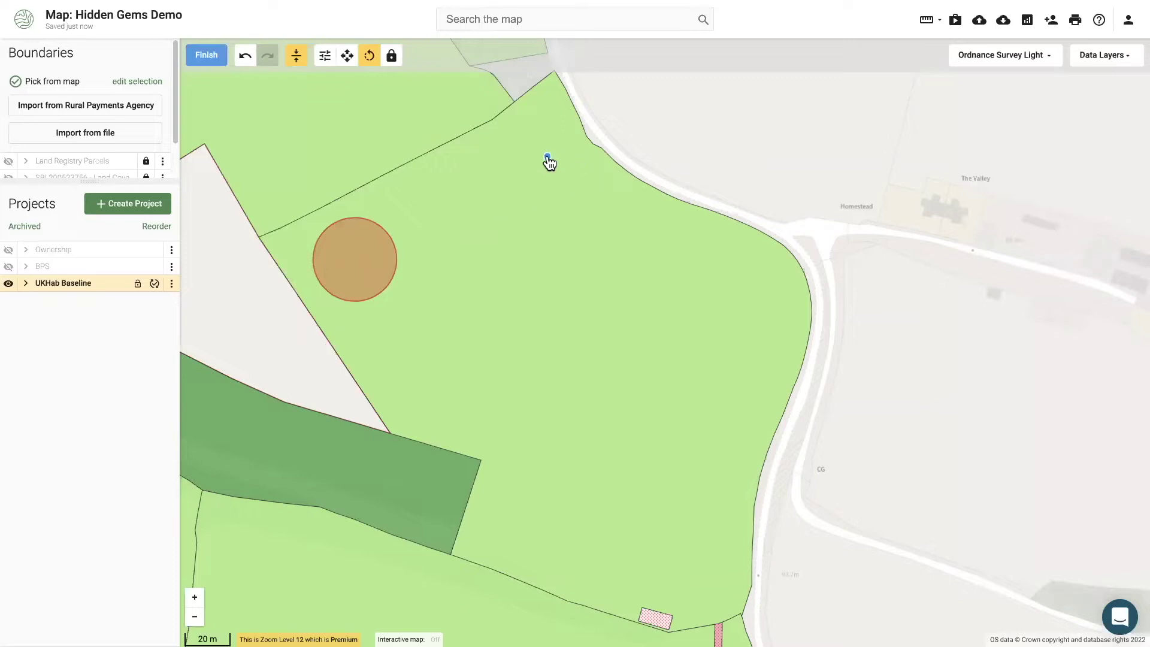
click(207, 55)
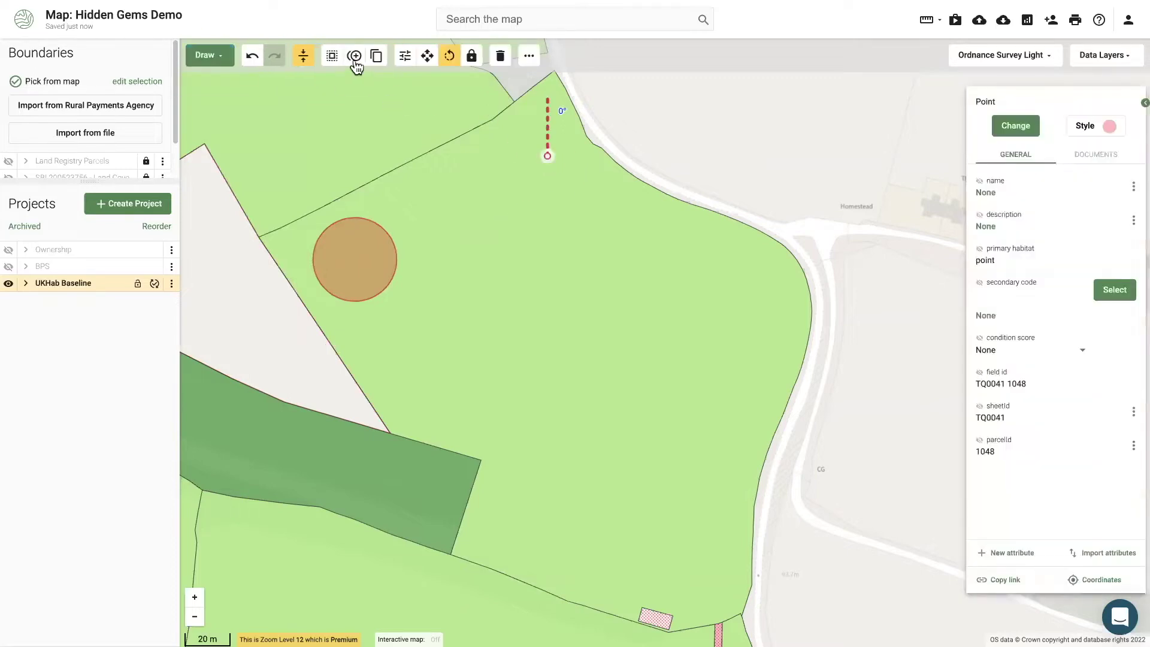
click(332, 55)
click(390, 161)
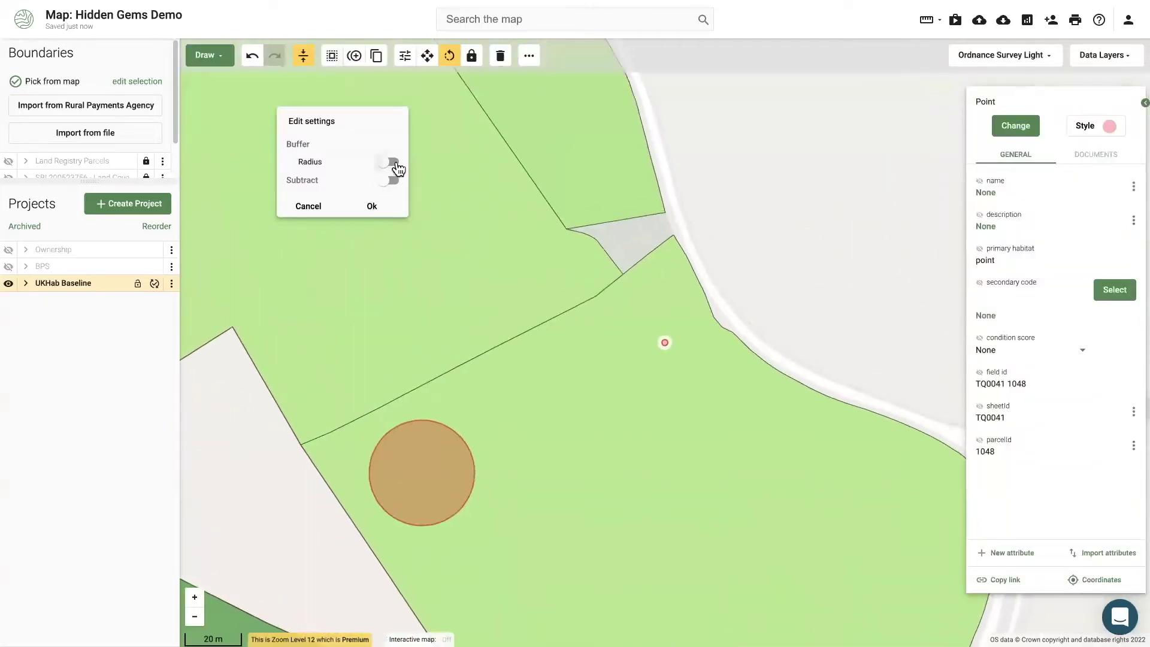
key(BackSpace)
text(120)
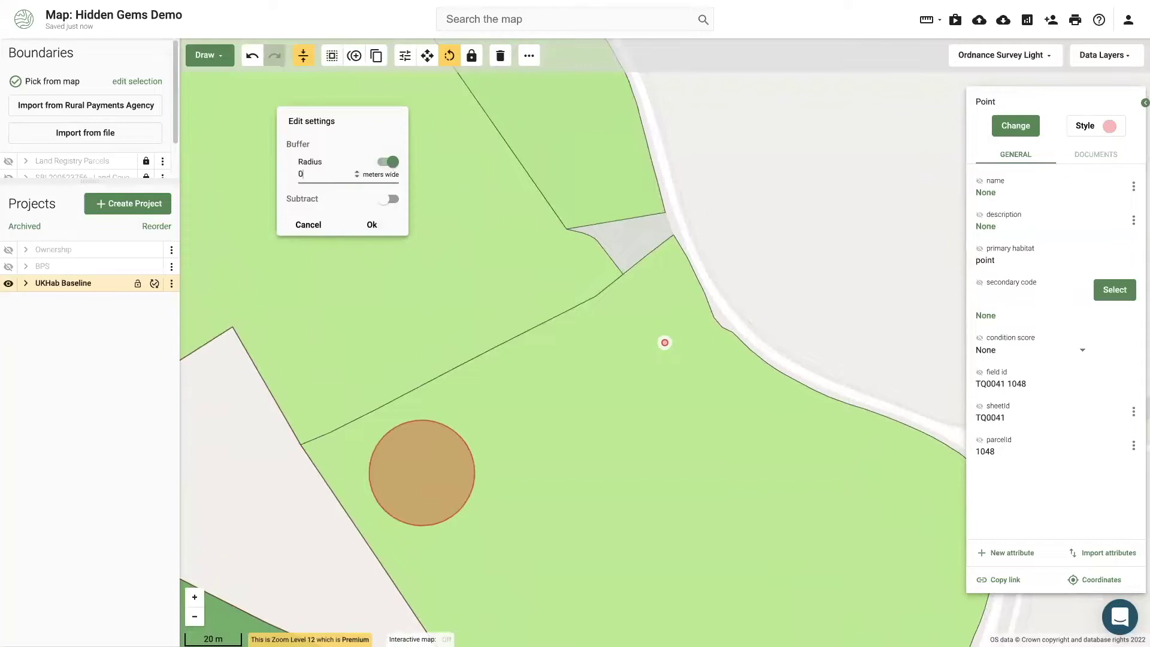
key(BackSpace)
text(.3)
click(308, 224)
click(686, 402)
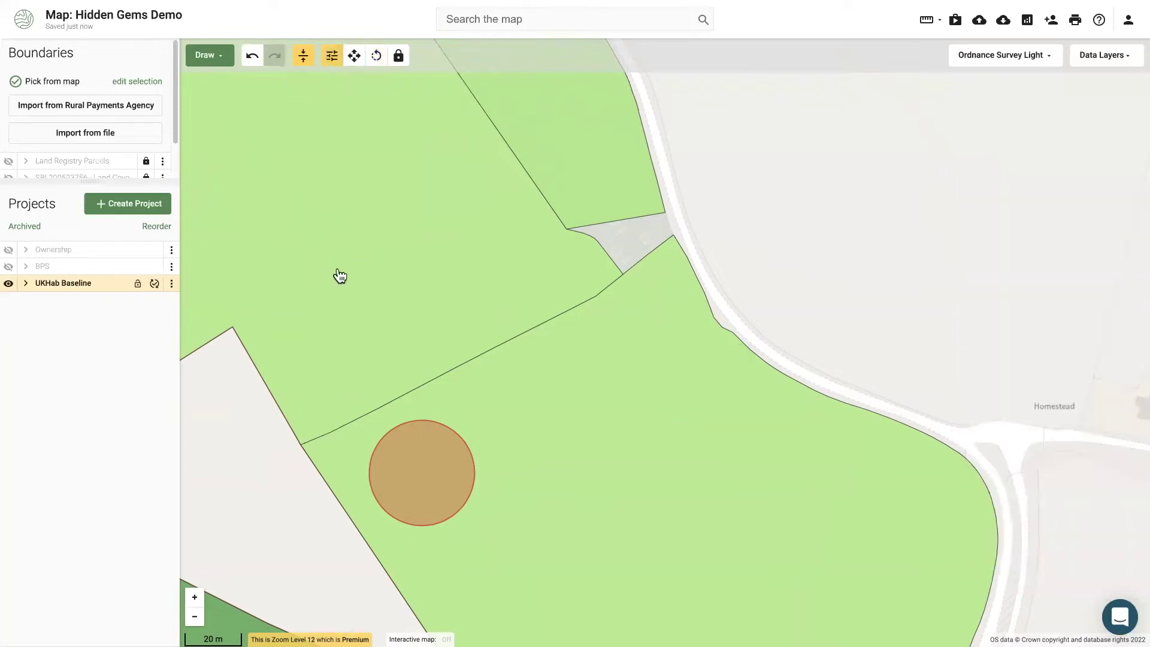
click(246, 443)
click(814, 195)
scroll(803, 247, down, 5)
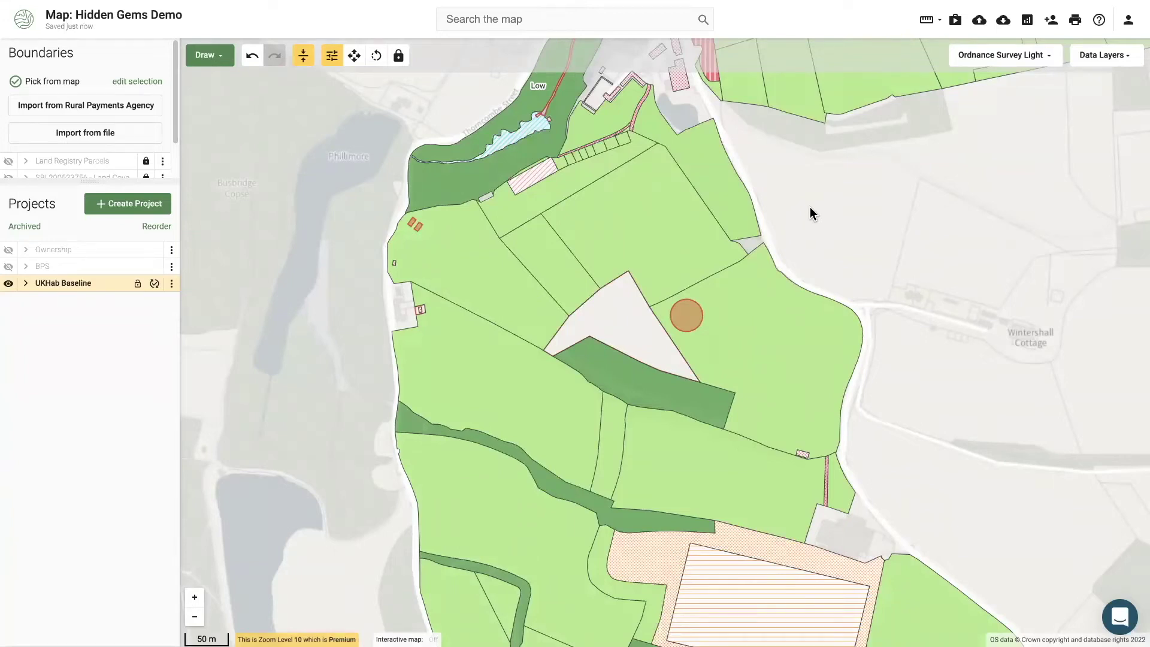
scroll(807, 208, down, 1)
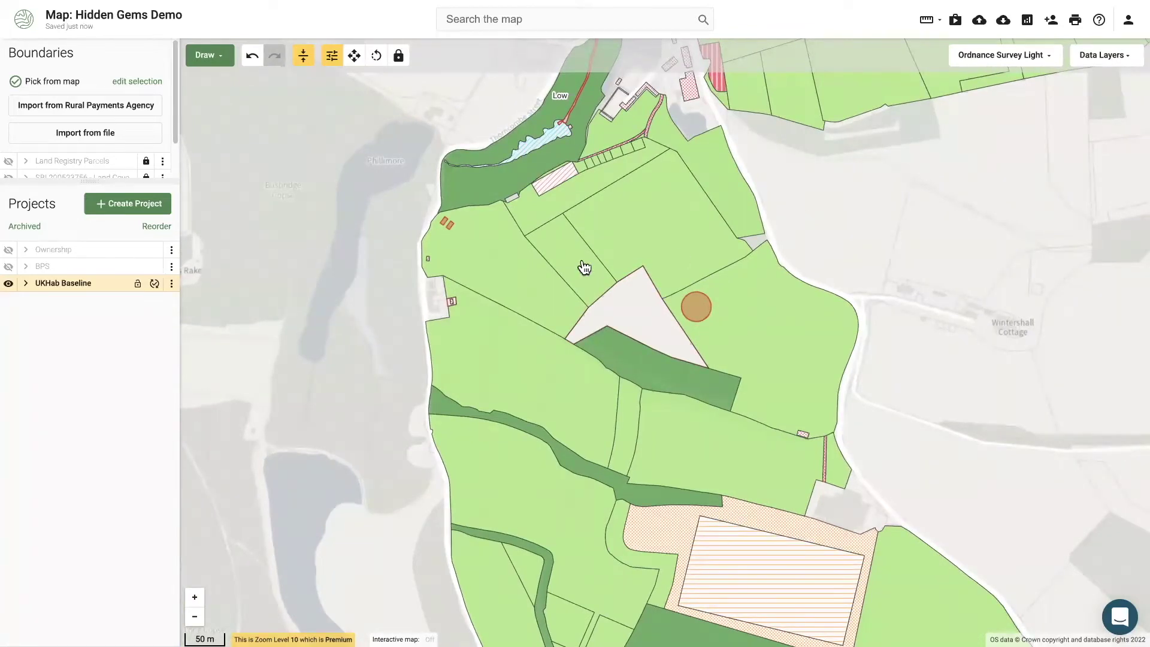
scroll(323, 278, down, 1)
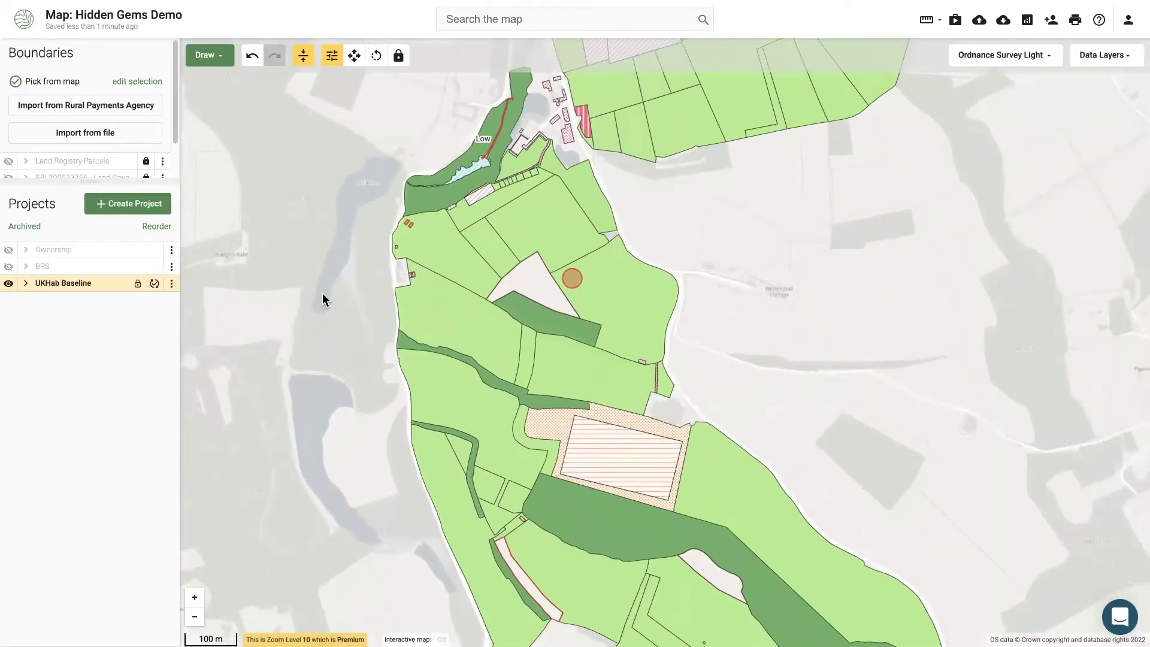
Go to the maps list, remove the Demo Maps filter, search for "gem" and open the Hidden Gems Demo map.
click(18, 26)
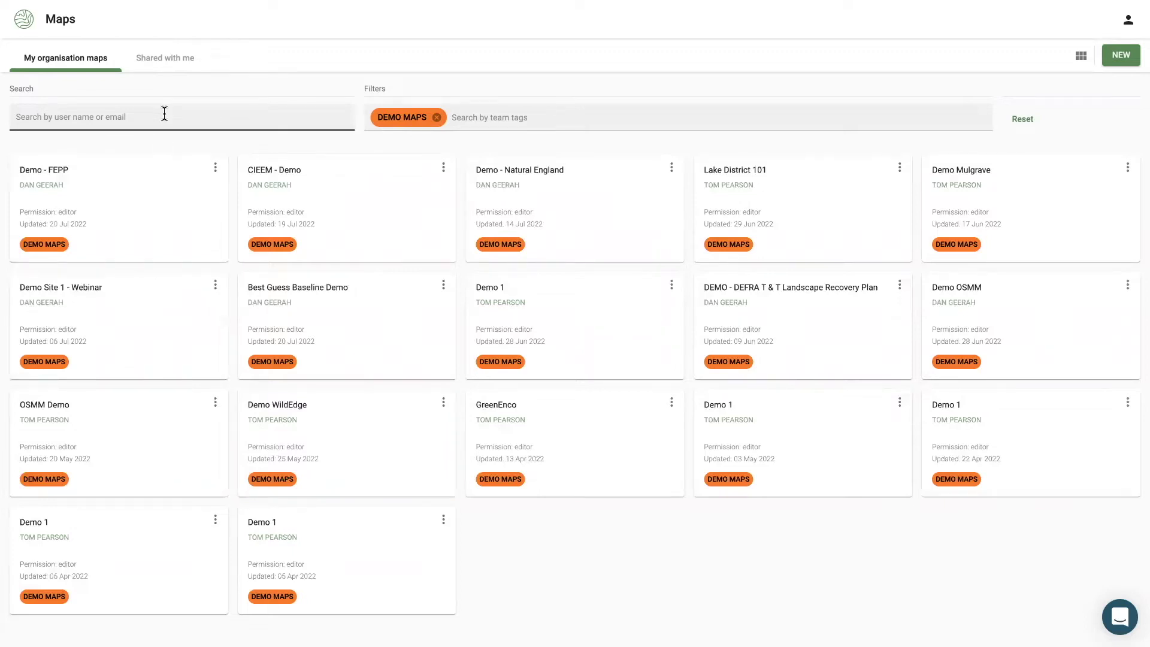
click(436, 117)
click(252, 119)
text(gems)
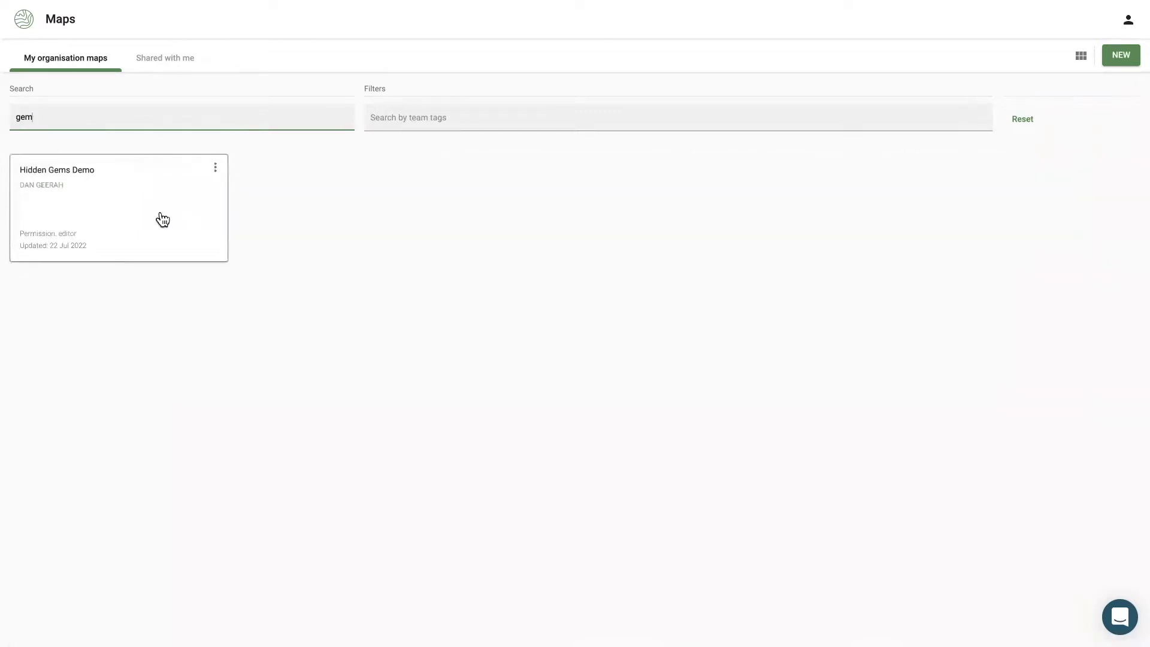
click(190, 218)
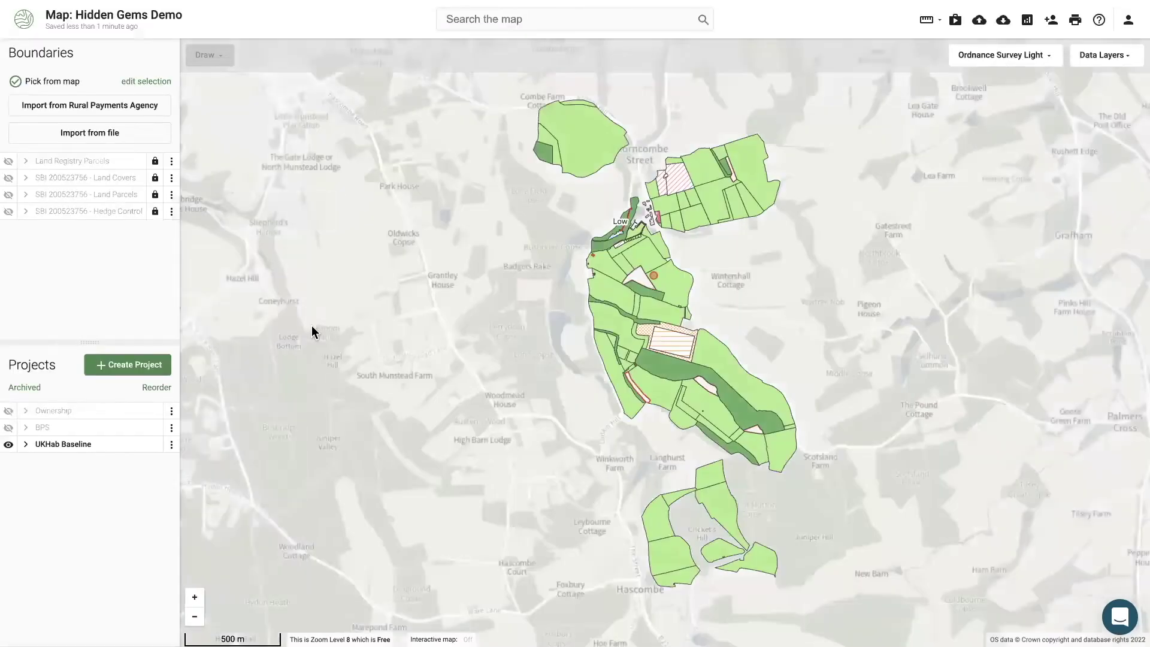
Activate the UKHab Baseline project and show the organisation data layer Map Of Maps - Baseline Habitat Assessment.
click(136, 449)
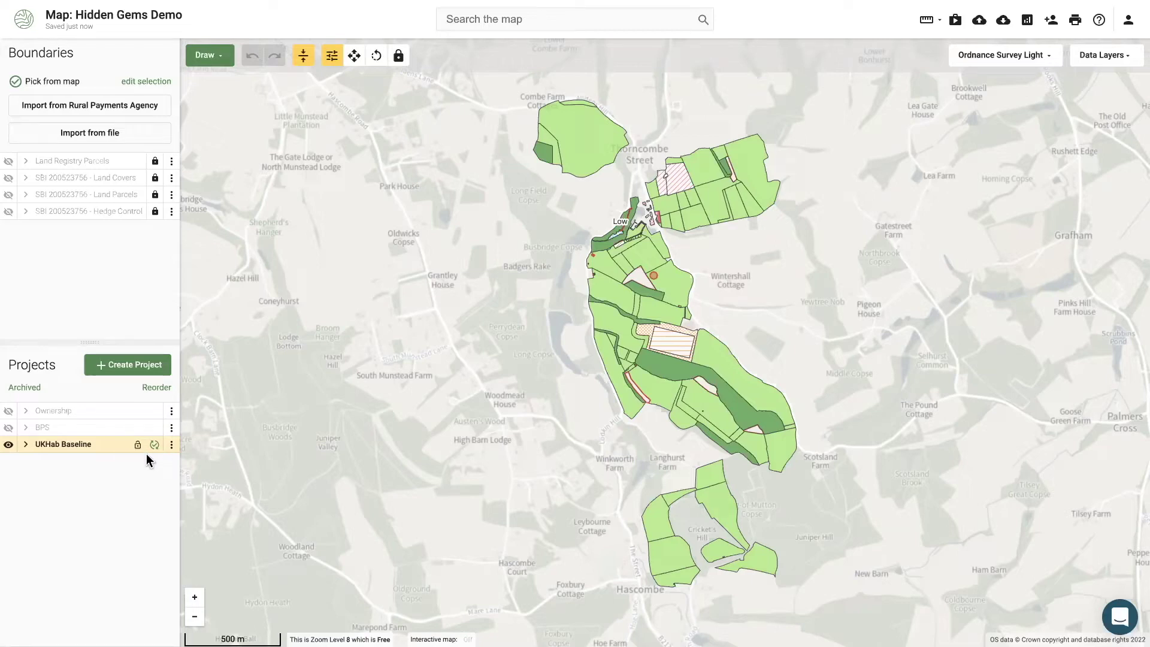
click(1109, 57)
scroll(1082, 180, down, 2)
click(1044, 273)
scroll(1024, 201, down, 2)
drag(988, 190, 1006, 190)
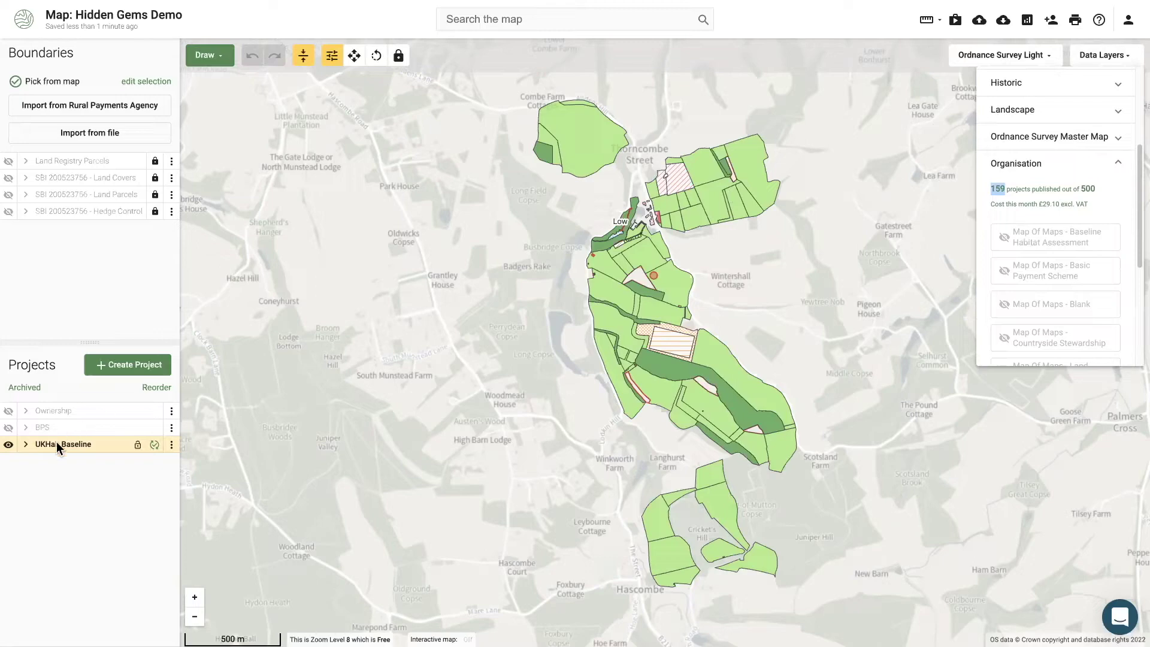
click(1045, 234)
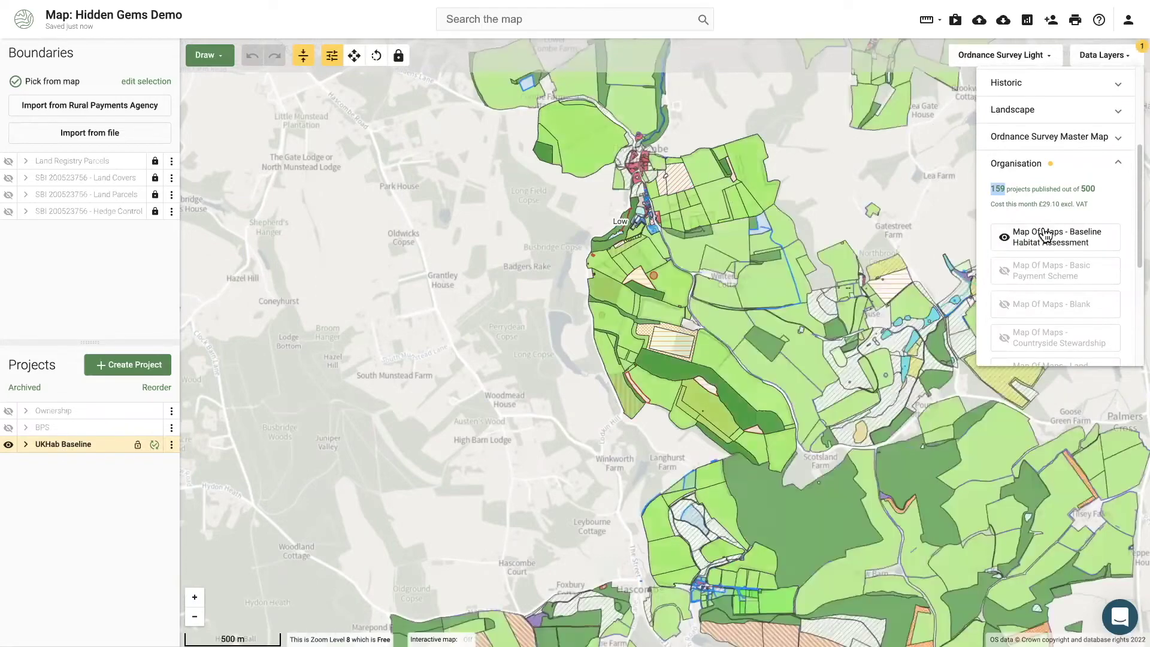
Examine the coverage of the Baseline Habitat Assessment layer around the farm and across England.
click(538, 383)
scroll(521, 365, down, 2)
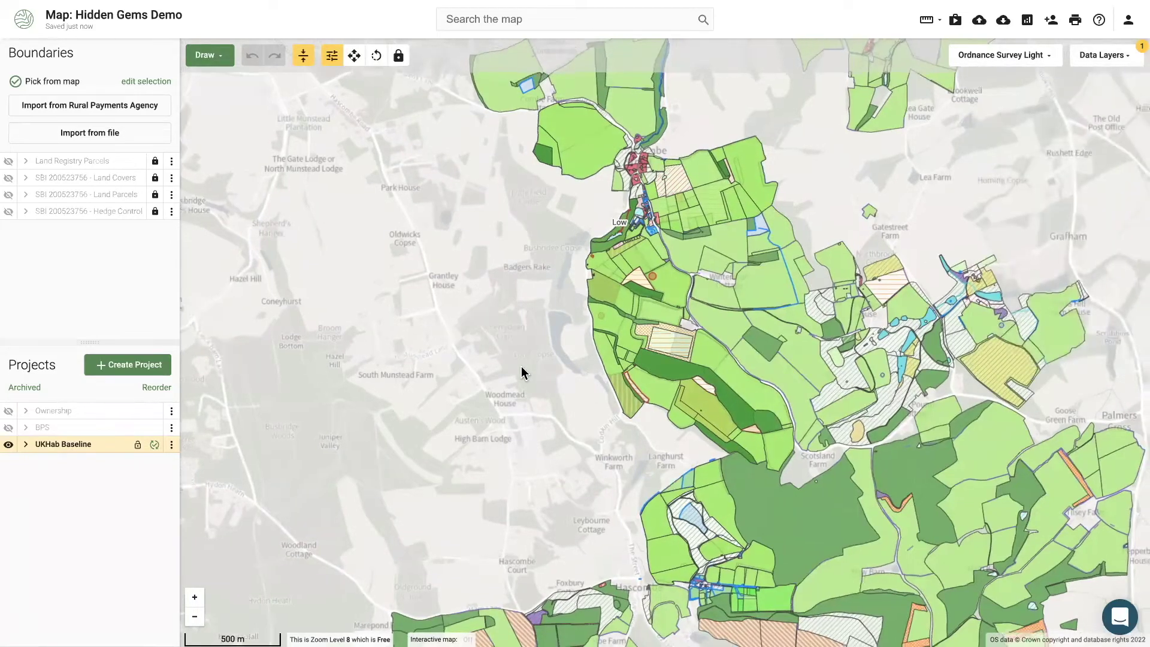
scroll(517, 392, down, 6)
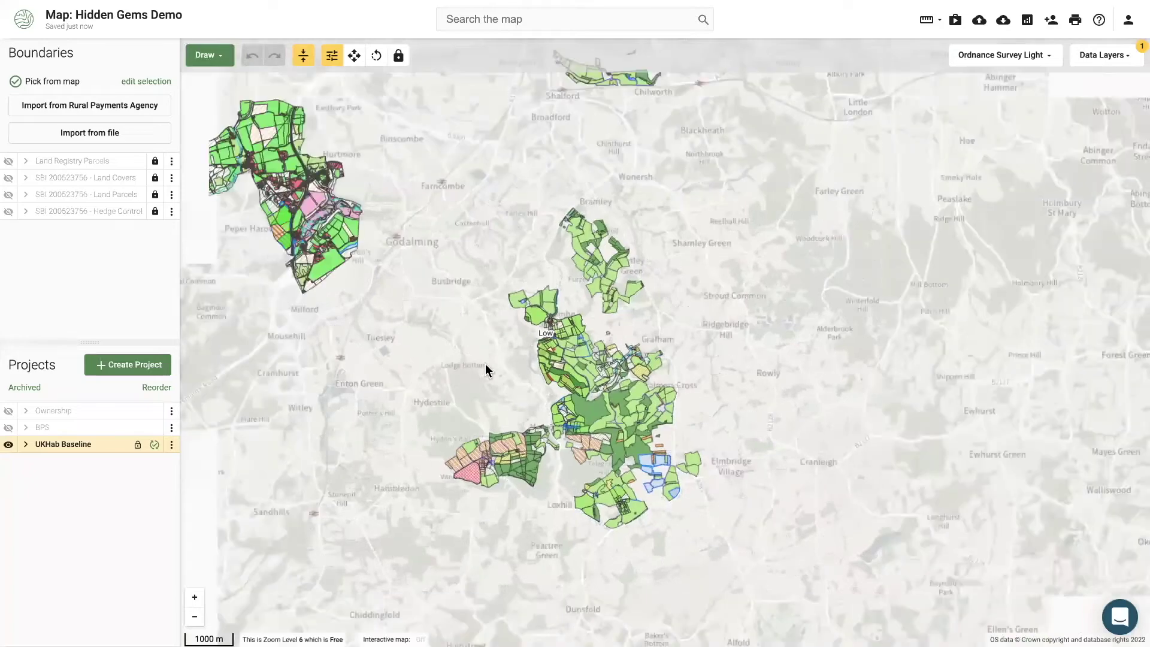
scroll(480, 395, down, 2)
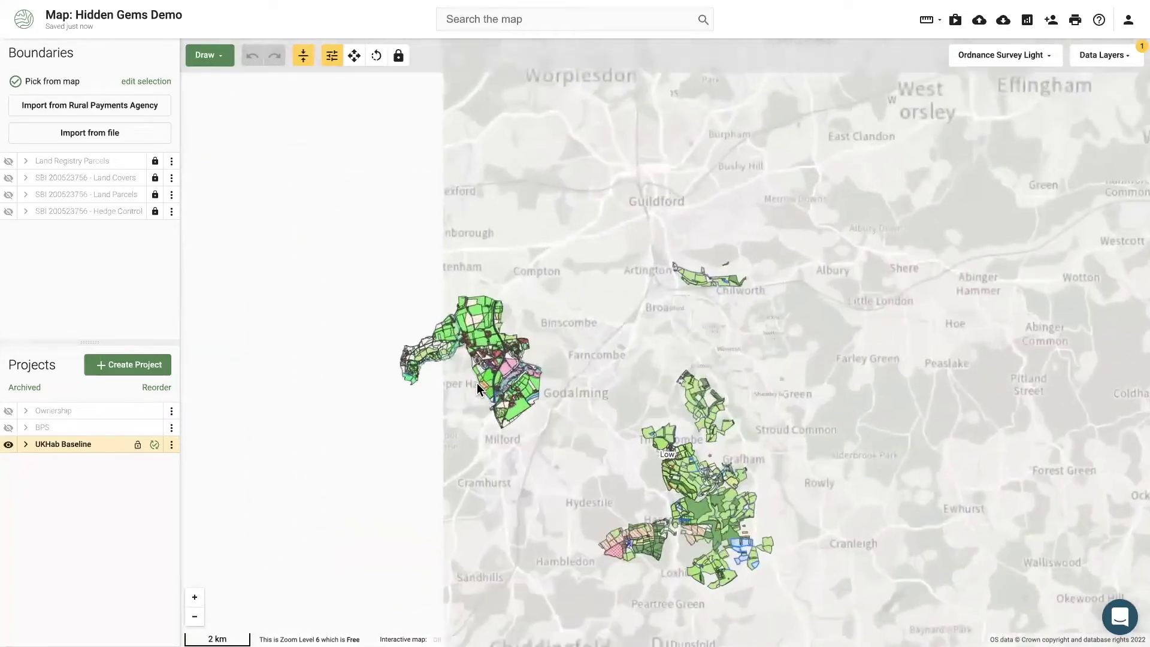
scroll(477, 382, down, 8)
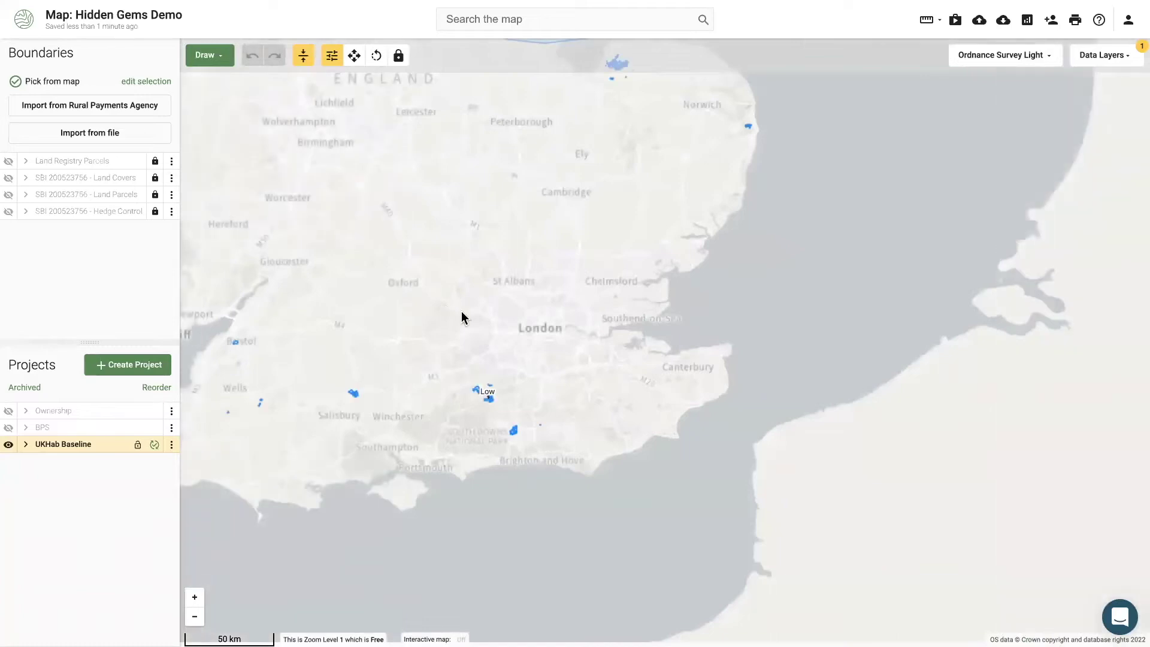
drag(472, 241, 606, 324)
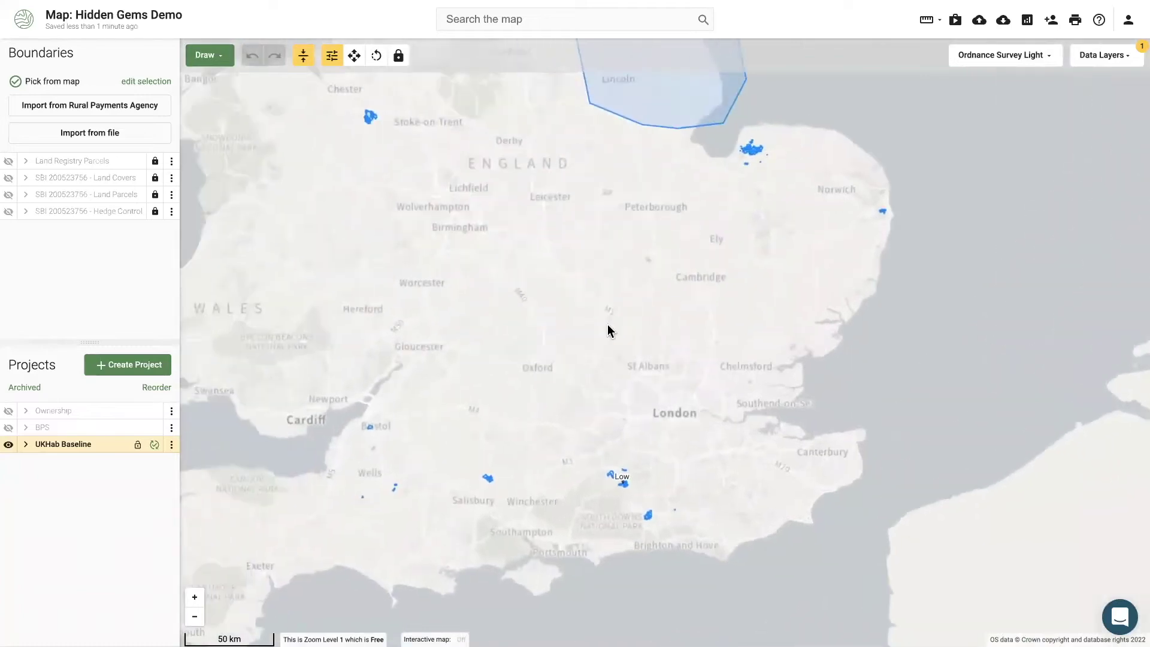
drag(651, 148, 638, 233)
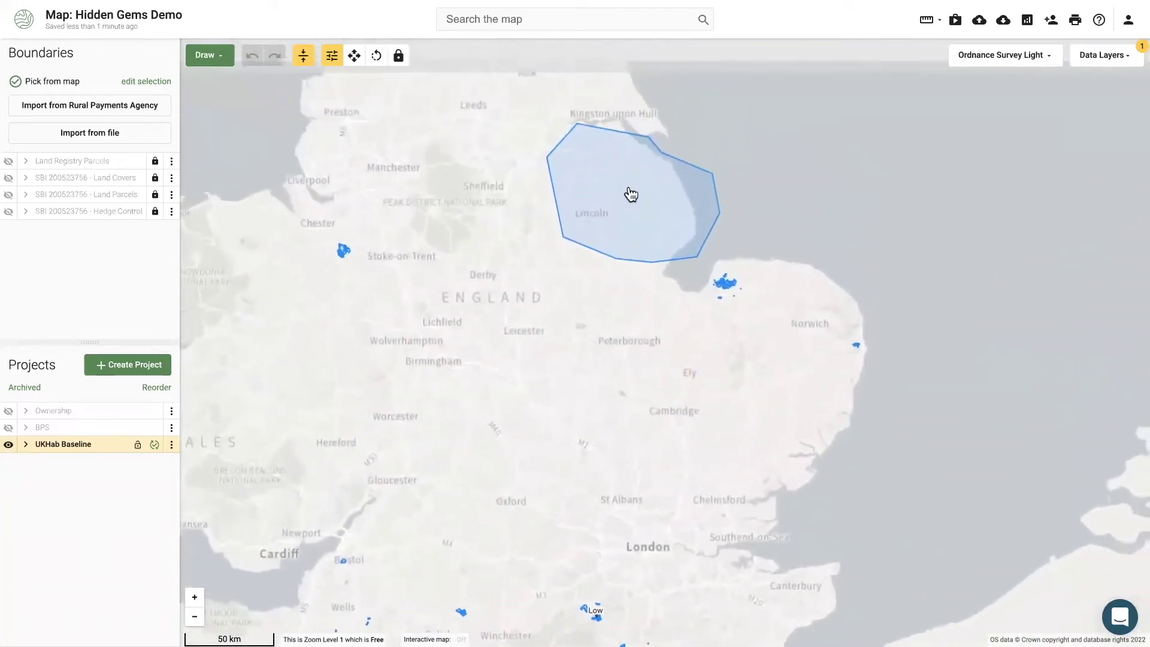
drag(529, 377, 529, 349)
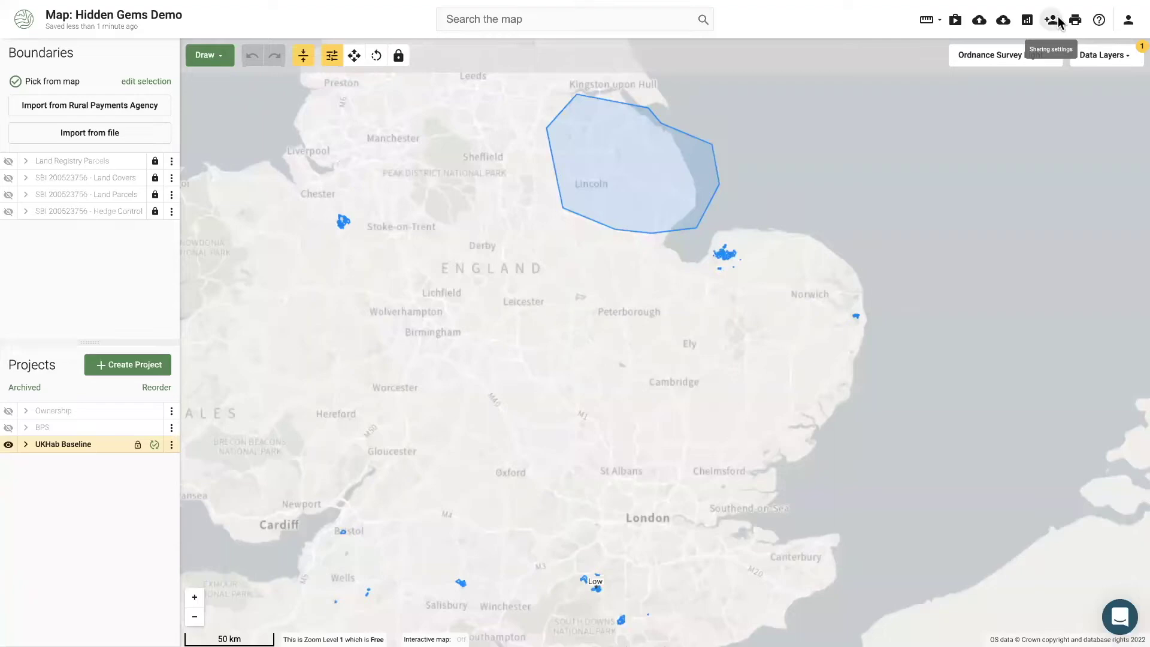
click(1058, 23)
click(464, 376)
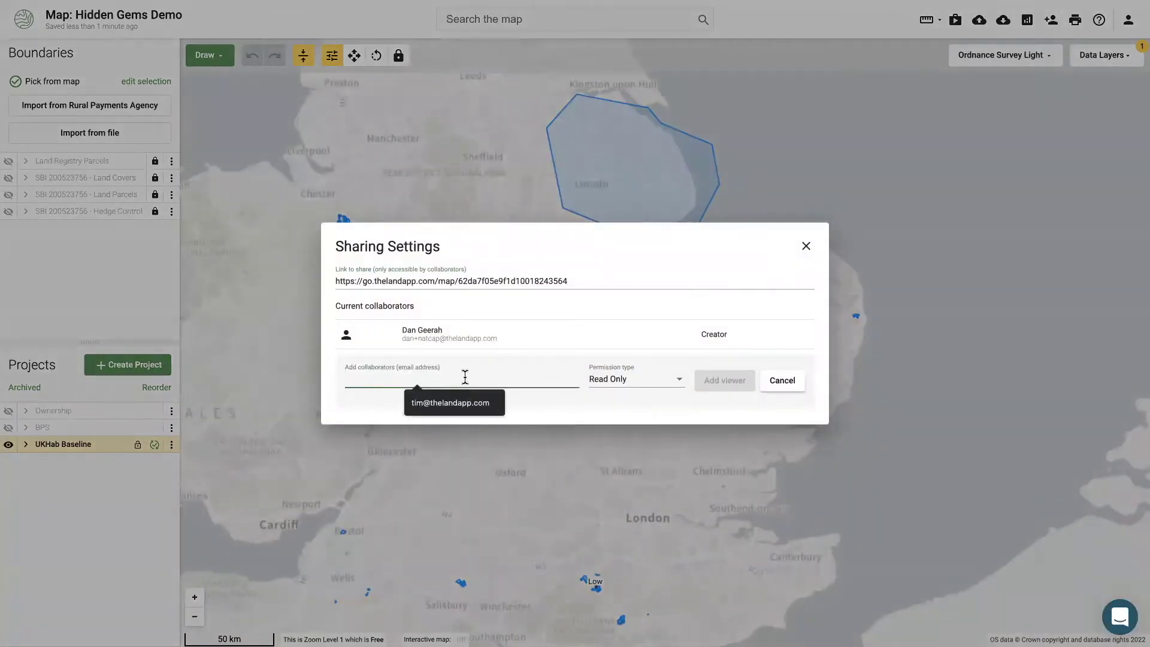
click(456, 408)
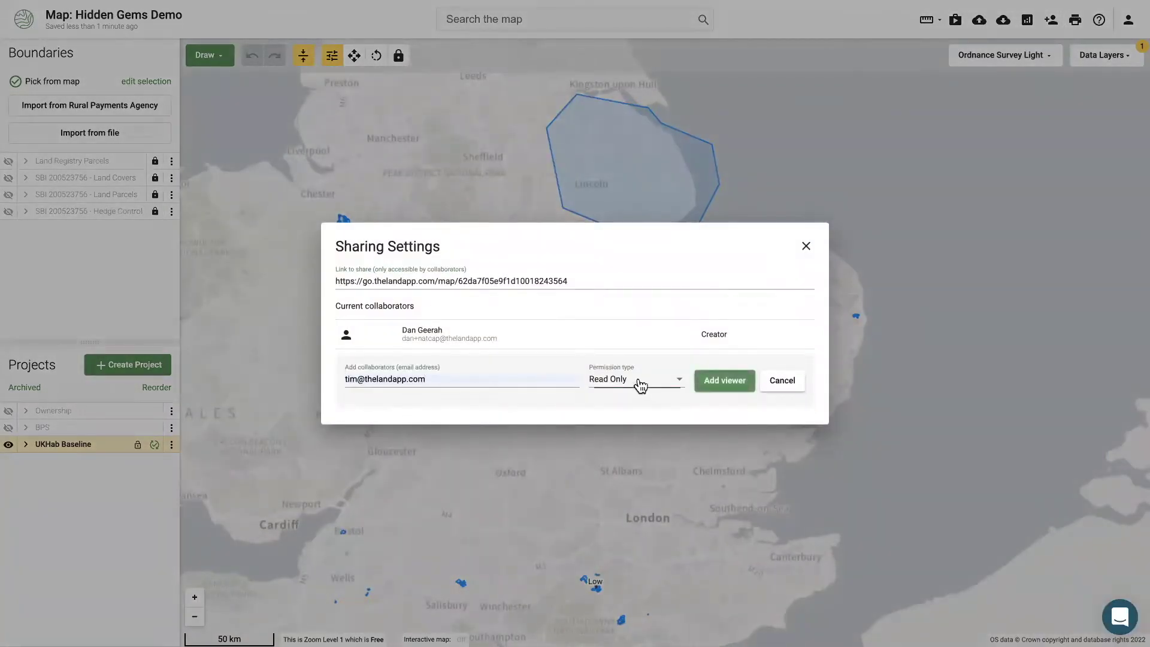
click(638, 382)
click(617, 357)
click(783, 383)
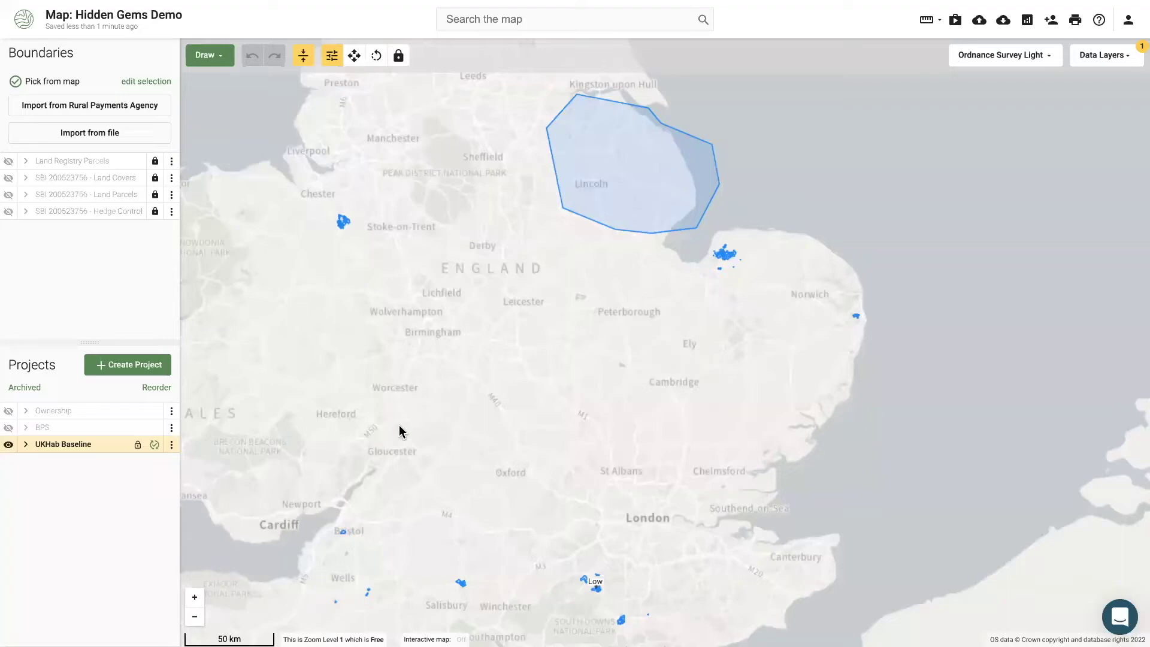
Select a grassland parcel of the published habitat layer near Shackleford and open its linked Shackleford map.
scroll(587, 589, up, 10)
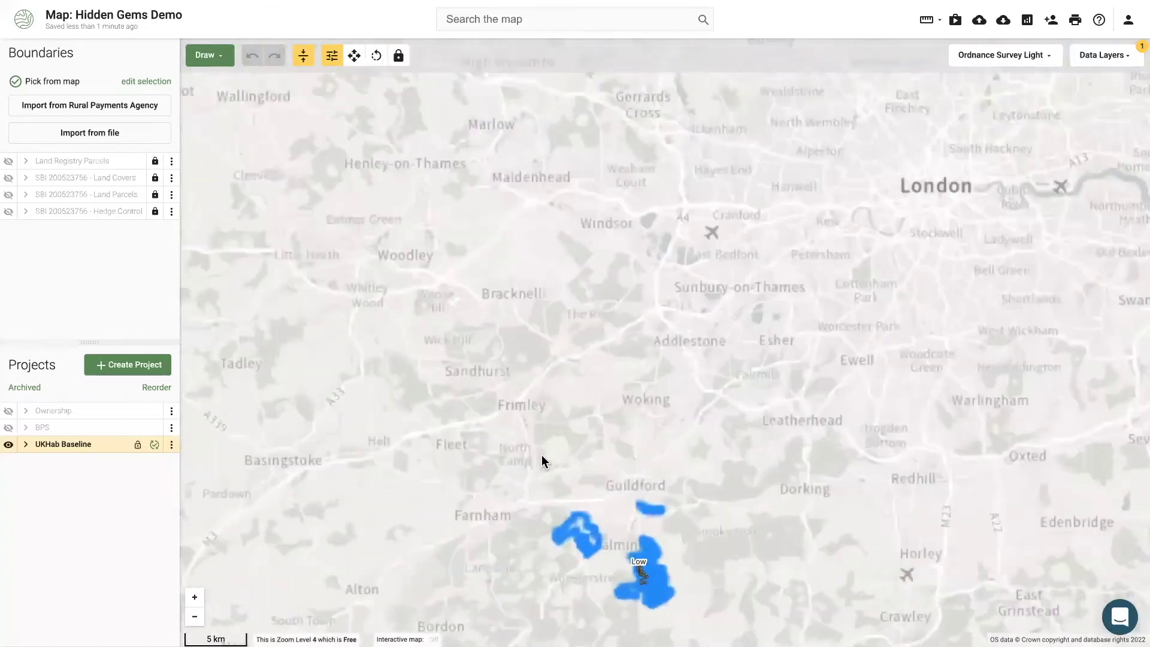
scroll(571, 397, up, 4)
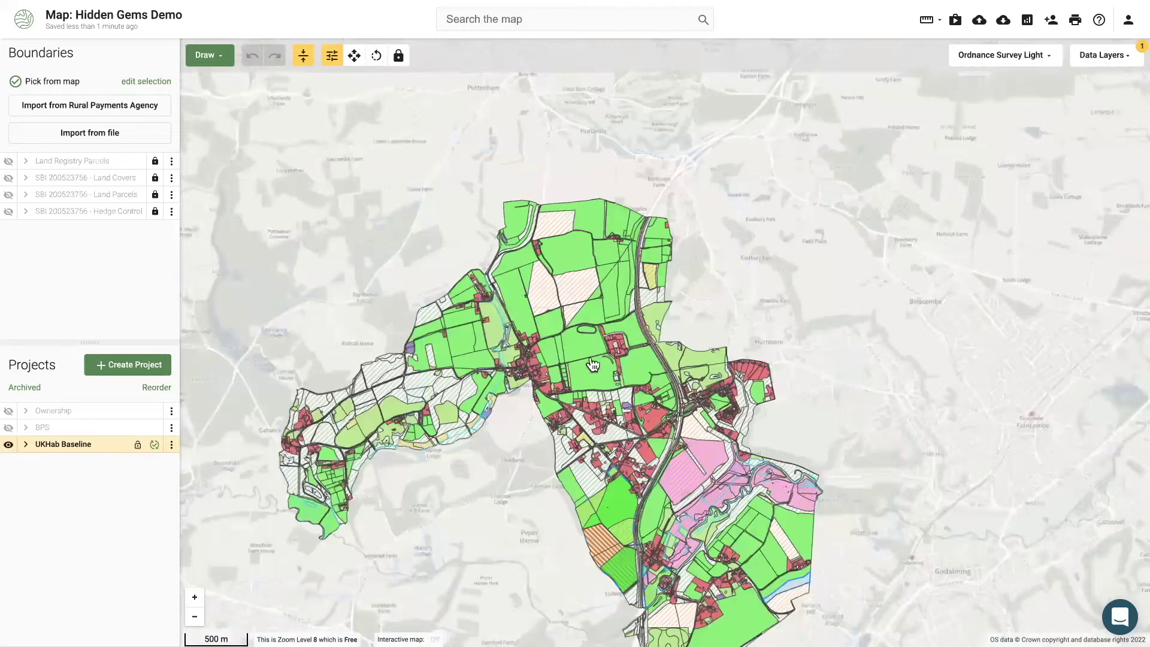
drag(596, 290, 597, 281)
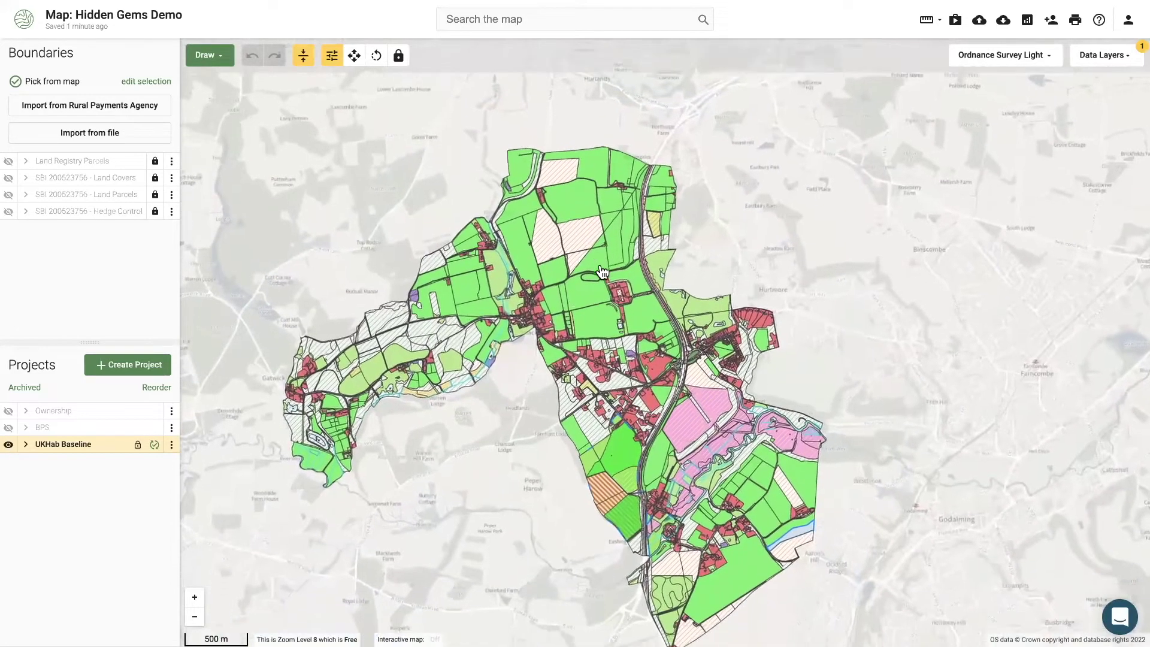
click(602, 272)
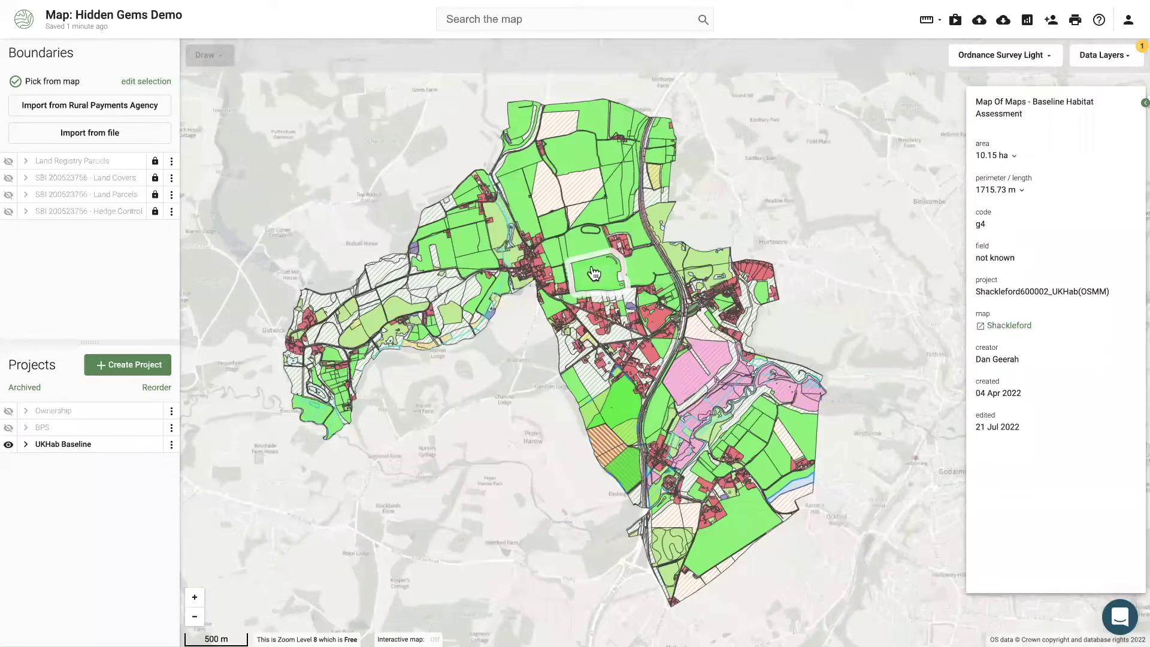
scroll(586, 273, up, 3)
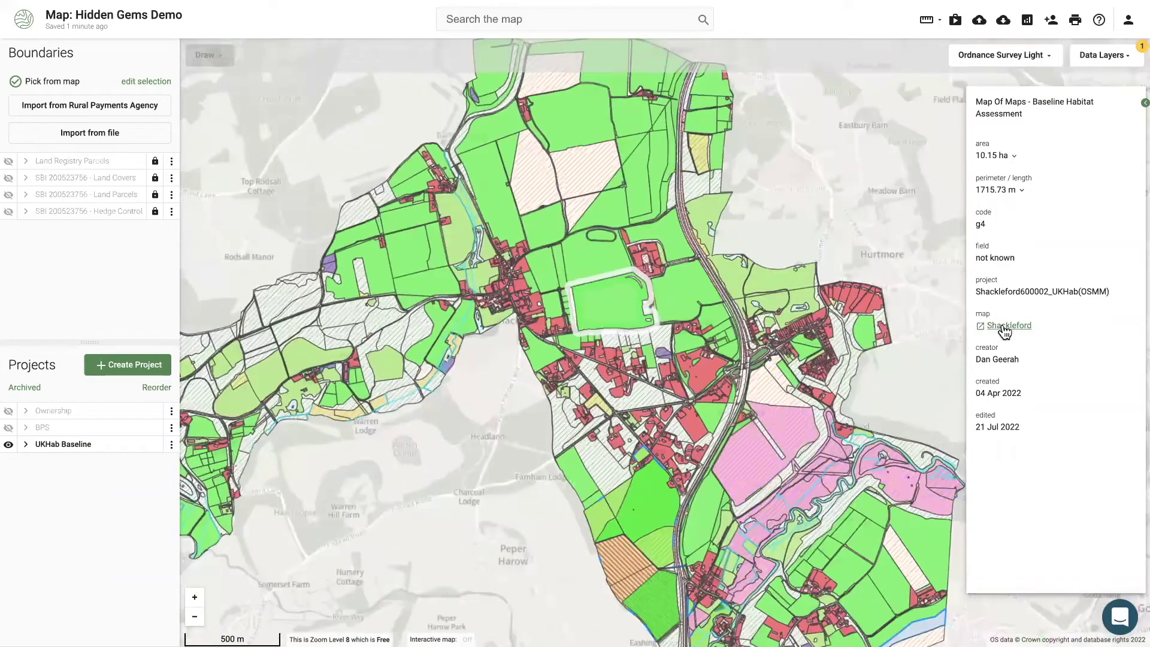
click(1003, 327)
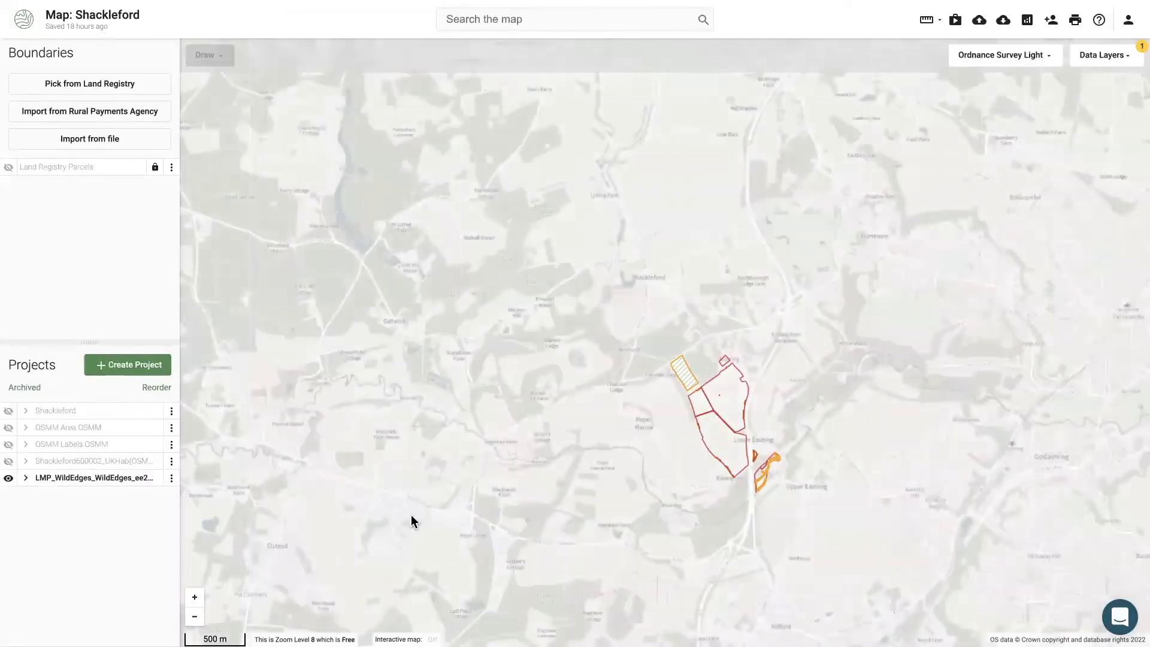
Show the Shackleford600002_UKHab(OSMM) project, hide the LMP_WildEdges project, and activate the Shackleford UKHab project for editing.
click(8, 461)
click(9, 478)
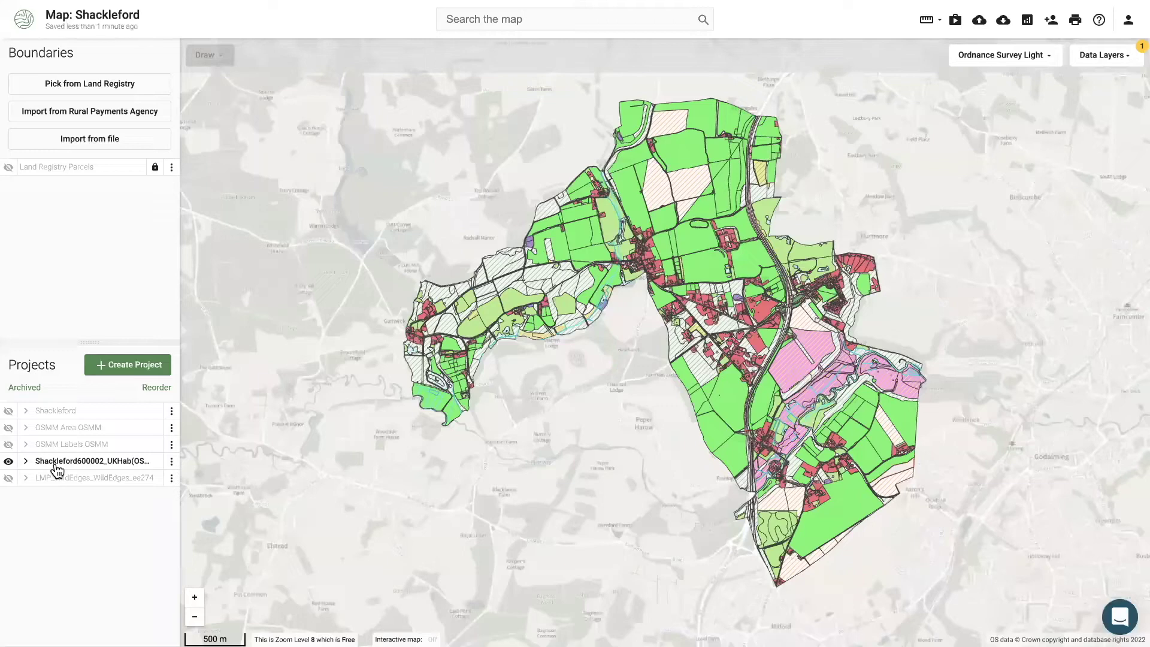
click(157, 466)
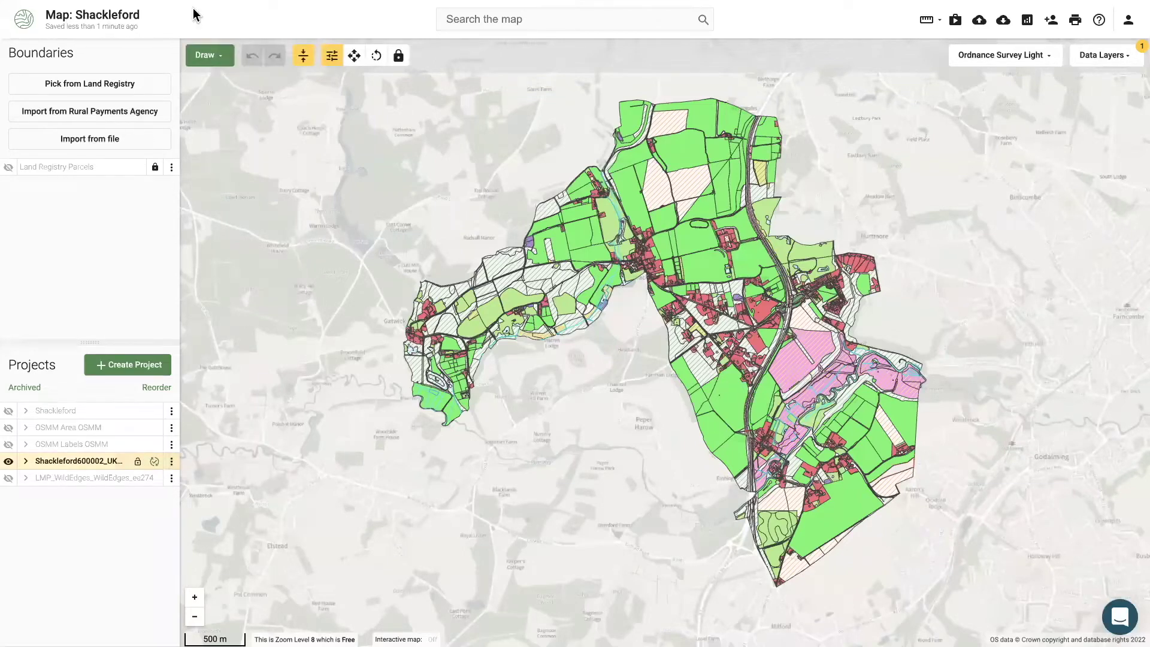
Return to the Hidden Gems Demo map and close the Shackleford map's browser tab.
mouse_move(237, 5)
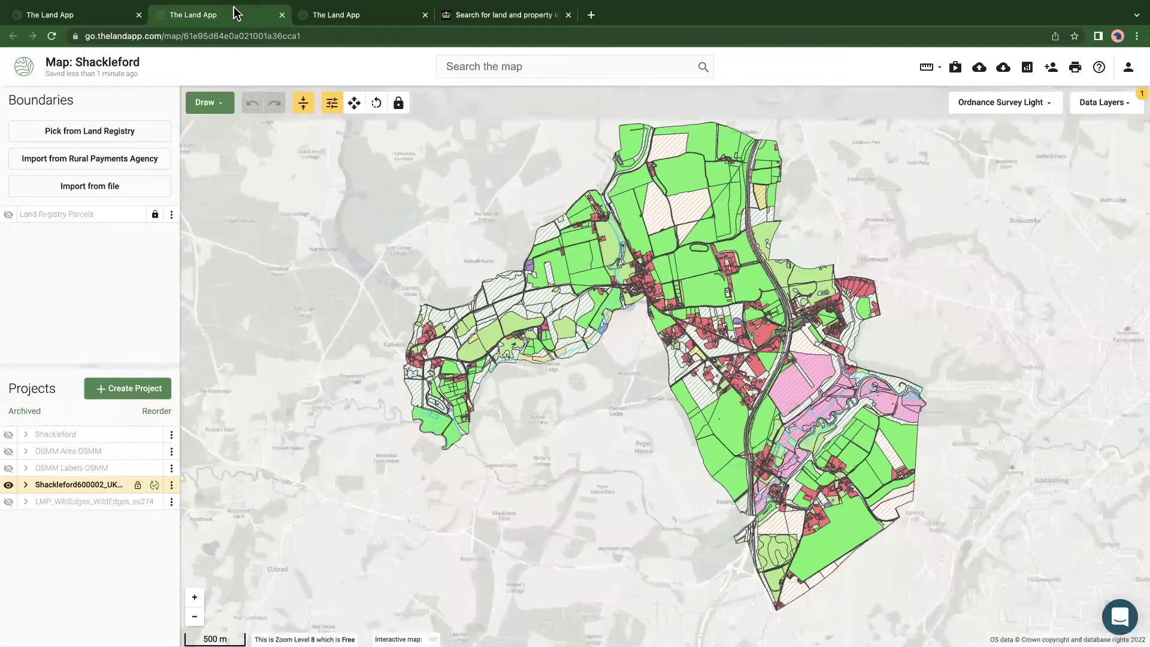
click(82, 18)
click(282, 15)
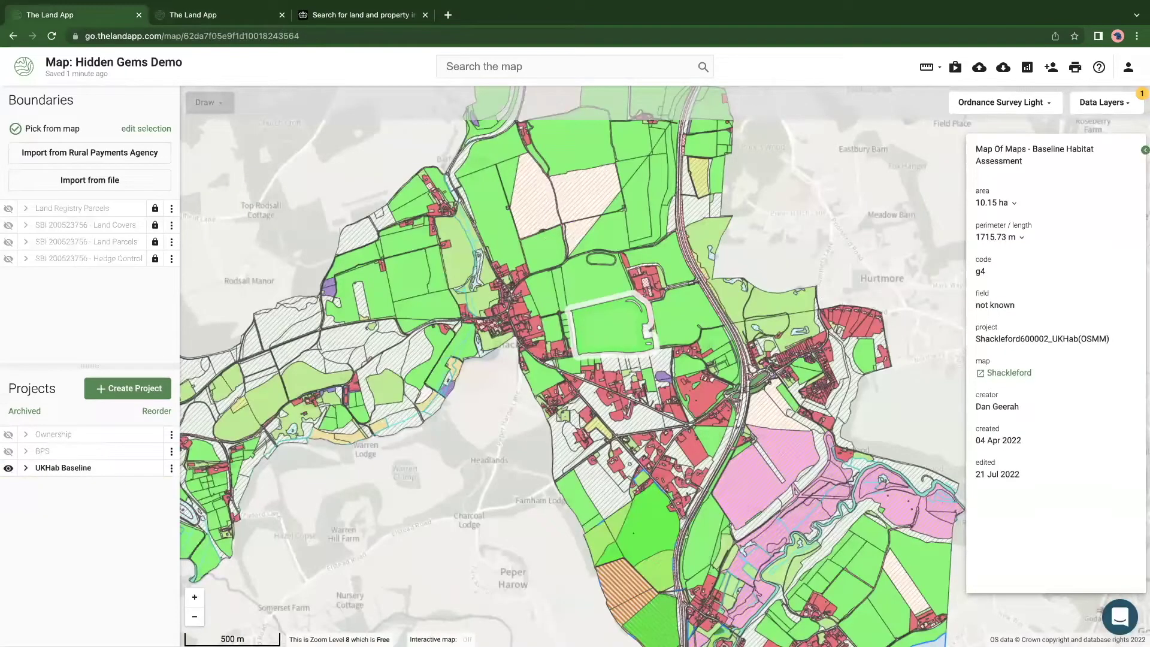
Turn off the Baseline Habitat Assessment data layer on the Hidden Gems Demo map.
click(378, 595)
scroll(379, 595, down, 2)
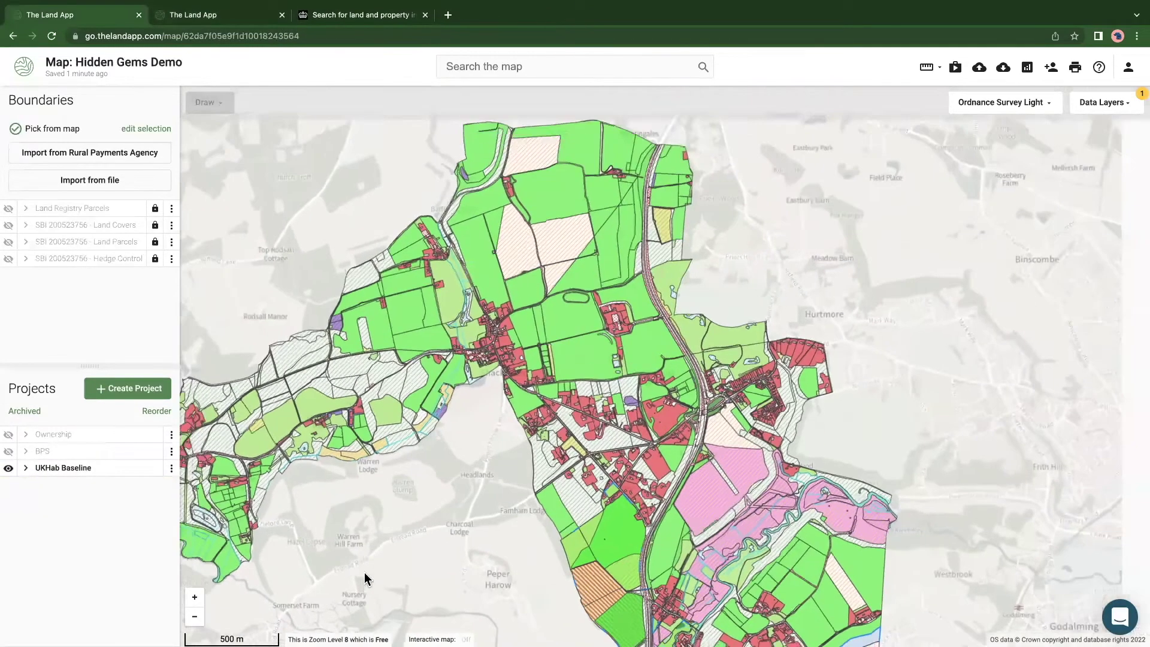
drag(364, 572, 293, 428)
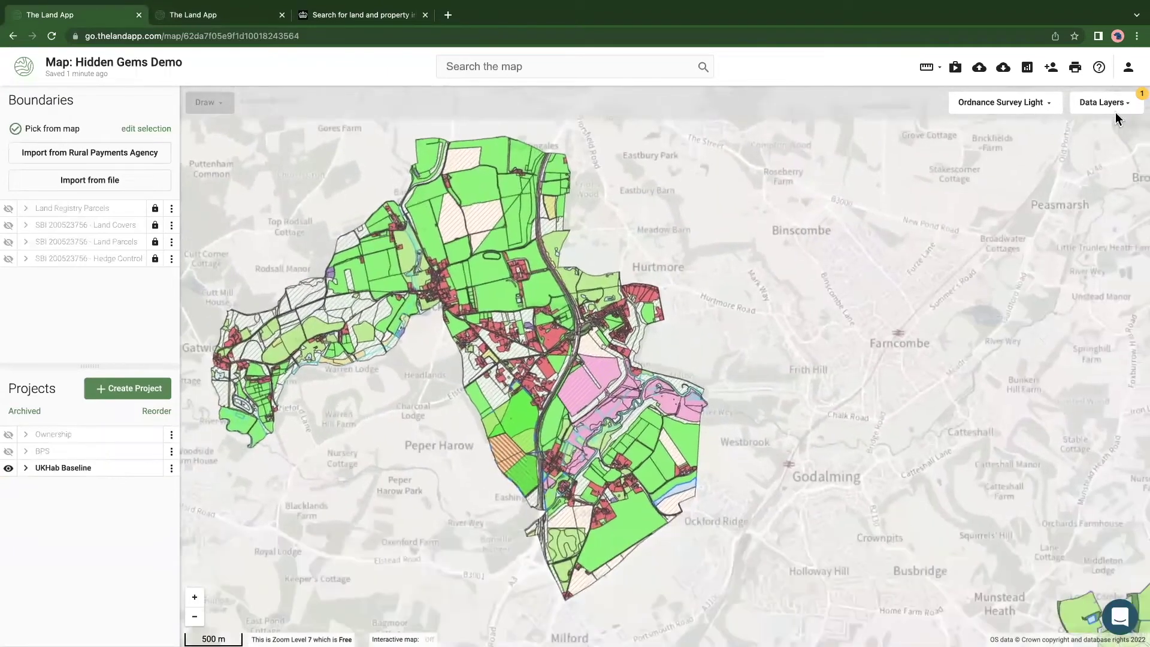
click(1114, 111)
click(1110, 122)
drag(655, 408, 561, 350)
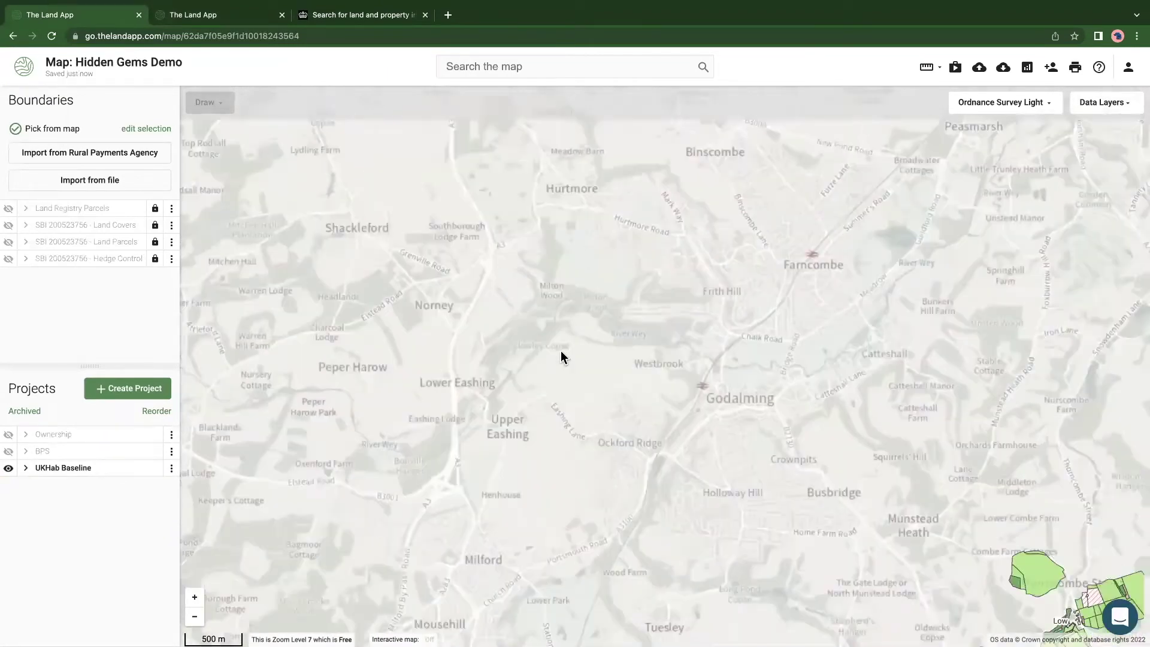
Turn on the Land Registry Freehold ownership data layer around the UKHab Baseline parcels between Thorncombe Street and Hascombe.
drag(797, 446, 659, 362)
drag(539, 470, 475, 397)
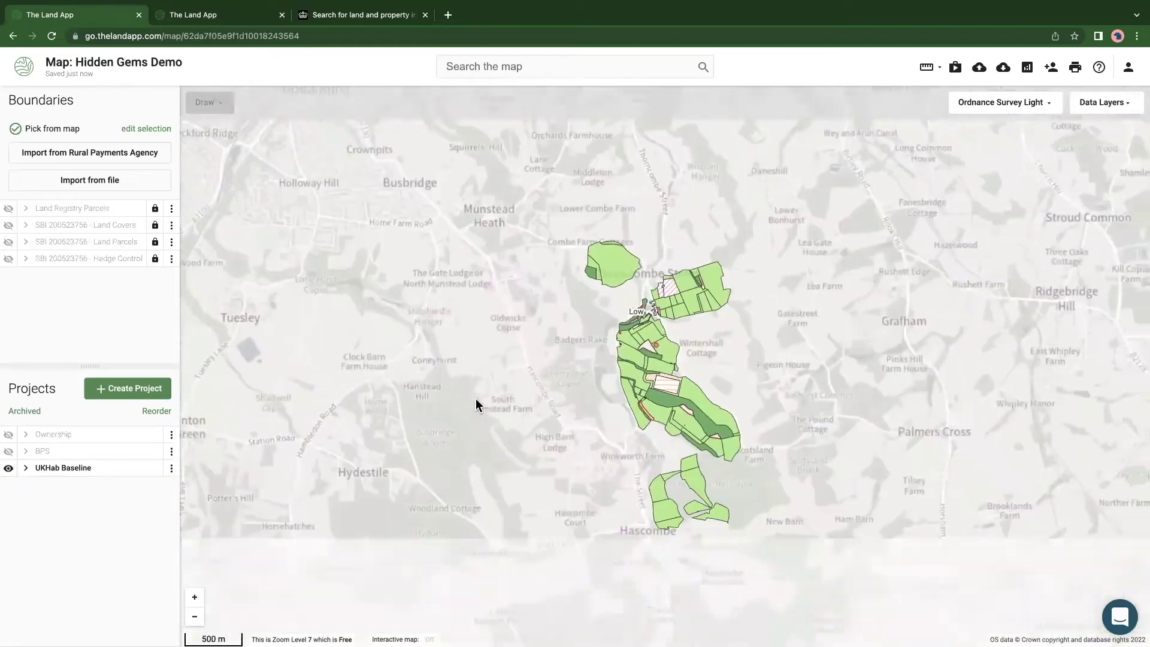
scroll(475, 398, up, 4)
key(super+shift+f)
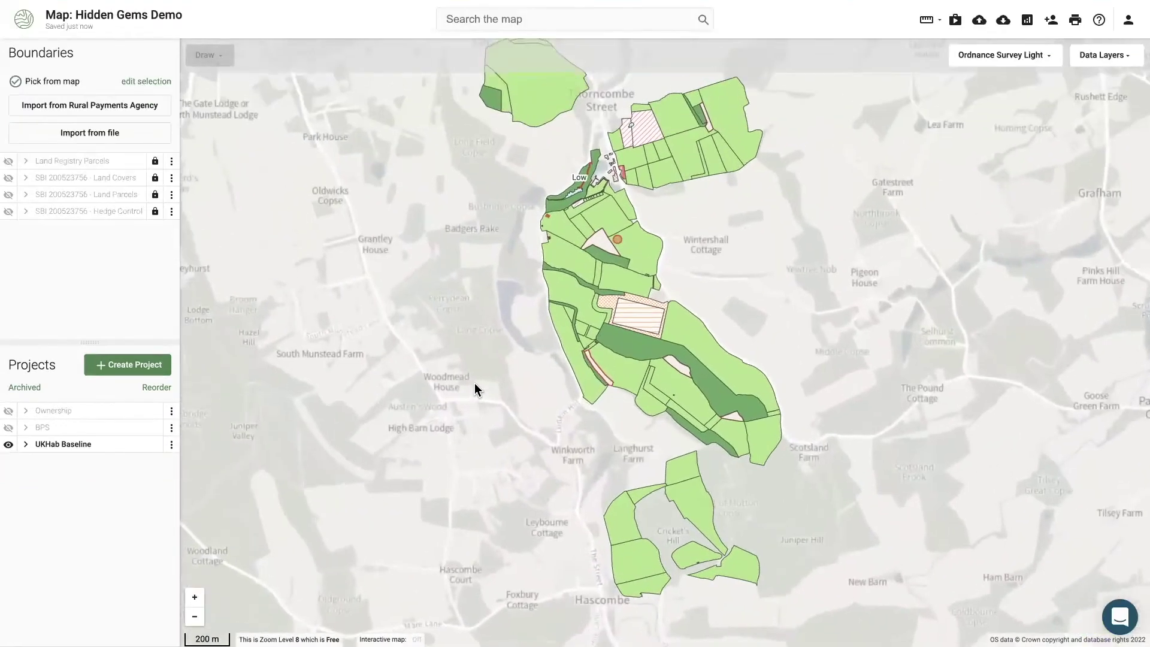
click(1091, 58)
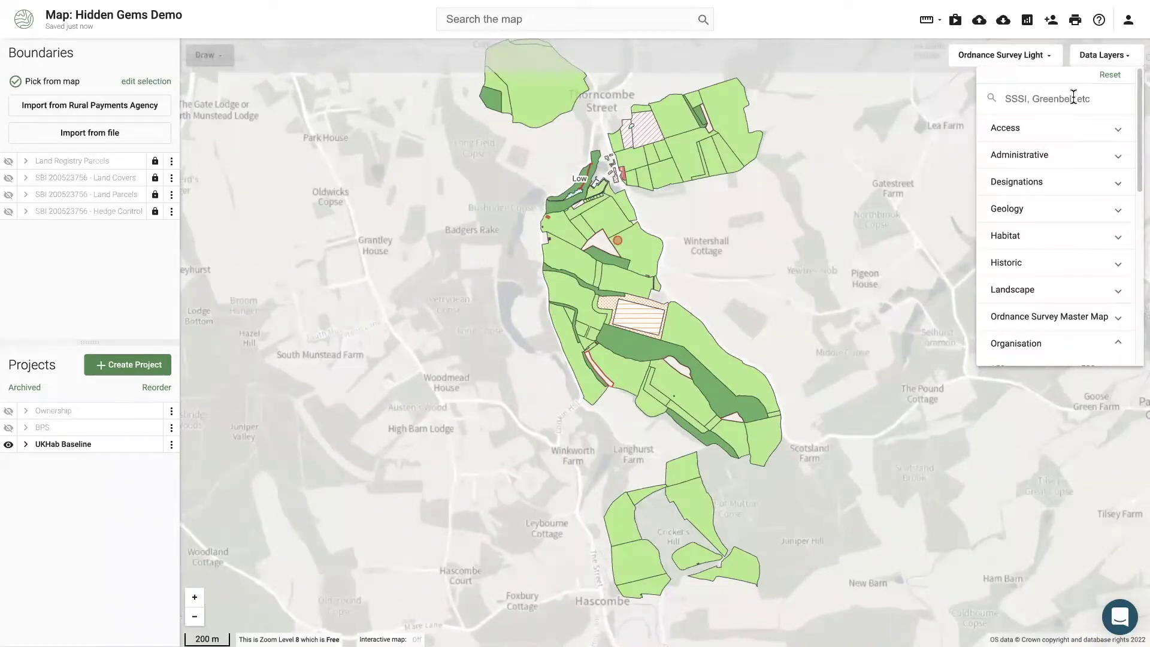
scroll(1054, 278, down, 2)
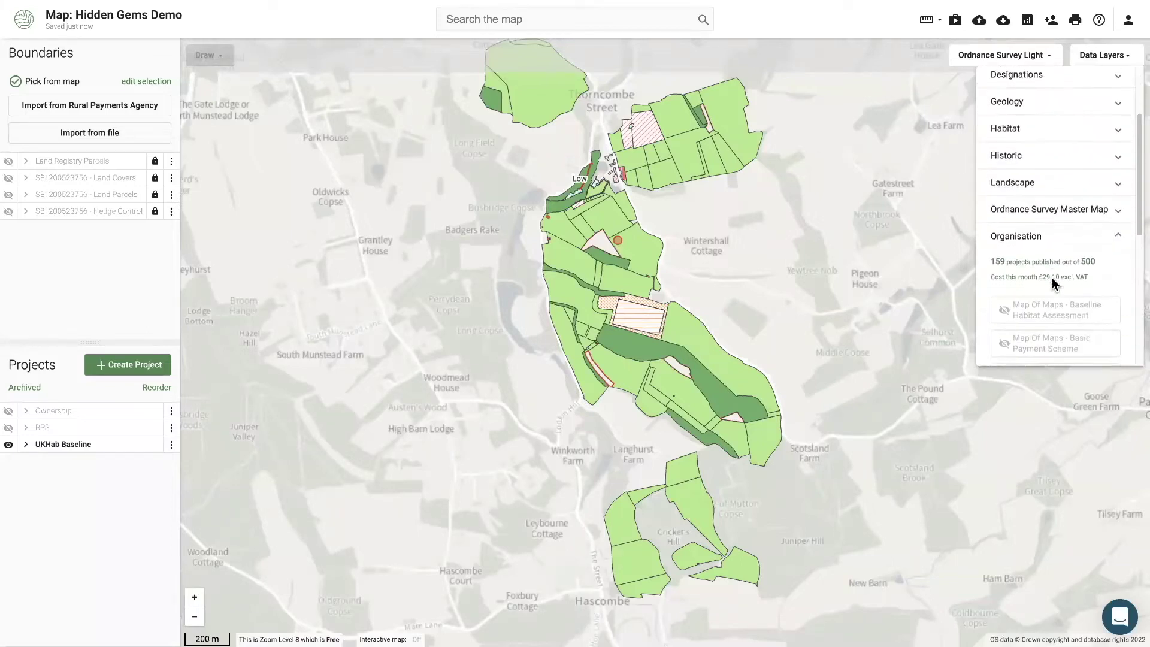
click(1057, 236)
click(1036, 301)
scroll(1033, 264, down, 2)
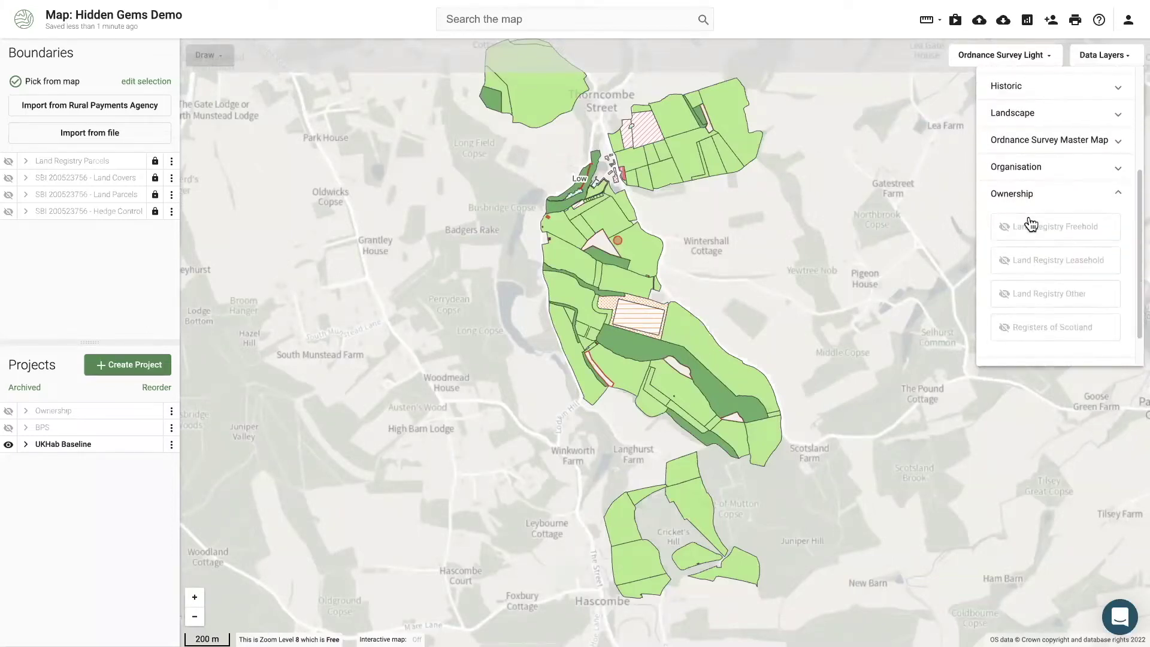
scroll(1035, 236, down, 1)
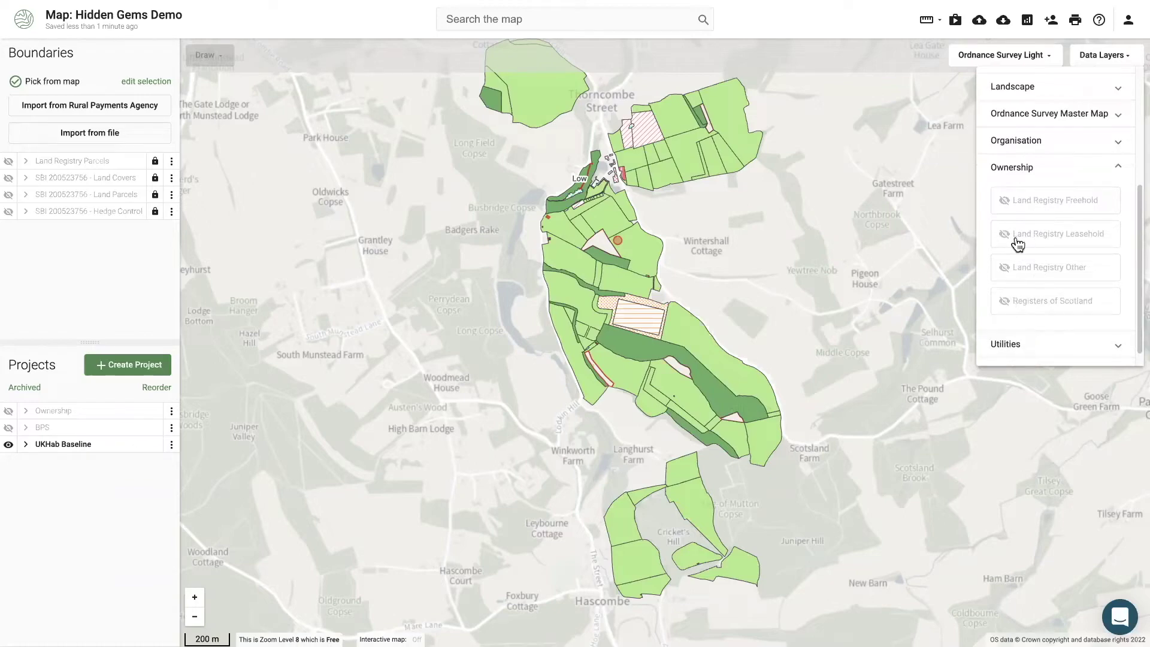
click(1027, 205)
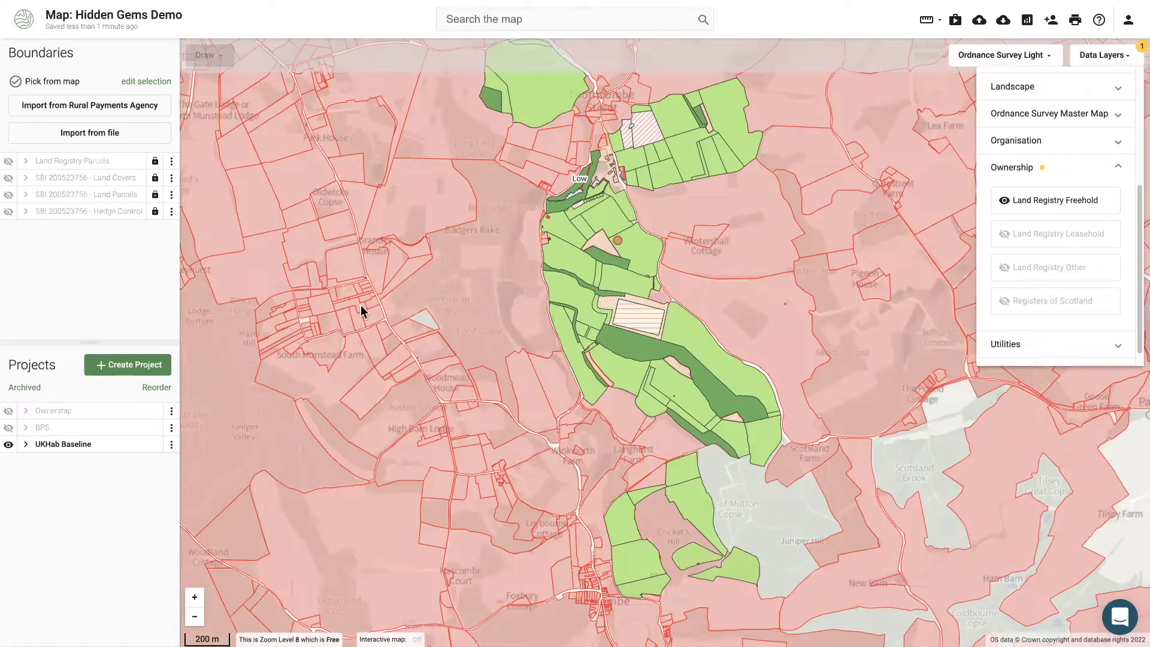
View the owner details of the freehold title around Badgers Rake and of the title surrounding Wintershall Cottage.
click(496, 292)
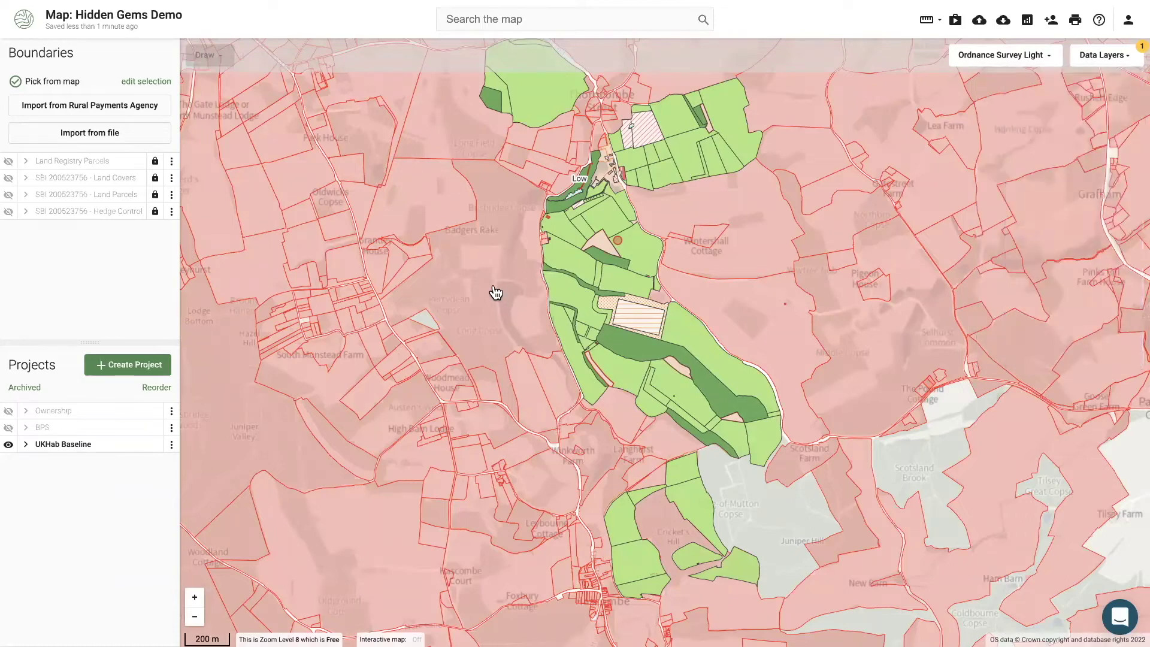
click(495, 292)
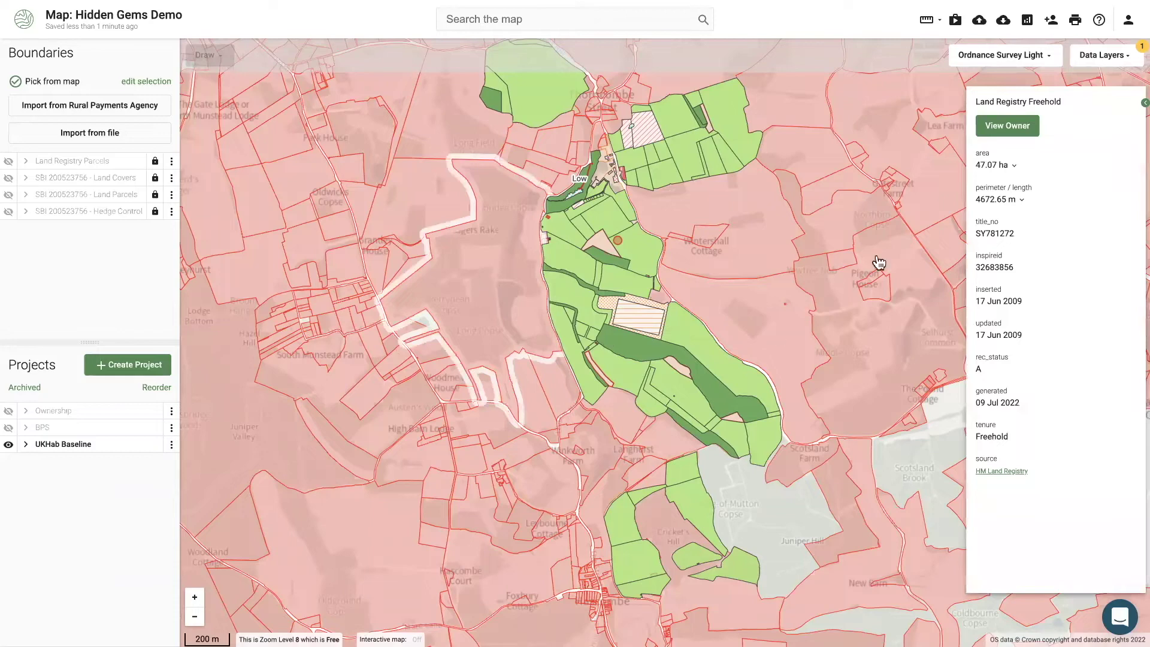
click(1009, 129)
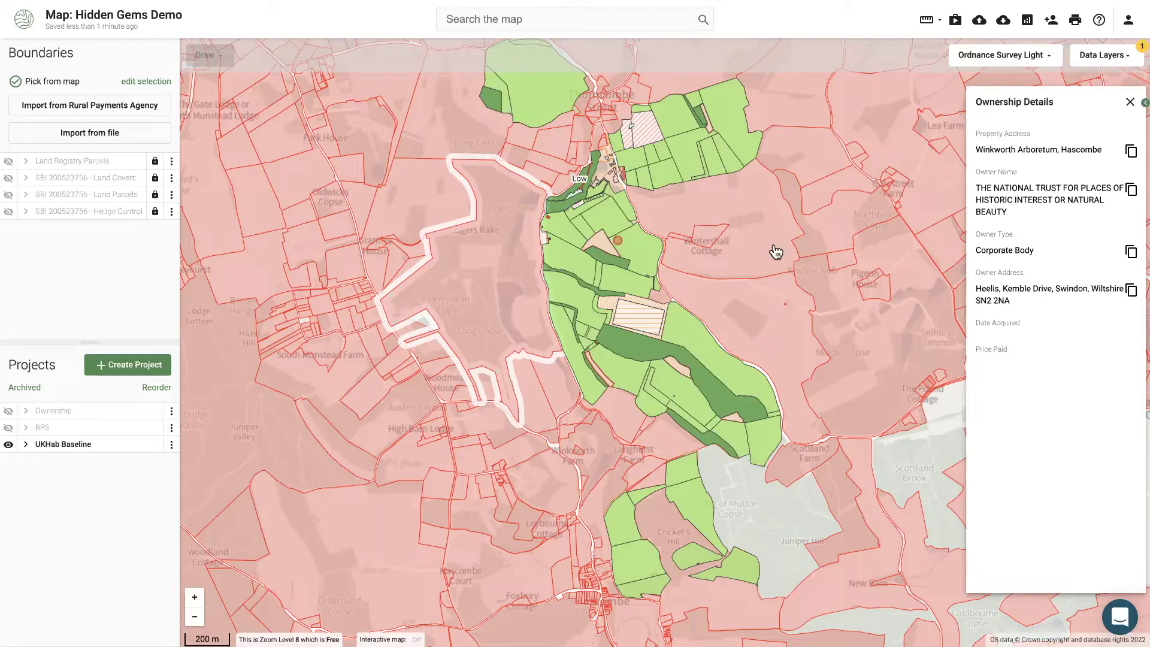
click(760, 231)
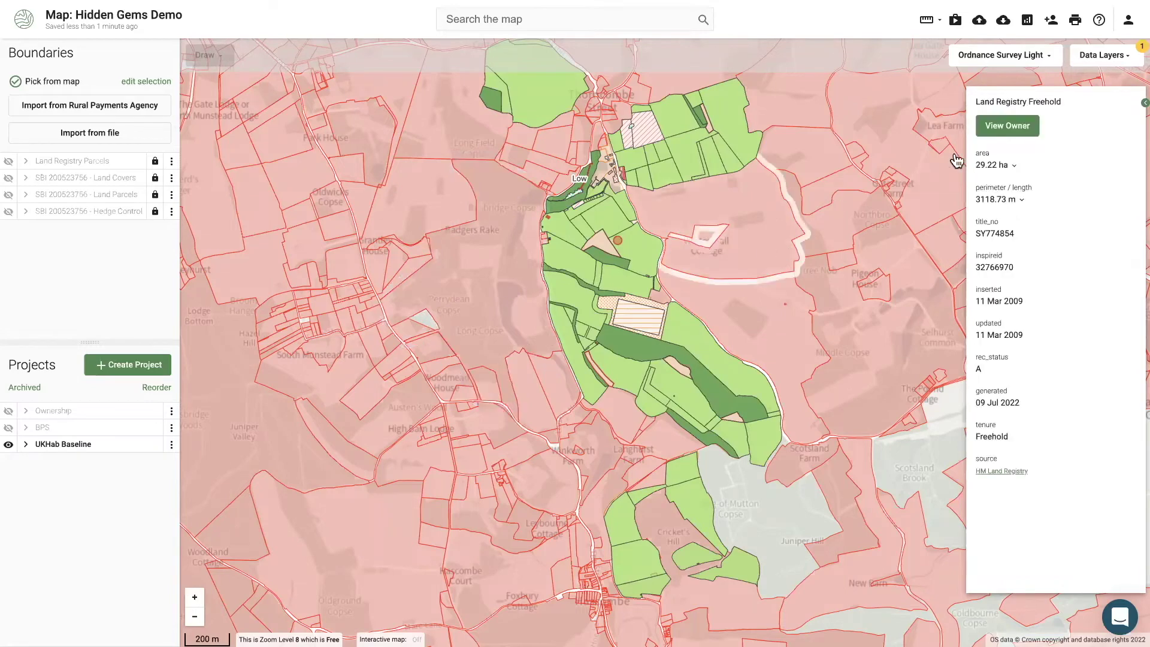
click(993, 132)
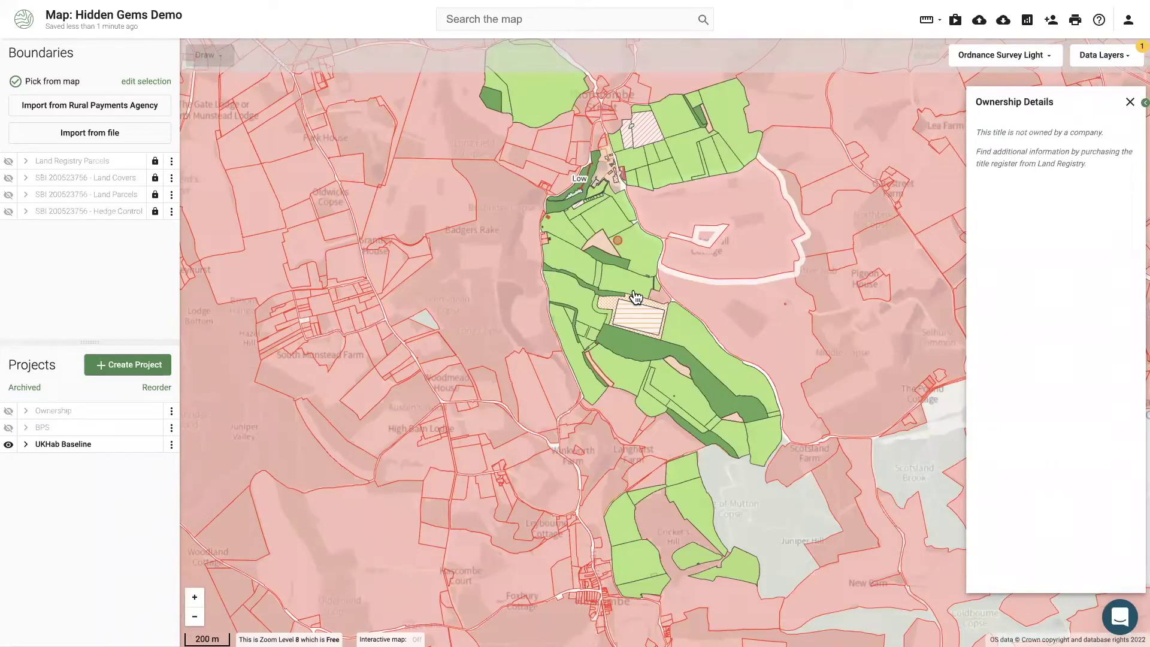
View the owner details of the Badgers Rake freehold title again, close them, and highlight its title number.
click(508, 282)
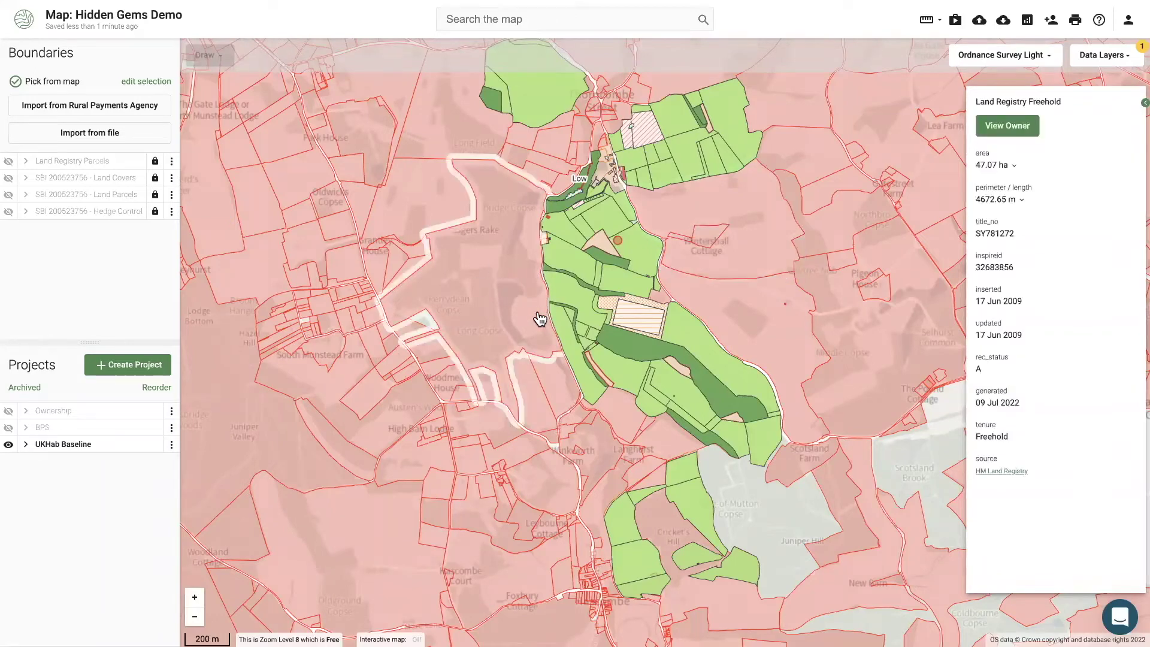
click(1010, 126)
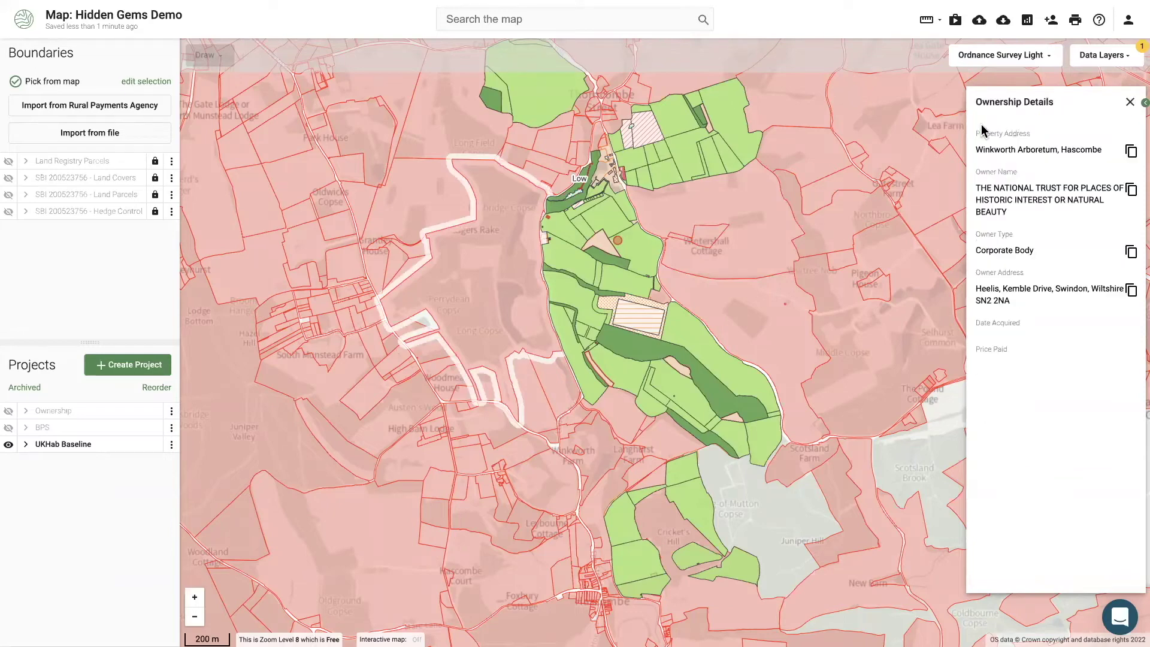
click(1130, 103)
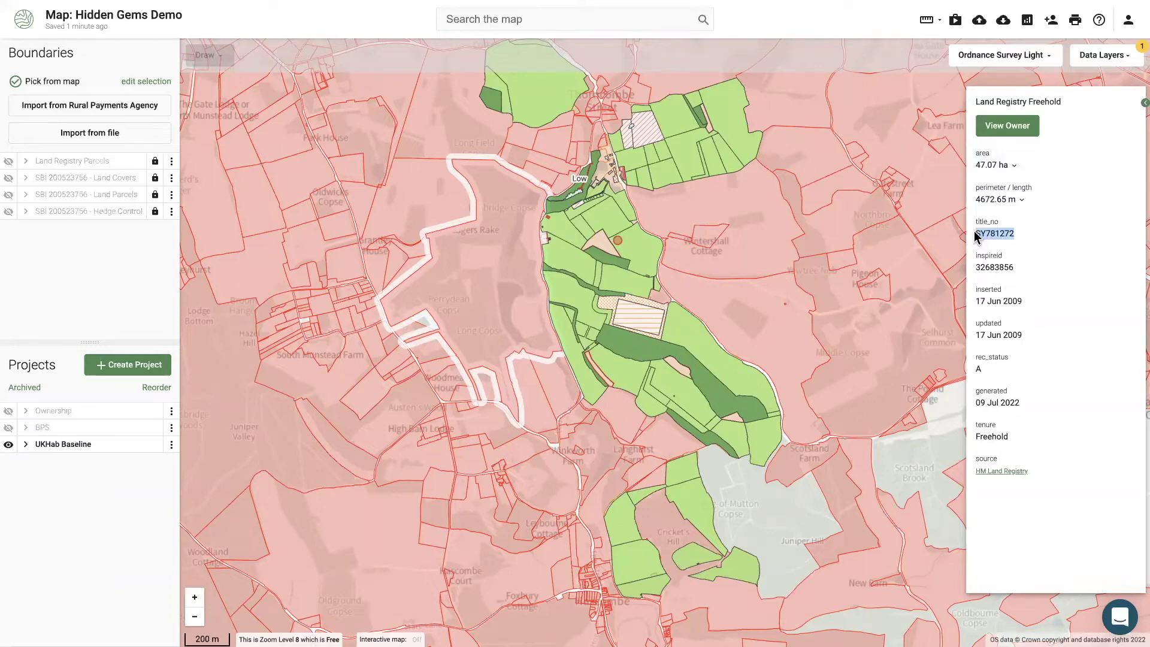
key(Escape)
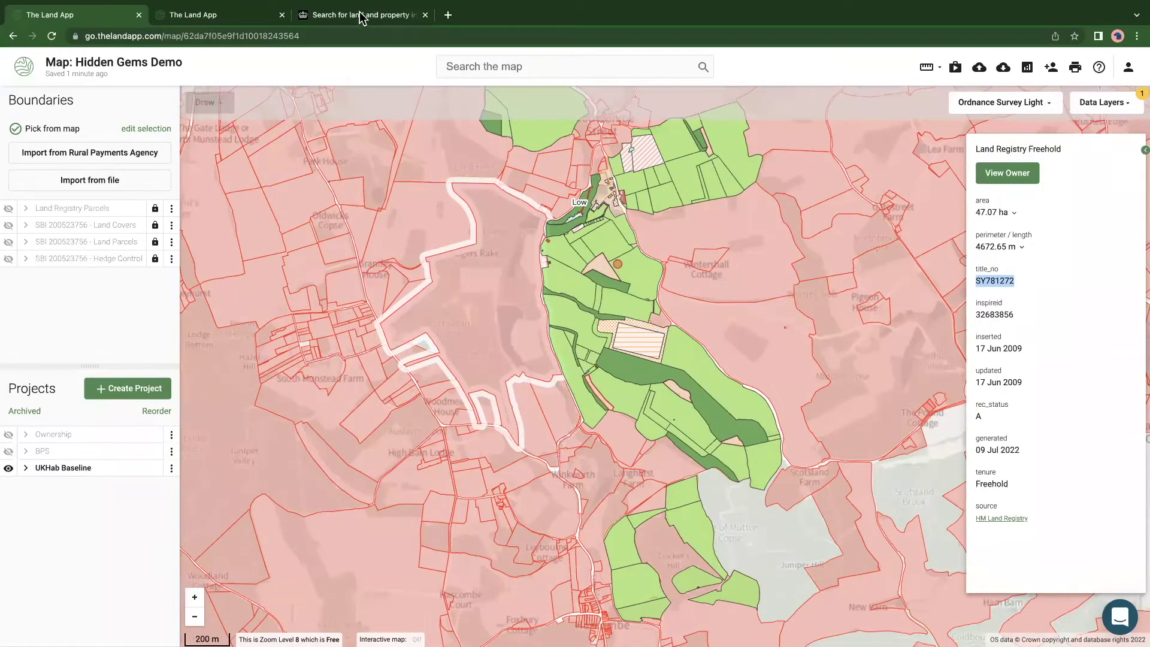
Review the GOV.UK land and property search page, including the property search section and the title register fee.
click(363, 15)
scroll(333, 167, up, 6)
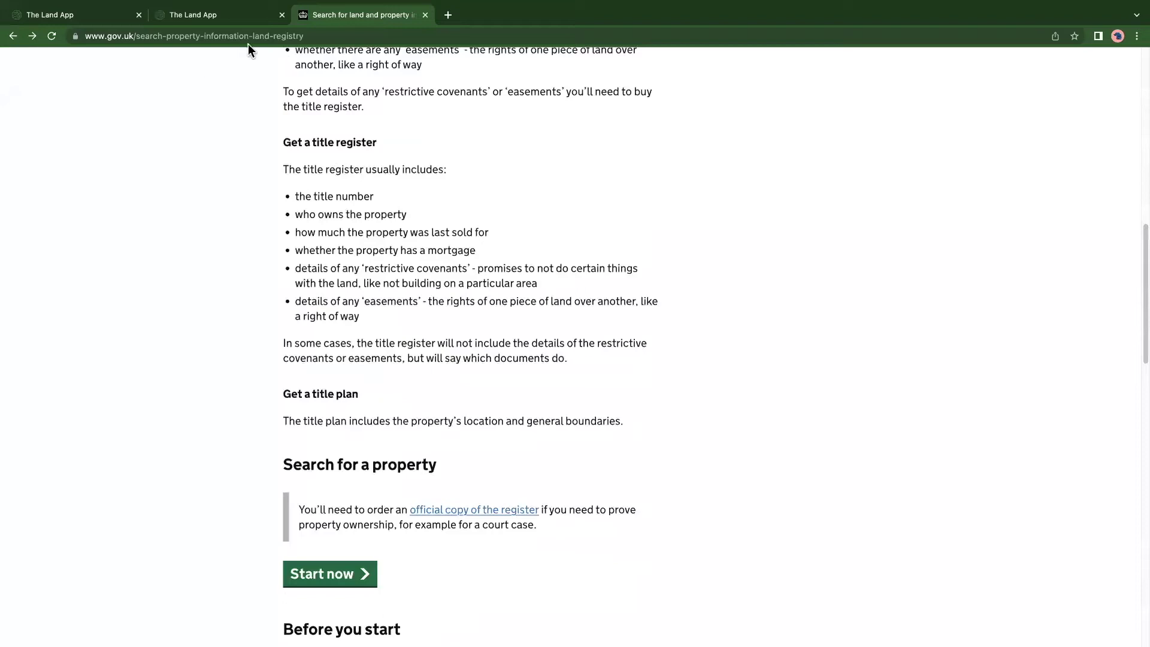
scroll(282, 259, down, 5)
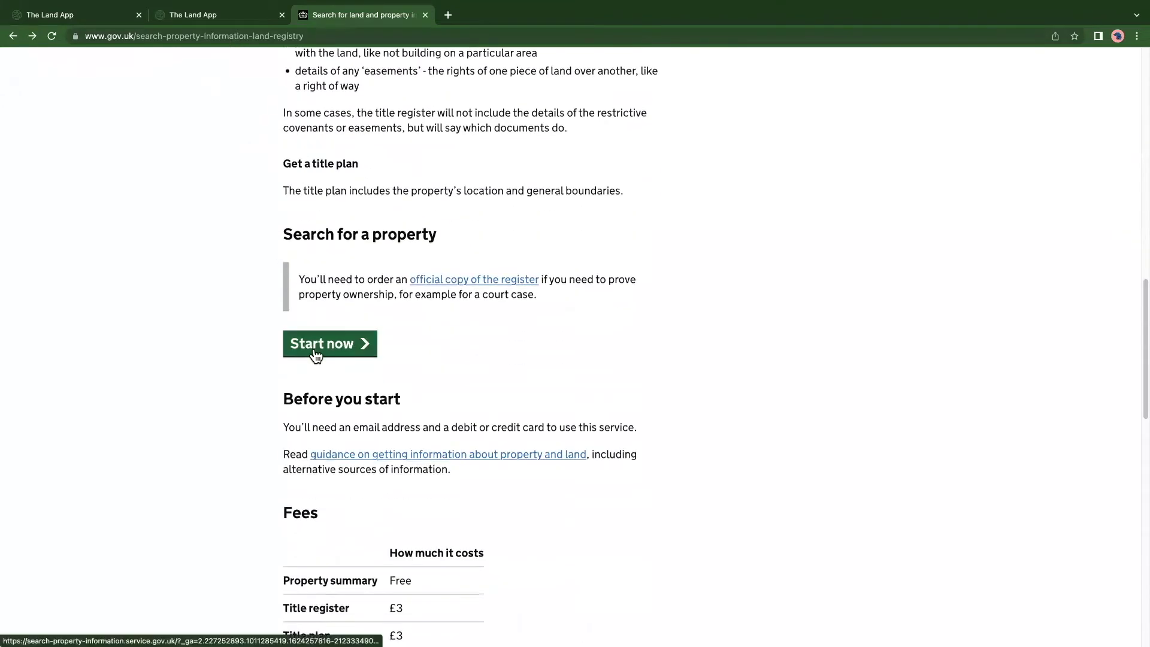
scroll(370, 440, down, 2)
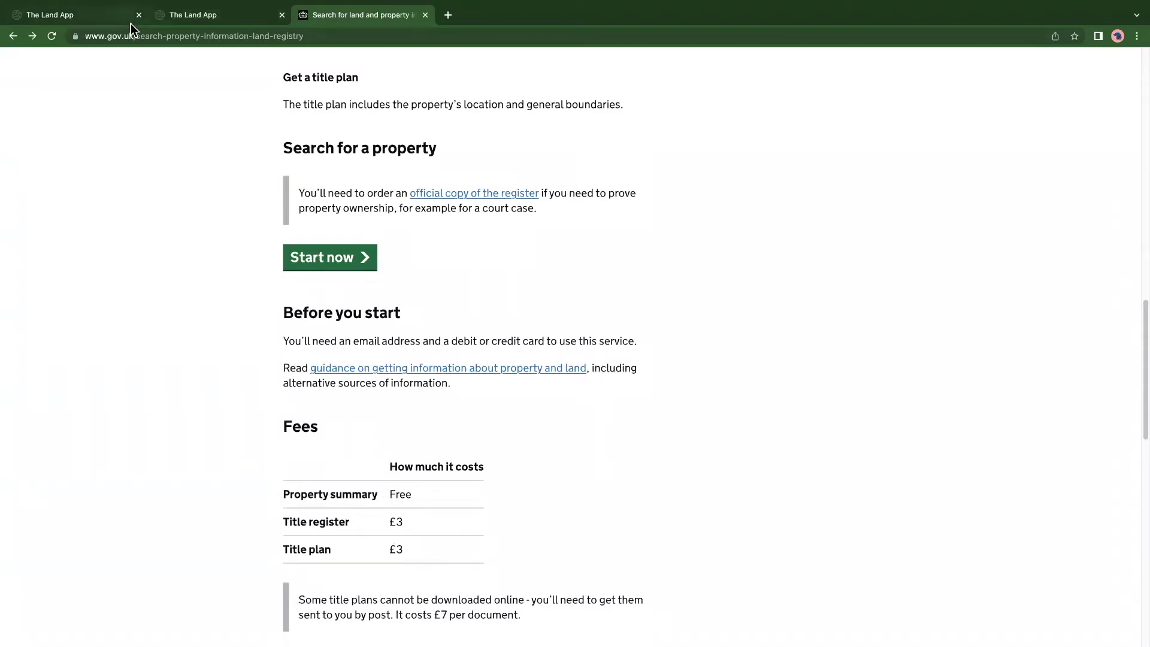
click(102, 15)
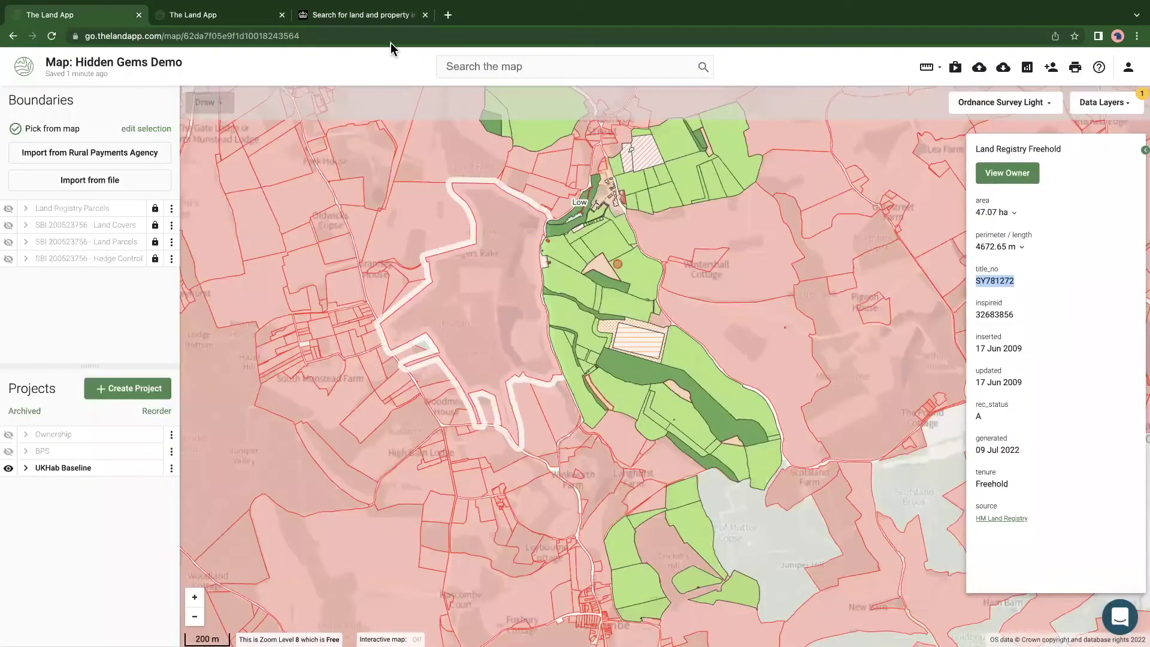
click(316, 16)
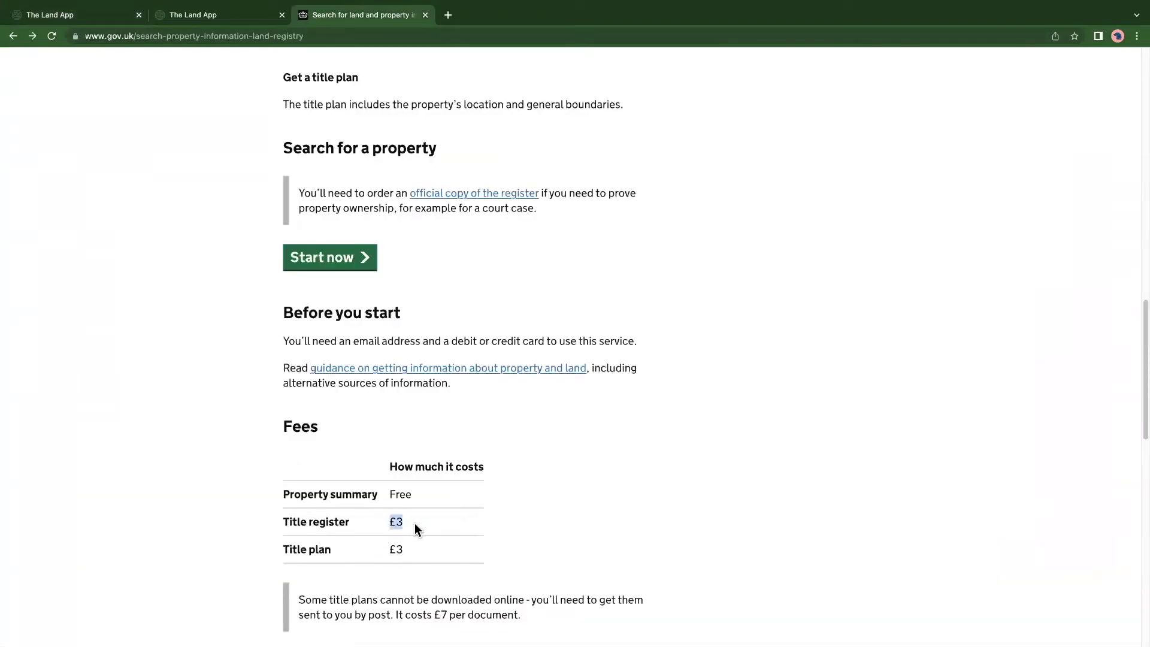
scroll(202, 393, down, 2)
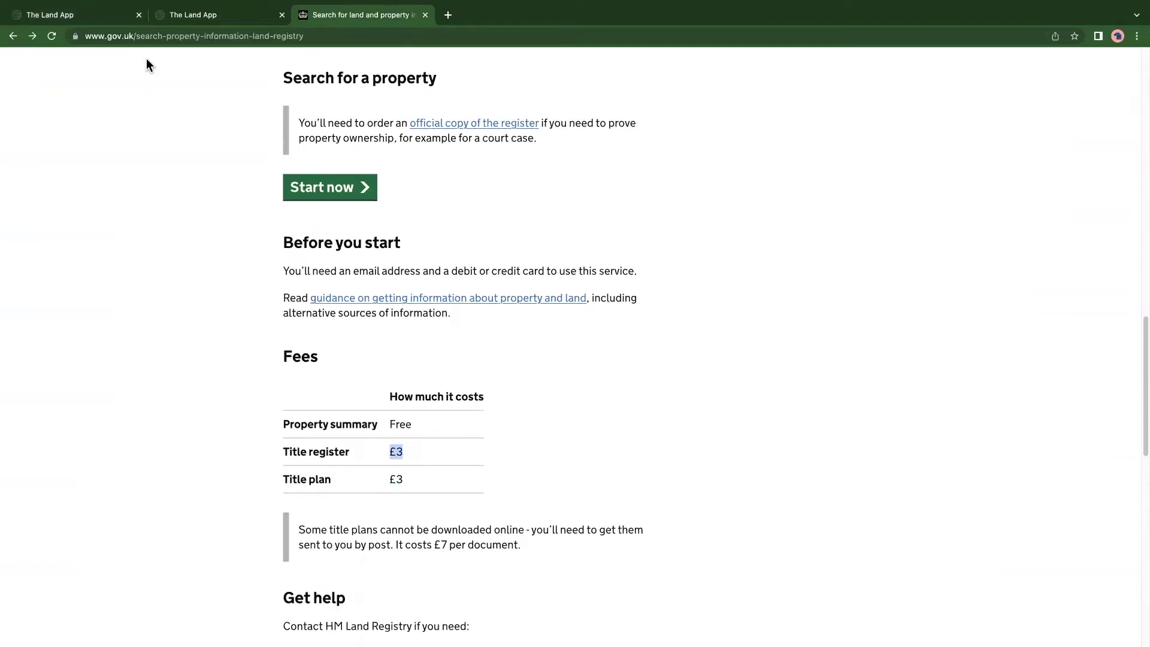
Return to the Hidden Gems Demo map and hide the UKHab Baseline project.
click(84, 7)
click(46, 49)
click(47, 15)
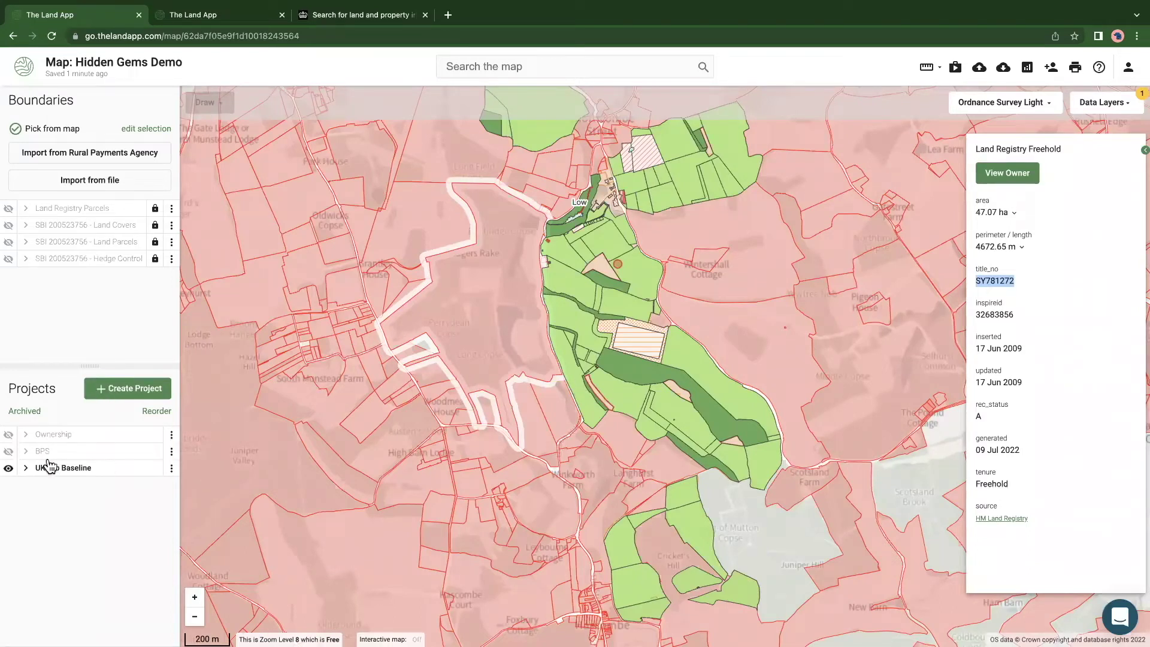
click(9, 468)
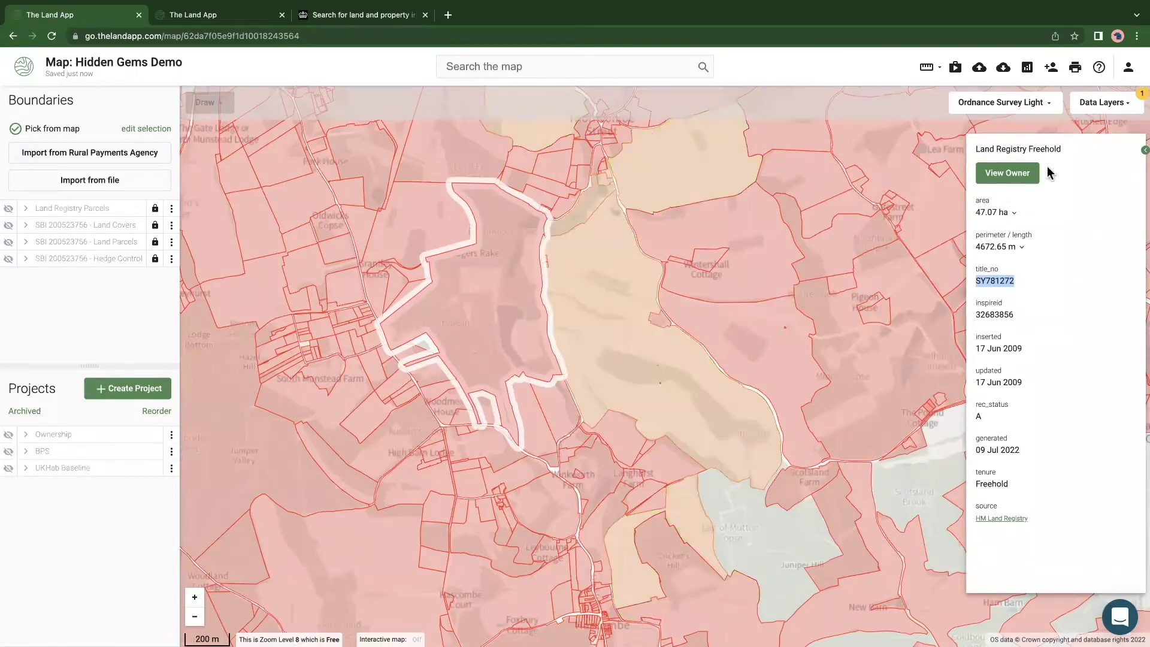
Reset the data layers to remove the Land Registry Freehold layer from the map.
click(1082, 109)
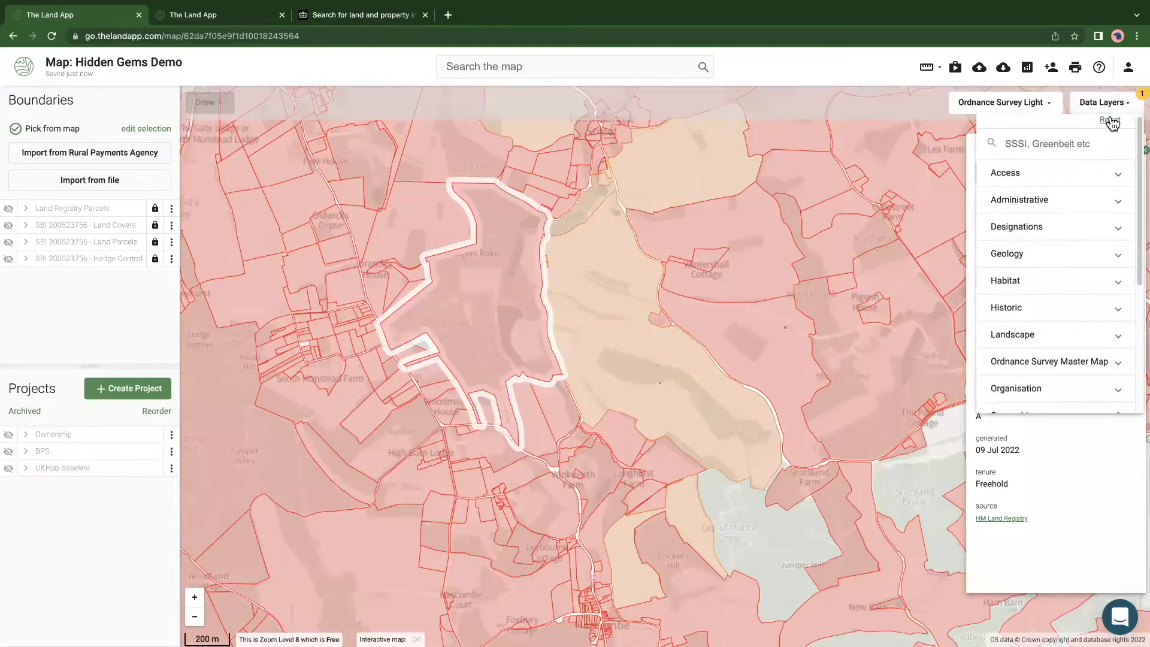
click(1110, 122)
click(482, 382)
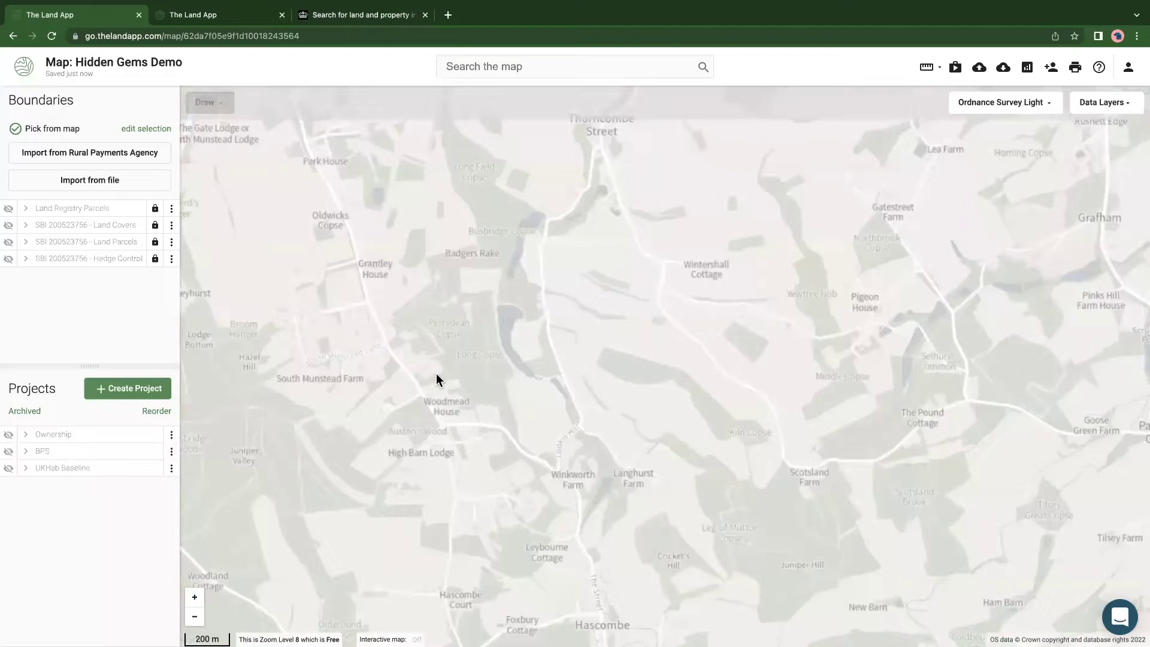
Show the Ownership project's boundaries on the map.
click(8, 435)
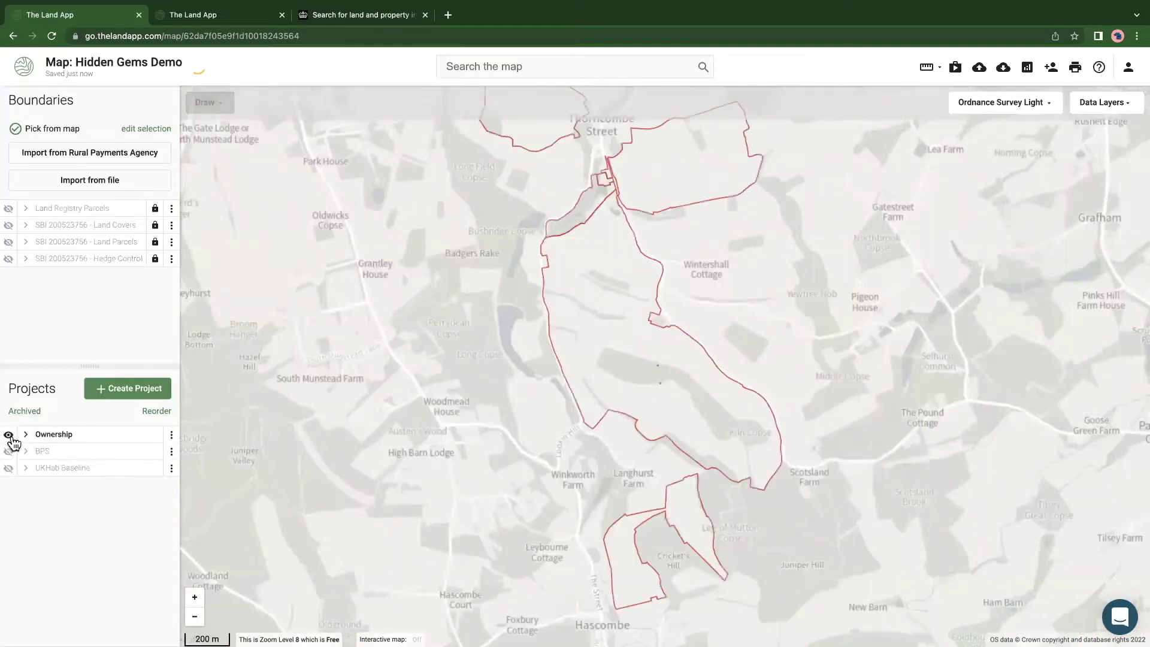
drag(486, 354, 445, 401)
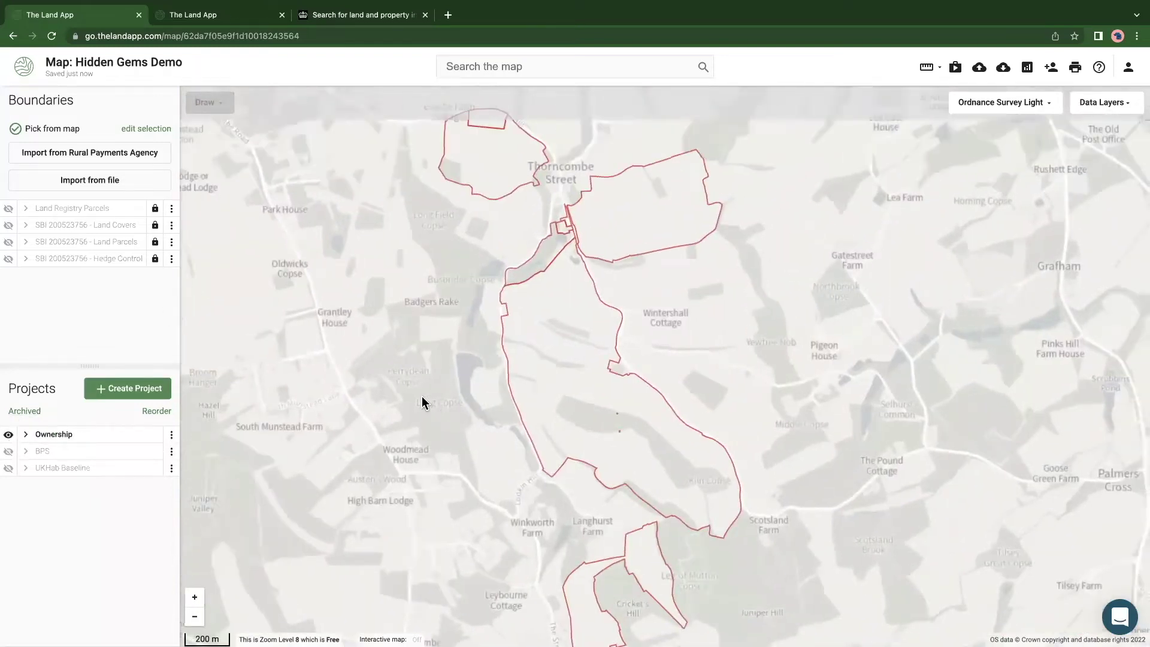
key(super+shift+f)
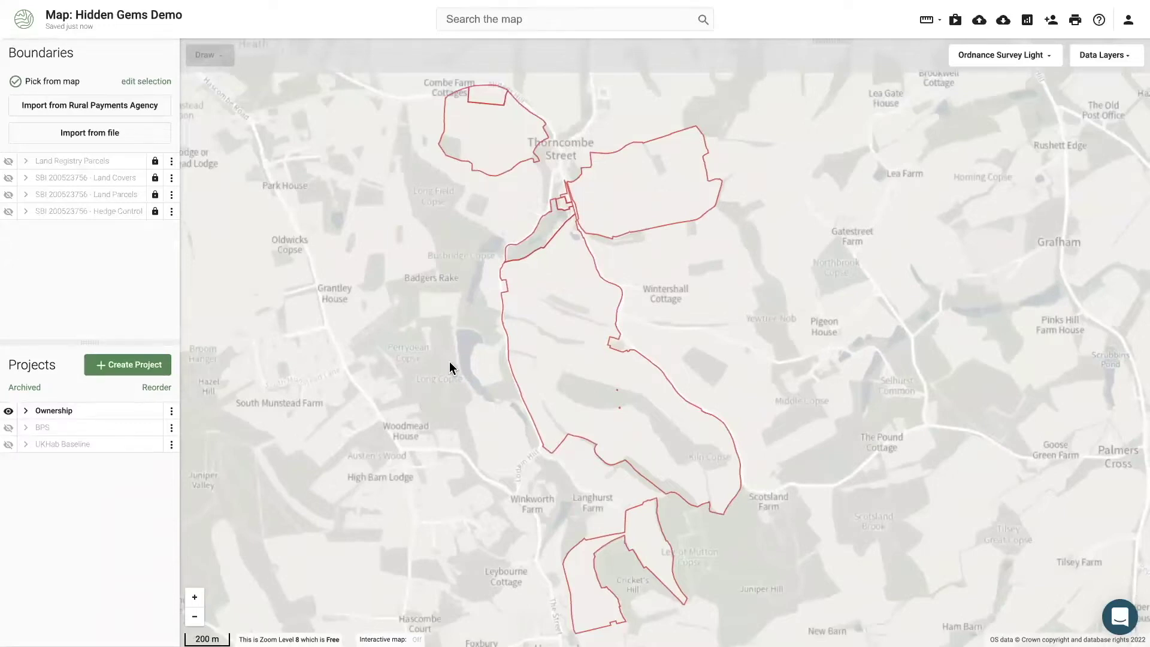
drag(449, 363, 445, 352)
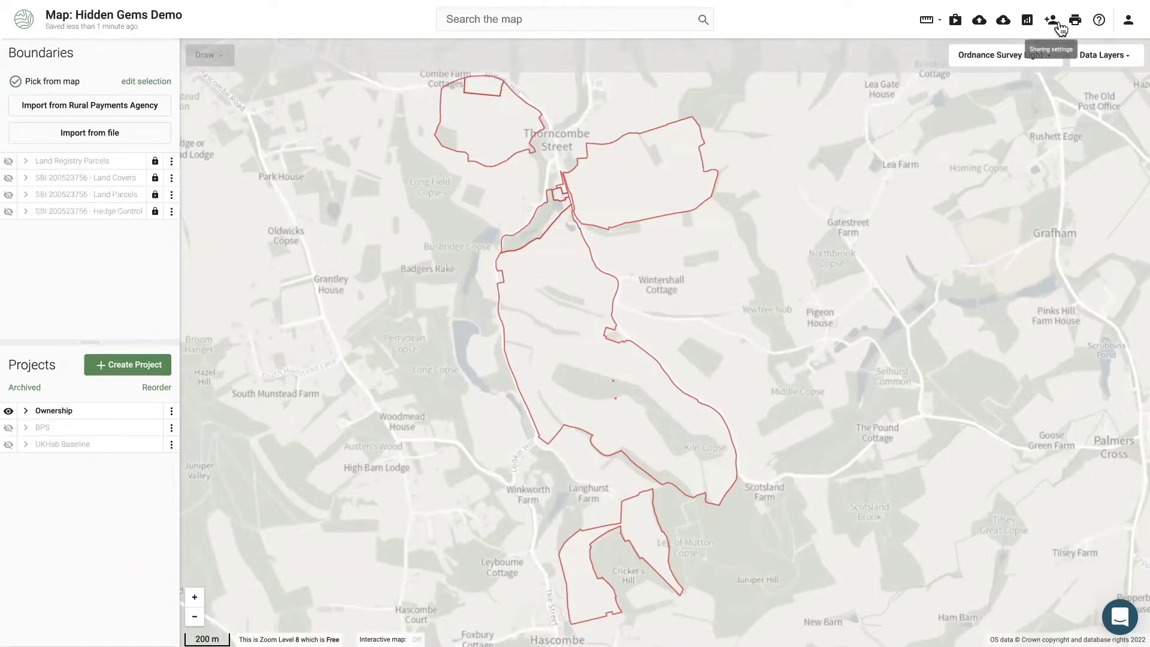
Open the Hidden Gems Demo map's reports and add the UKHab Baseline project.
click(1027, 23)
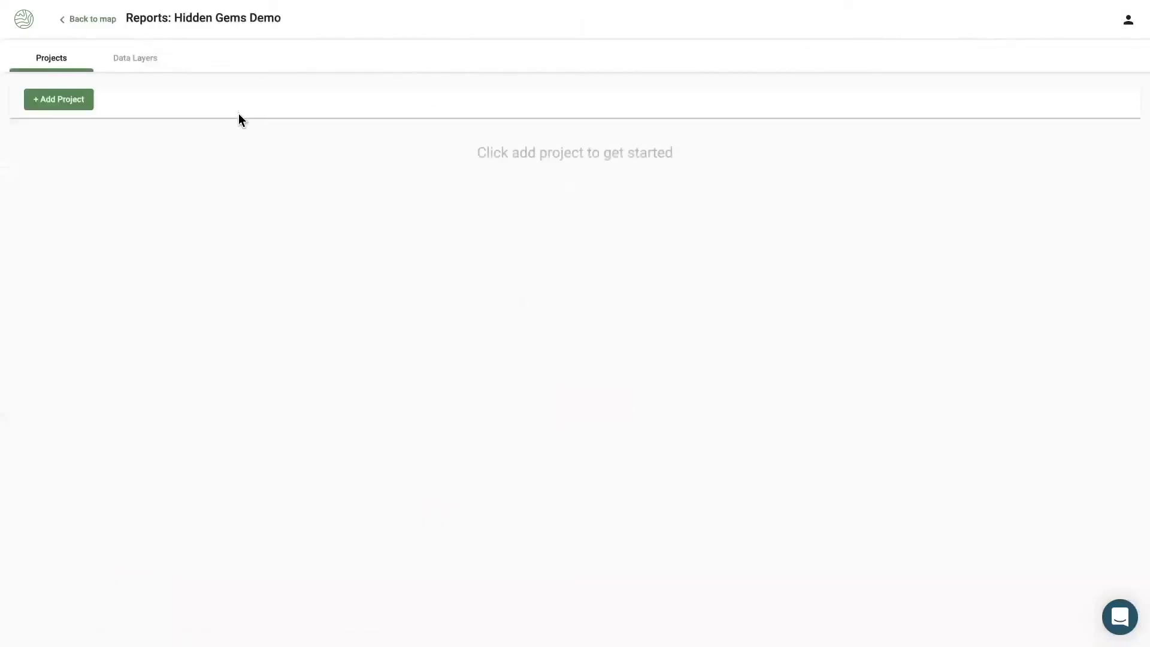
click(48, 107)
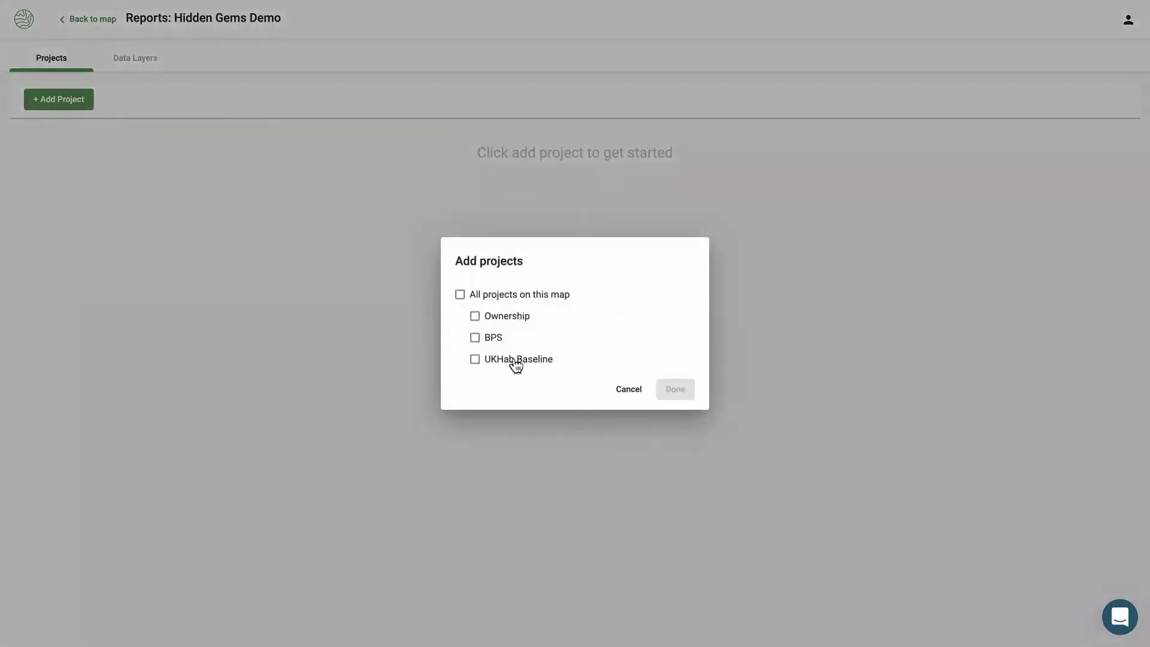
click(474, 359)
click(667, 390)
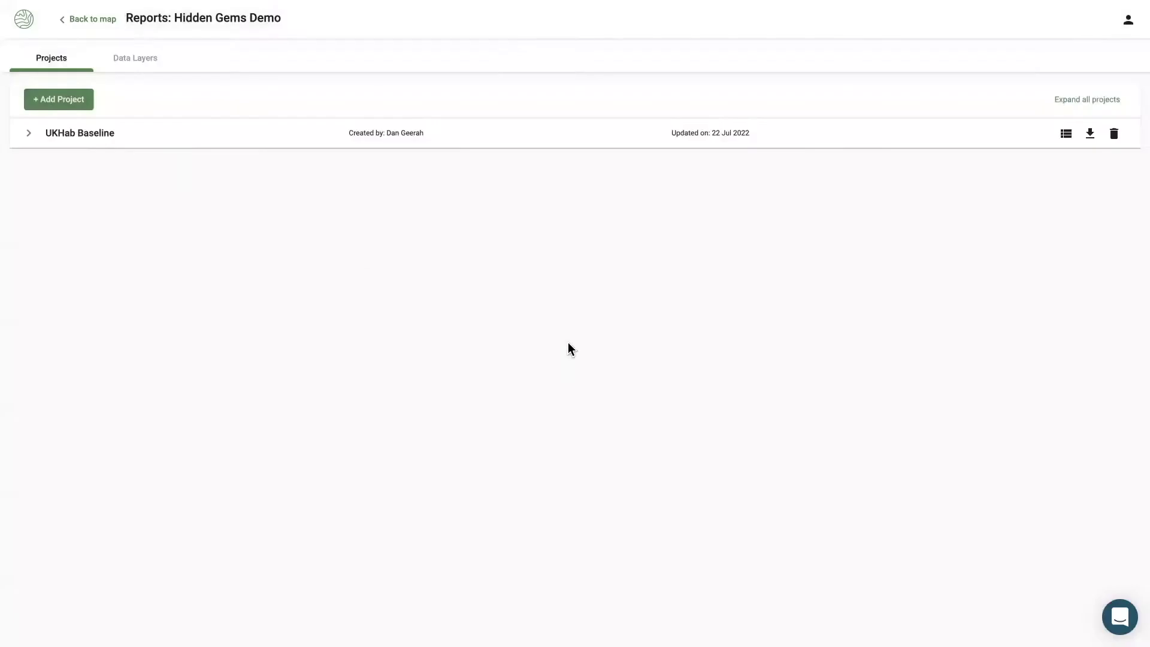
Review the habitat breakdown in the UKHab Baseline report, collapse it, and switch to the data layer reports.
click(79, 136)
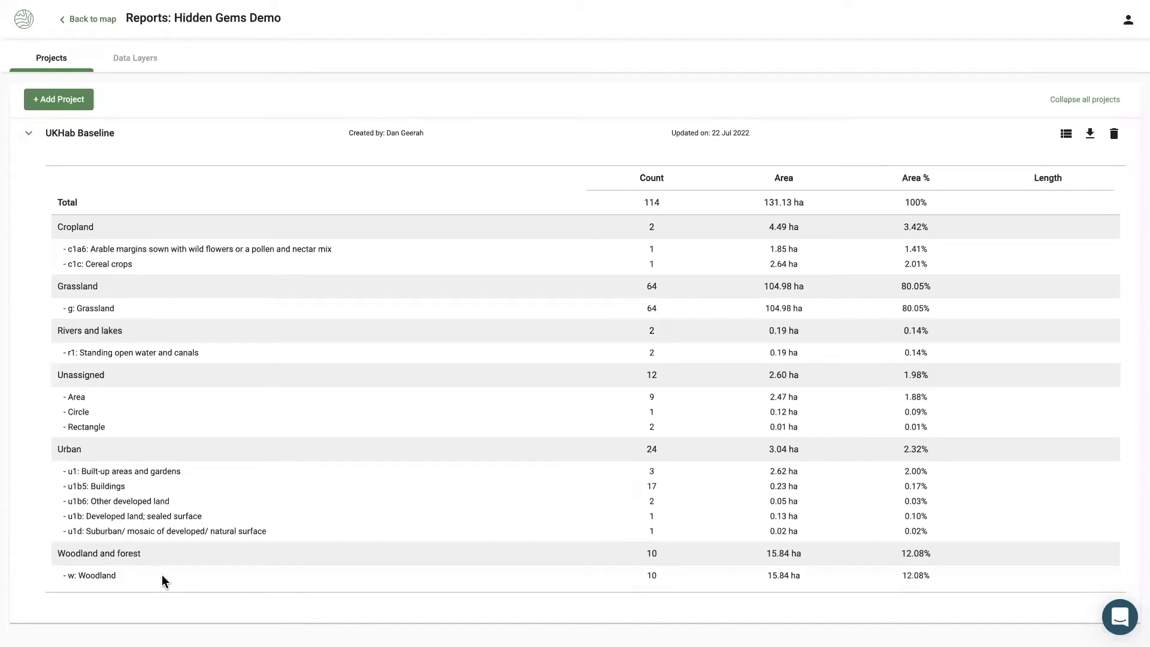
click(109, 132)
click(136, 67)
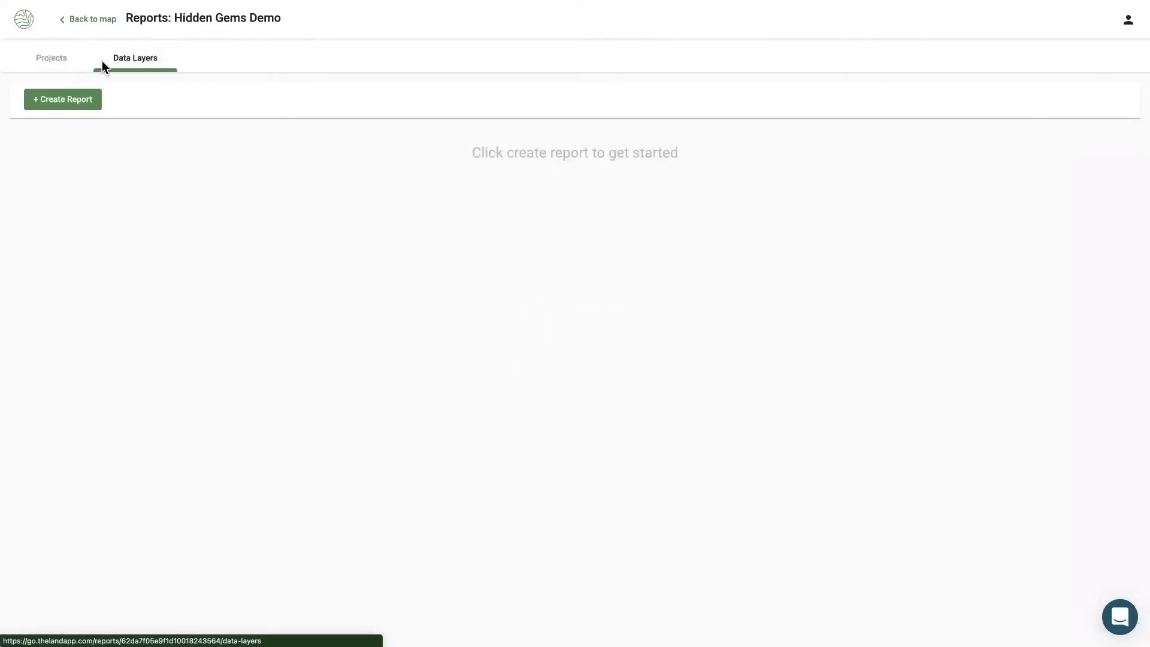
Start a new data layer report with the Ownership project as its reference area.
click(55, 103)
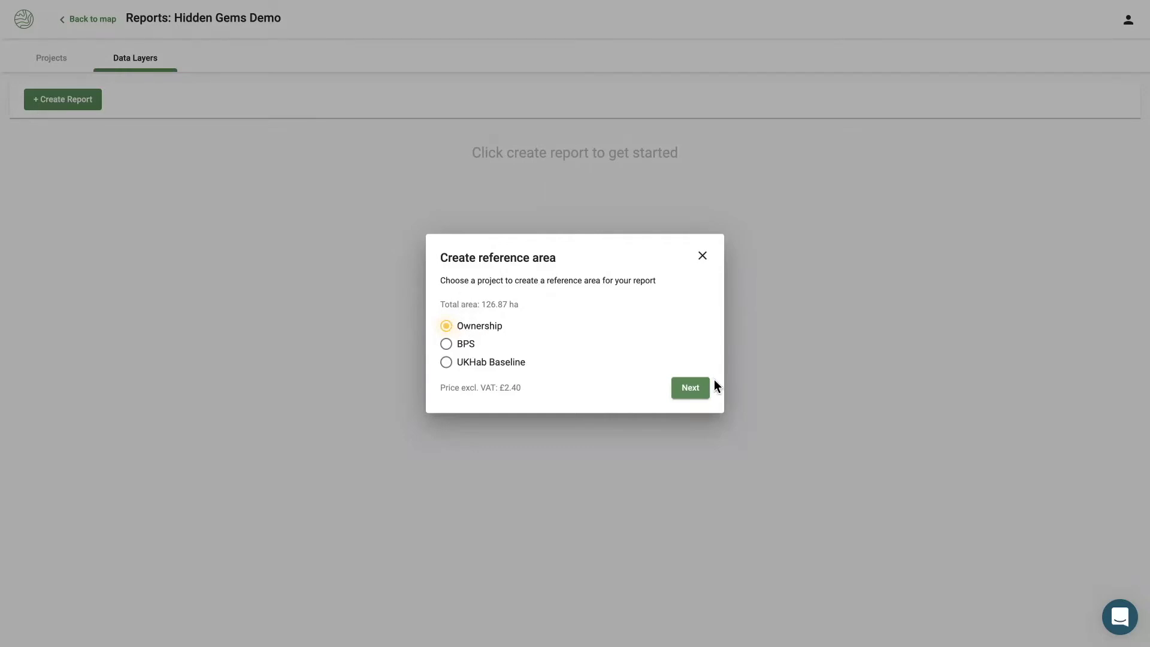
drag(439, 386, 531, 390)
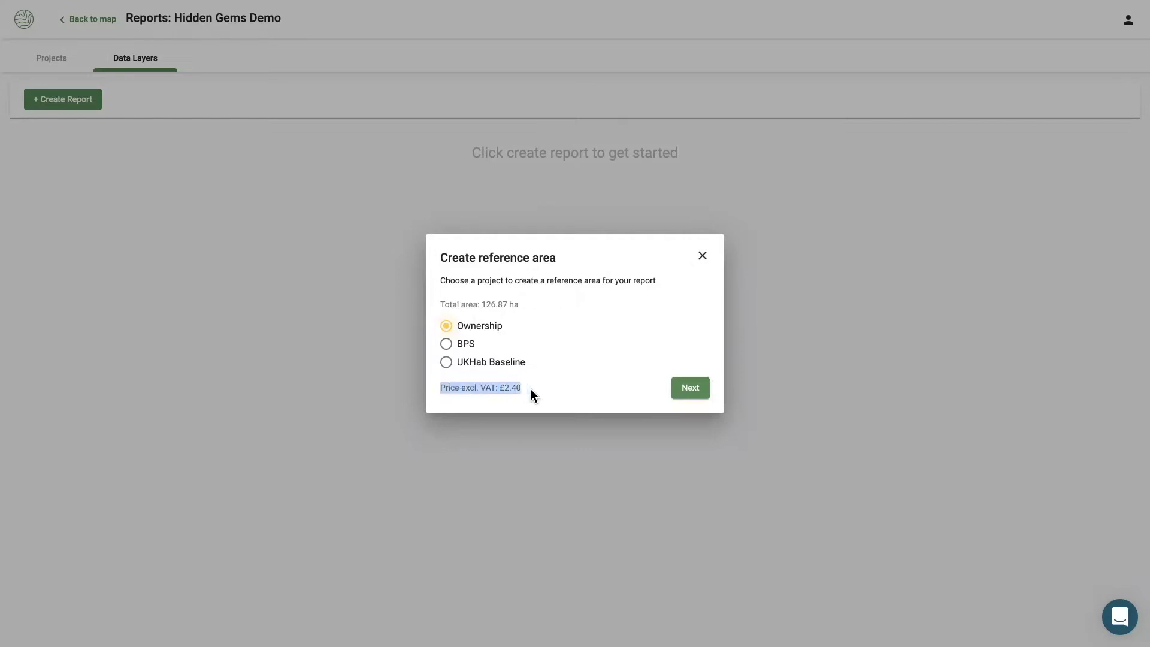
click(690, 390)
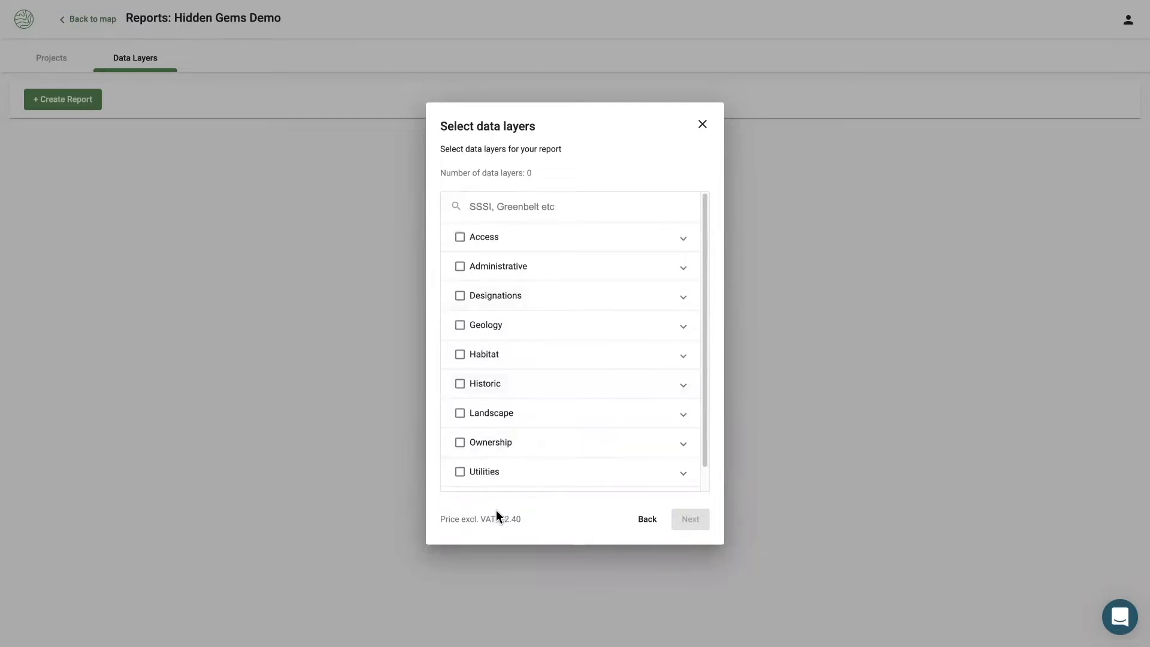
Select all Access, Administrative and Designations layers, plus England Peat Status GHG and C Storage and Indicative Atlas of Radon under Geology.
scroll(493, 476, down, 1)
scroll(479, 371, up, 1)
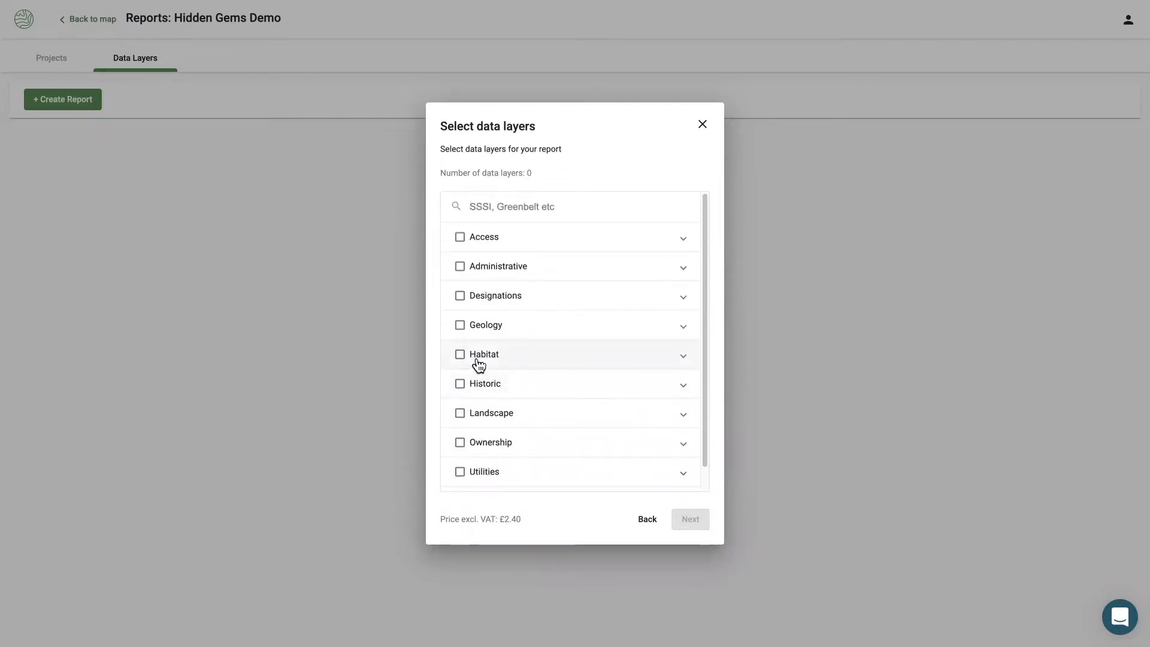
click(460, 237)
click(460, 267)
click(459, 296)
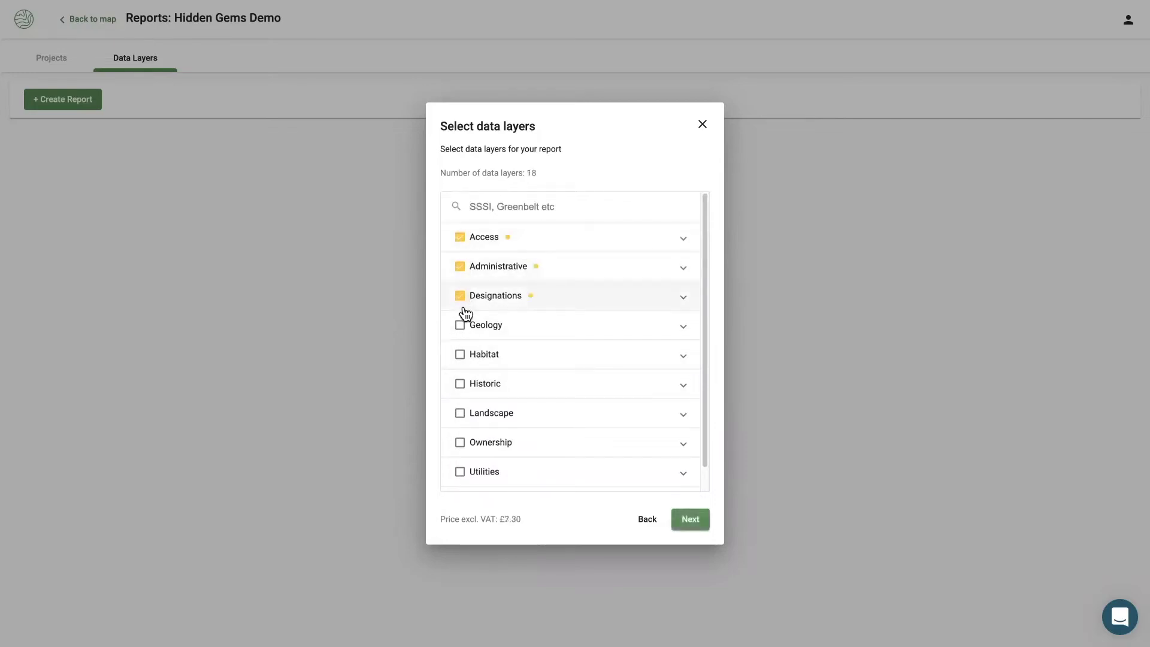
click(523, 332)
click(475, 401)
click(475, 377)
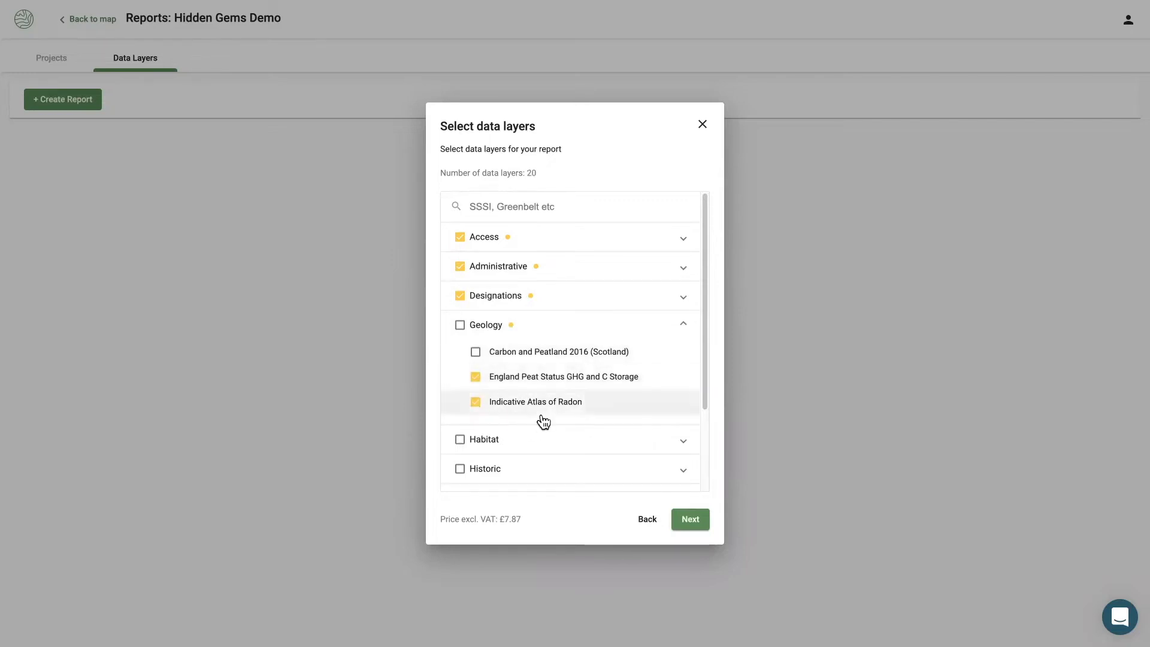
Select all Habitat data layers for the report except Important Bird Areas.
scroll(537, 403, down, 1)
click(521, 386)
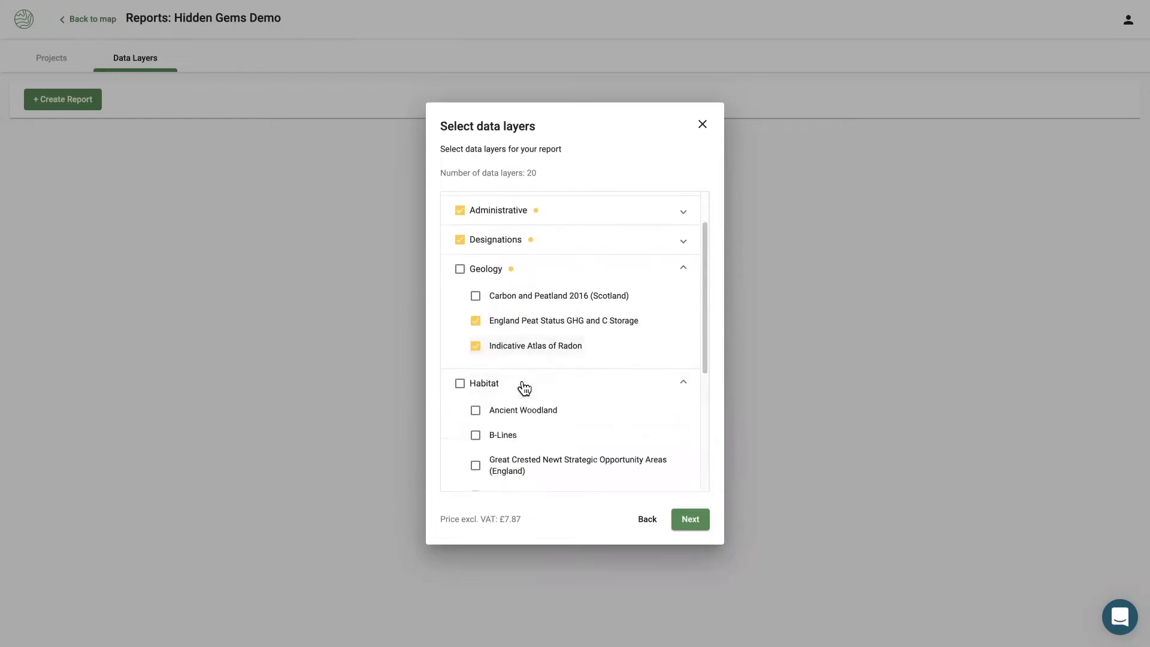
click(460, 385)
scroll(490, 392, down, 3)
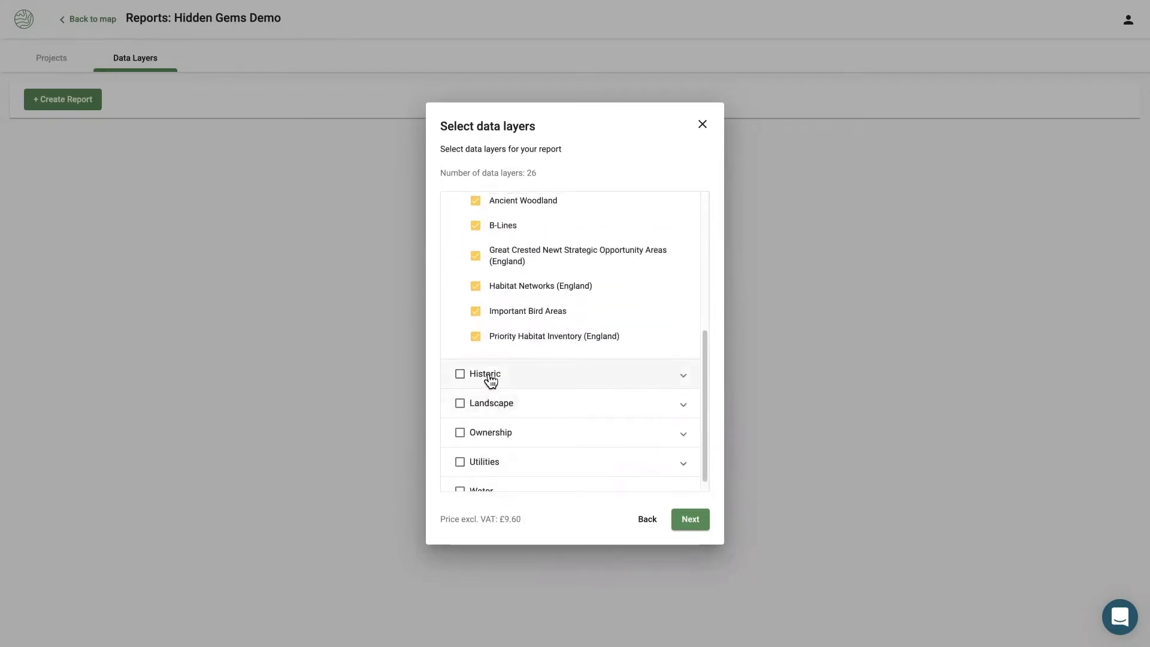
scroll(491, 383, up, 1)
scroll(492, 395, down, 2)
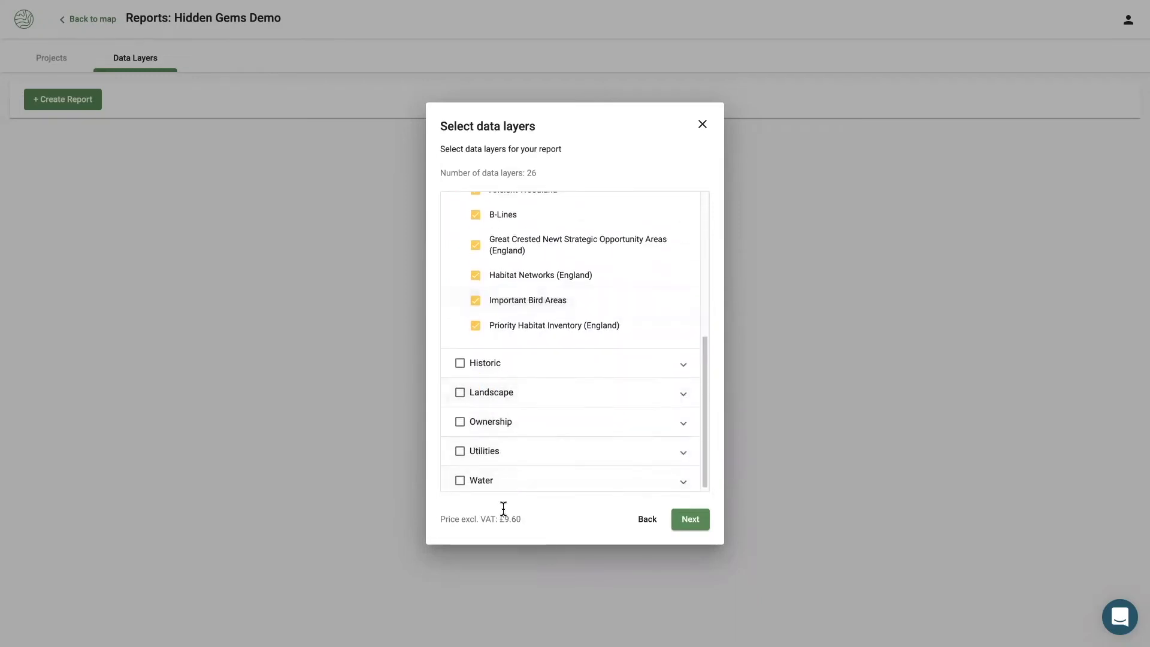
click(478, 311)
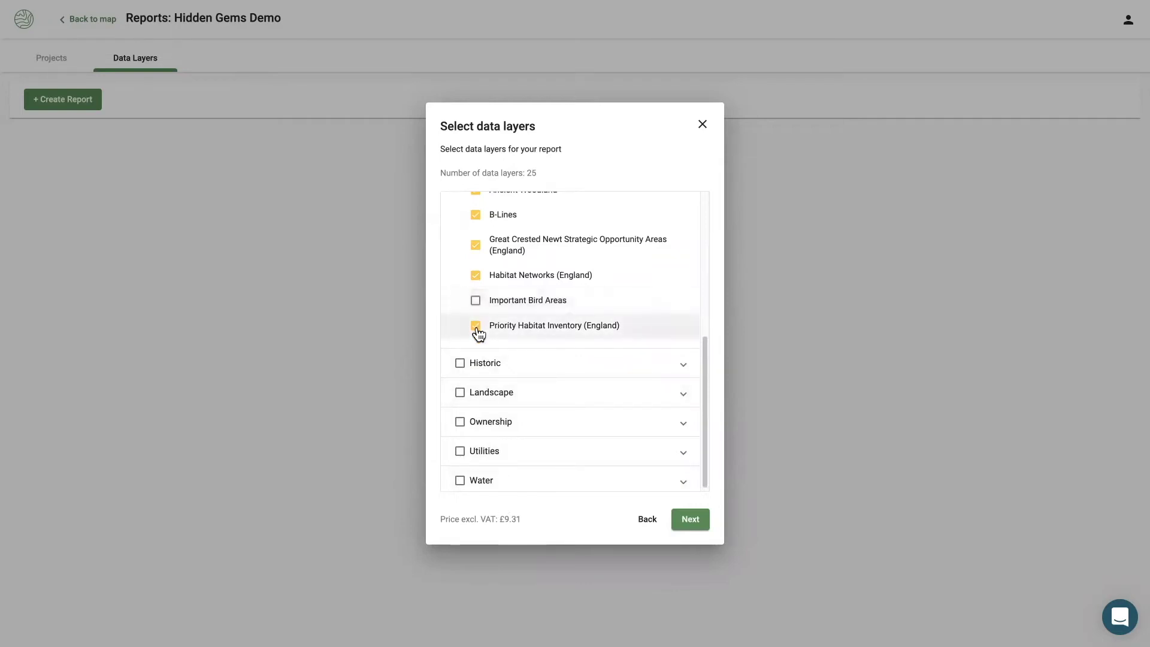
scroll(488, 296, up, 3)
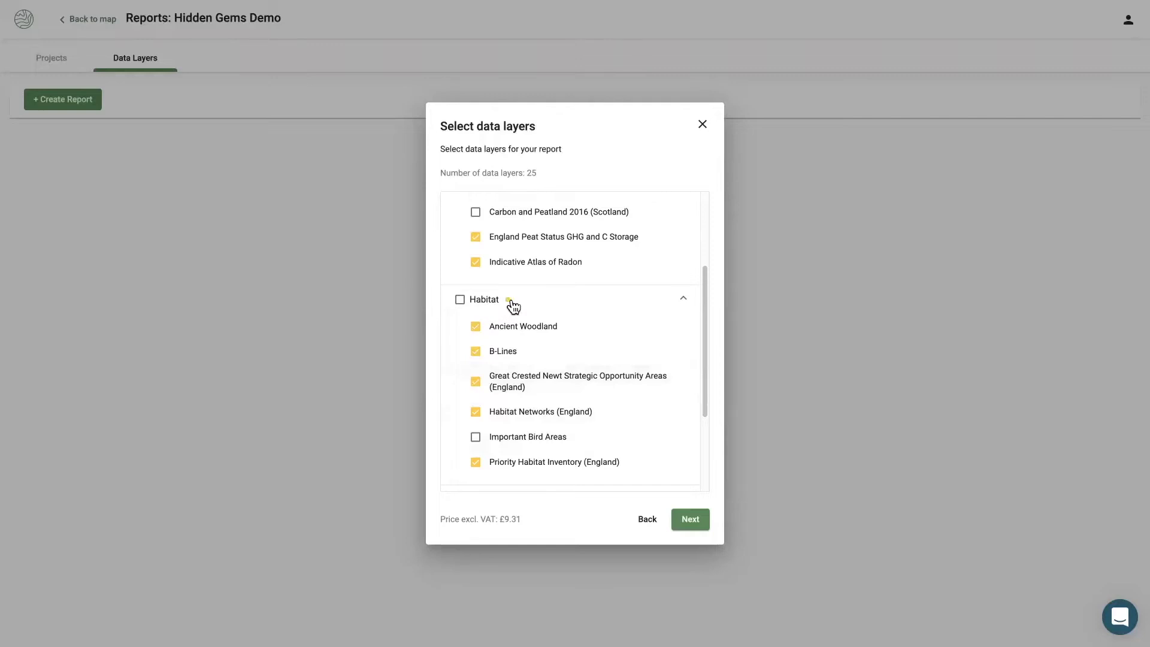
scroll(548, 304, up, 1)
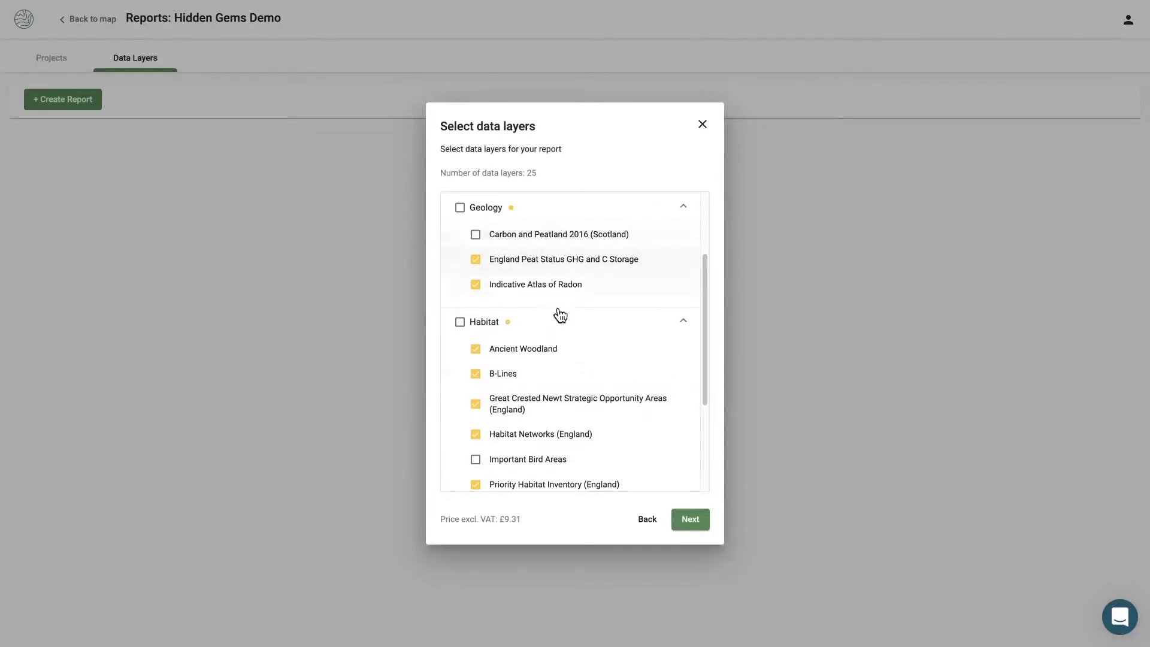
Add all Historic data layers to the report selection.
scroll(557, 329, down, 2)
scroll(558, 331, down, 1)
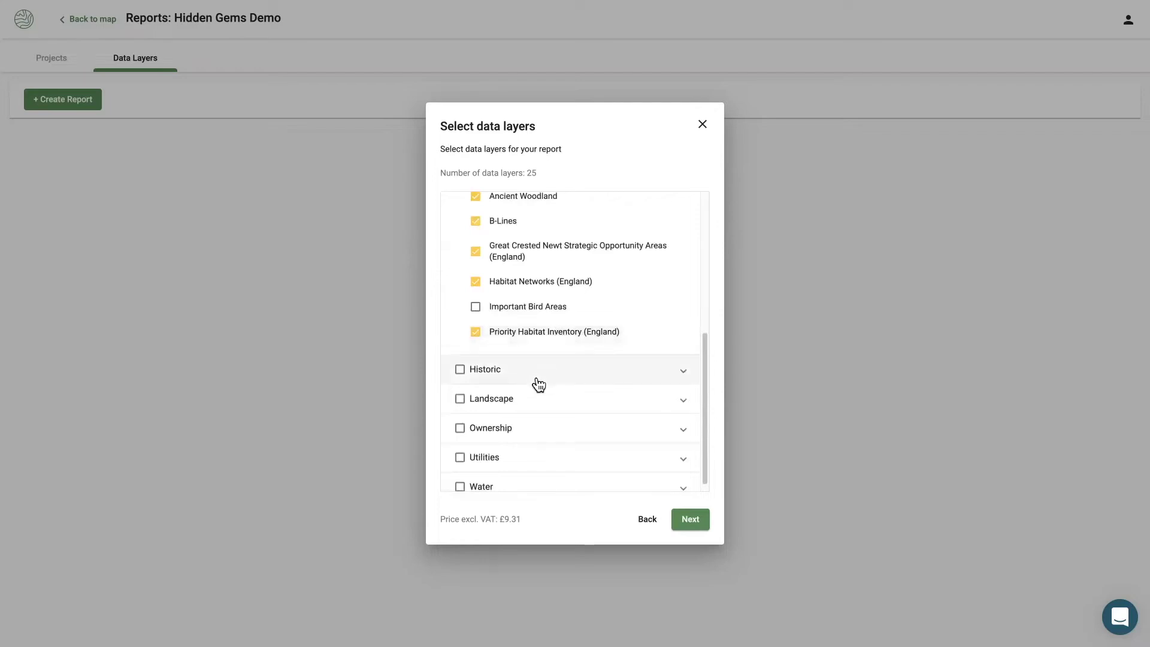
click(537, 379)
scroll(537, 379, down, 1)
click(537, 342)
scroll(548, 294, down, 2)
click(562, 228)
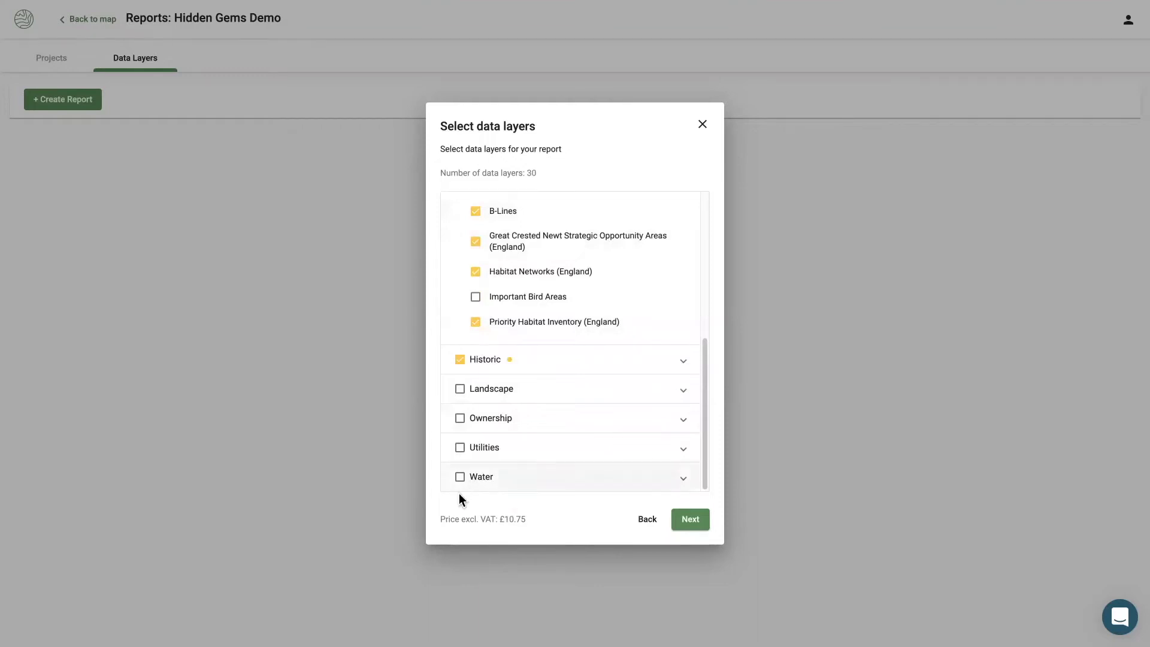
Look through the Ownership layers without choosing any, and add all Water data layers to the selection.
click(521, 426)
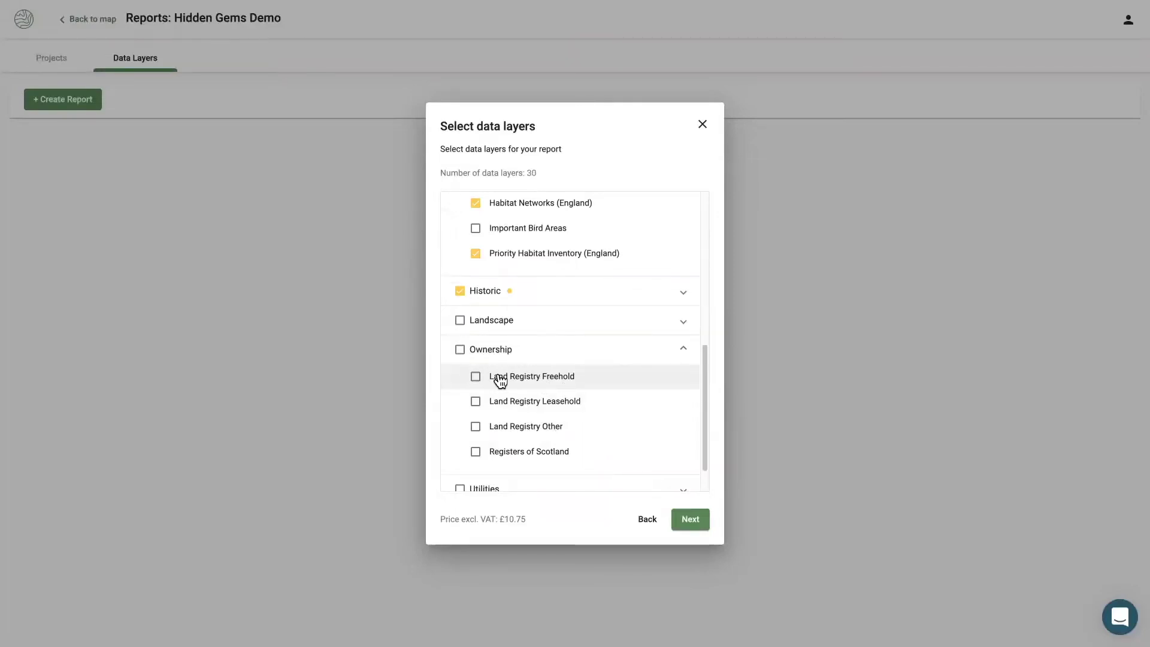
click(535, 355)
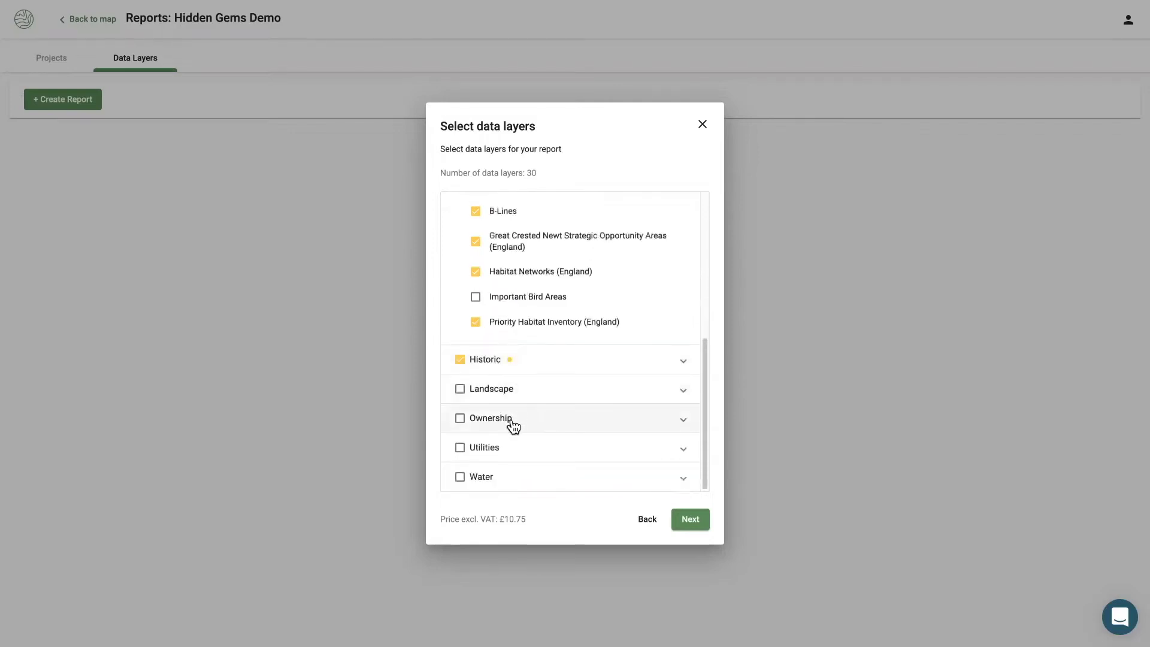
click(477, 479)
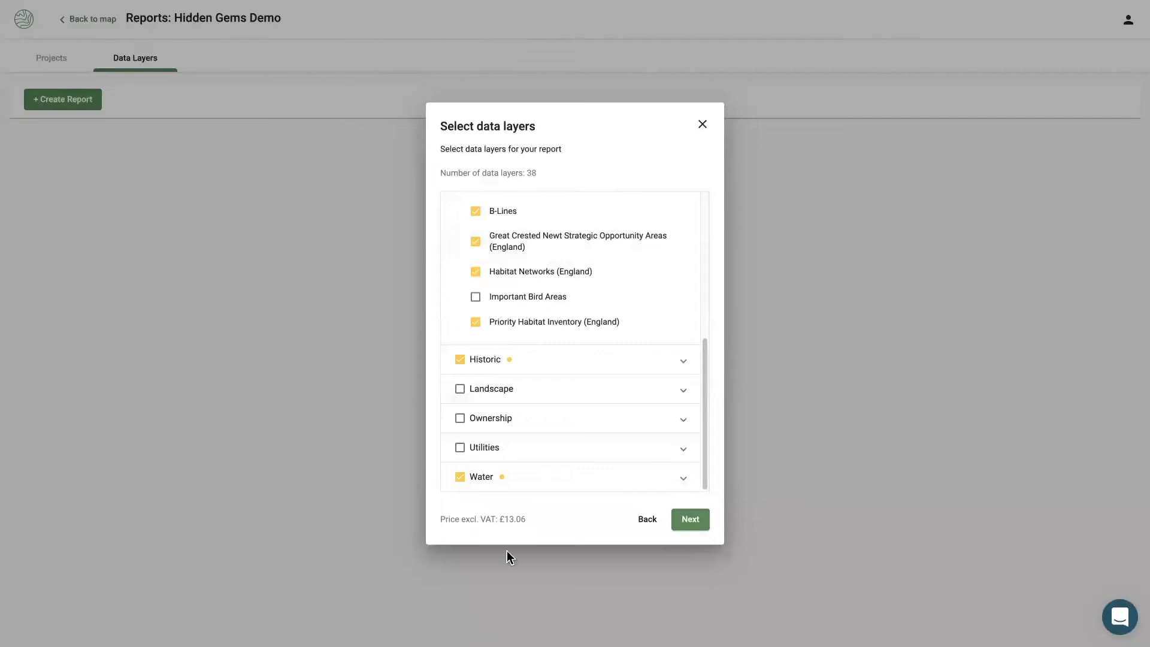
Accept the data layer selection and name the report demo.
click(707, 527)
click(545, 326)
text(demo)
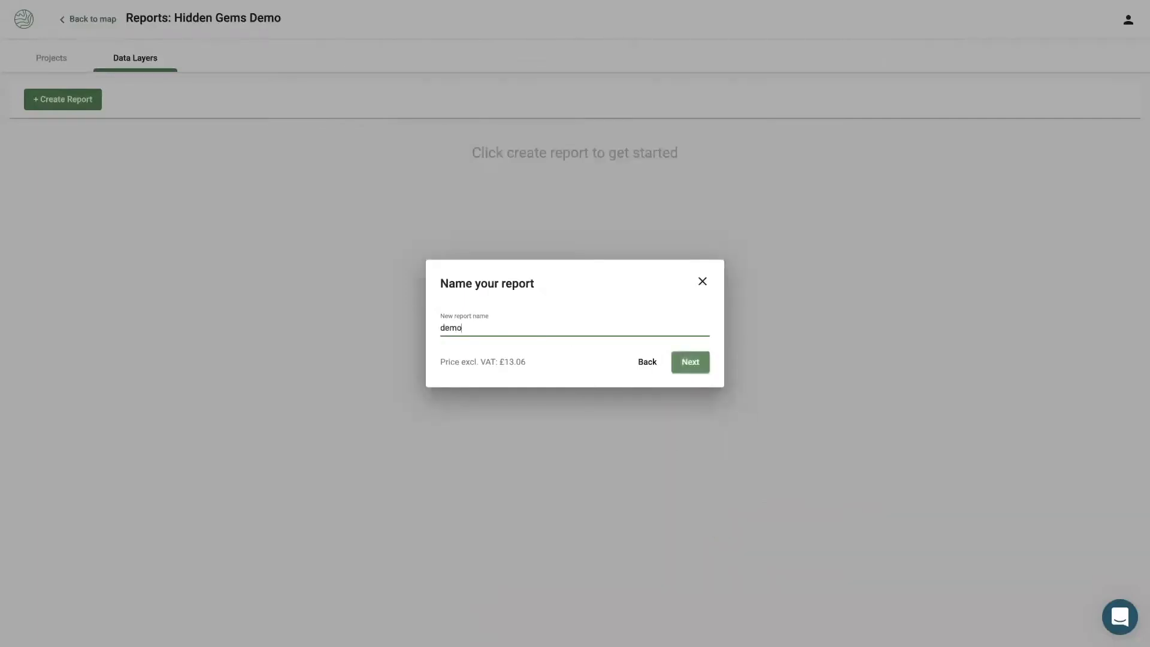
click(688, 363)
Buy the report as Billable with the job / department code demo001.
click(504, 393)
text(demo001)
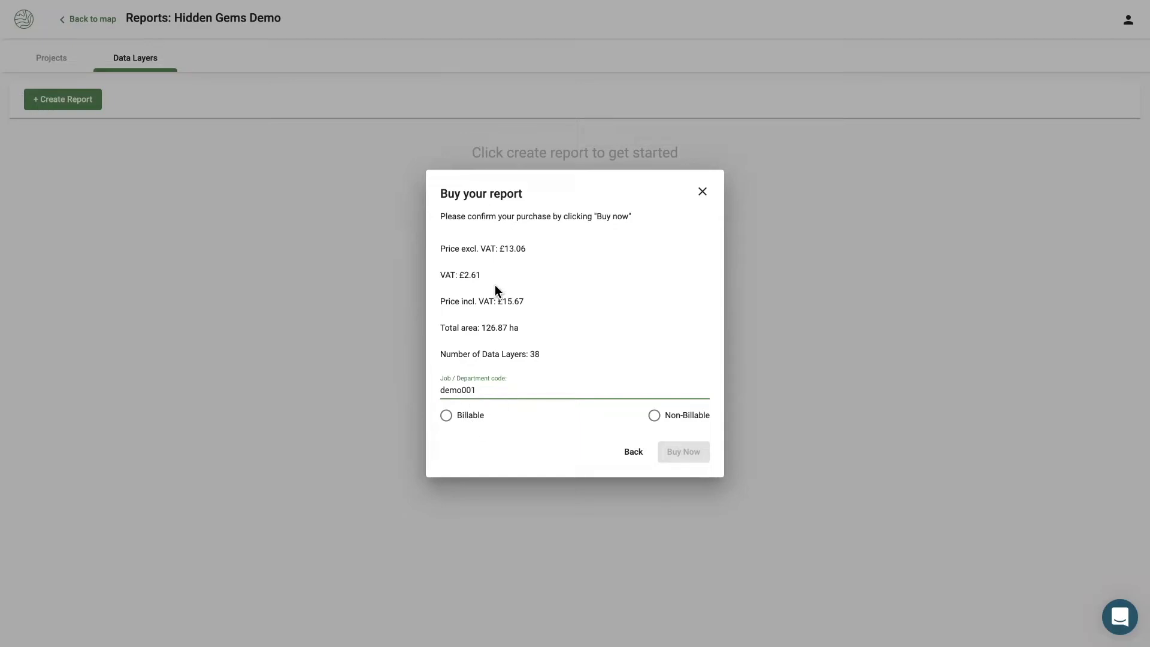
click(447, 421)
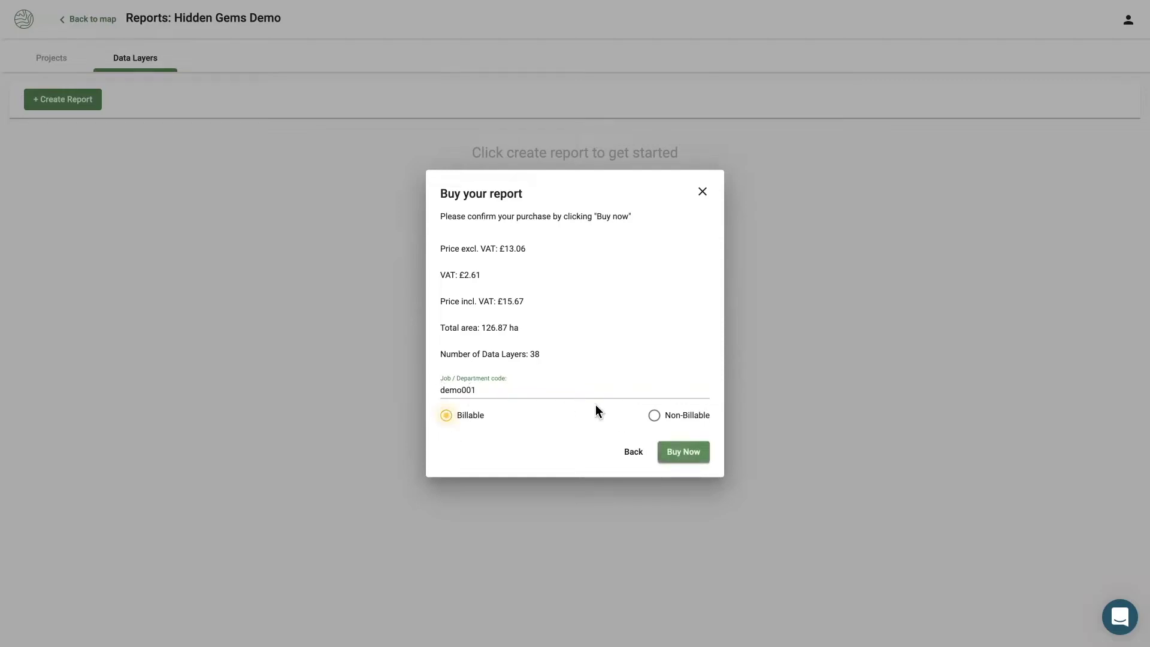
click(692, 460)
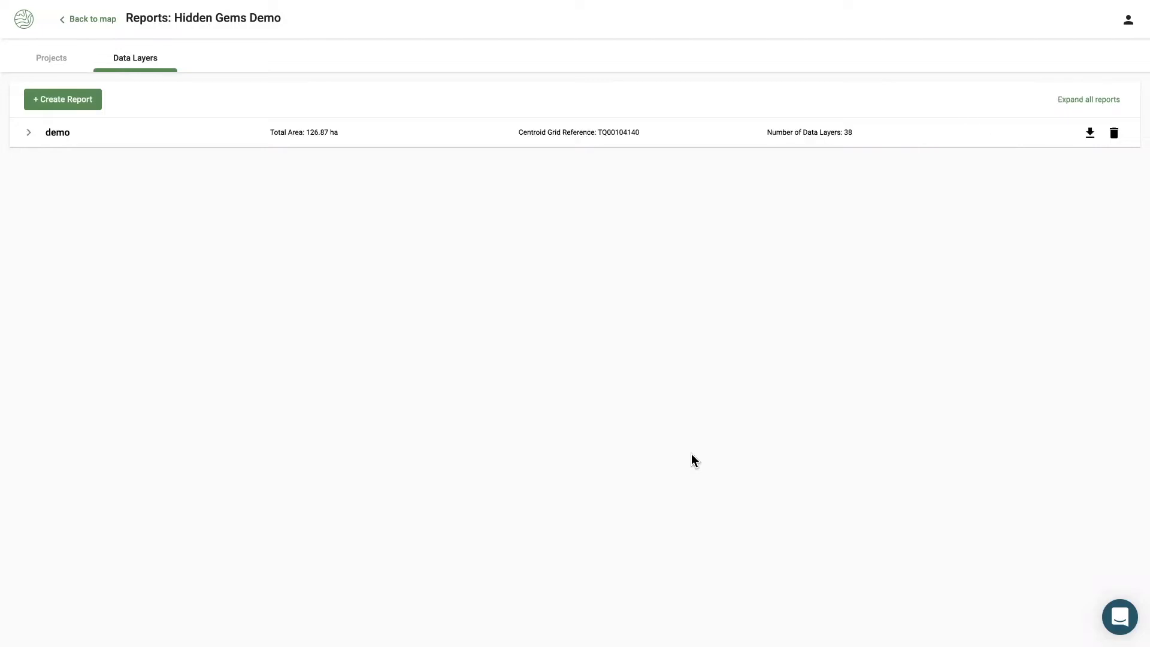
Expand the demo report and examine the count, area and percentage for Ancient woodland under Habitat Networks (England).
click(264, 132)
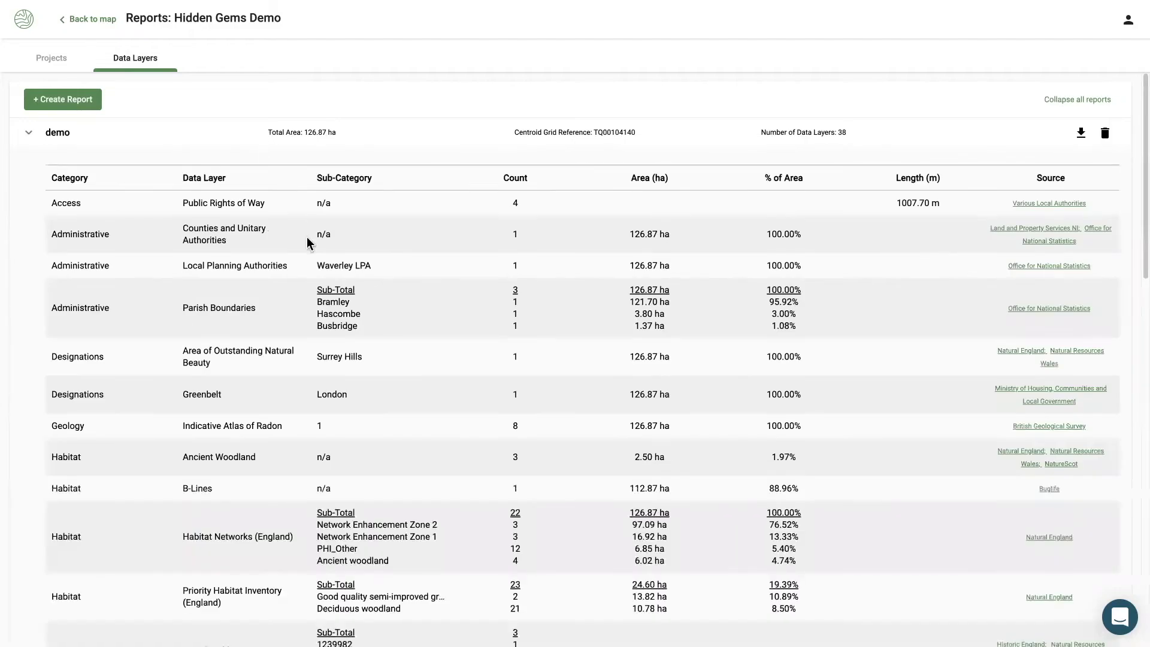
scroll(311, 253, down, 1)
scroll(302, 239, up, 1)
scroll(315, 366, down, 3)
scroll(318, 381, up, 1)
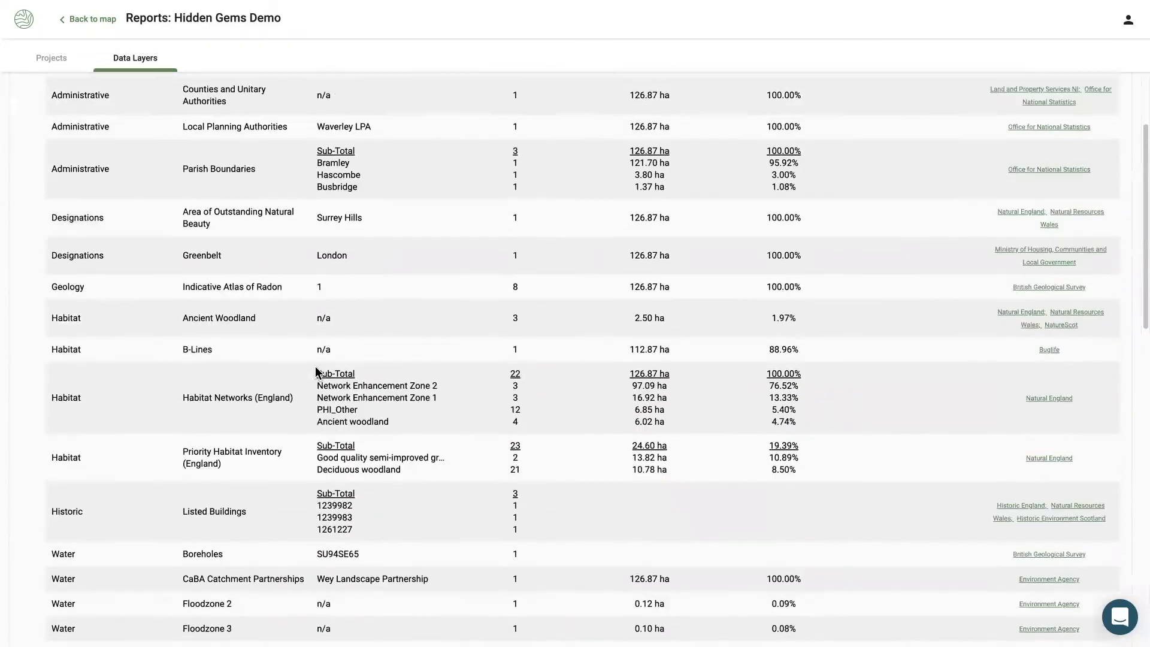
drag(317, 421, 627, 422)
click(627, 420)
drag(521, 424, 663, 422)
drag(770, 422, 798, 424)
scroll(621, 412, up, 2)
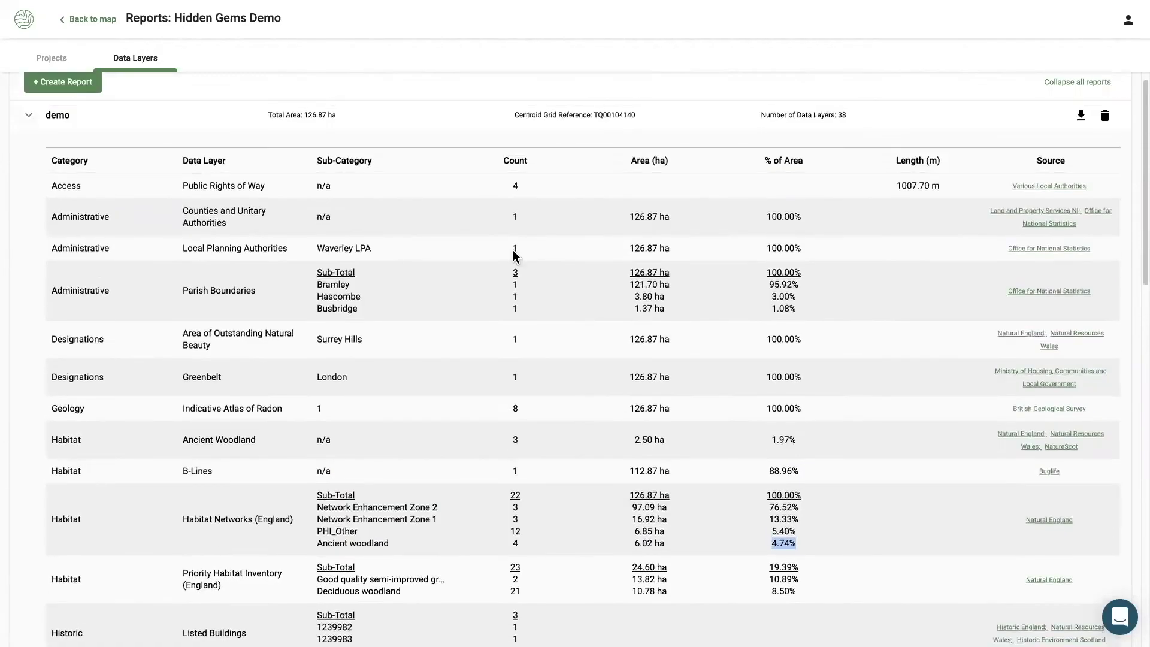
Examine the demo report's source links and its Habitat, Listed Buildings and Water results.
scroll(426, 186, down, 1)
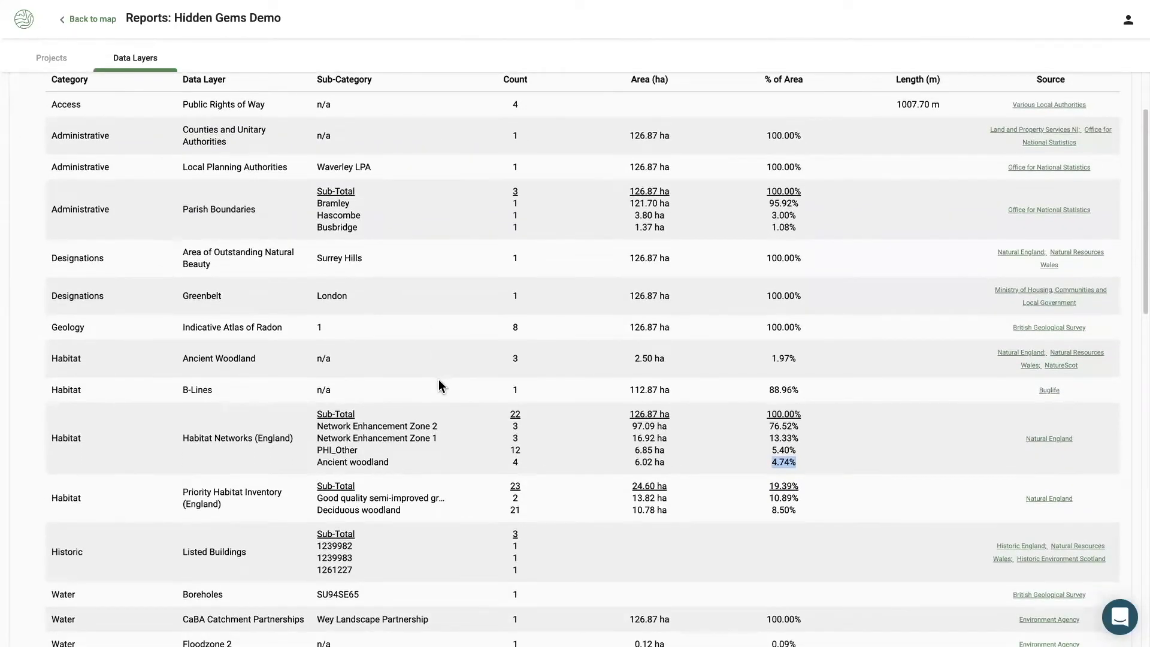
scroll(439, 381, down, 1)
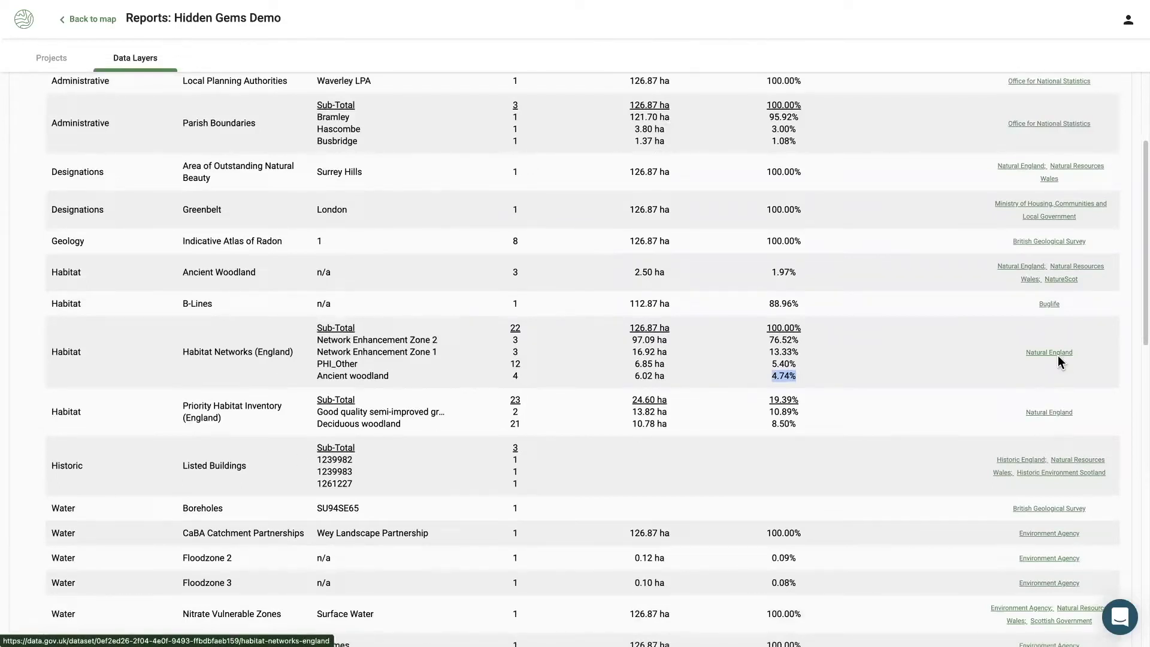
scroll(1057, 359, down, 1)
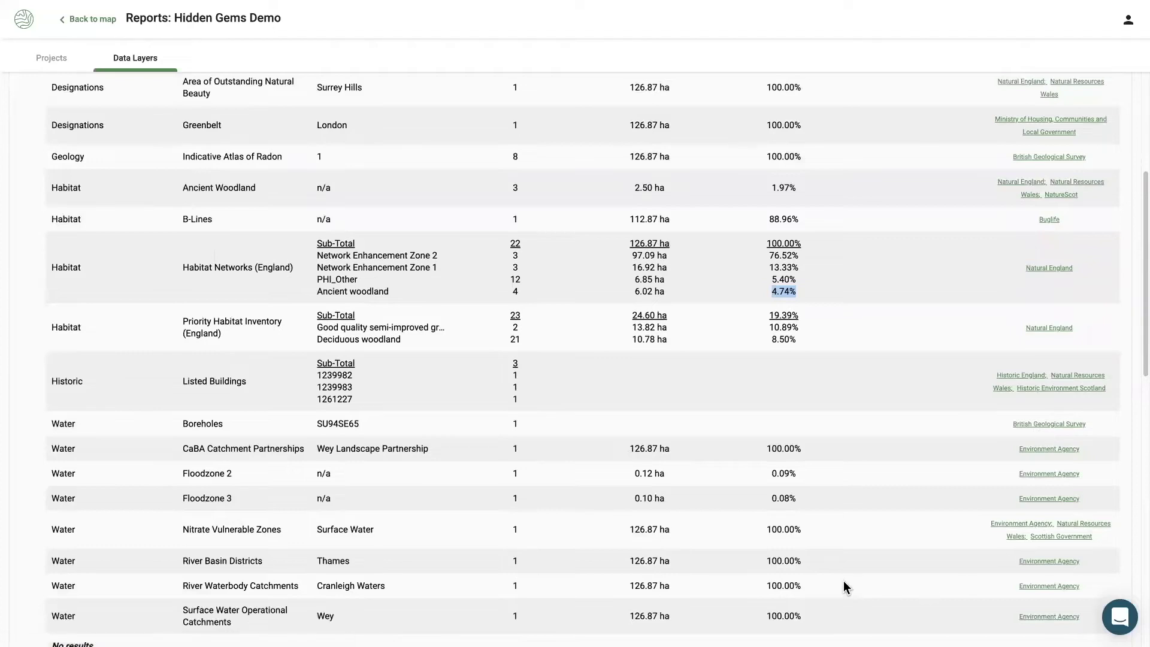
scroll(632, 542, down, 1)
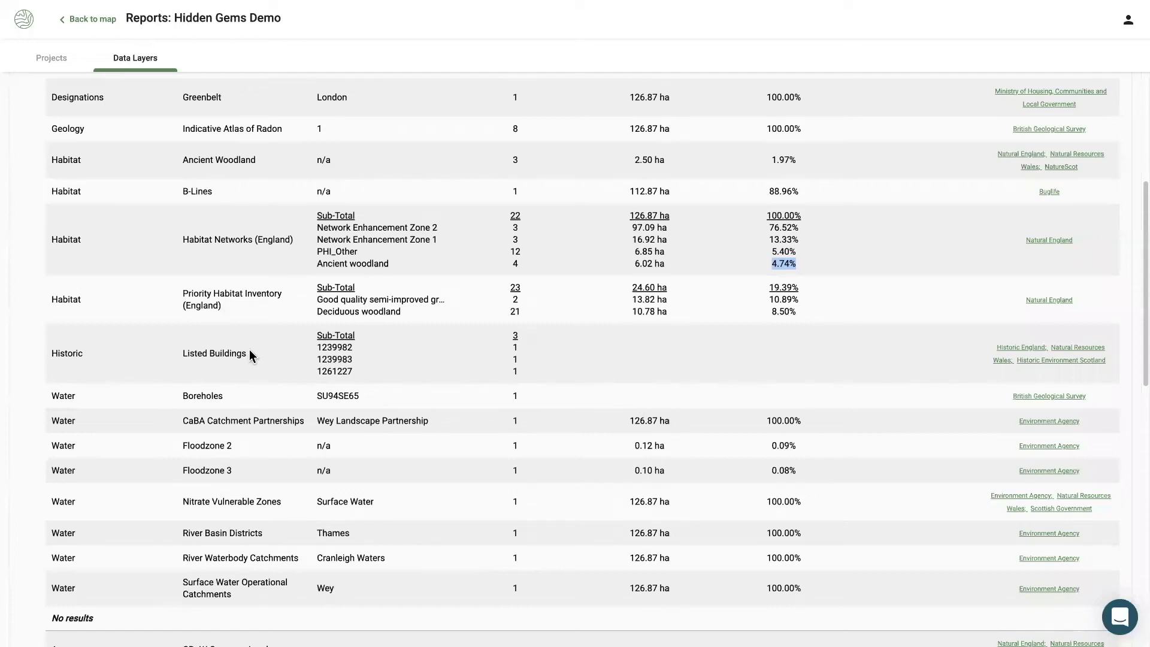
scroll(250, 354, up, 1)
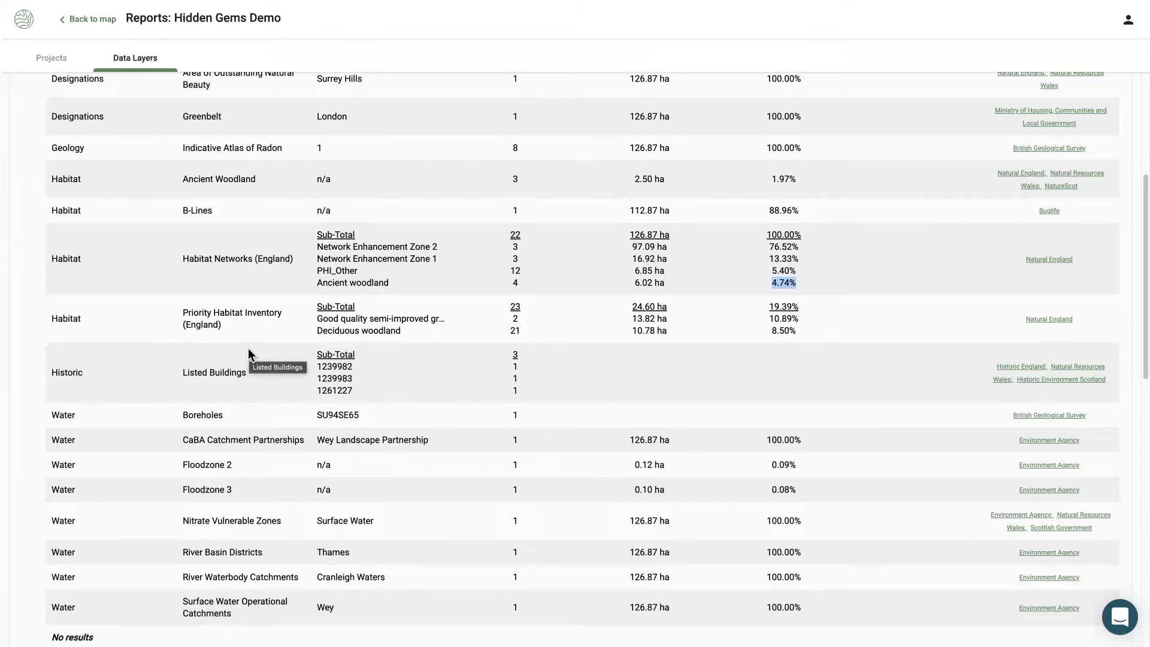
scroll(298, 418, down, 2)
scroll(299, 424, down, 2)
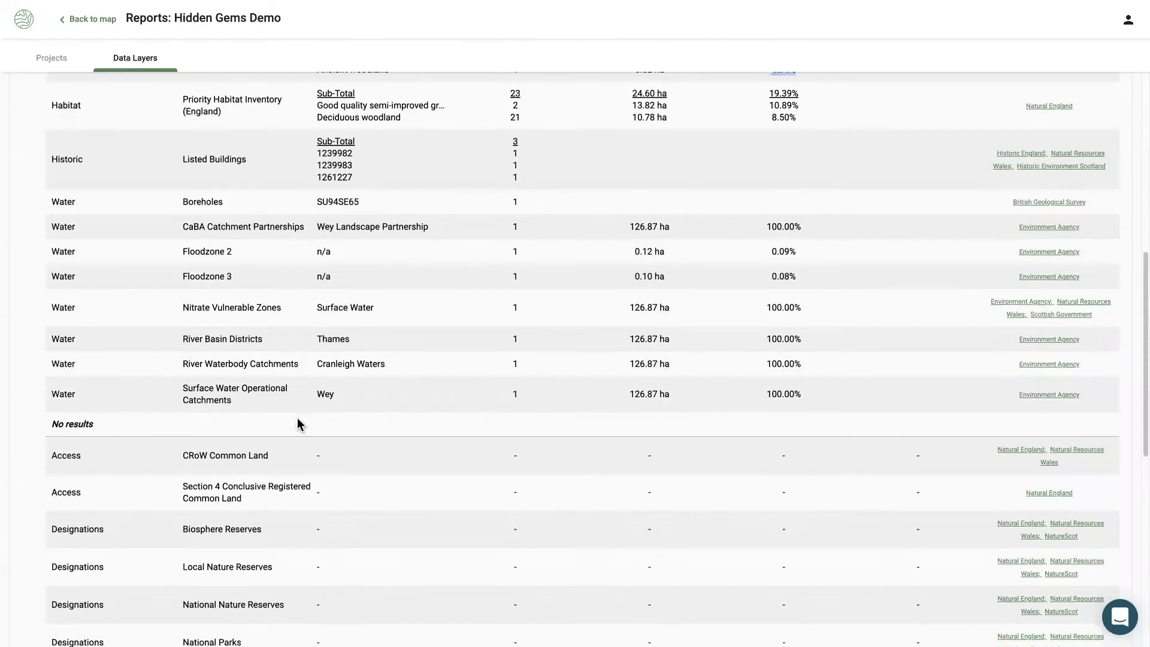
Examine the No results section, highlighting the Designations layers from Biosphere Reserves to SSSI.
scroll(298, 418, down, 4)
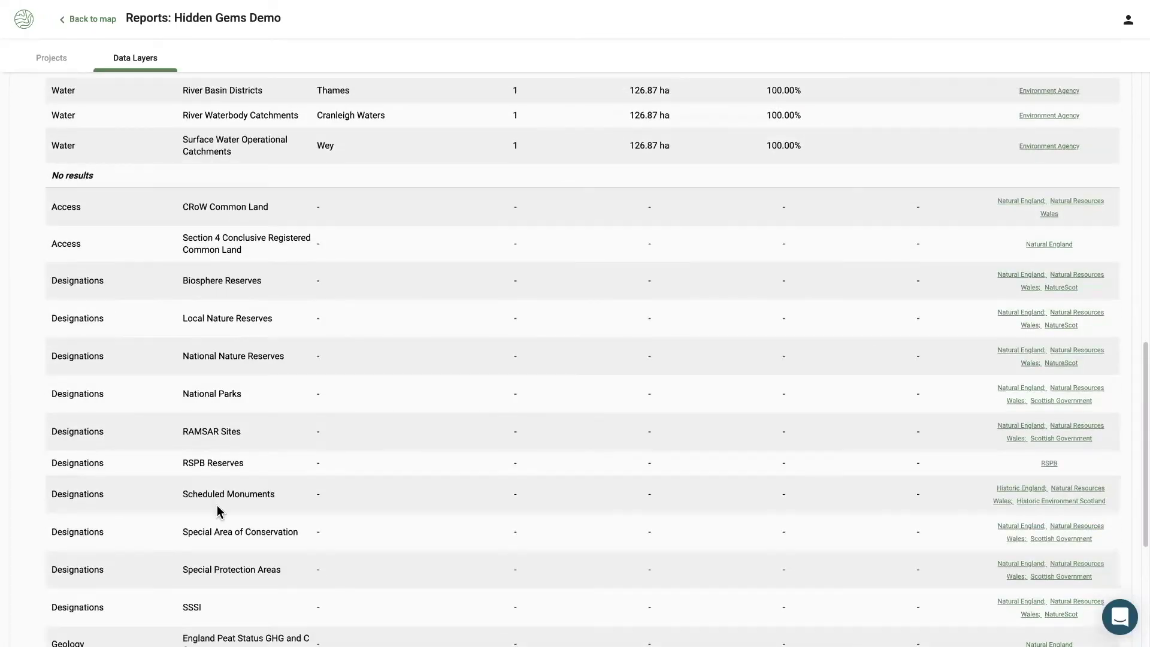
scroll(217, 510, down, 1)
scroll(215, 519, down, 1)
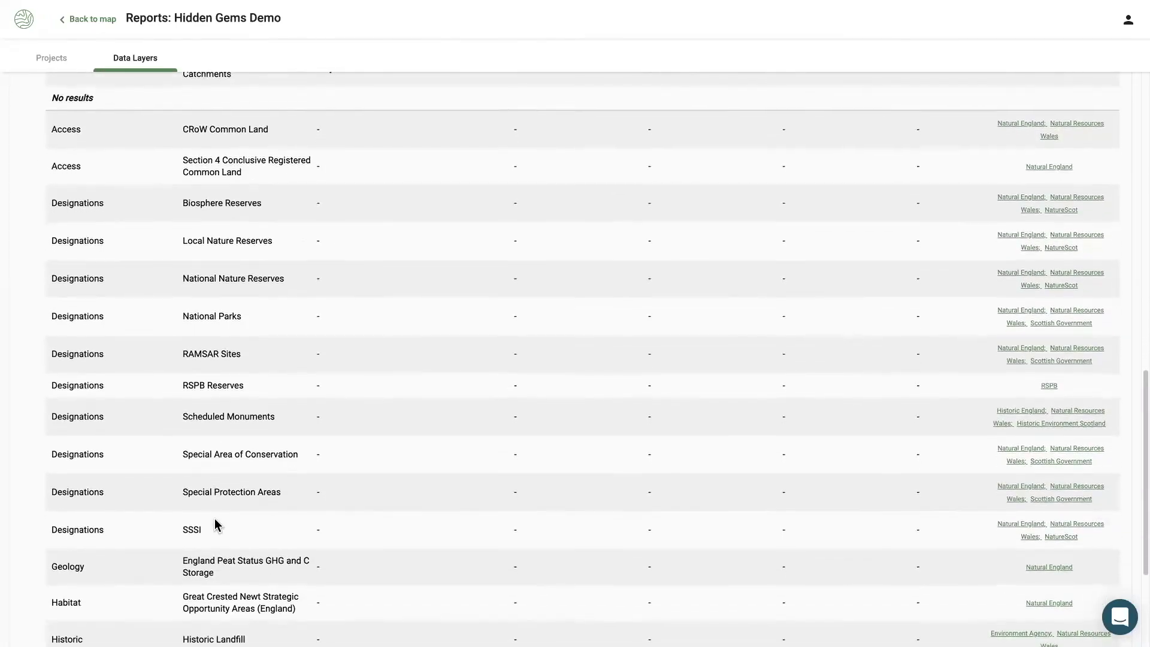
drag(206, 533, 150, 202)
click(151, 201)
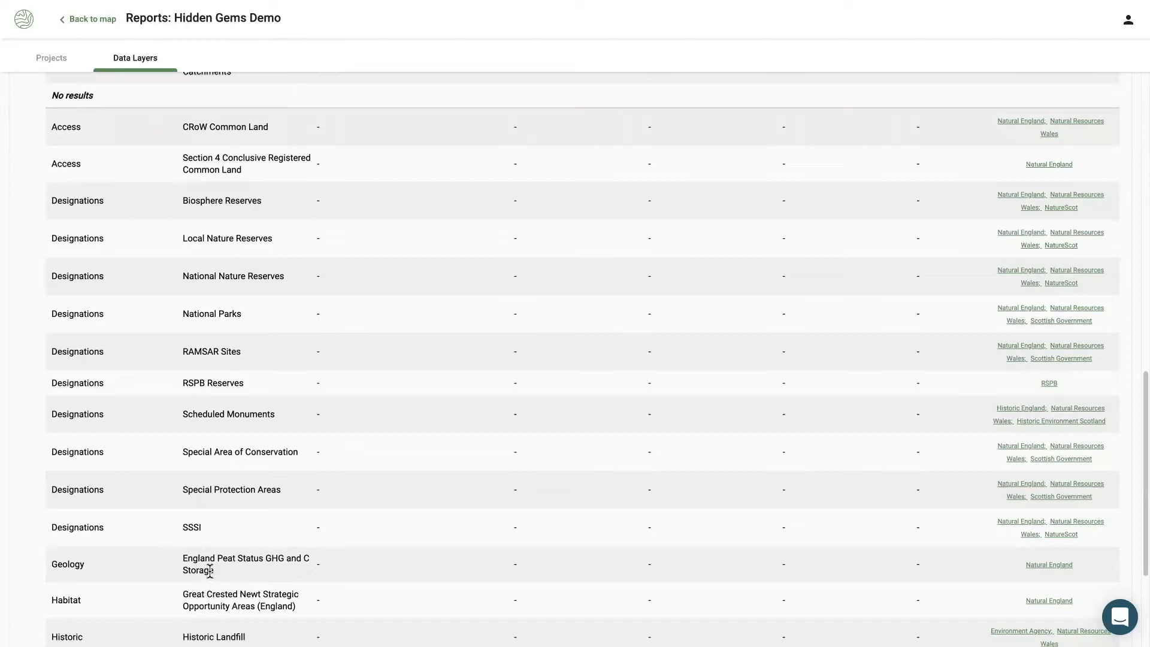
drag(209, 532, 128, 203)
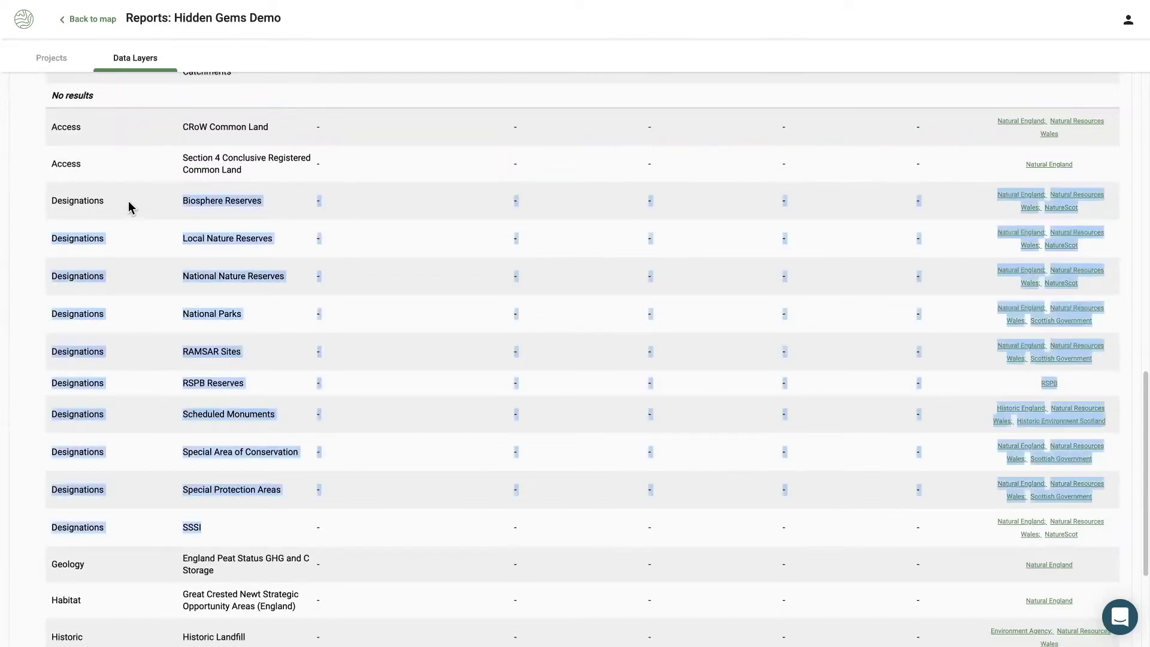
click(129, 200)
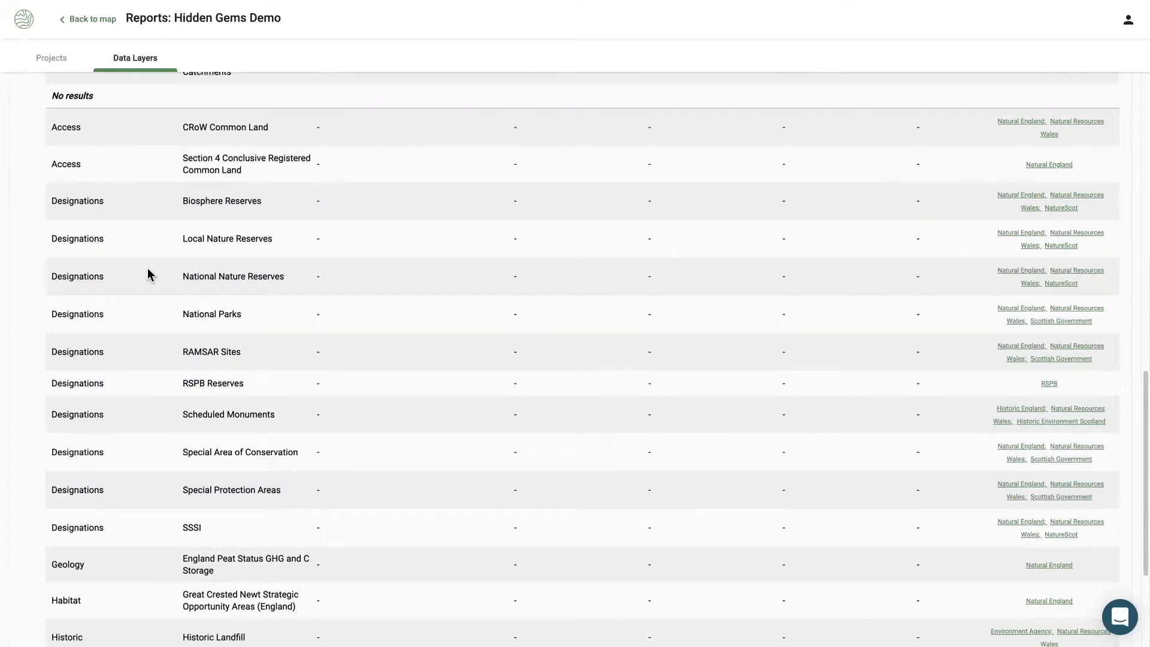
Review the demo report's results again from the first Access entry down to the Water layers.
scroll(148, 269, up, 15)
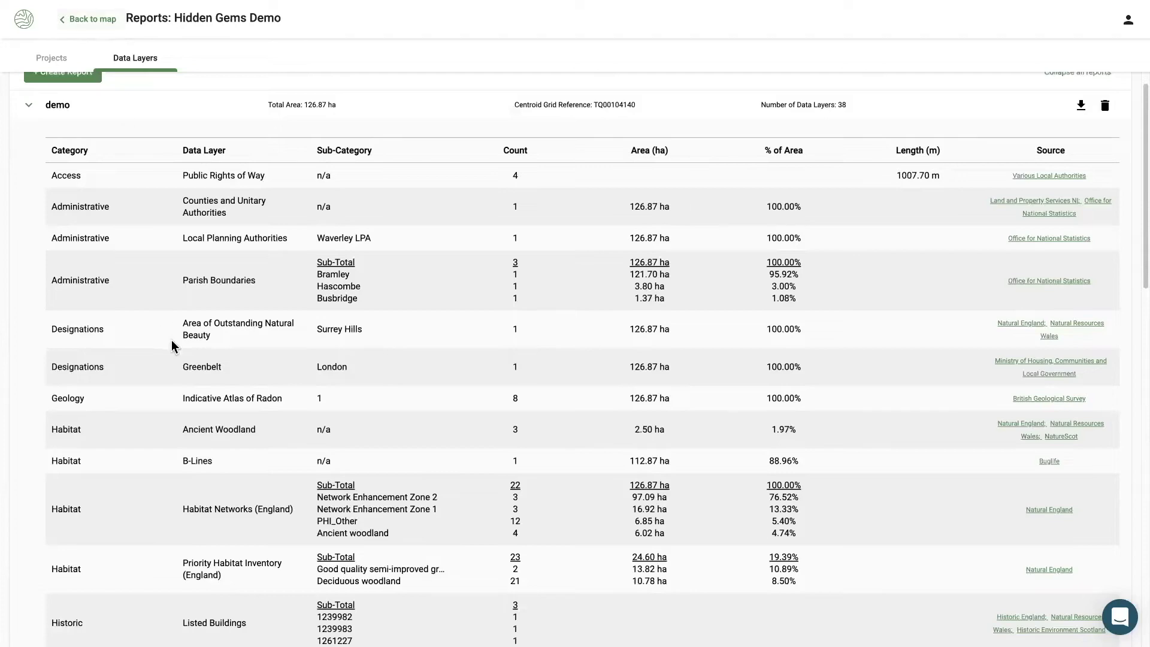
scroll(169, 352, down, 1)
scroll(169, 354, down, 7)
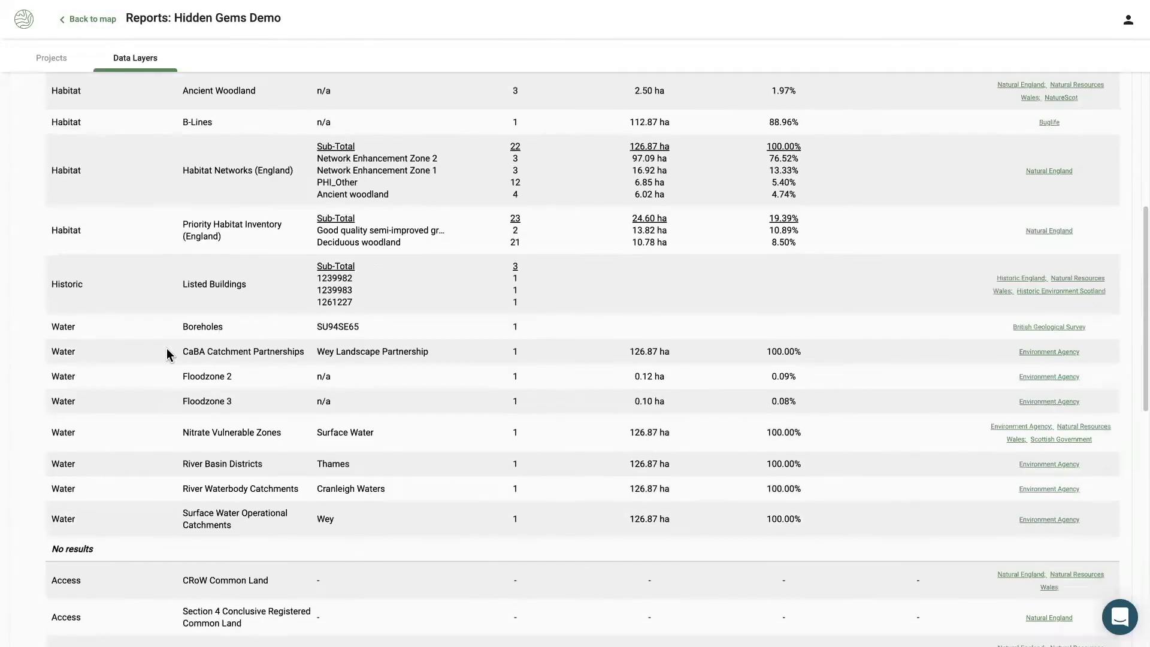
Review the demo data layers report and download it as a spreadsheet.
scroll(606, 193, down, 3)
scroll(603, 191, up, 10)
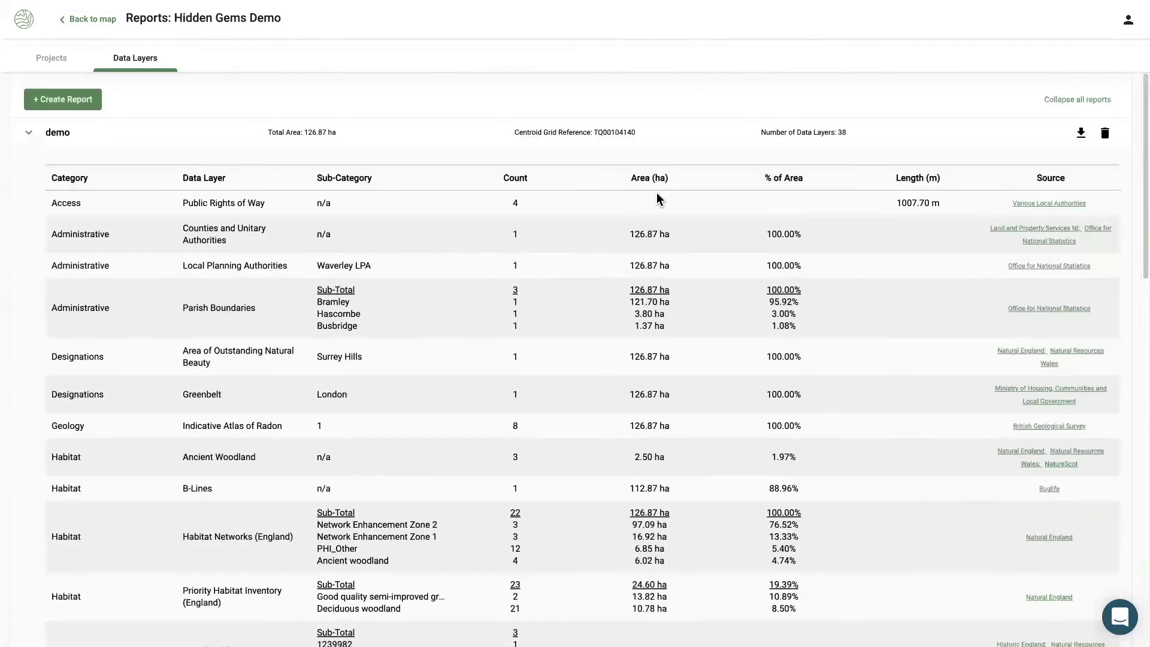
click(1083, 134)
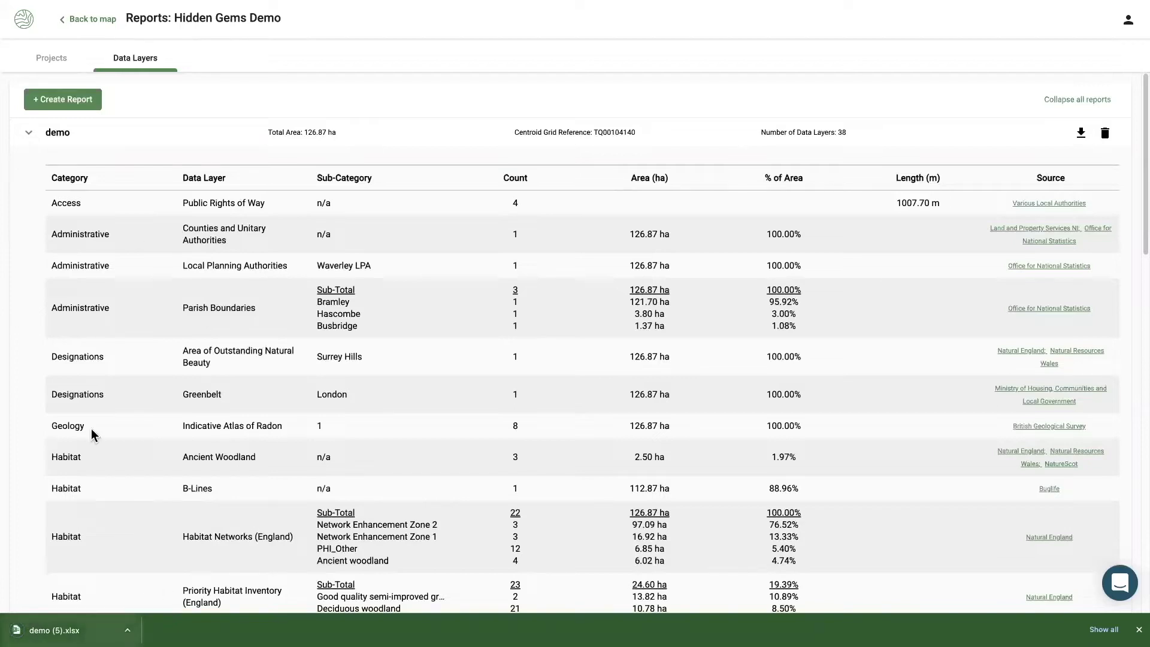
Return to the Hidden Gems Demo map, show the UKHab Baseline project and hide the Ownership project.
click(92, 22)
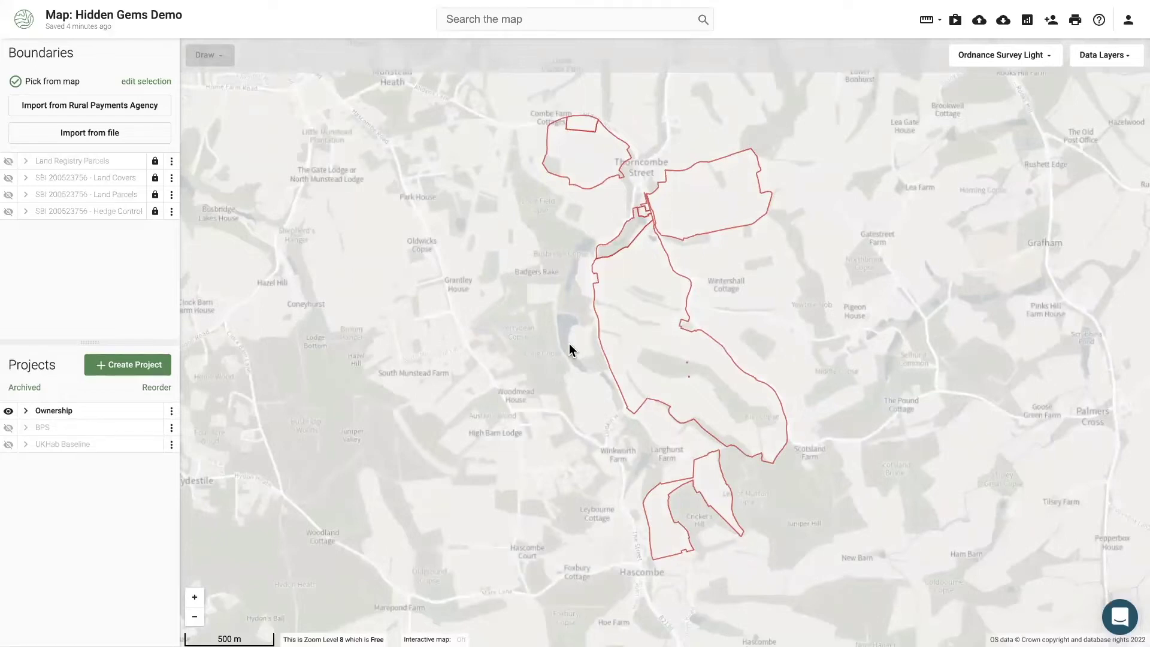
scroll(569, 343, up, 1)
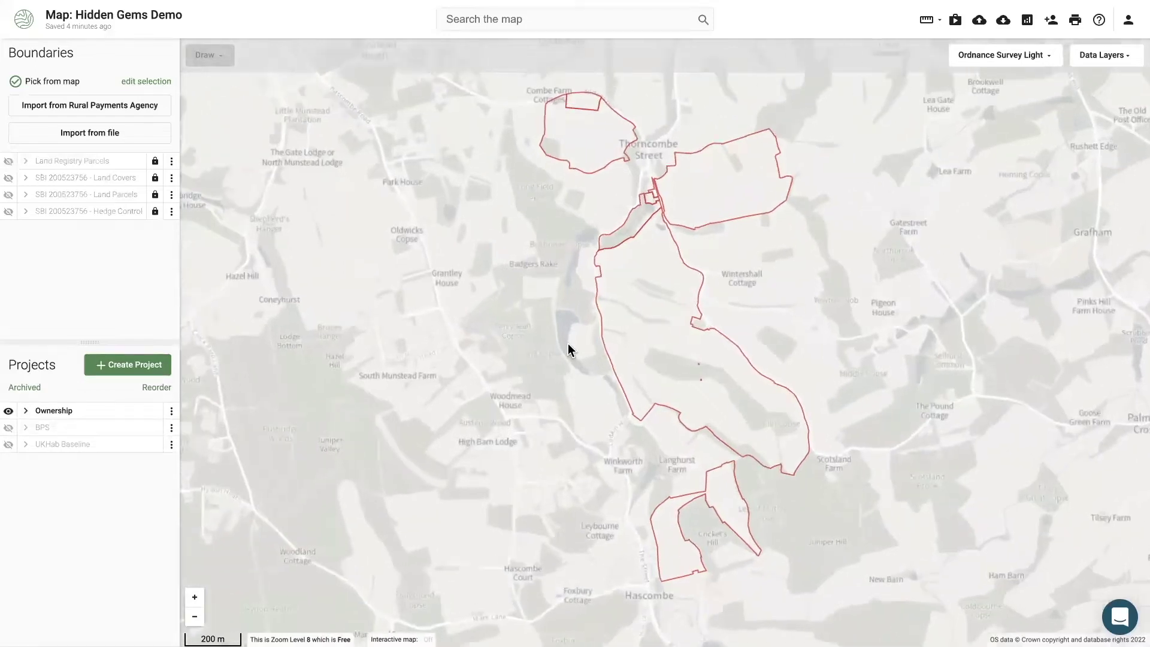
click(8, 444)
click(9, 411)
scroll(588, 340, up, 1)
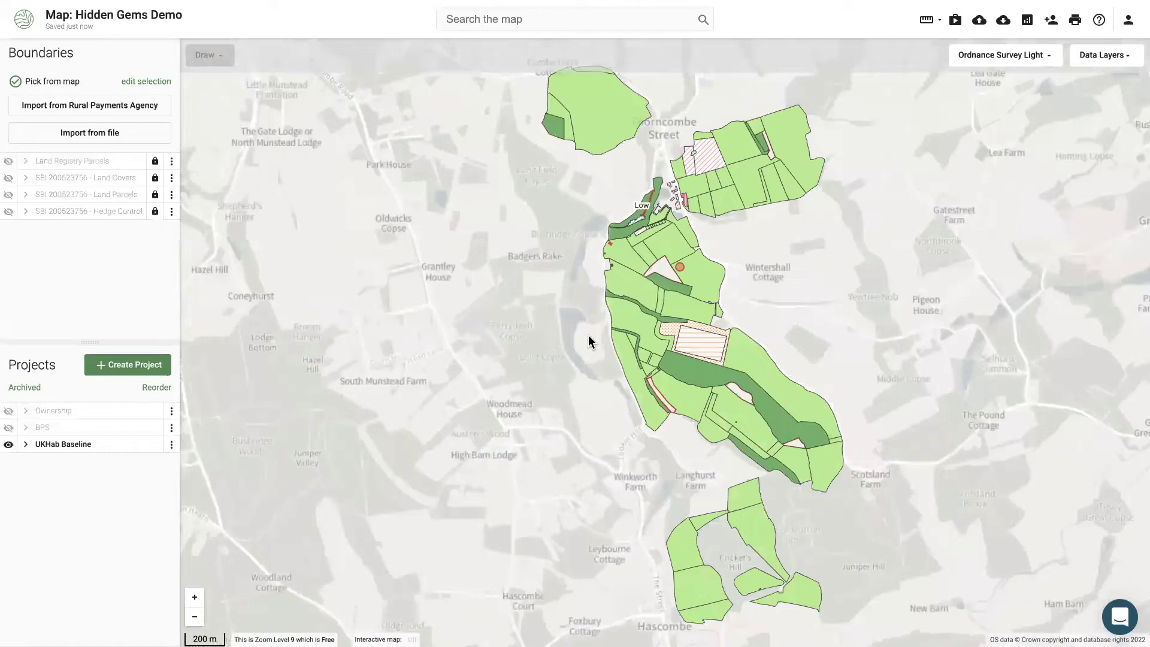
scroll(588, 340, up, 2)
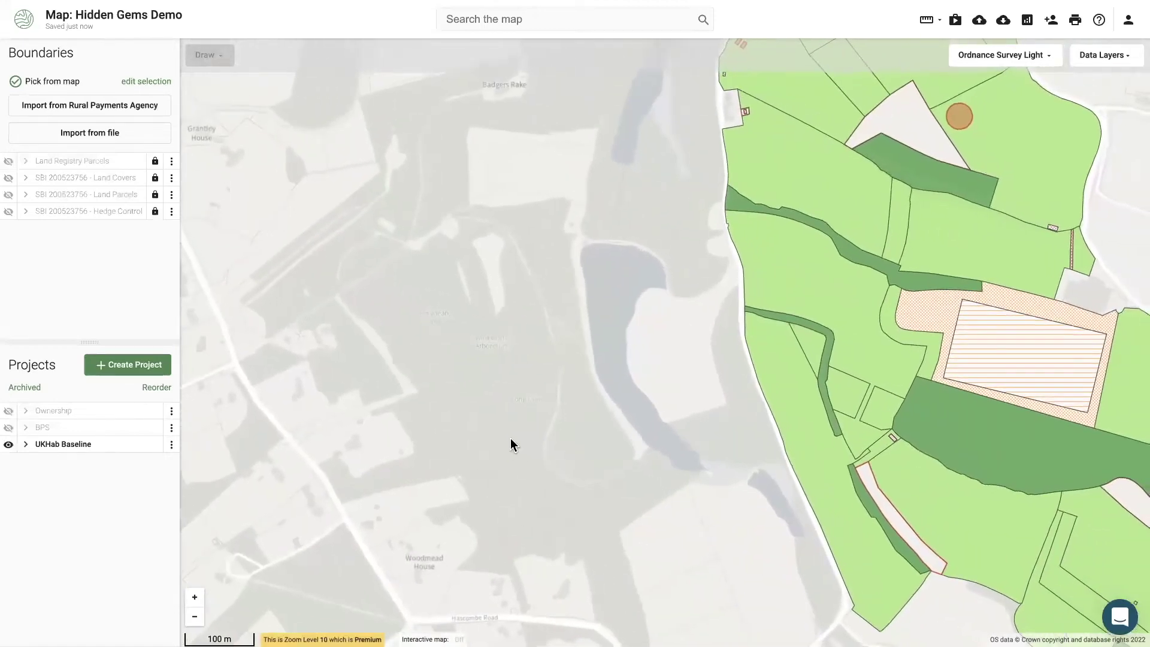
Try the Ordnance Survey basemap, comparing it with Ordnance Survey Light.
click(982, 56)
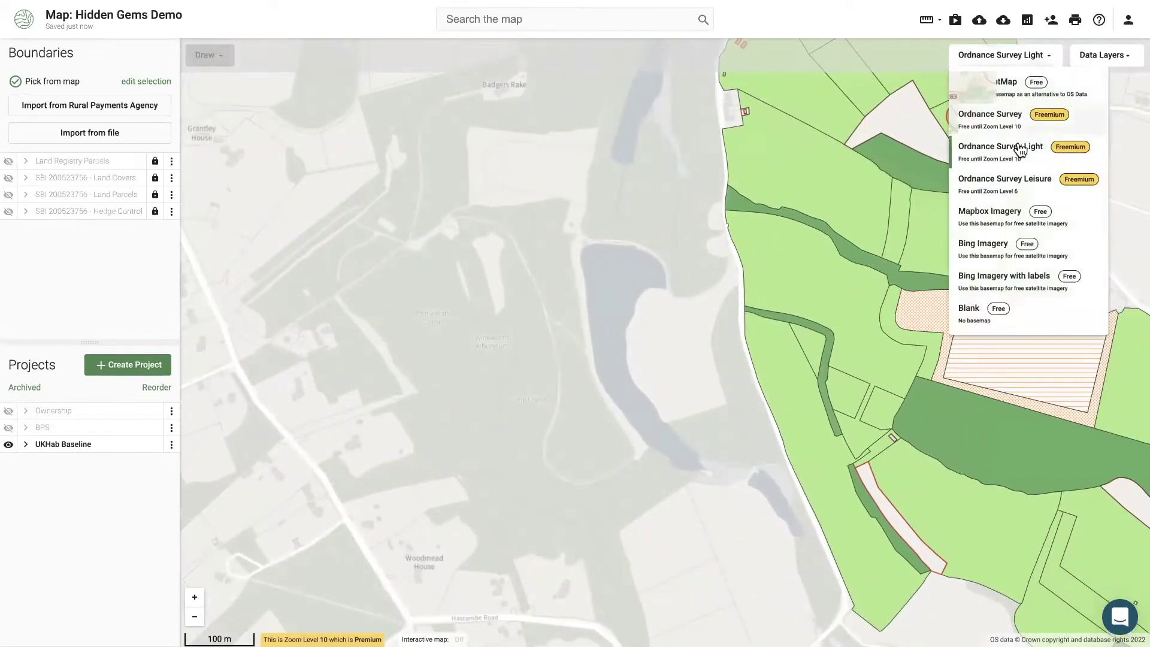
click(999, 123)
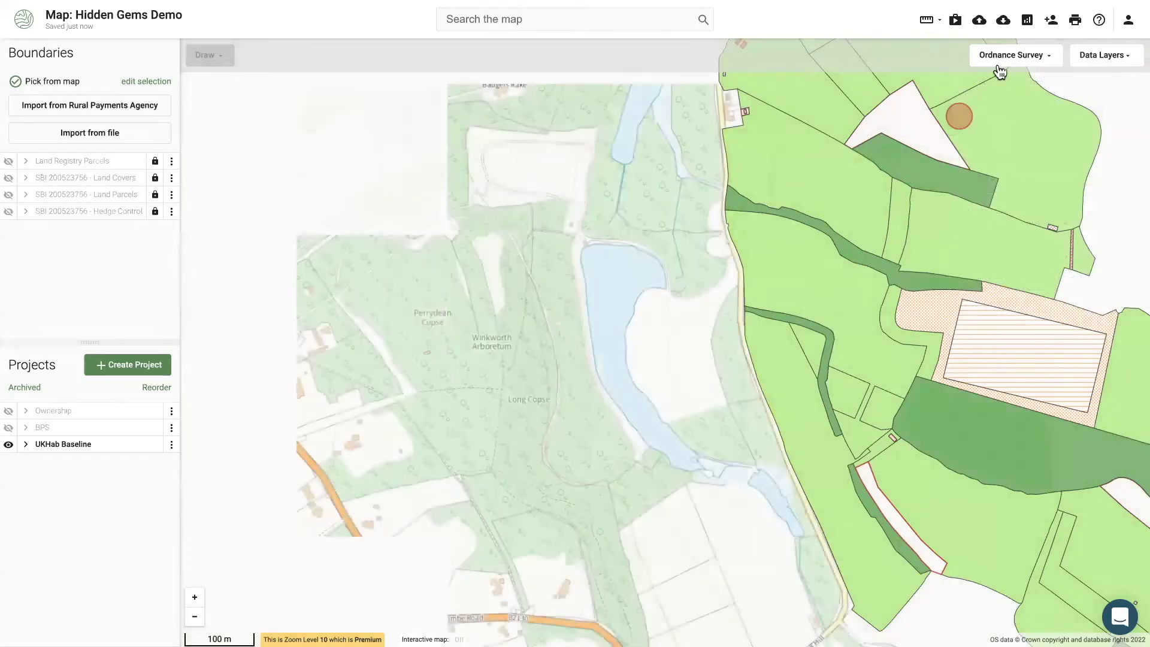
click(1045, 56)
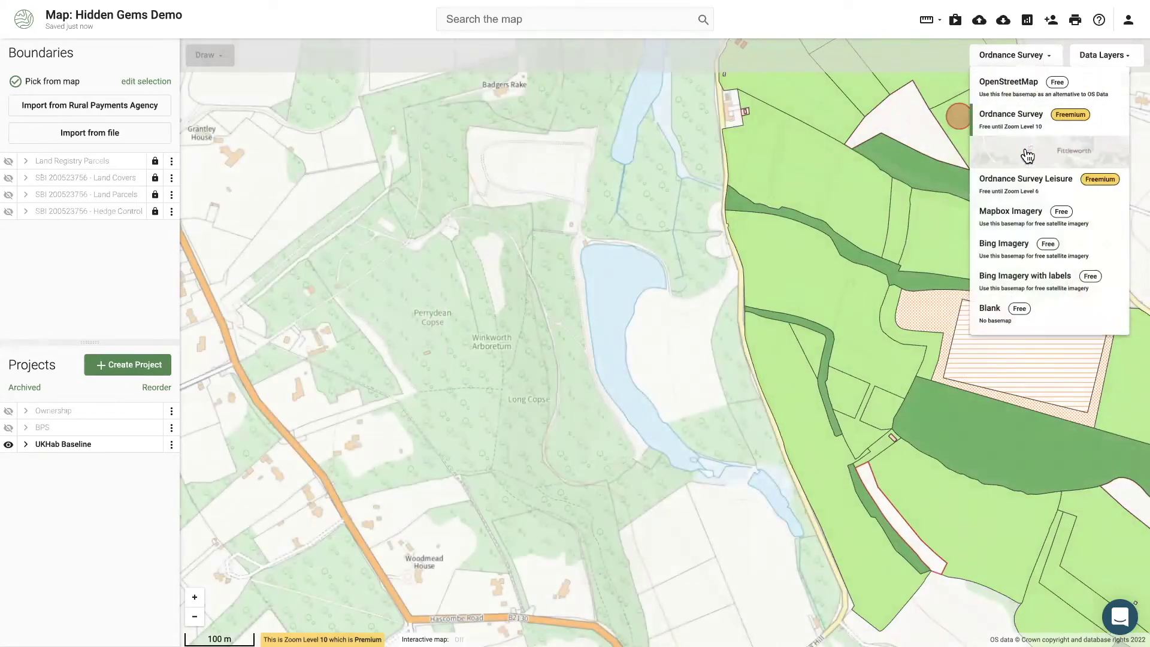
click(1027, 156)
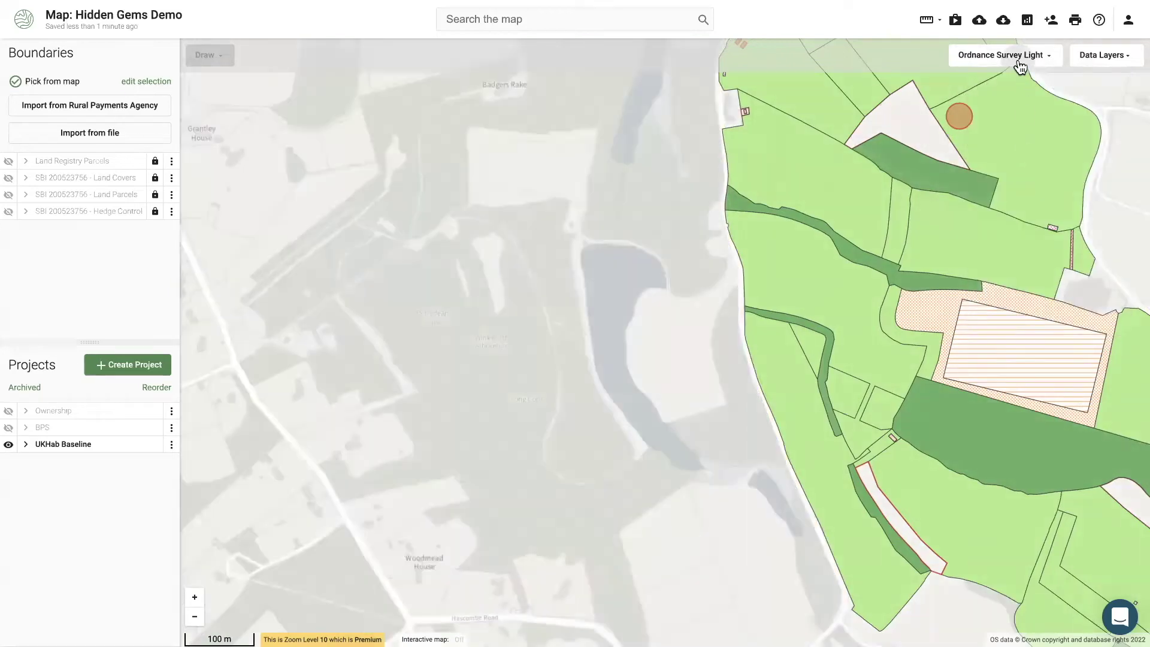
Set the basemap to Ordnance Survey and bring the lake beside Long Copse into close view.
click(1020, 64)
click(975, 114)
scroll(636, 346, up, 3)
drag(481, 411, 421, 360)
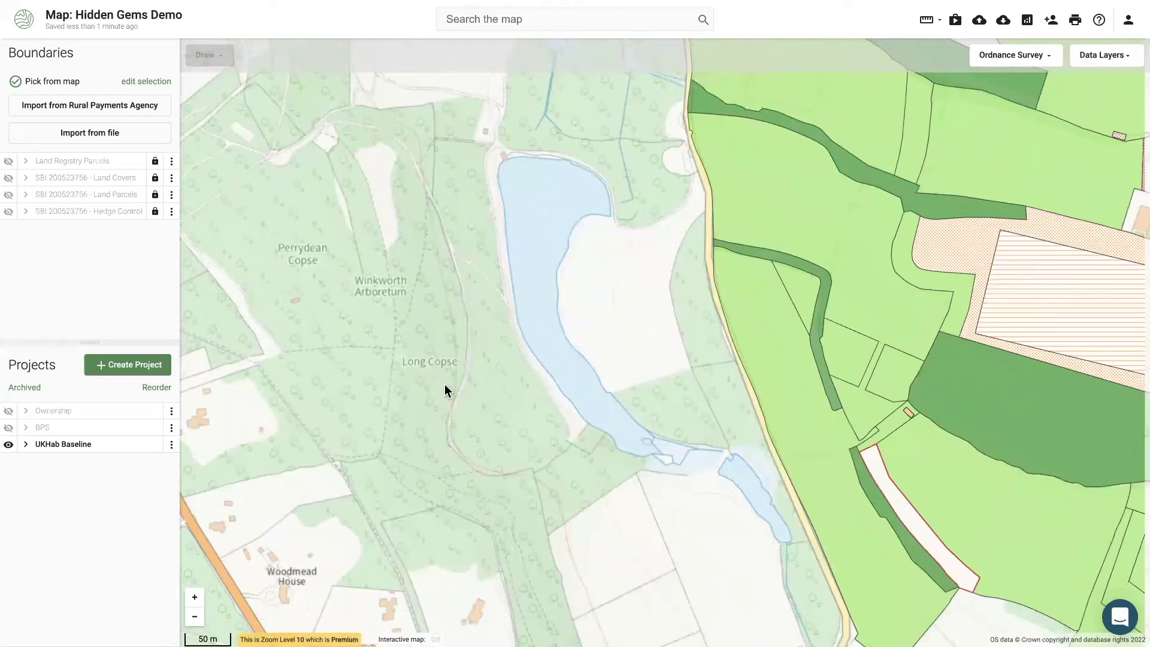
drag(509, 314, 447, 303)
scroll(447, 303, up, 3)
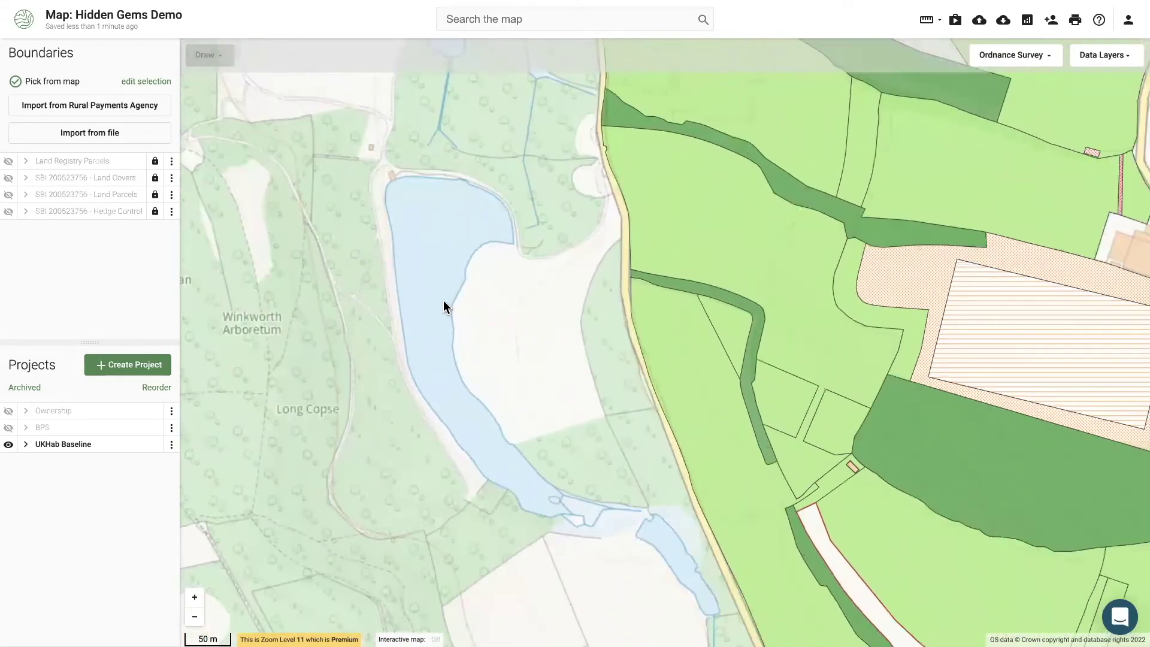
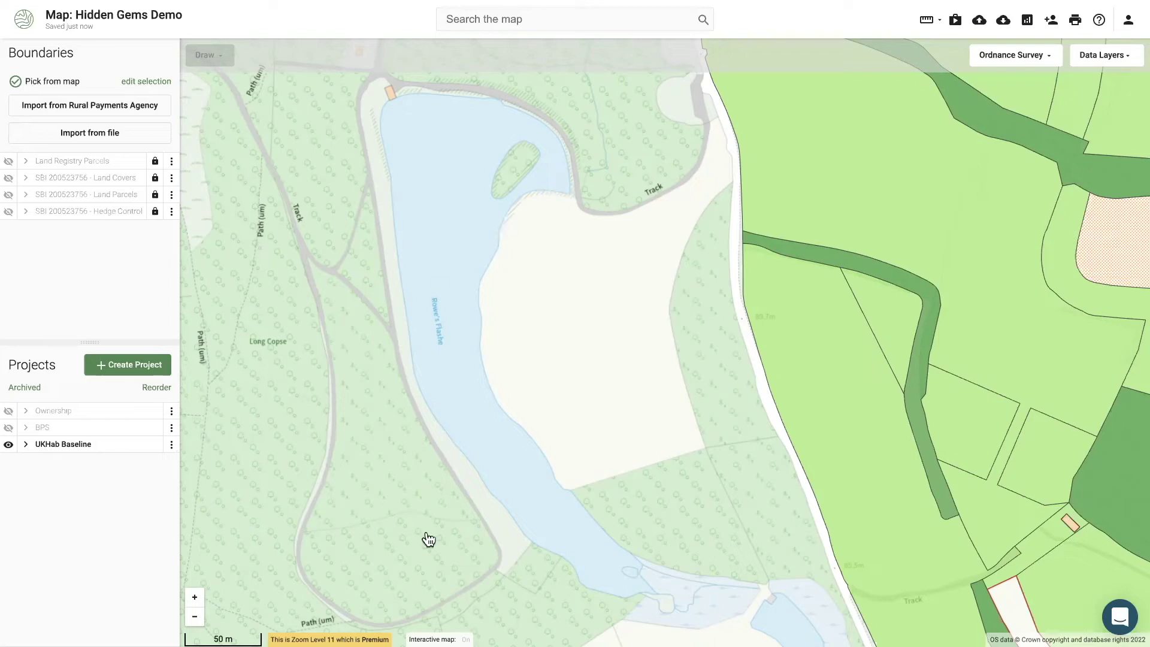
Trace the outline of the Rowe's Flashe lake as an area of about 2.17 ha in the UKHab Baseline project.
click(84, 450)
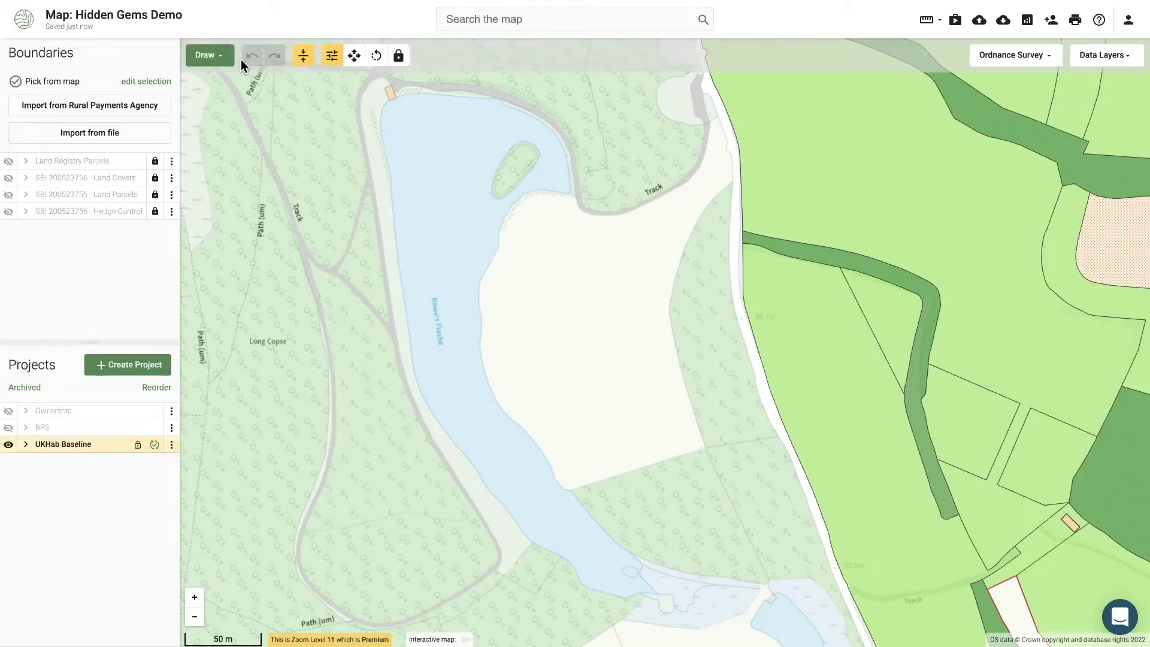
click(216, 55)
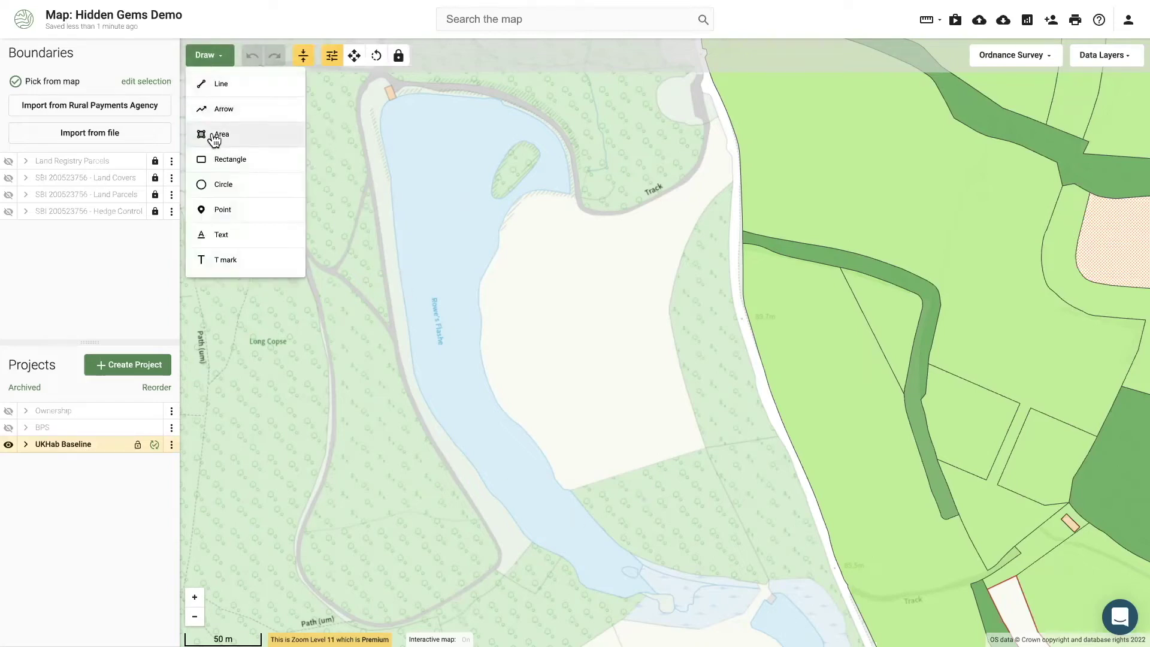
click(214, 135)
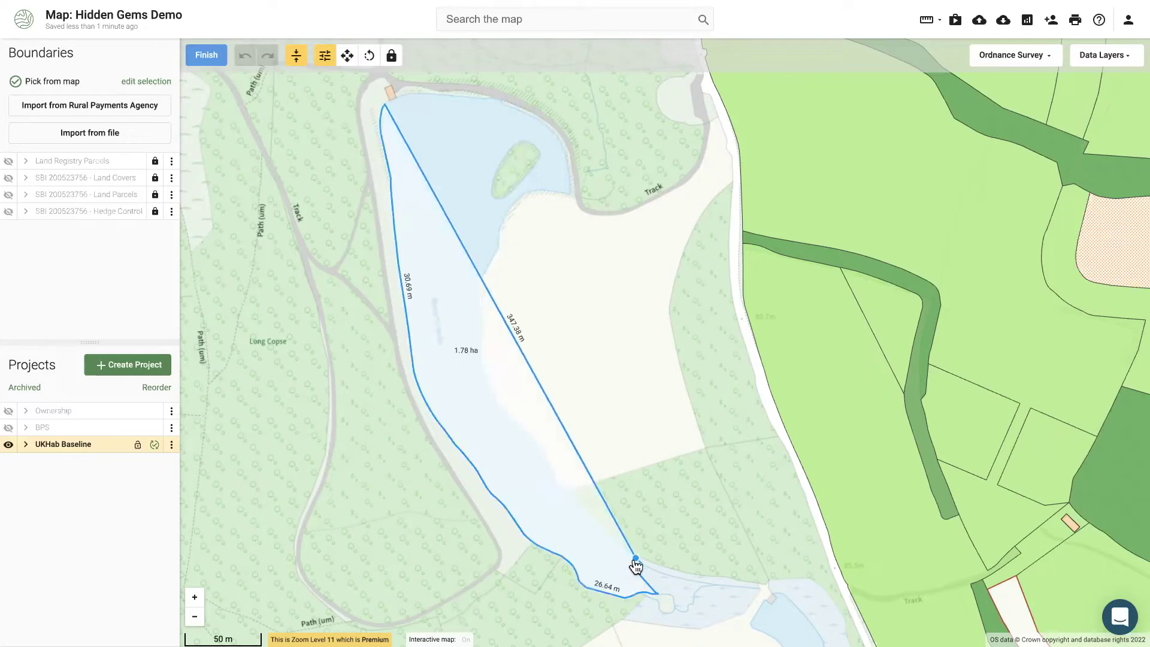
click(606, 534)
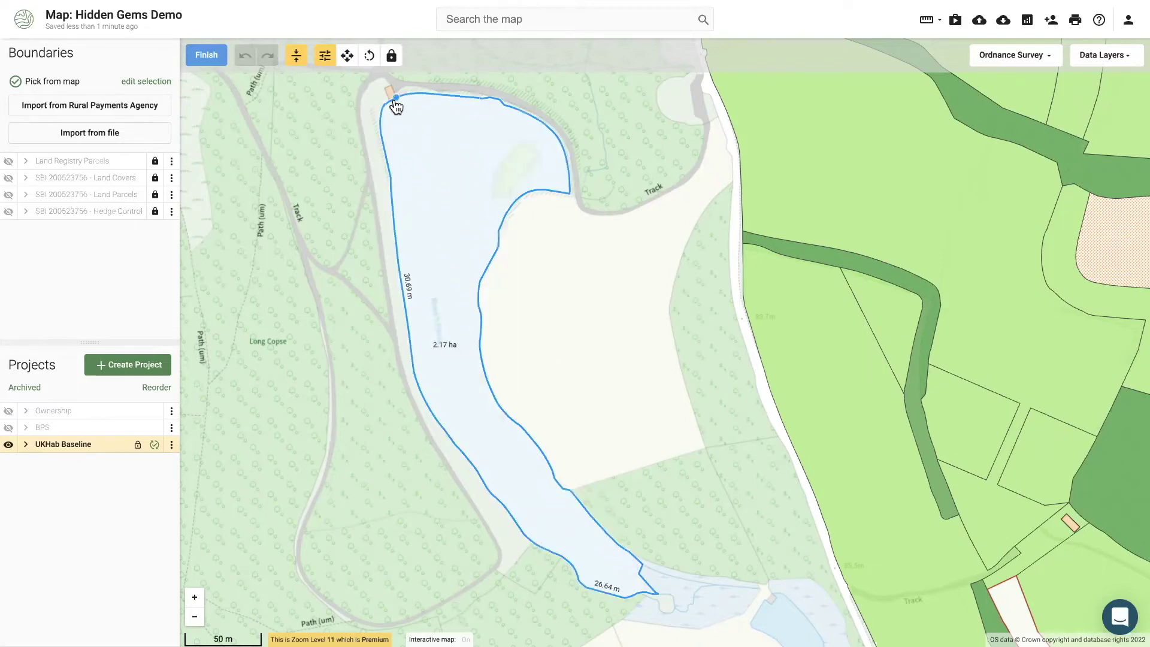
click(396, 104)
click(206, 55)
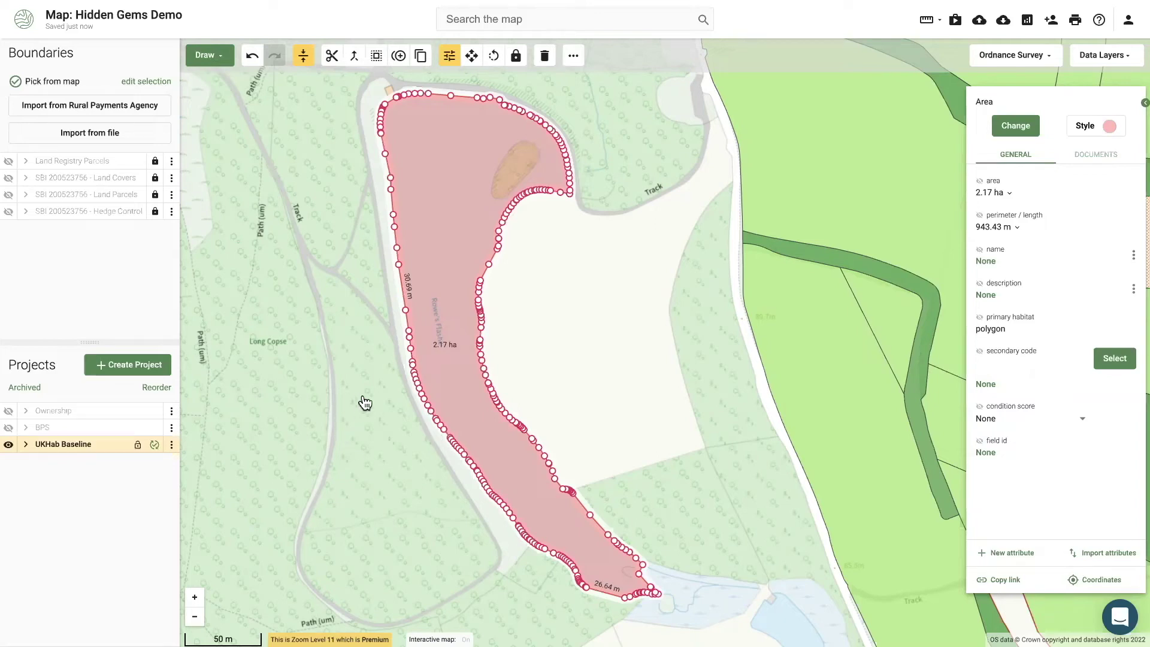
Change the lake area's feature type to Standing open water and canals (r1).
click(1018, 128)
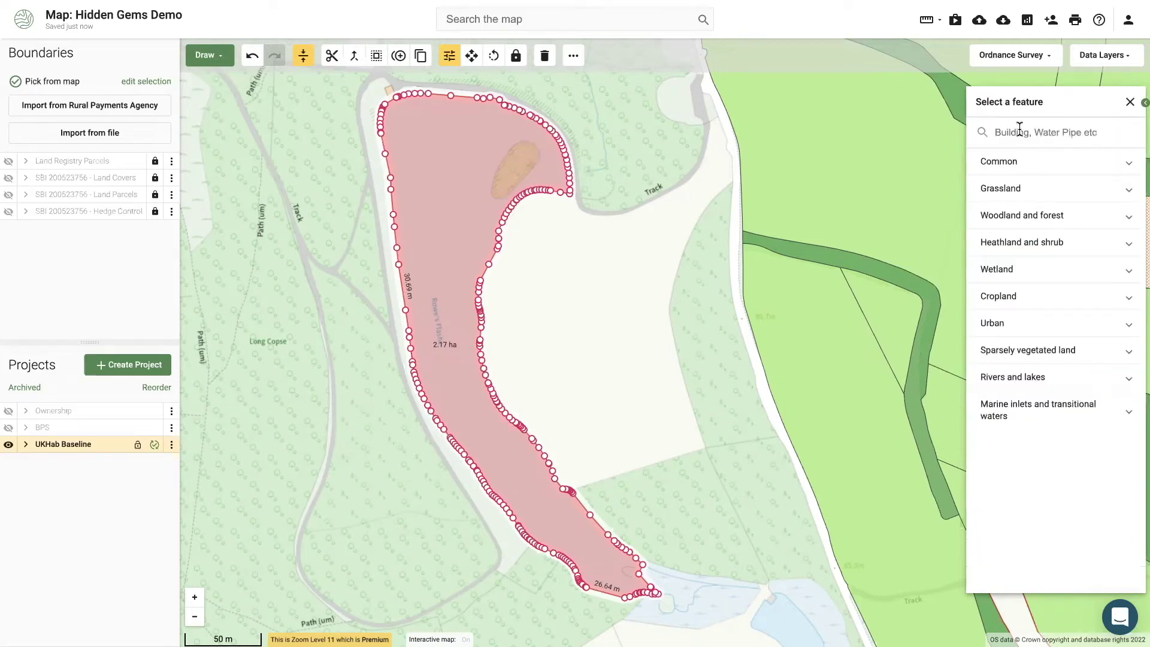
text(r1)
click(1026, 163)
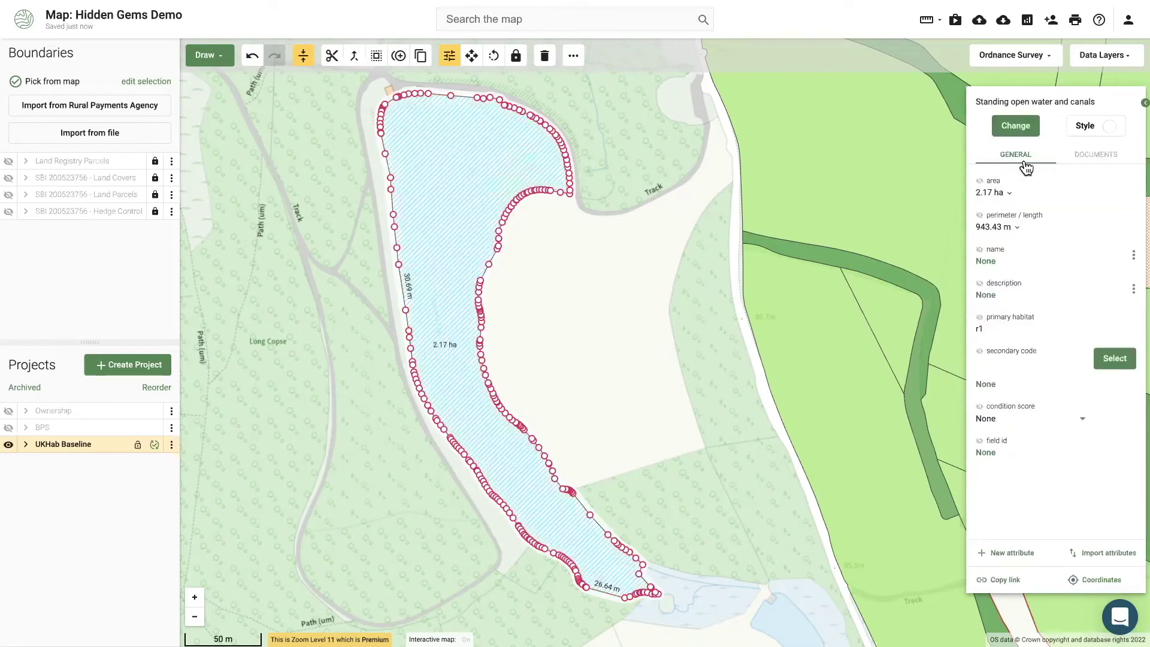
Locate the standing open water feature within the UKHab Baseline project and hide it to expose the basemap island.
click(25, 445)
scroll(56, 508, down, 10)
scroll(52, 496, down, 8)
scroll(58, 493, up, 12)
mouse_move(175, 396)
mouse_down()
mouse_move(177, 572)
mouse_move(189, 384)
mouse_up()
click(34, 466)
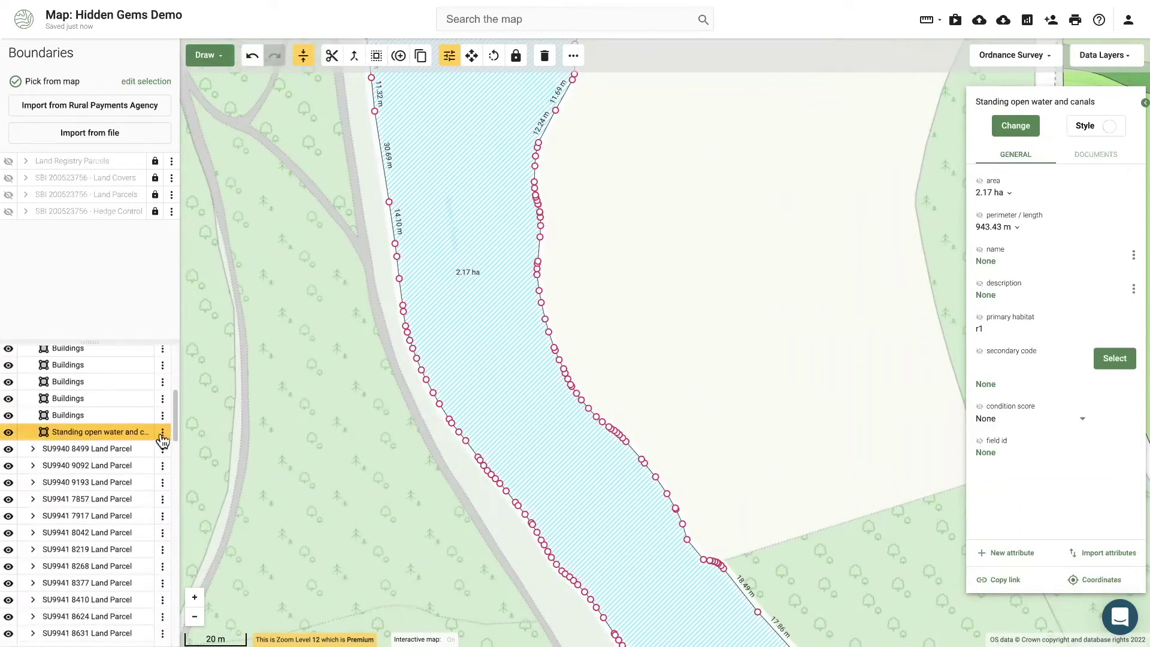
click(9, 431)
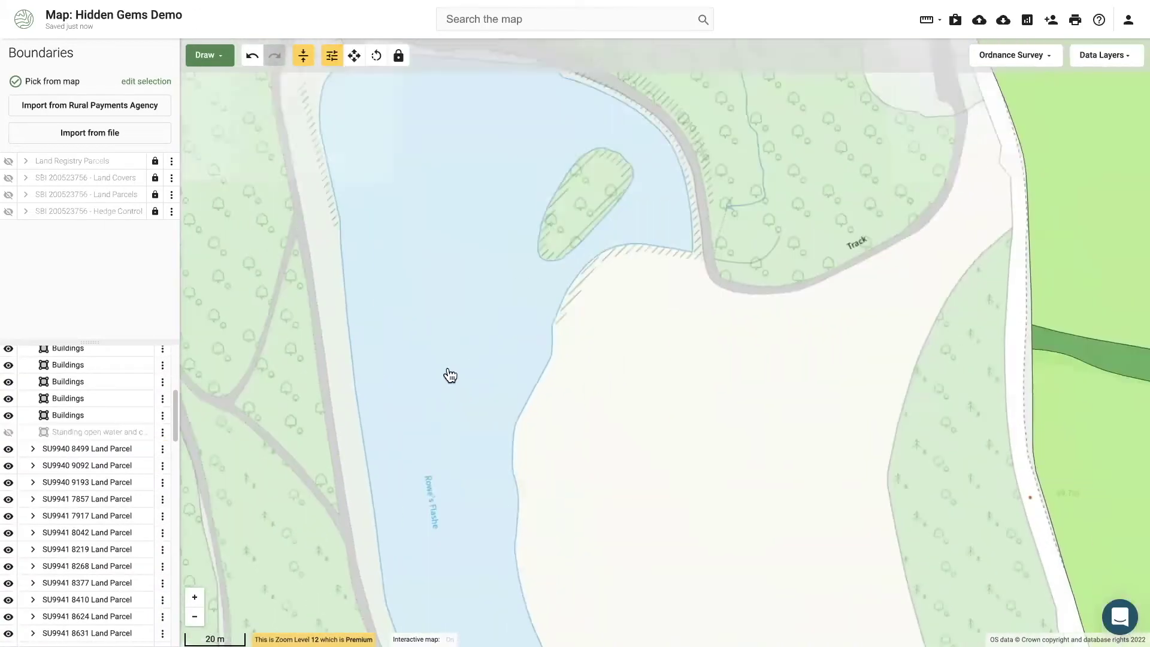
Trace the island in the northern part of the lake as an area of about 0.06 ha.
click(219, 58)
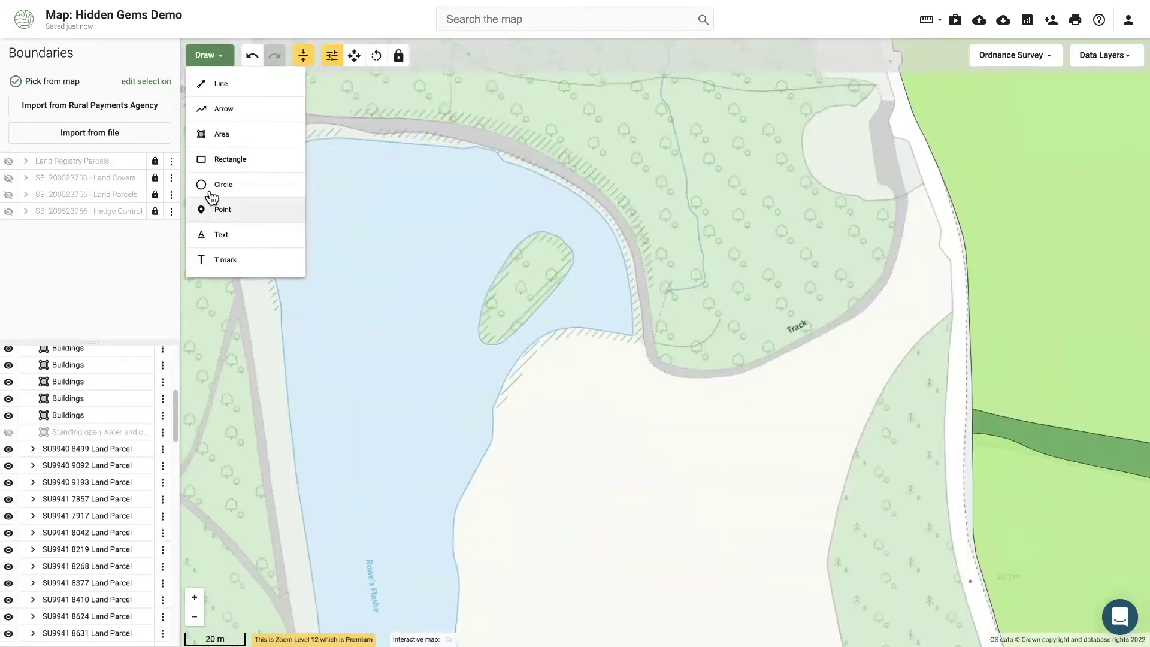
click(221, 135)
mouse_move(532, 235)
mouse_down()
mouse_move(478, 334)
mouse_move(495, 332)
mouse_move(494, 347)
mouse_up()
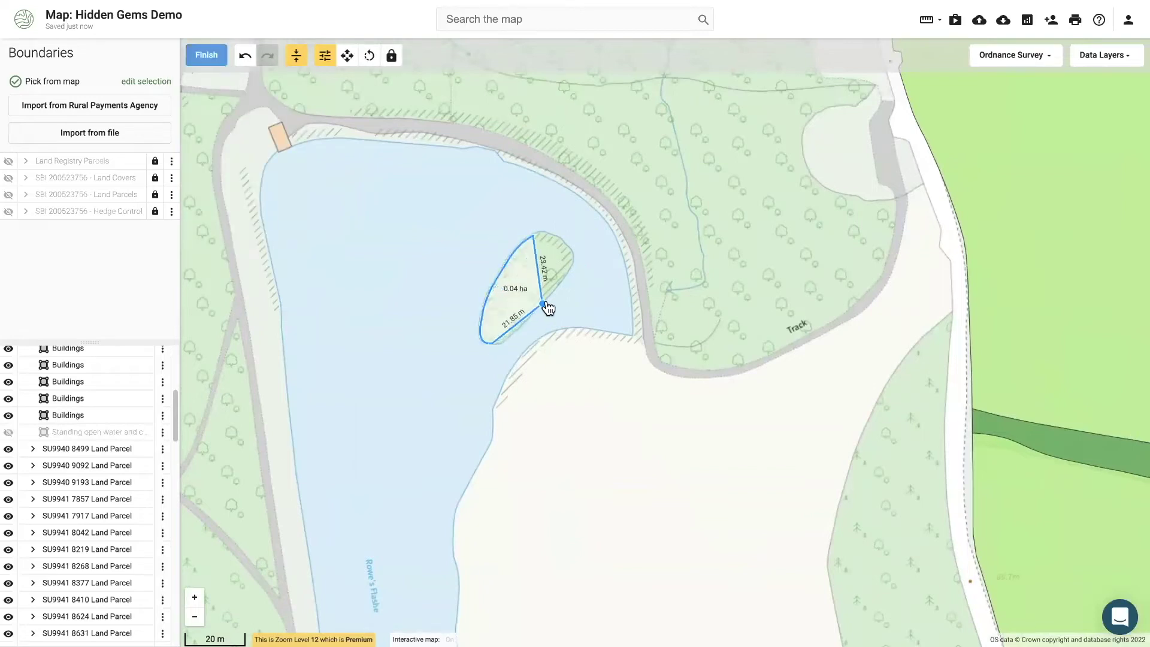
mouse_move(502, 342)
mouse_down()
mouse_move(558, 288)
mouse_move(538, 307)
mouse_move(559, 237)
mouse_move(542, 235)
mouse_up()
click(203, 56)
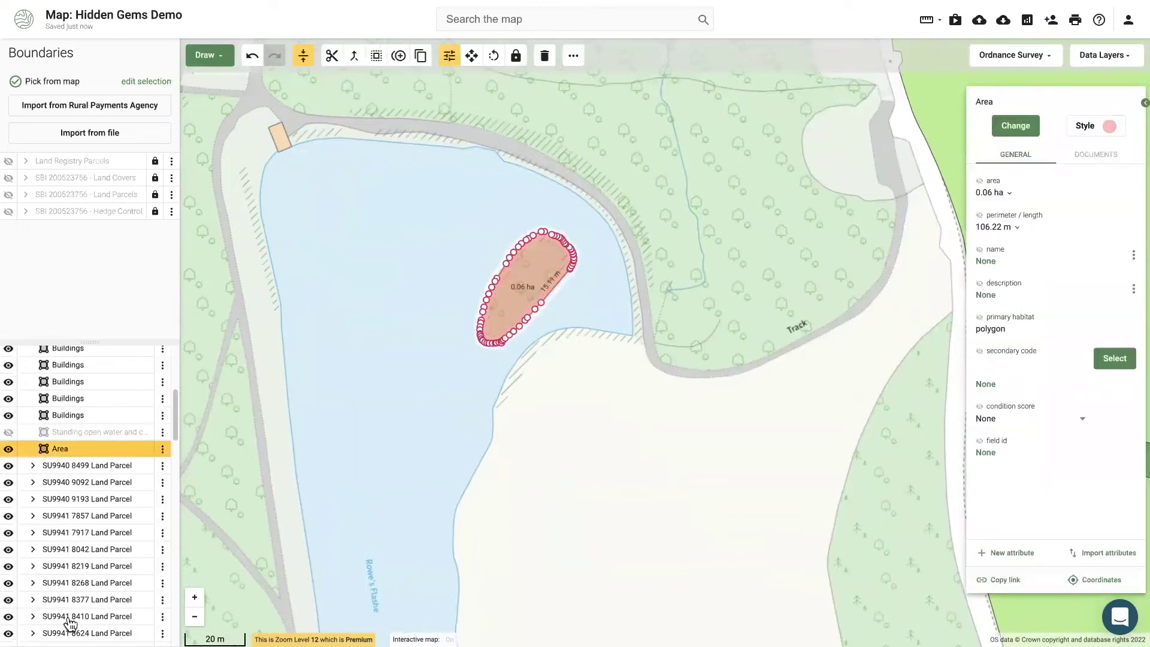
Subtract the island area from the lake feature, show the lake again and check both shapes.
click(376, 55)
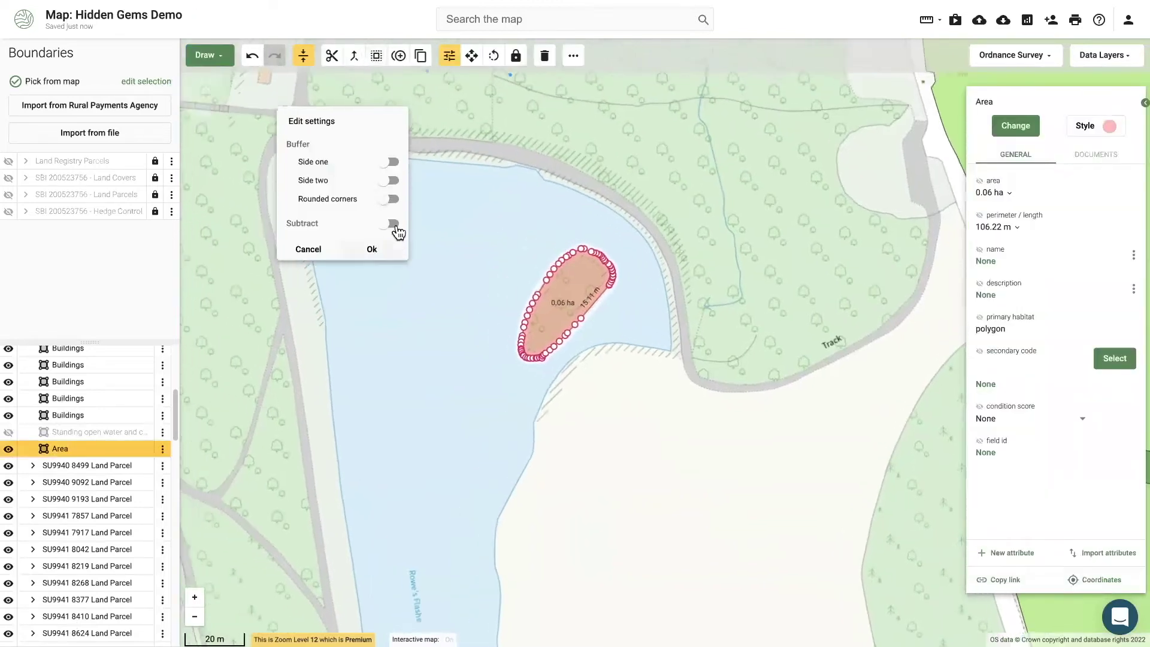
click(372, 250)
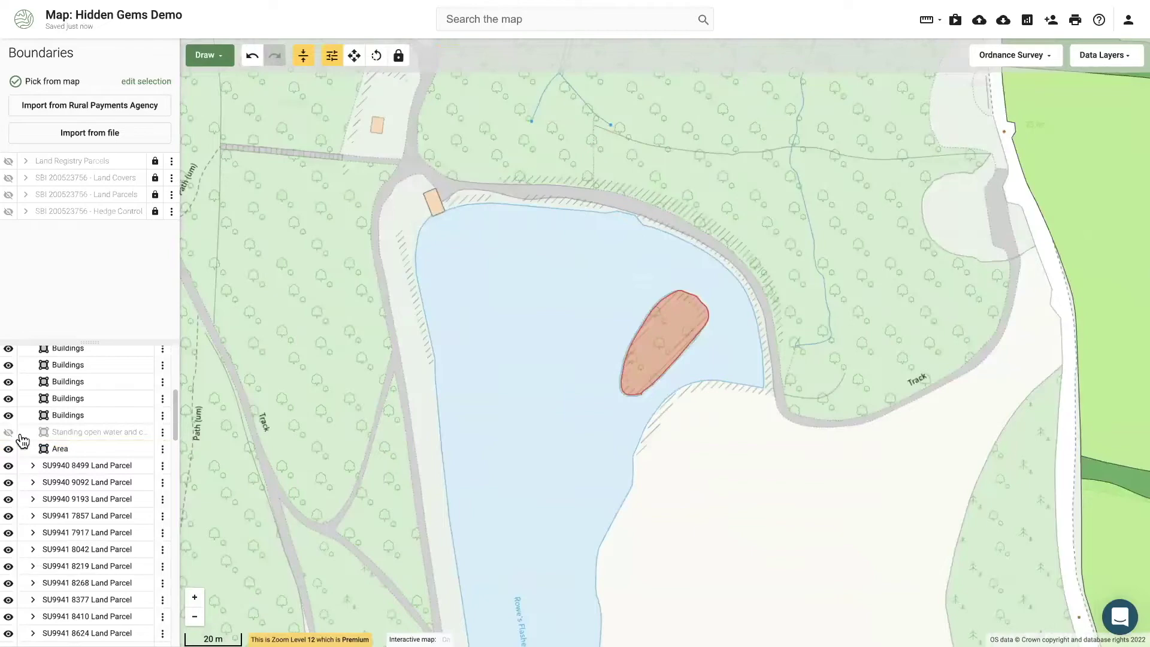
click(532, 372)
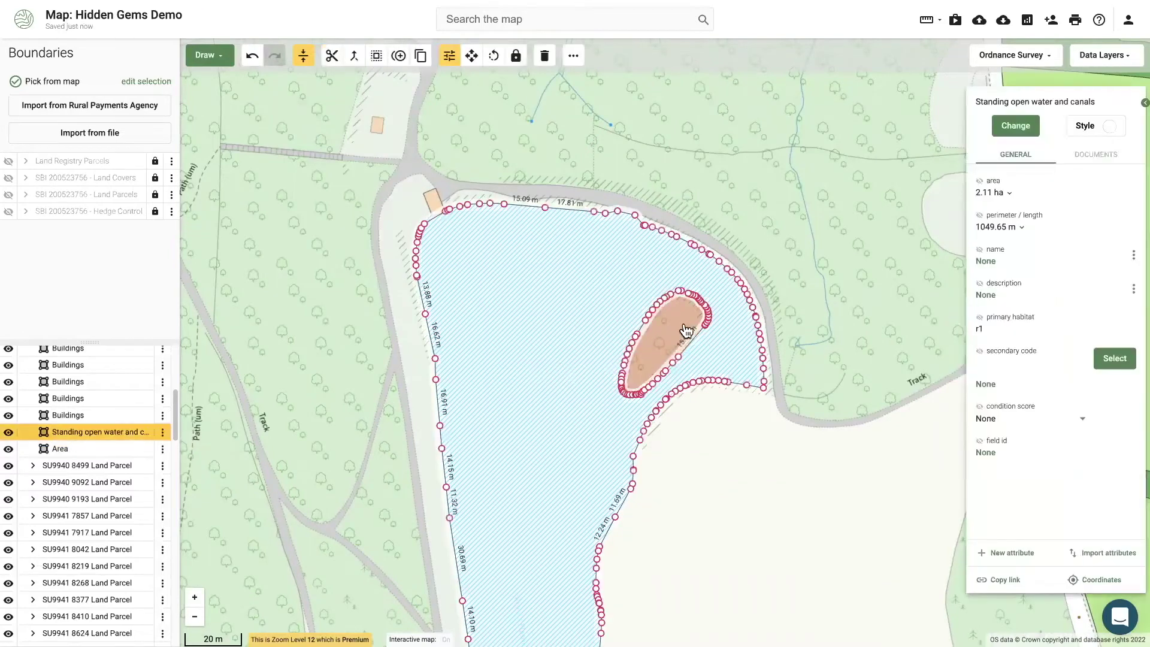
click(687, 332)
click(617, 337)
click(657, 348)
click(555, 318)
Change the island area's feature type to Grassland.
click(669, 329)
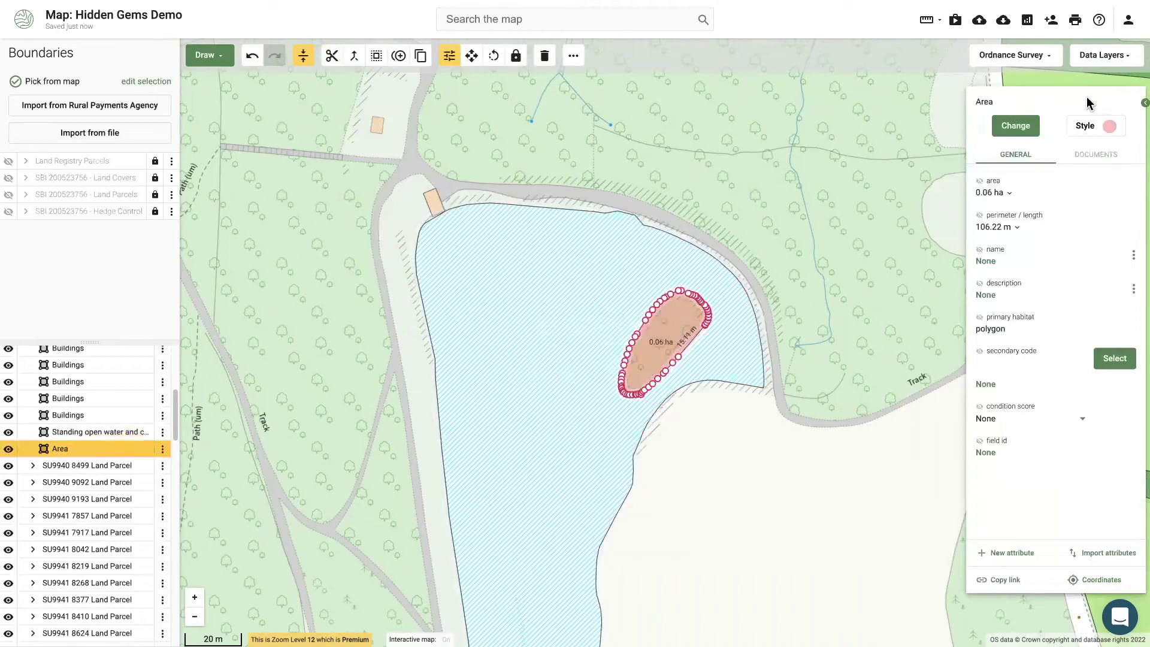
click(1021, 137)
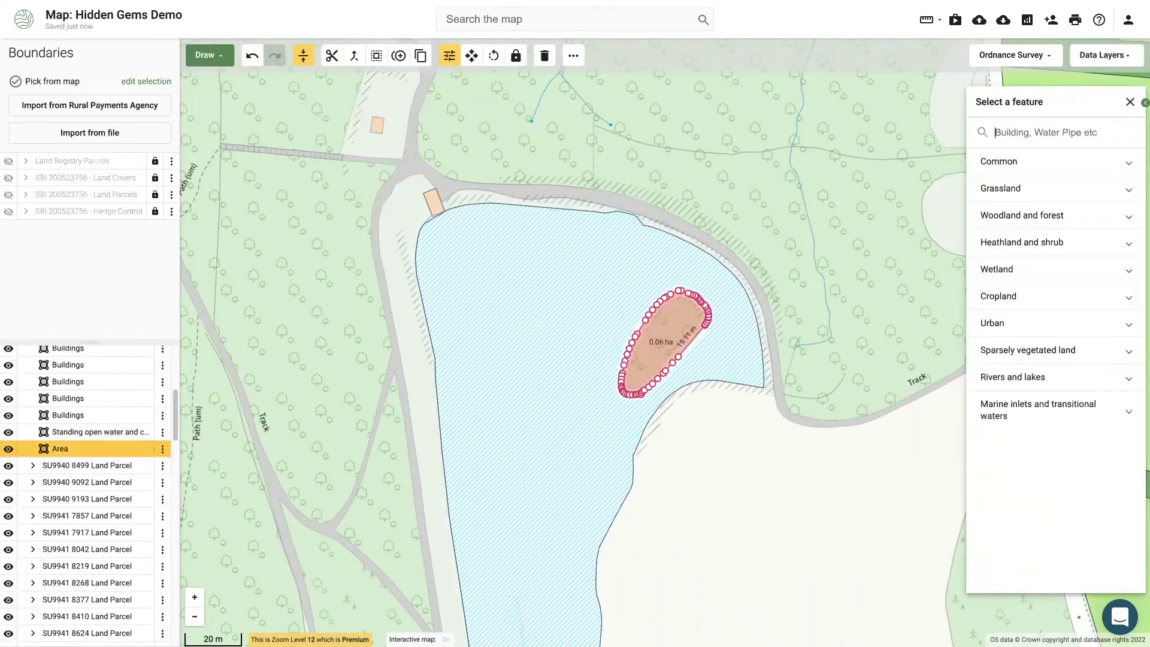
text(grass)
click(1019, 170)
click(415, 426)
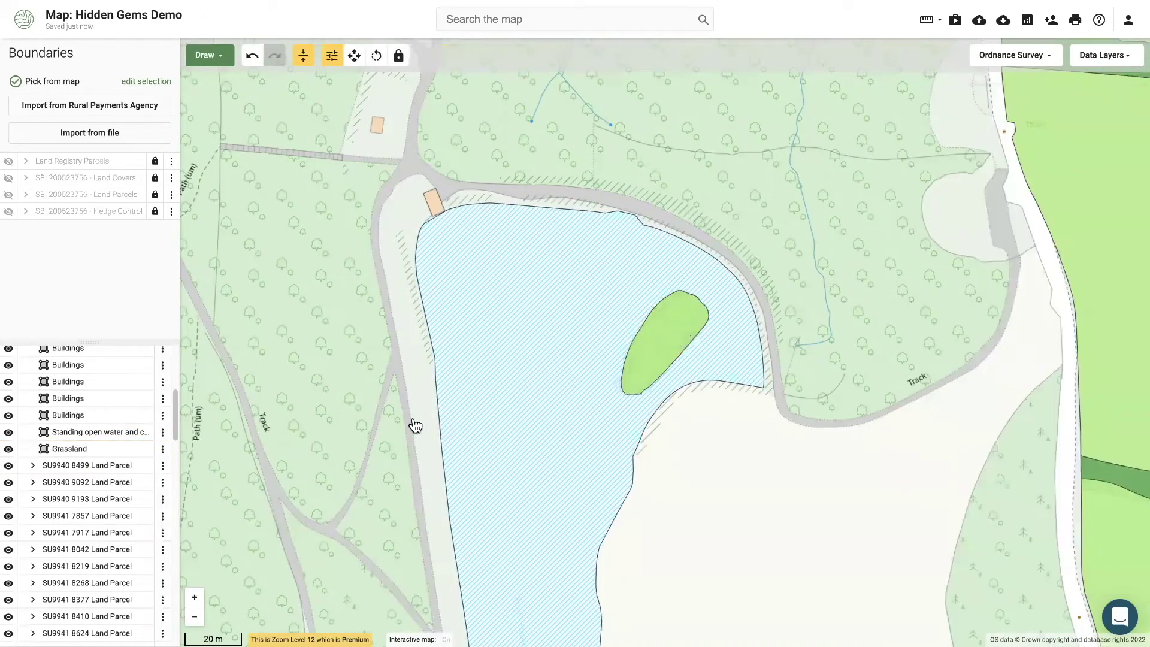
Trace the plot of roadside buildings east of the woodland, including its small eastern outbuilding, as an area of about 0.19 ha.
scroll(415, 426, down, 3)
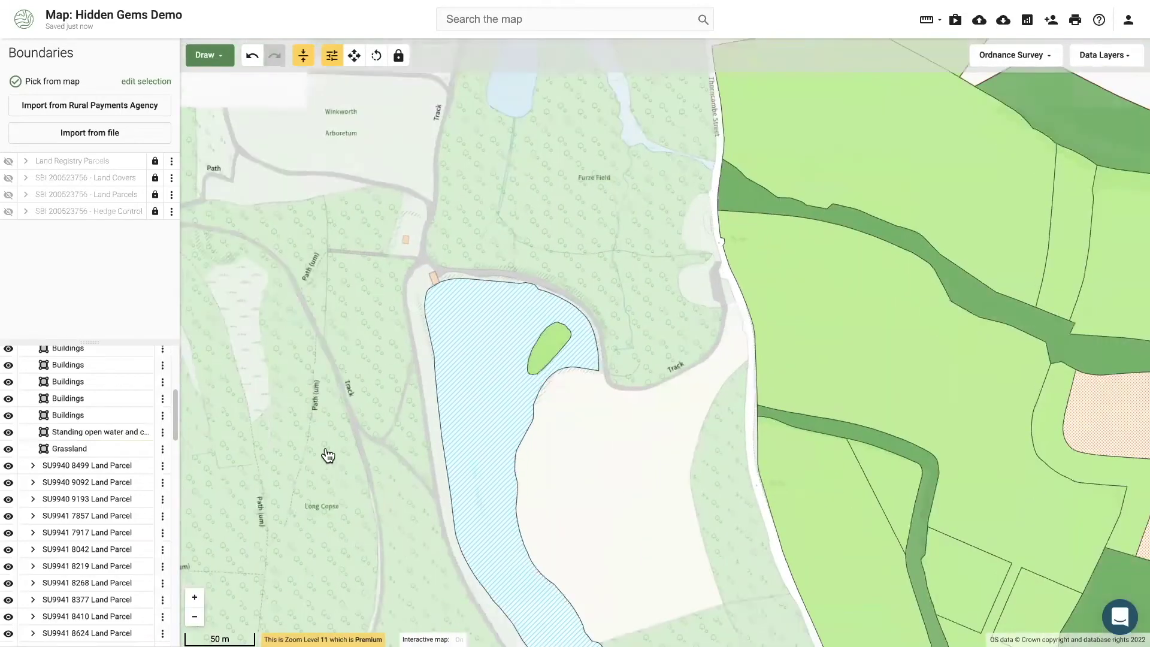
scroll(329, 456, up, 1)
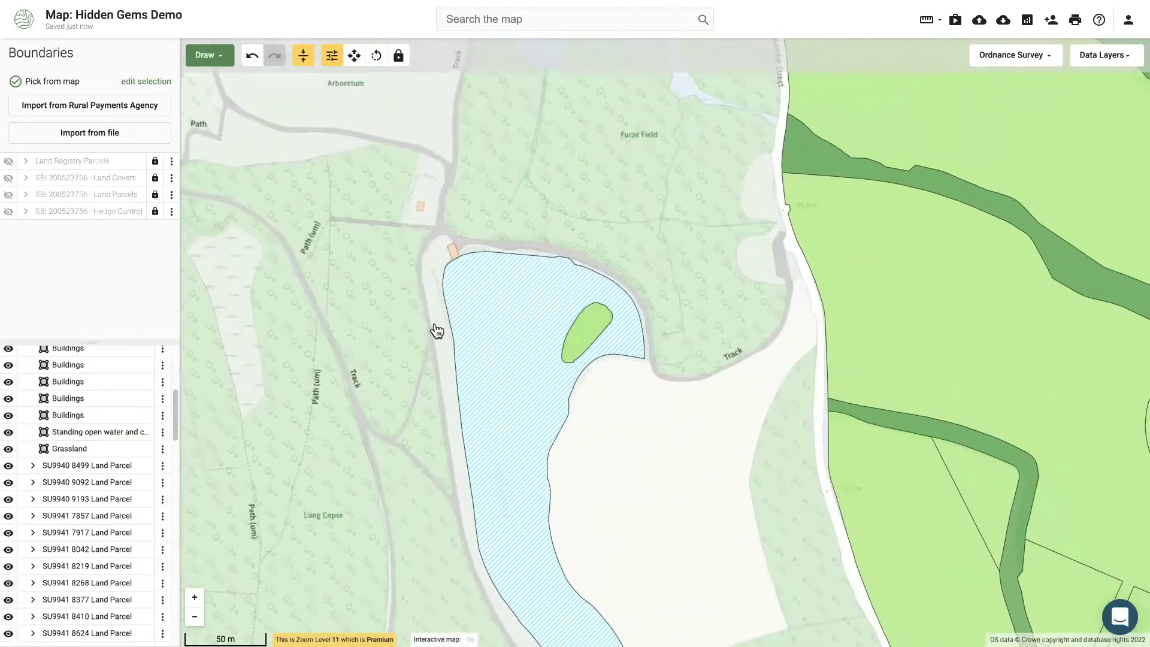
key(Up)
key(Up)
key(Up)
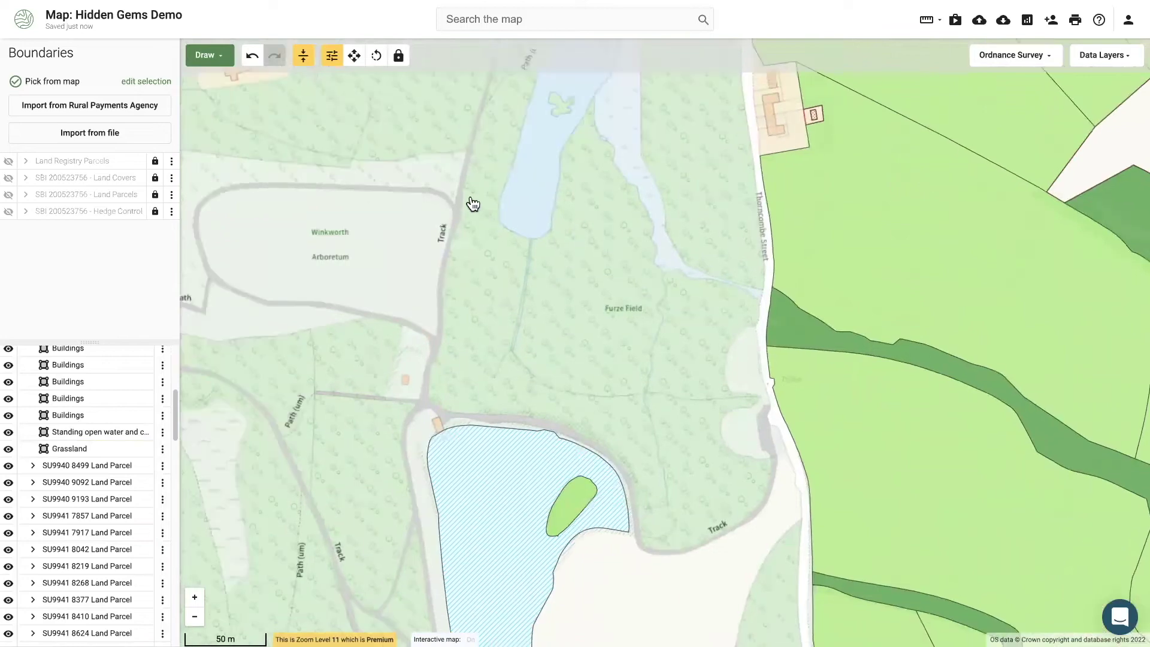
drag(535, 544, 437, 458)
drag(640, 169, 522, 327)
scroll(503, 379, up, 2)
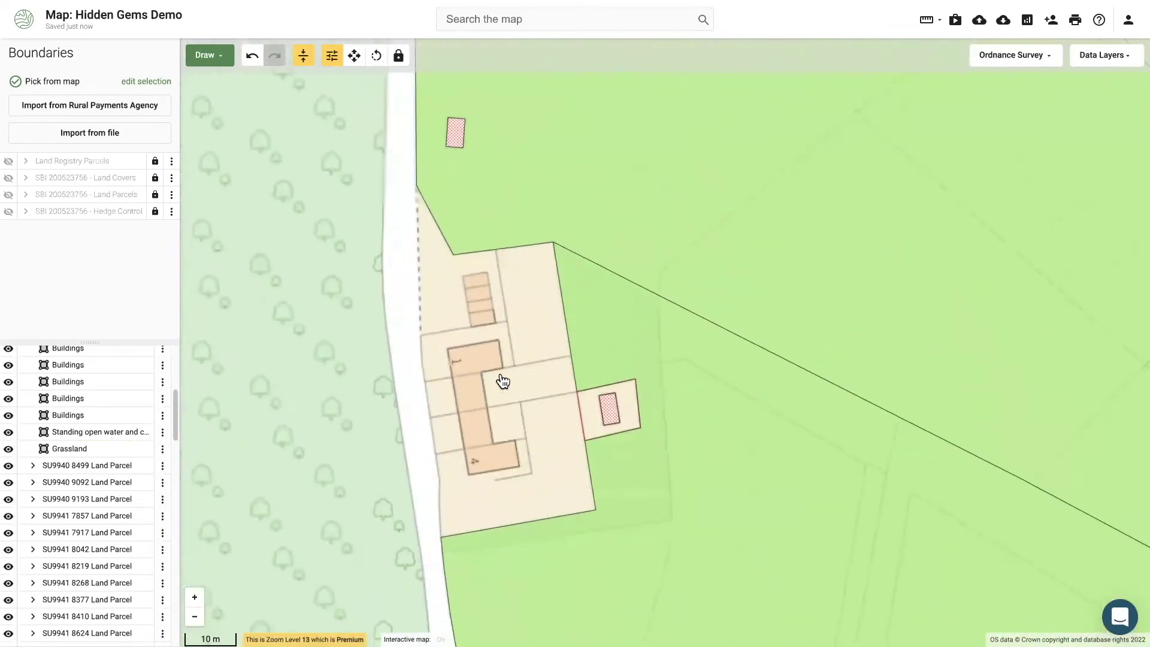
click(222, 53)
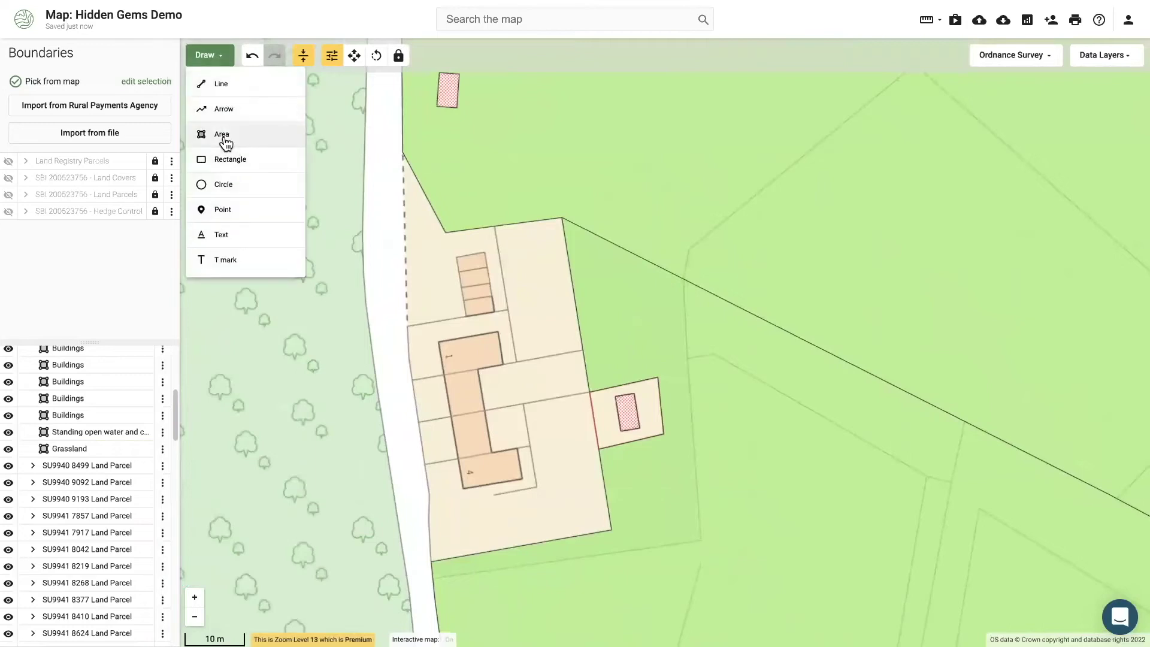
click(229, 137)
click(403, 153)
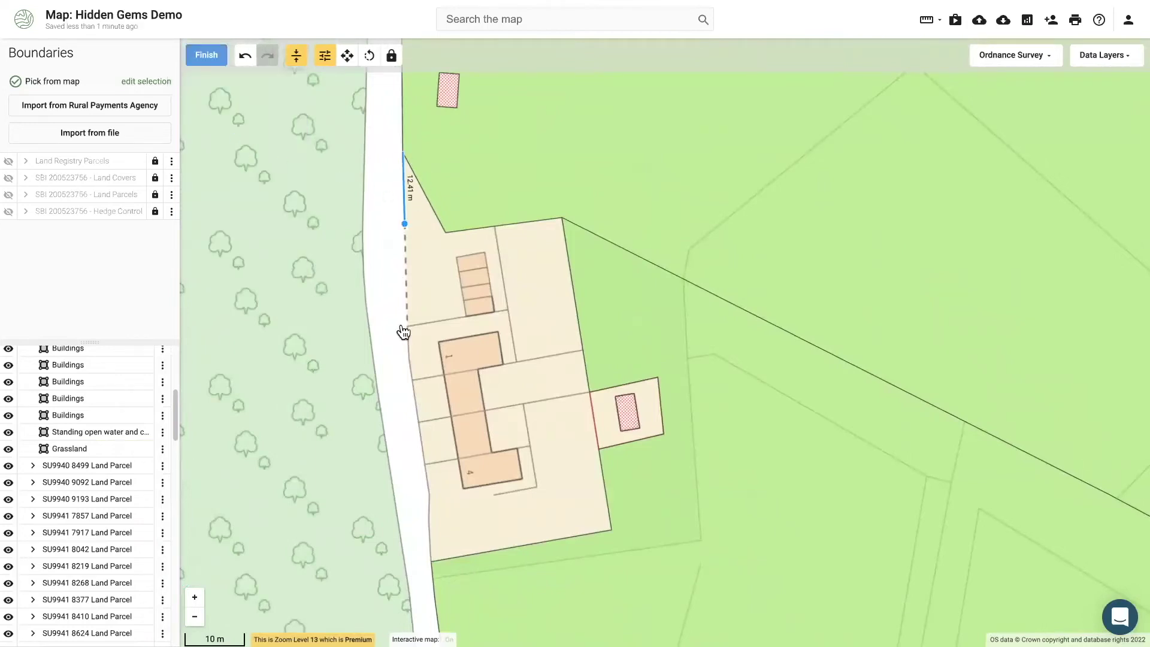
click(407, 327)
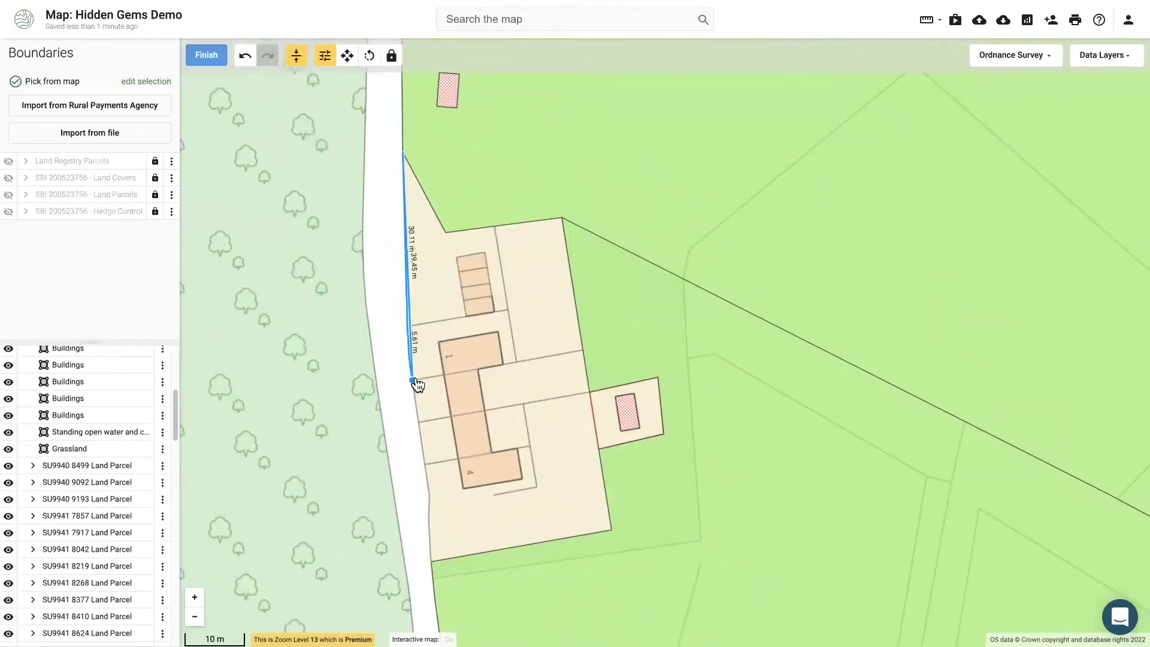
click(412, 380)
click(418, 423)
click(424, 464)
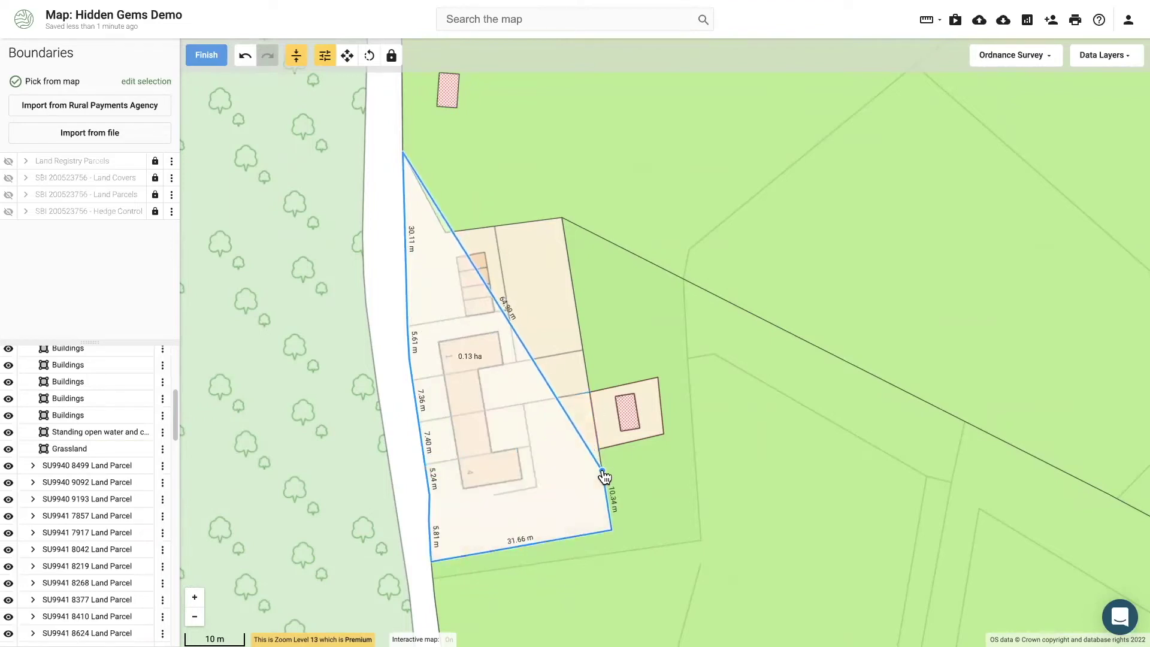
click(664, 433)
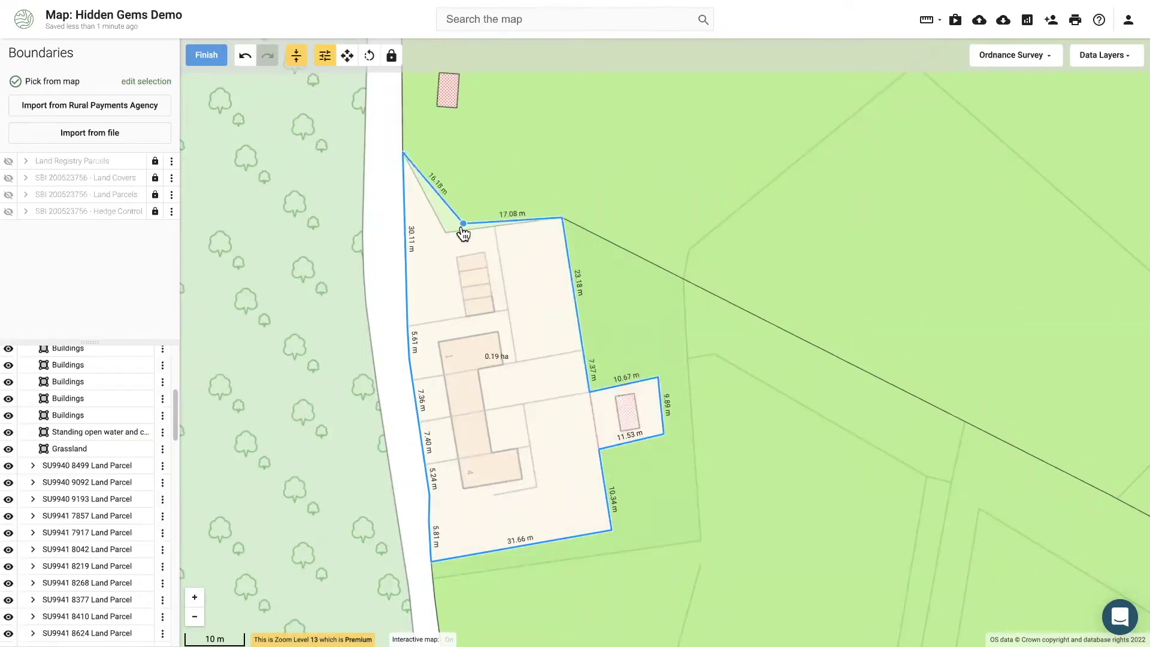
click(447, 238)
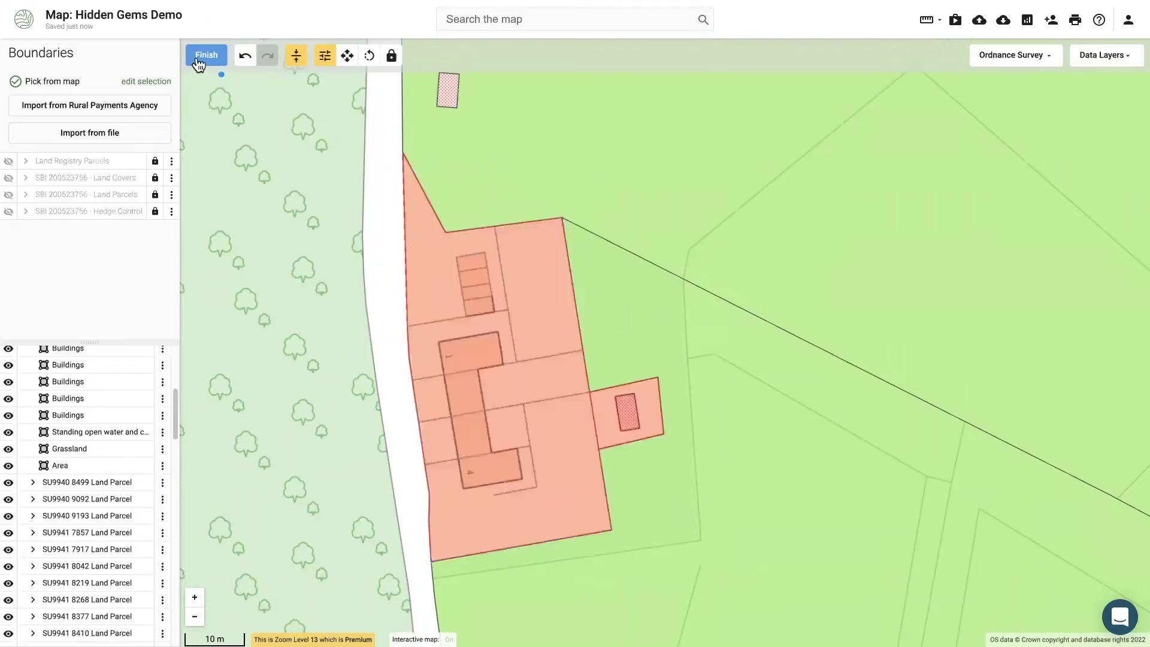
click(202, 57)
Style the traced building plot with a thick red border and no visible fill.
click(1086, 126)
drag(1036, 178, 1060, 175)
click(1109, 140)
click(349, 480)
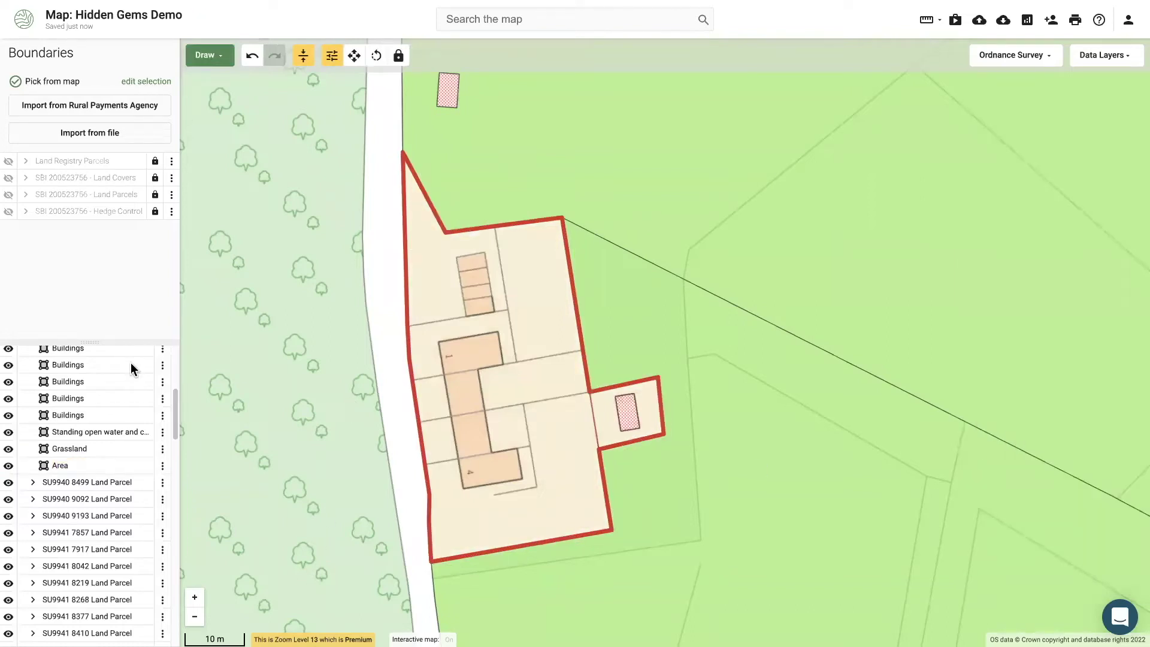
Collapse and hide the UKHab Baseline project and show the Ownership project instead.
scroll(421, 325, down, 3)
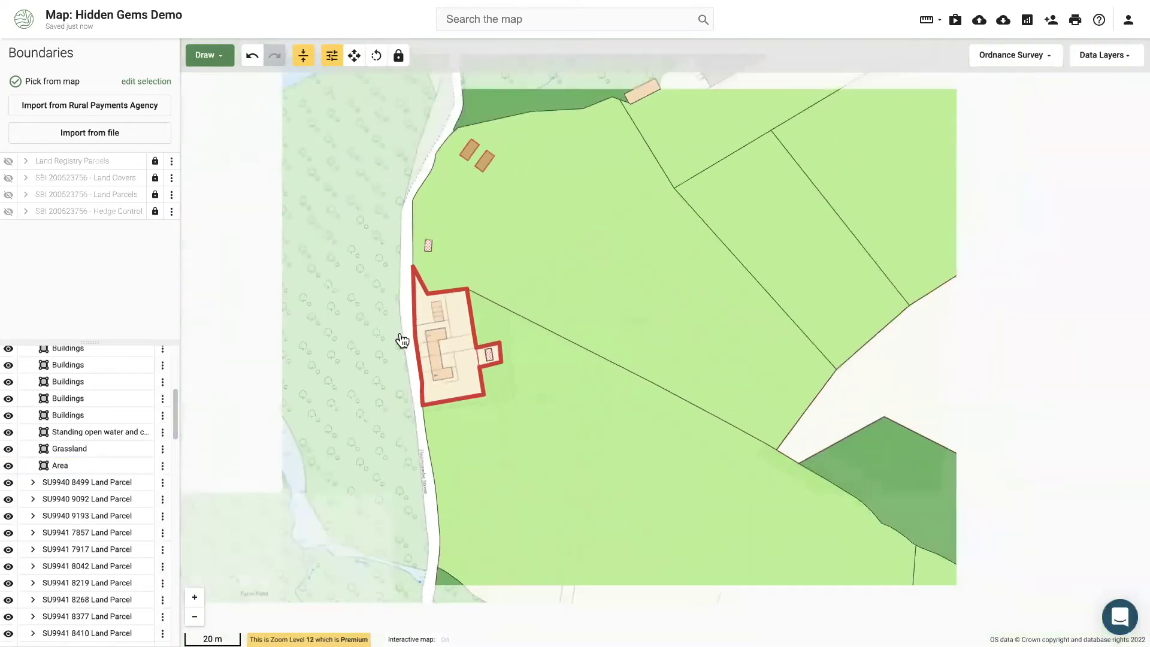
scroll(145, 407, up, 5)
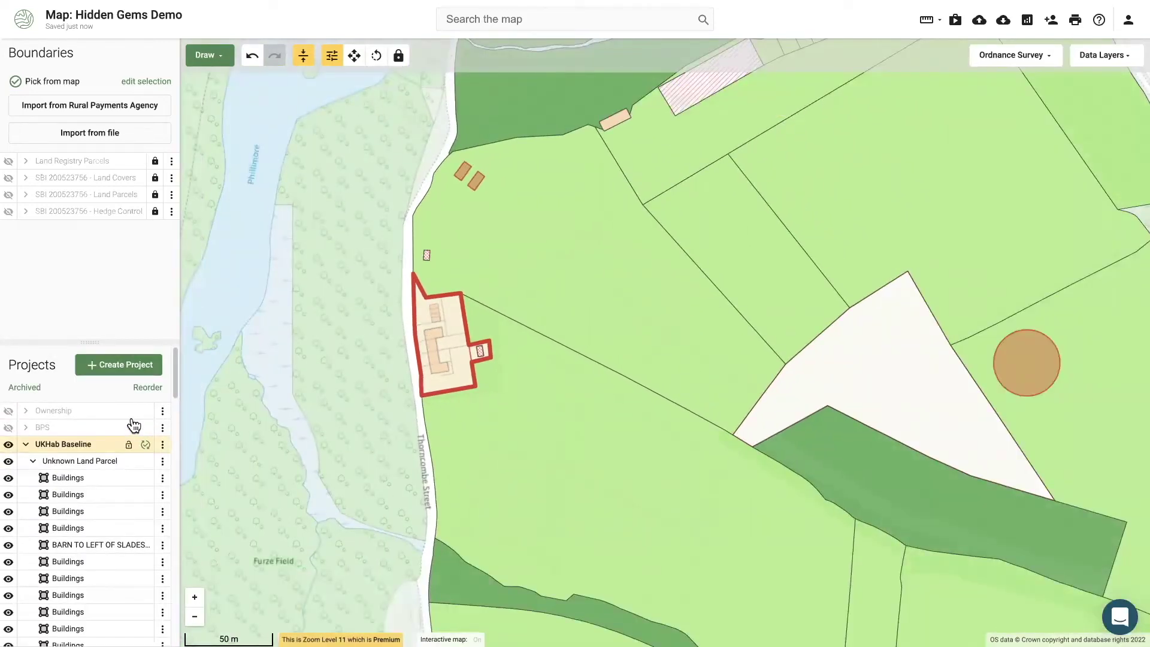
click(26, 446)
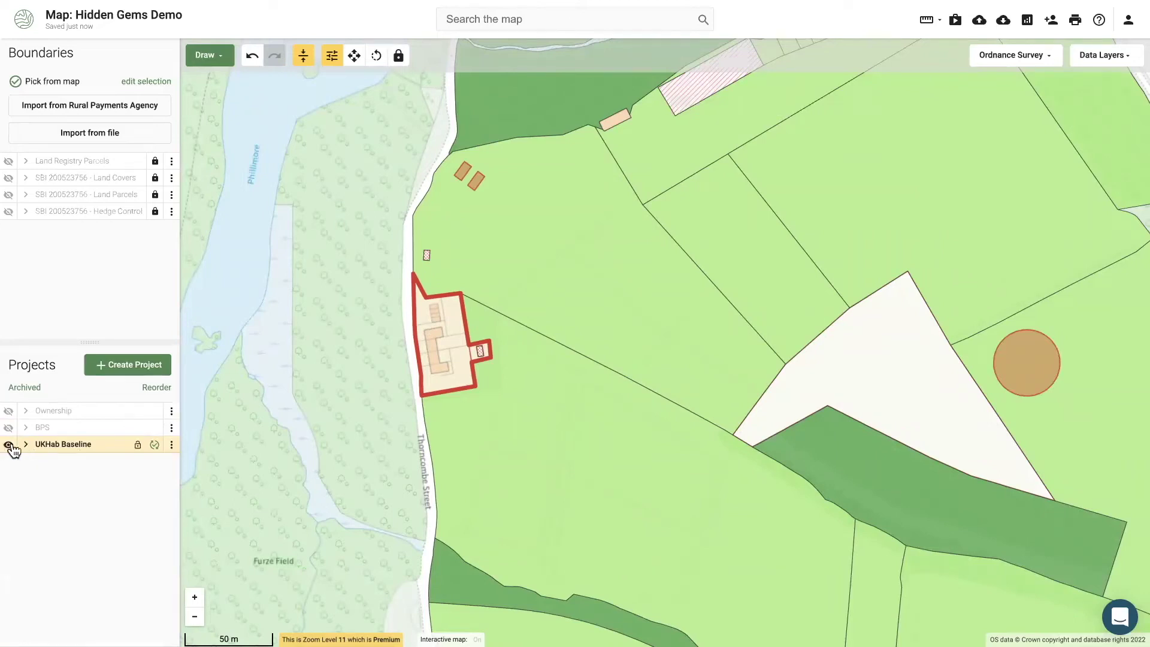
click(9, 445)
click(8, 411)
scroll(381, 375, down, 4)
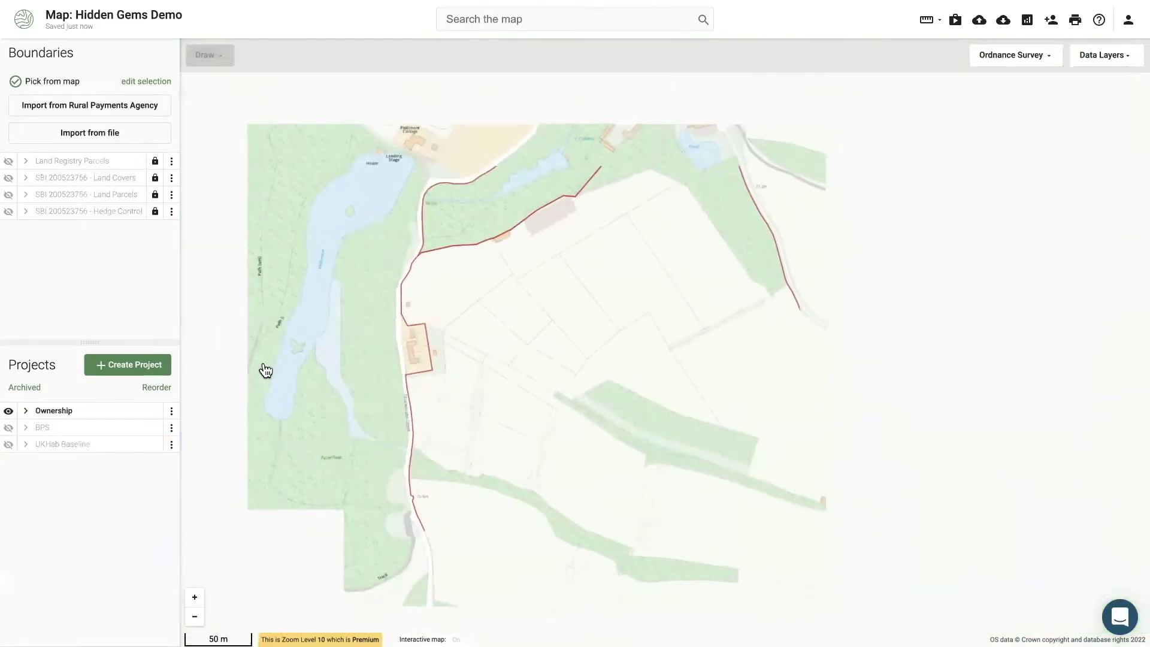
Select the ownership boundaries and set their border to a red line of width 7.
click(377, 242)
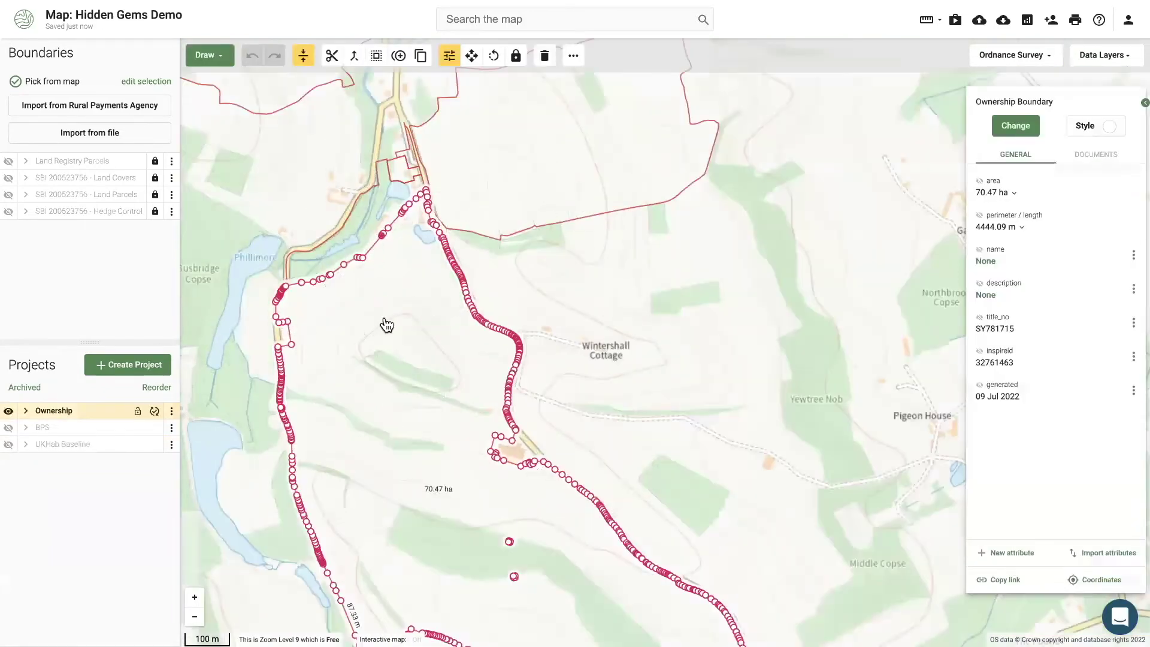
right_click(386, 326)
click(1112, 126)
click(1105, 143)
drag(1017, 175, 1064, 177)
scroll(318, 418, down, 2)
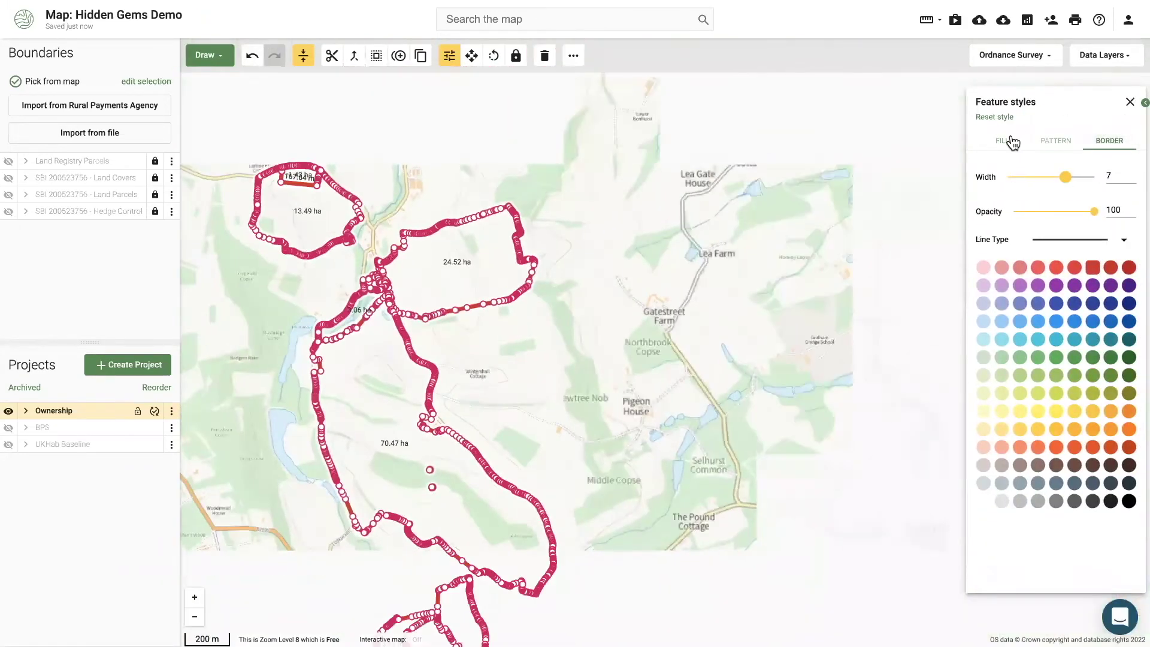
Give the ownership boundaries a semi-transparent light blue fill.
click(1012, 142)
mouse_move(1018, 176)
mouse_down()
mouse_move(1072, 177)
mouse_move(1035, 177)
mouse_up()
click(1056, 265)
click(367, 441)
drag(367, 442, 438, 367)
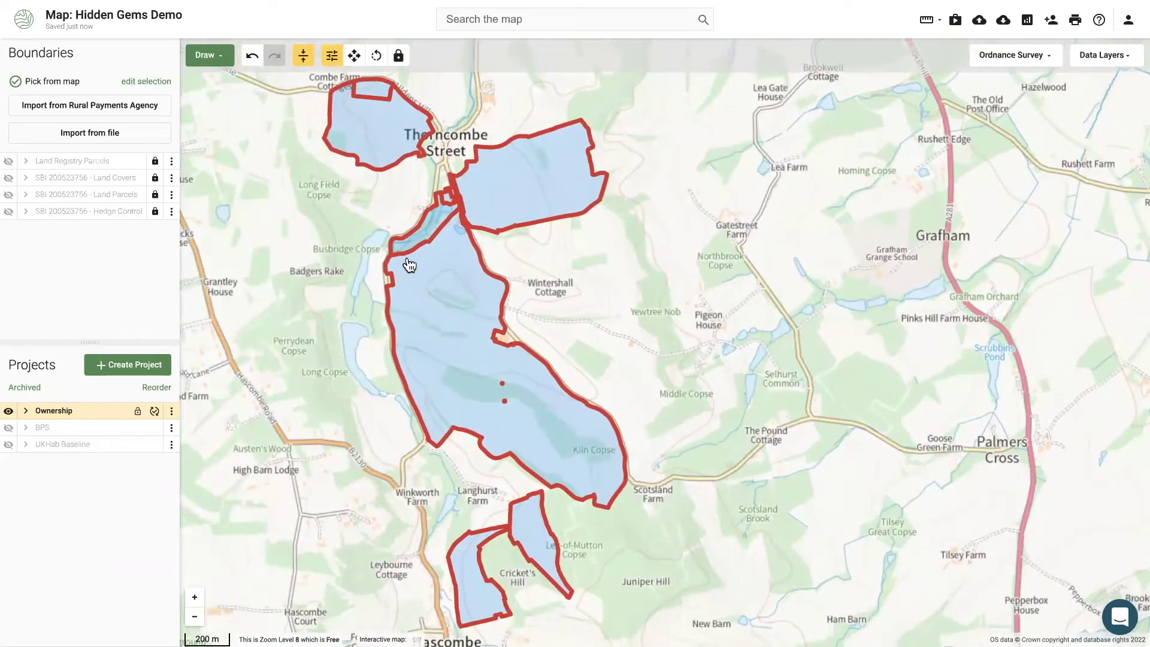
Start a purchase of the MasterMap Topography Layer with the Ownership project as the purchase area.
click(957, 24)
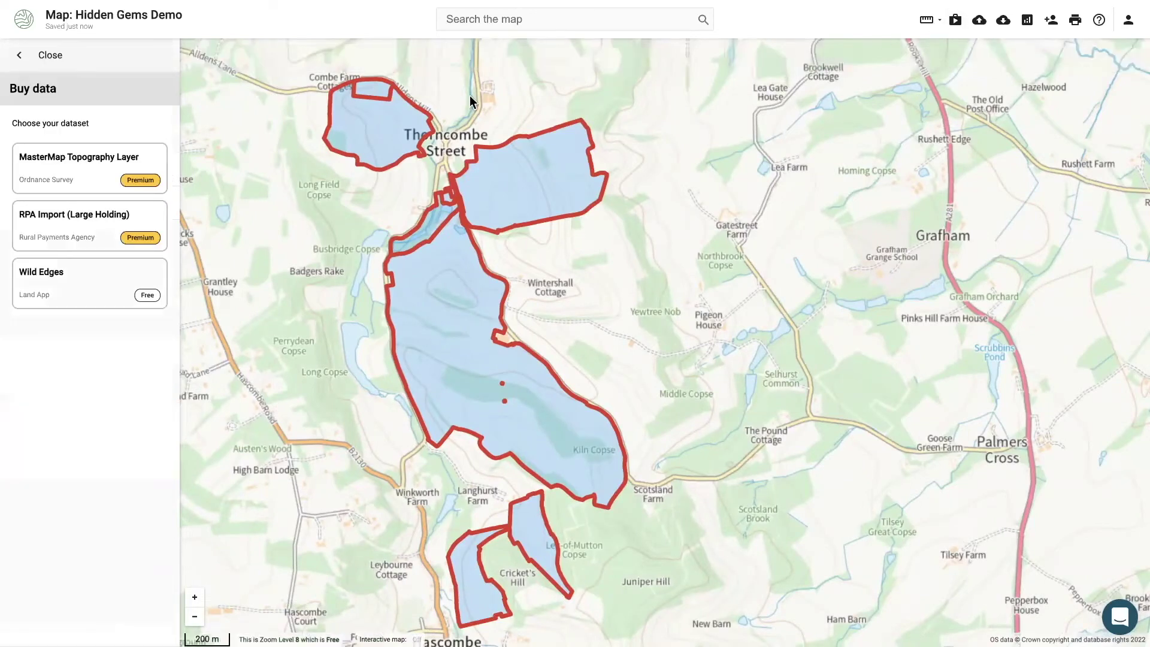
click(74, 173)
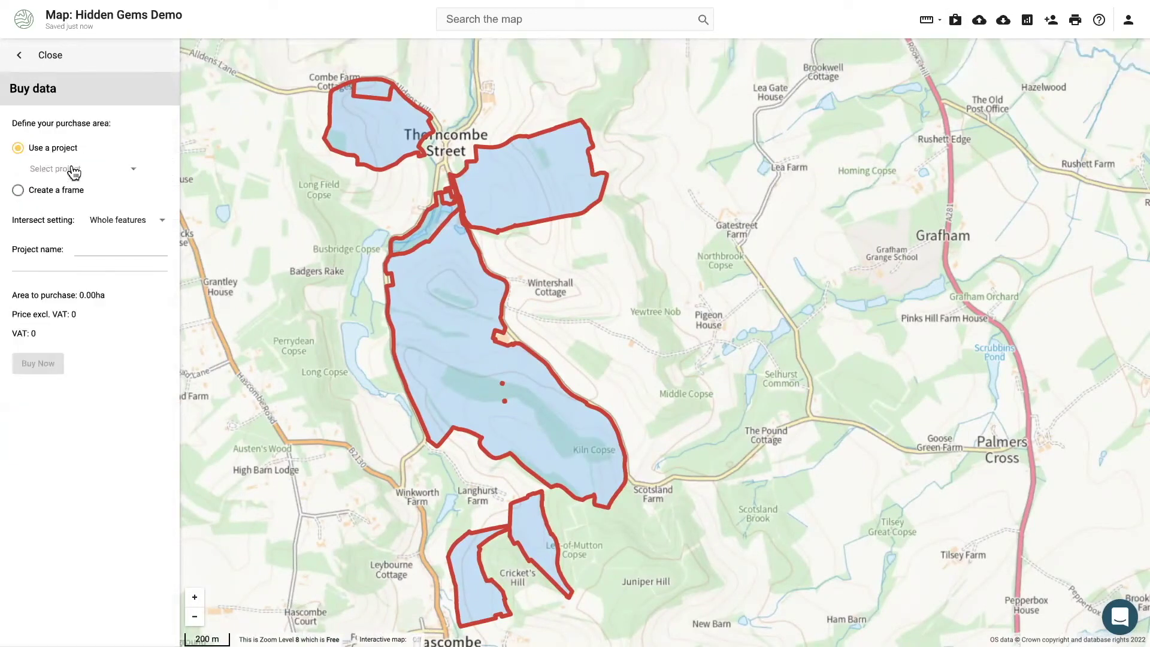
click(71, 173)
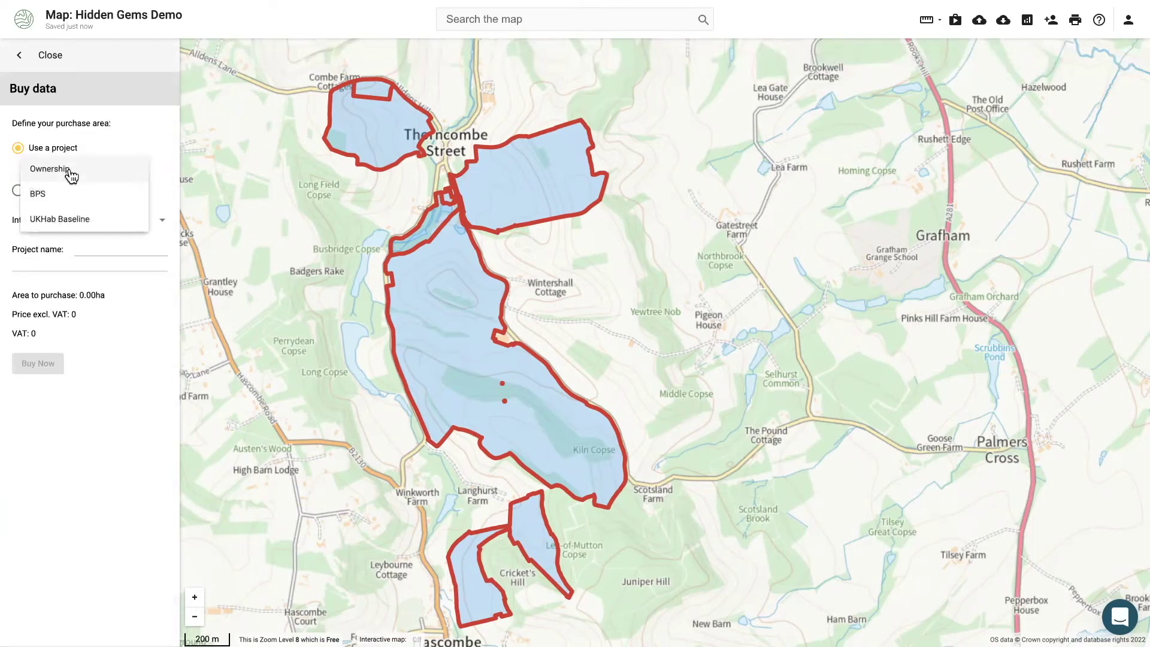
click(68, 172)
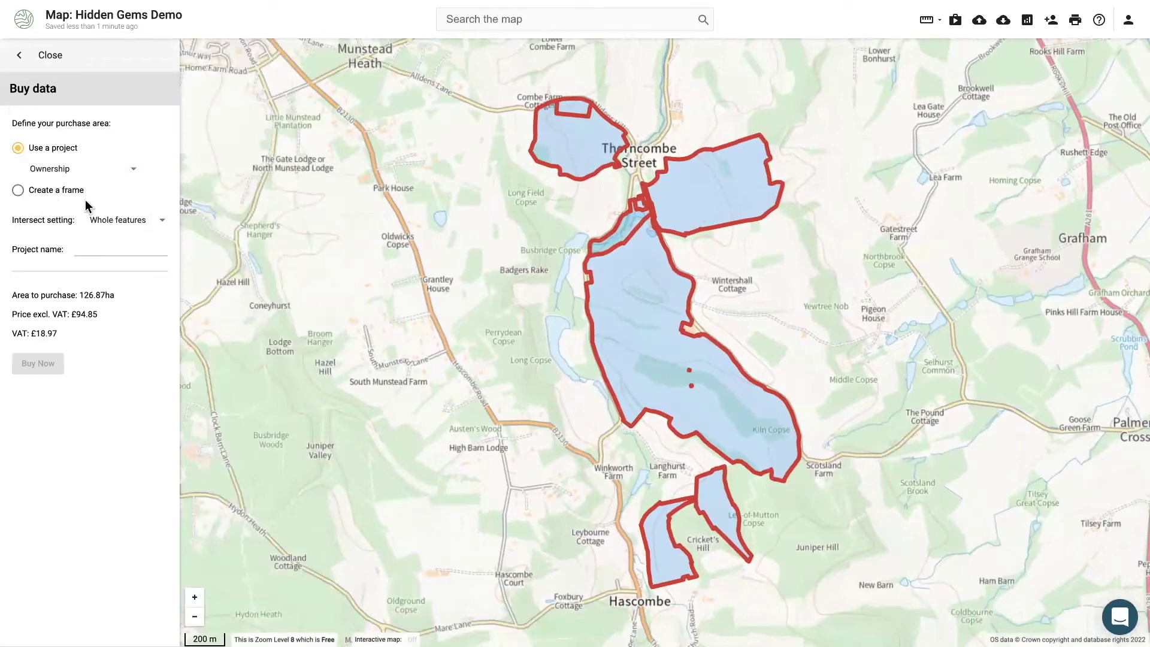
Try a frame narrowed around the ownership boundaries as the purchase area, and return to using the Ownership project.
click(18, 191)
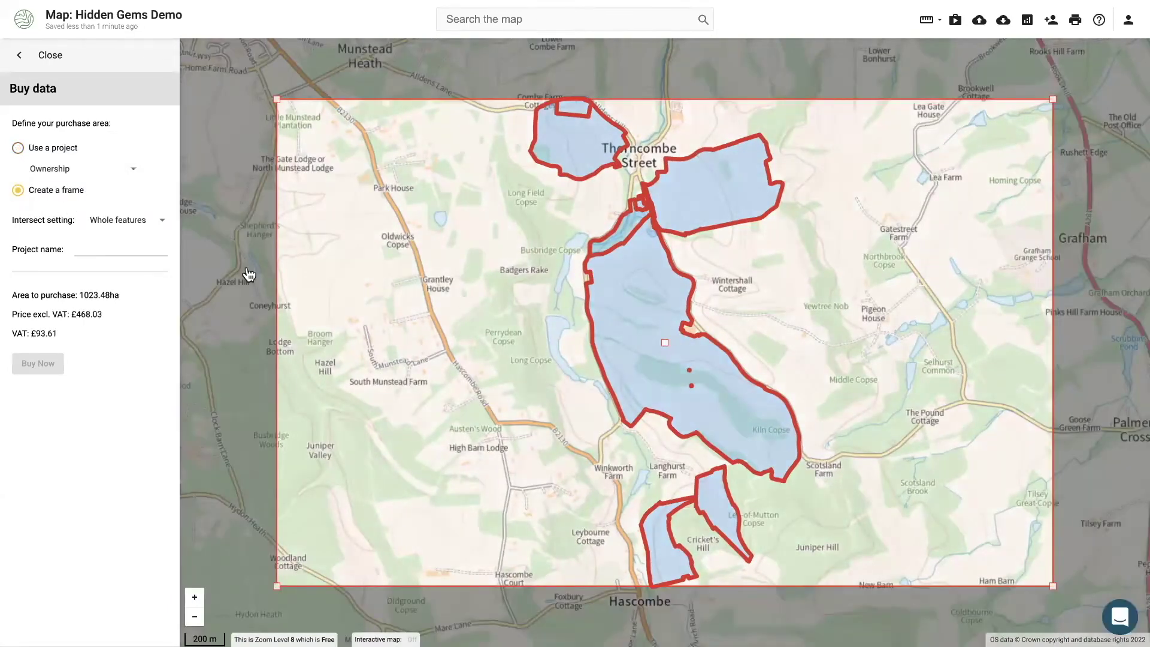
drag(278, 101, 516, 93)
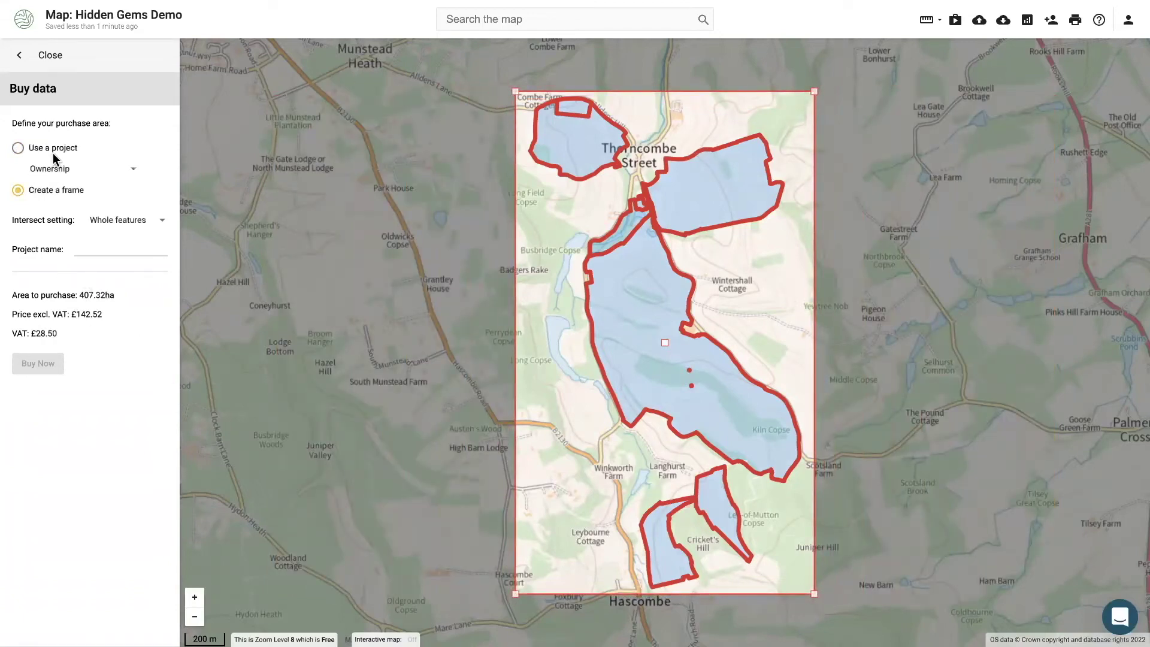
click(18, 147)
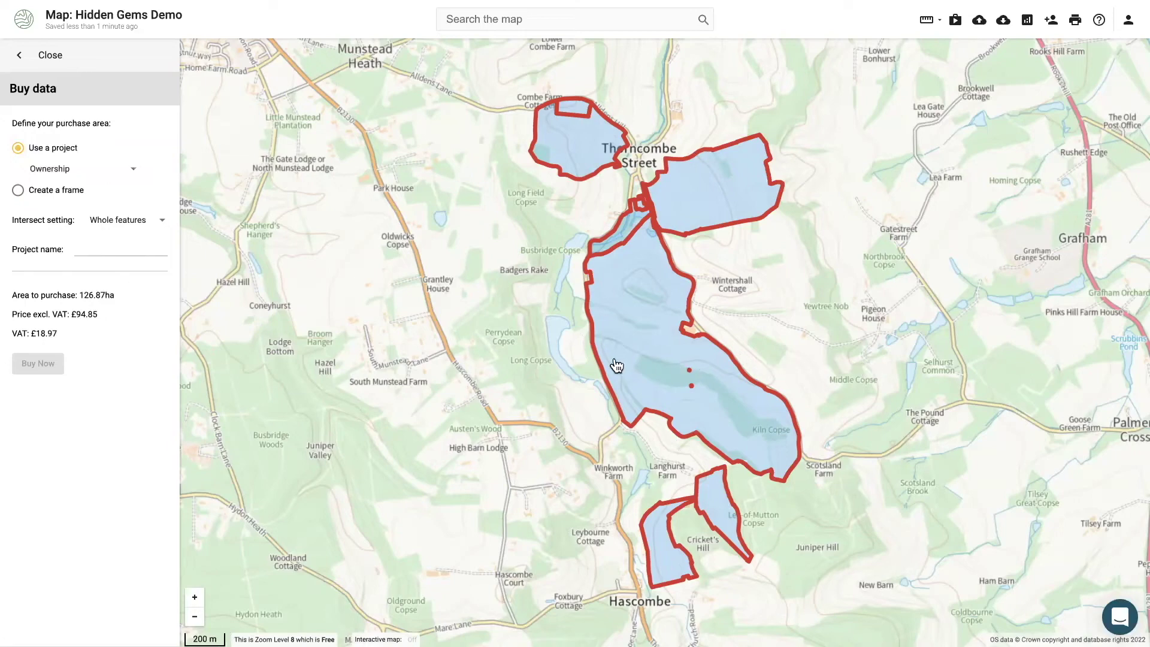
Set the purchase's intersect setting to Cut features and name its project "Demo Slades".
scroll(704, 353, up, 1)
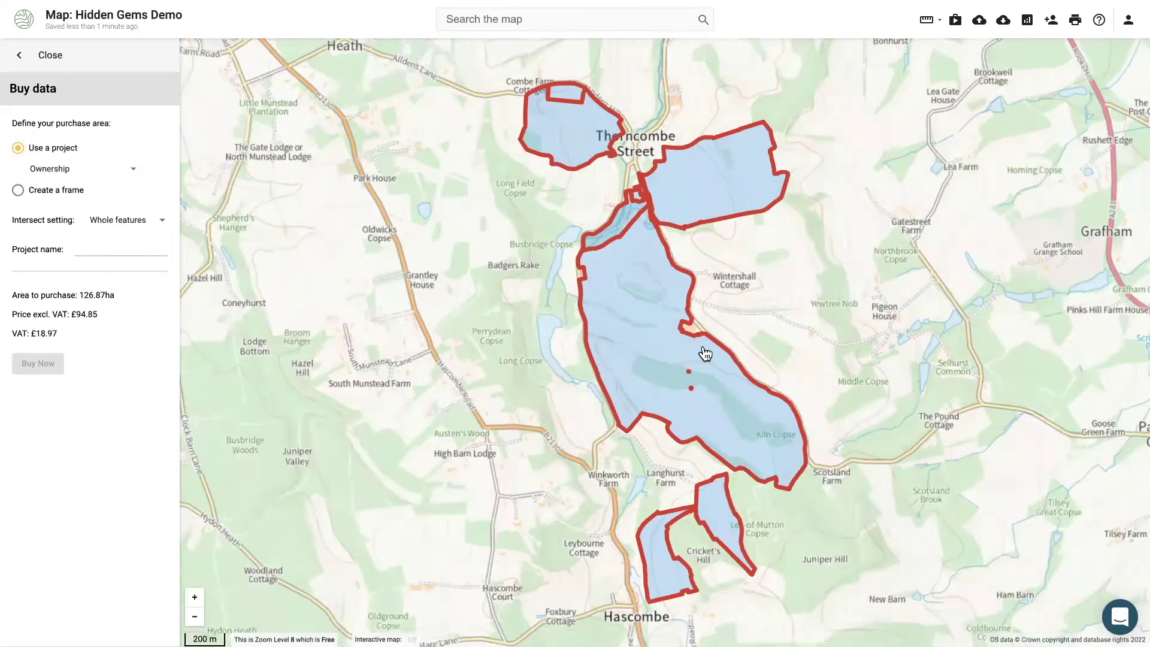
scroll(705, 354, up, 1)
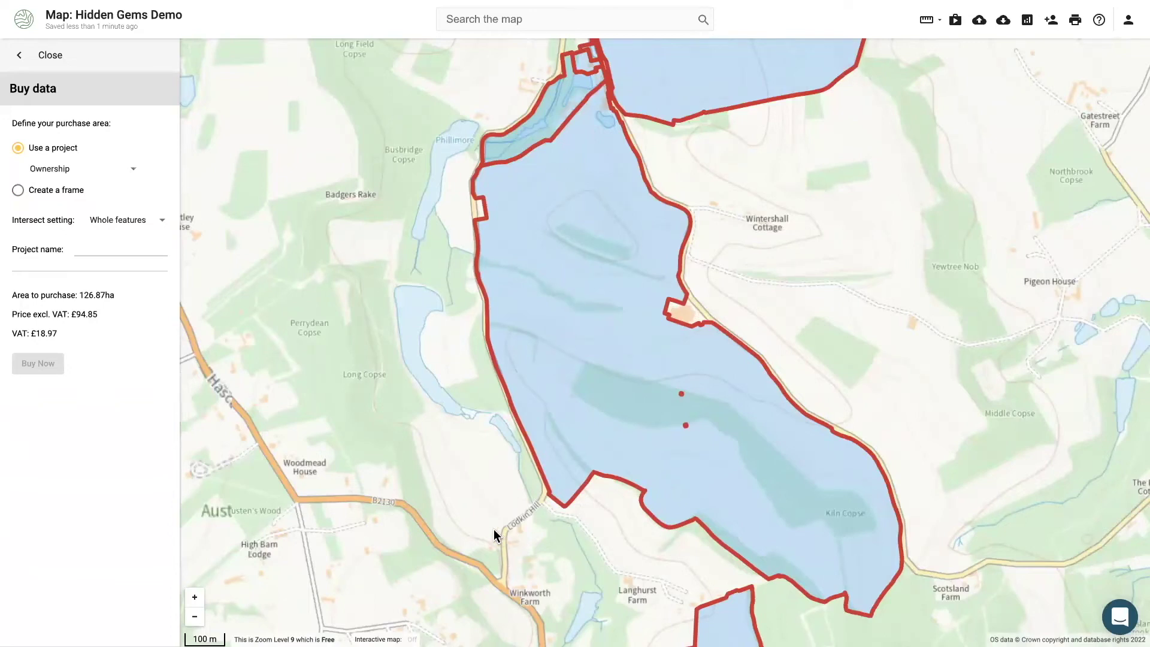
click(117, 219)
click(123, 240)
click(124, 246)
text(Demo Slades)
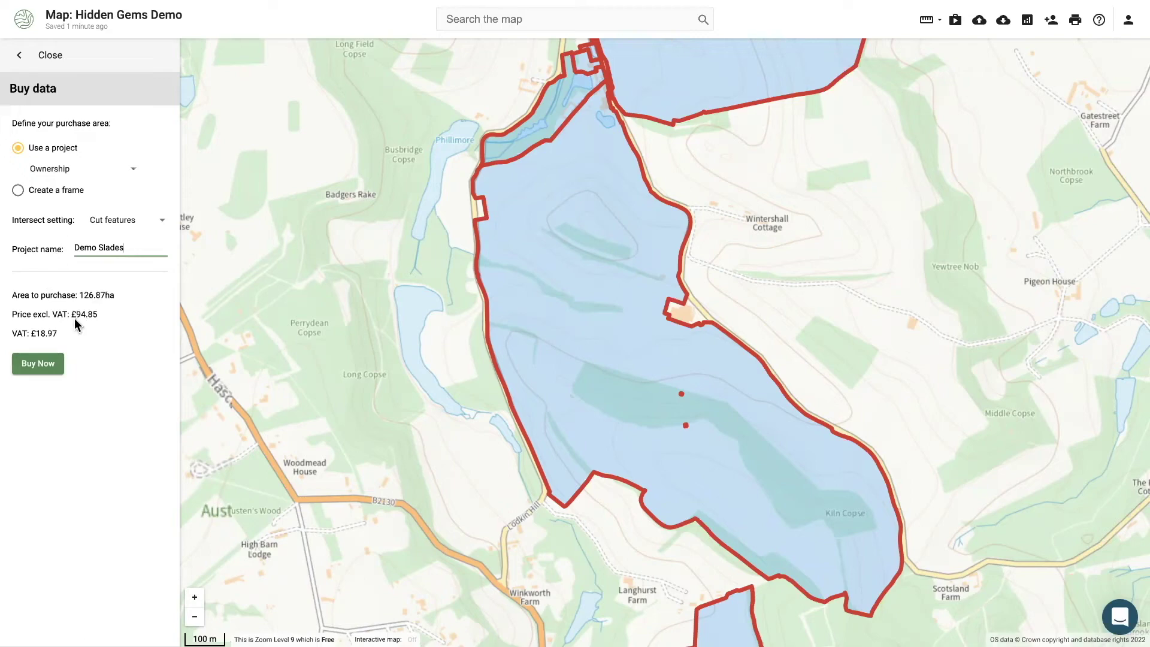
Buy the data with job code "Demo 001" marked as Billable and return to the map.
click(52, 367)
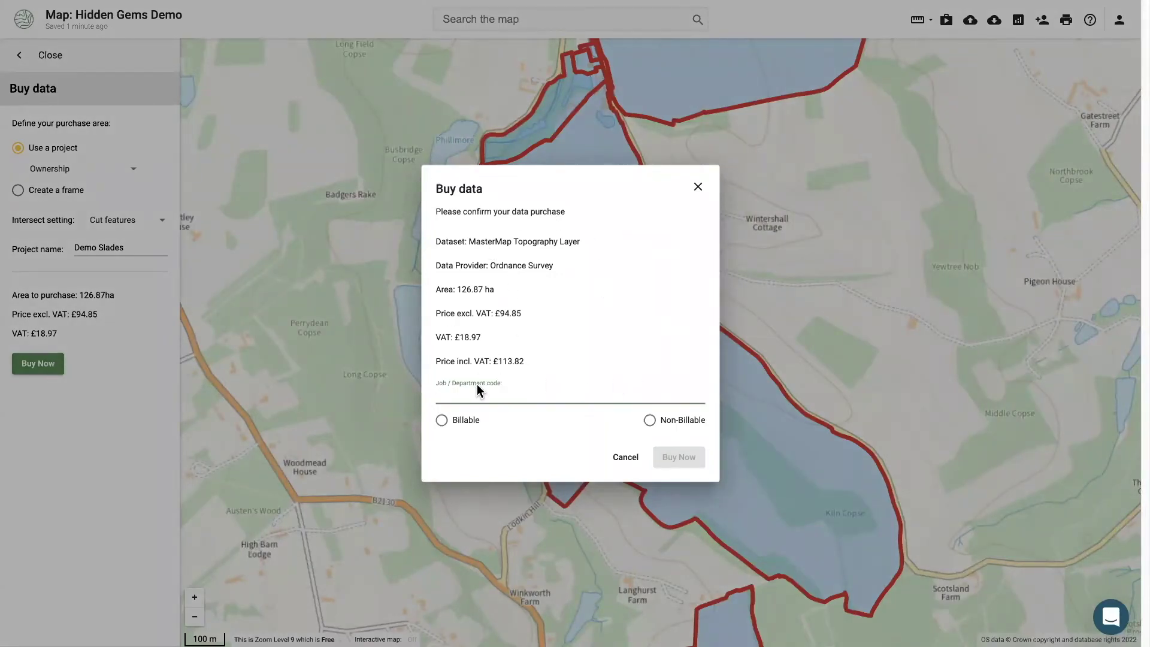
text(Demo 001)
click(461, 419)
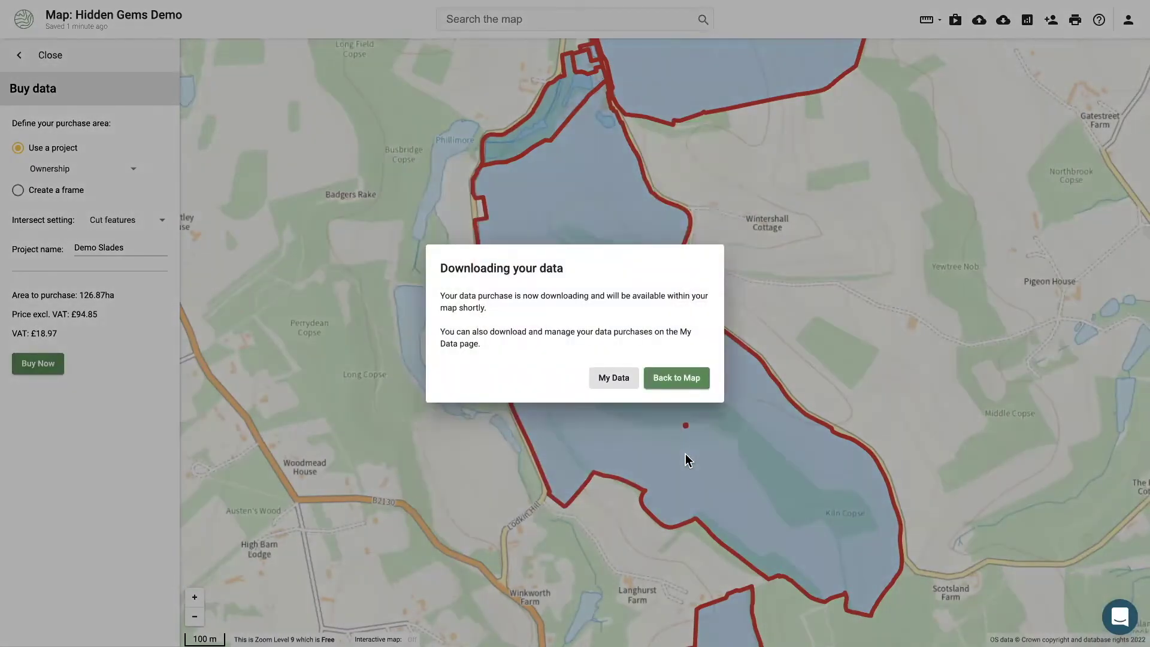
click(663, 376)
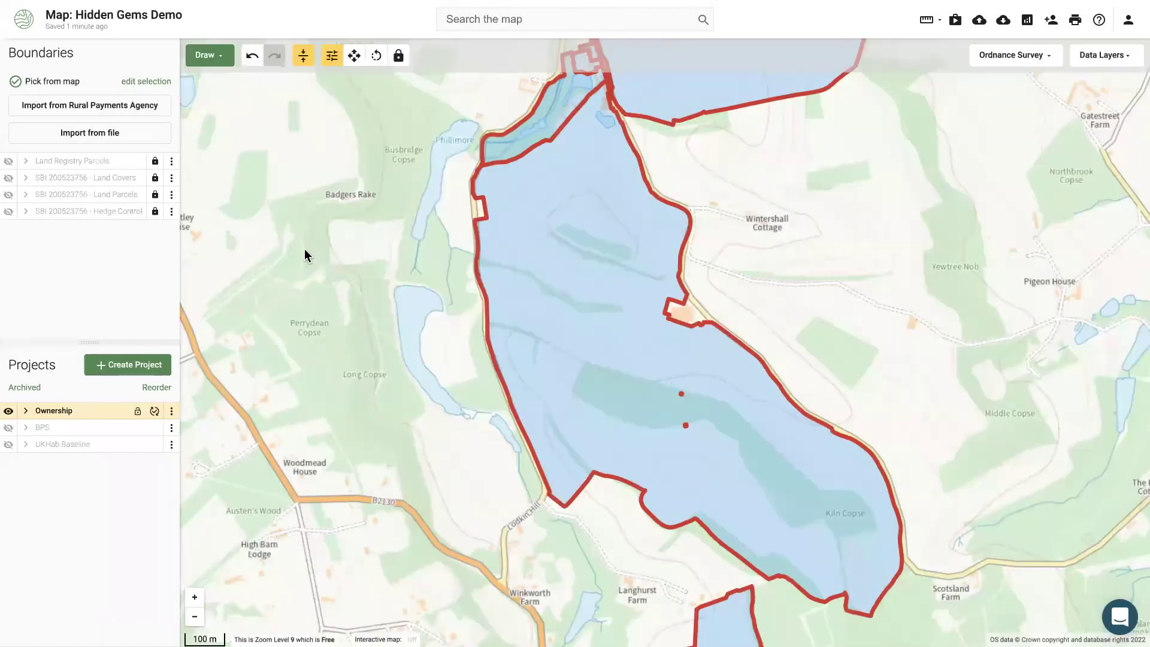
Reload the map to bring in the purchased data and hide the Ownership project.
scroll(328, 272, down, 3)
drag(328, 272, 395, 295)
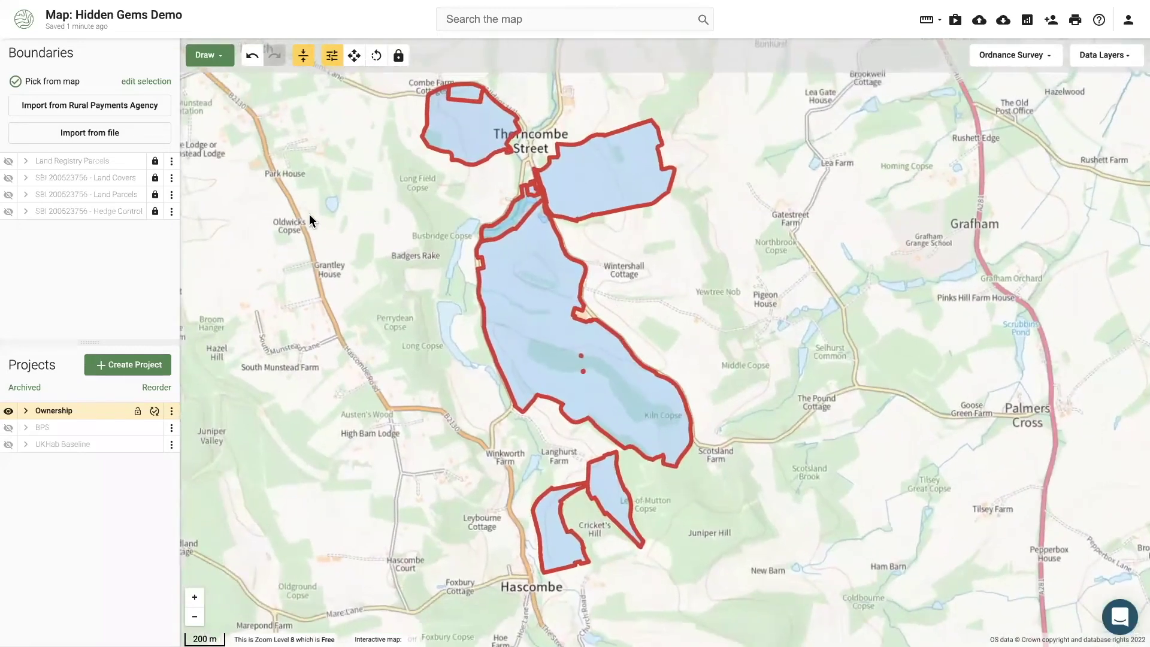
mouse_move(62, 42)
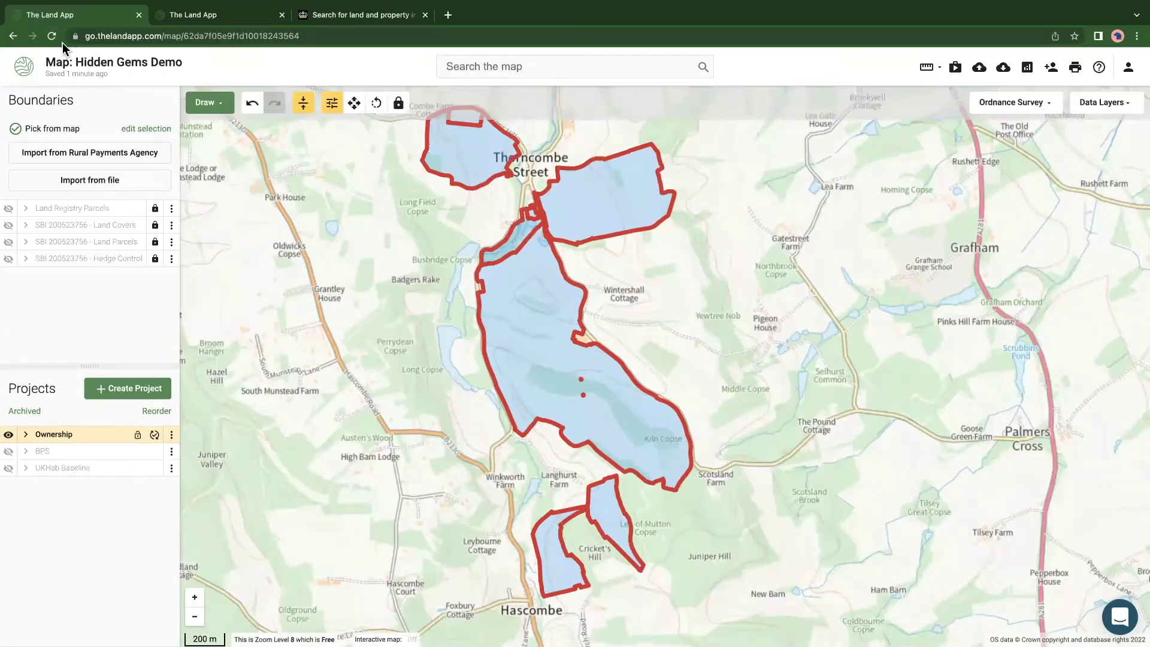
click(52, 36)
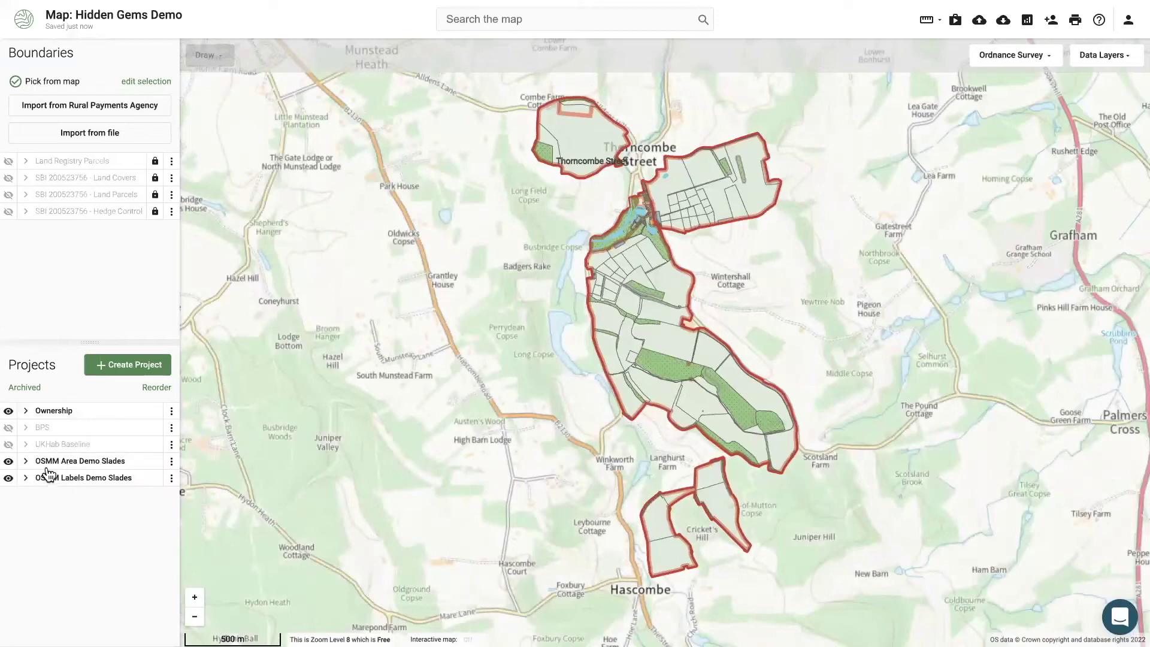
click(8, 411)
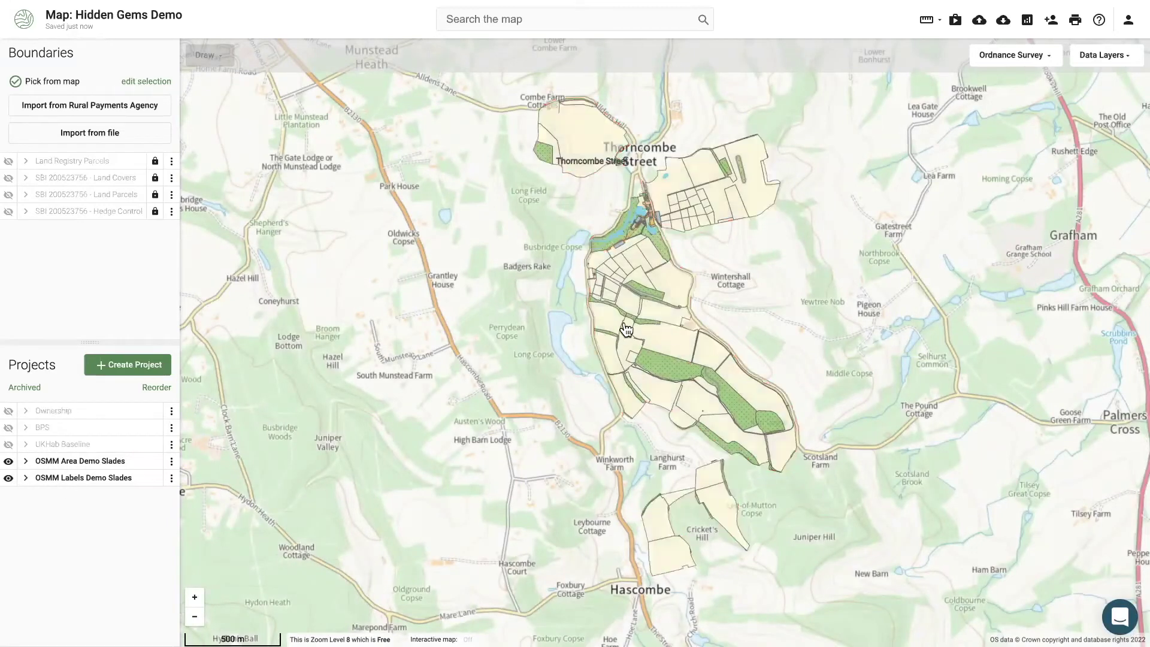
Inspect the attributes of a small agricultural land parcel in the purchased OSMM Area Demo Slades data.
scroll(628, 321, up, 5)
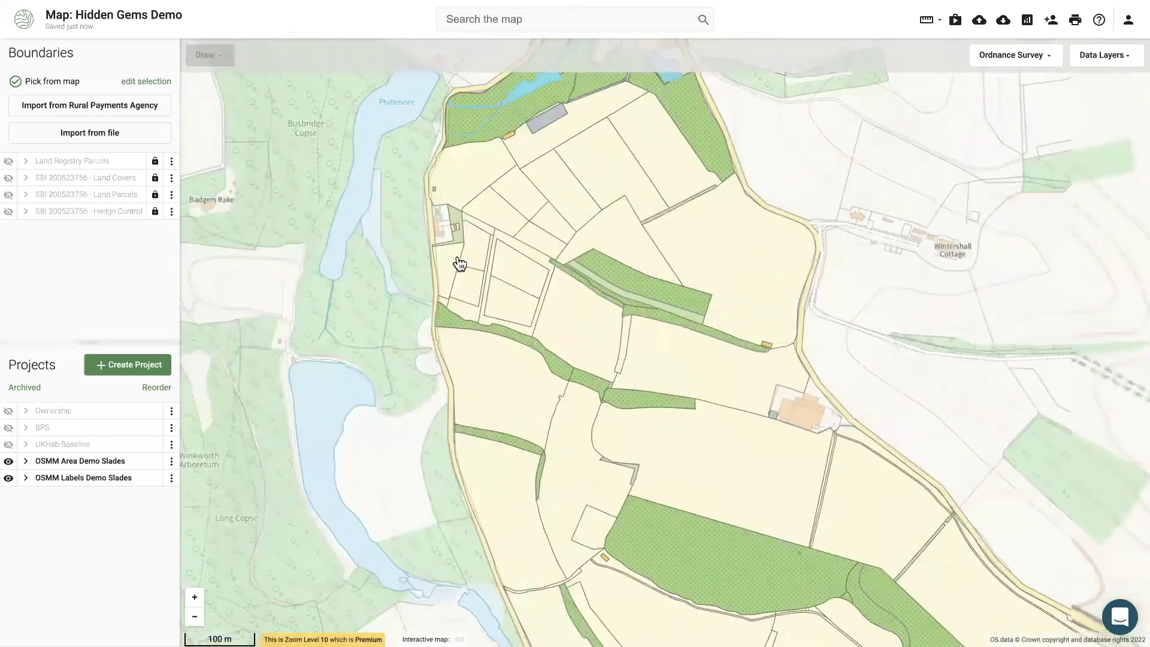
scroll(472, 372, up, 3)
click(580, 303)
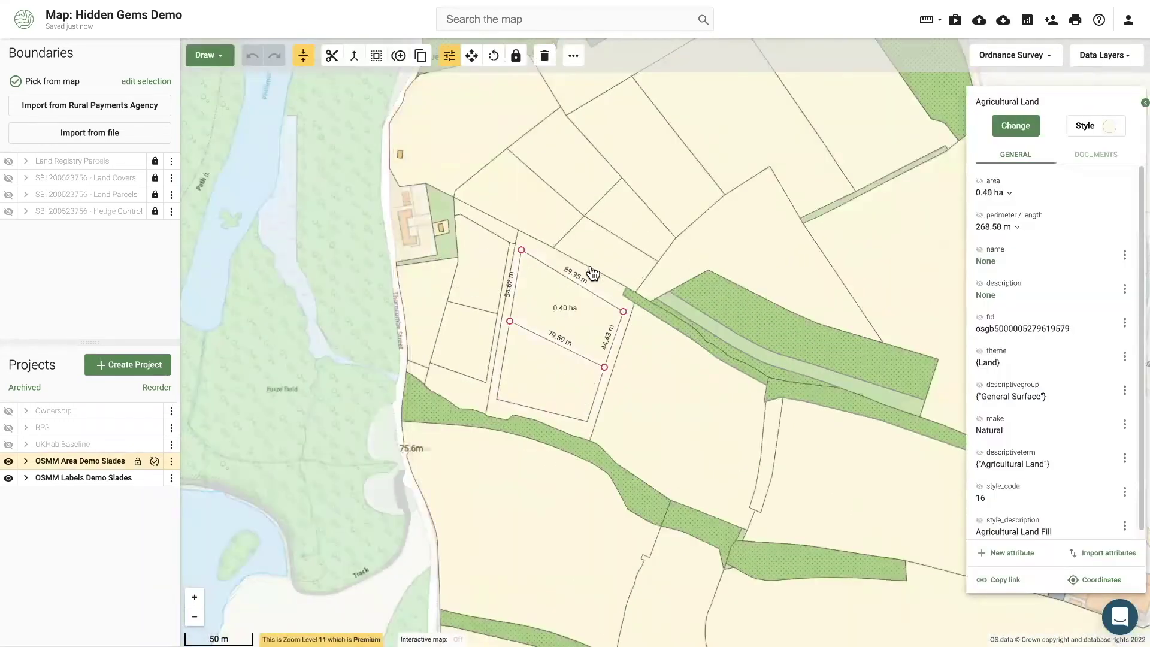
scroll(598, 297, down, 3)
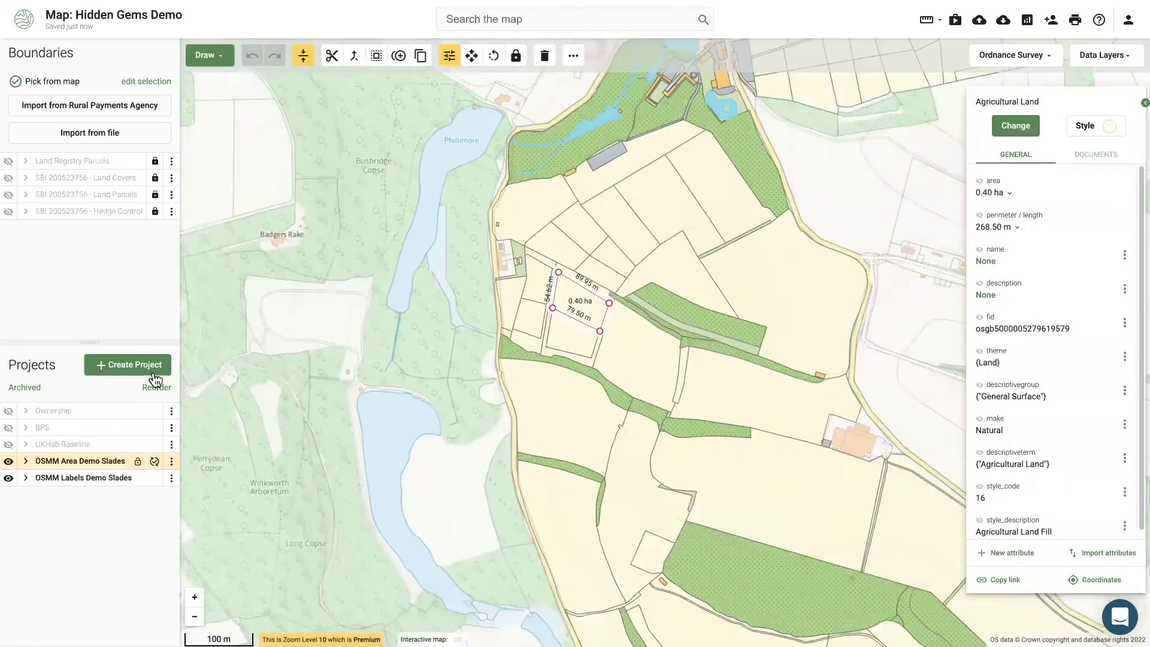
Examine the purchased detail around the farm buildings and ponds, and inspect the attributes of the mixed woodland parcel.
drag(537, 247, 317, 456)
scroll(454, 306, up, 5)
drag(463, 269, 385, 361)
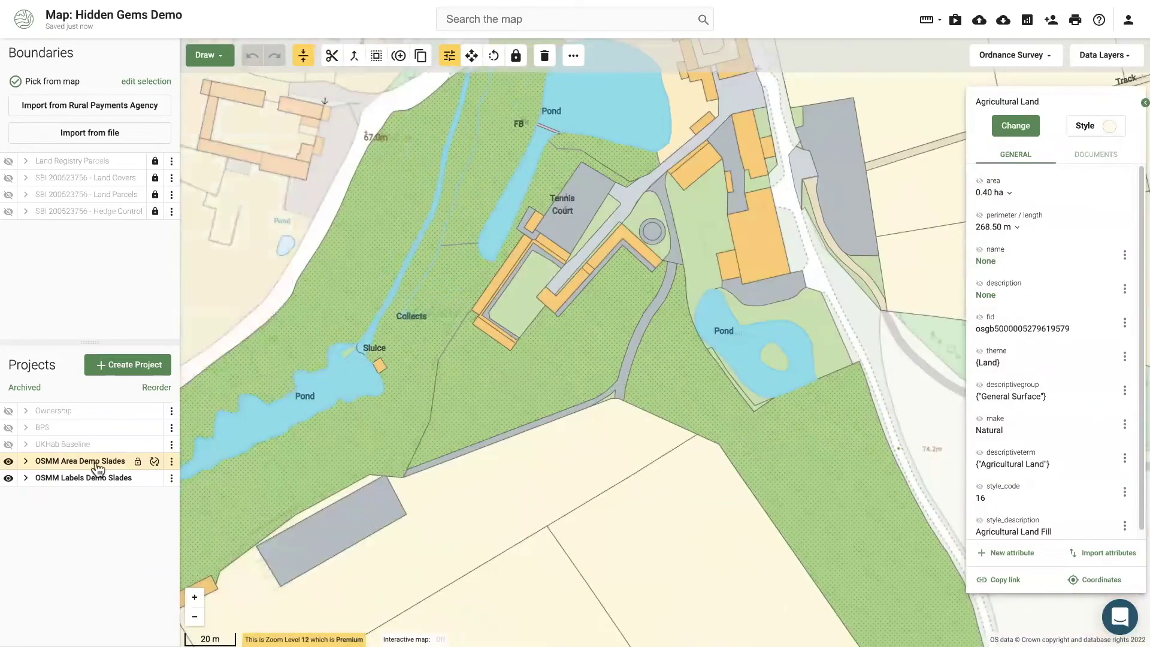
scroll(552, 274, up, 2)
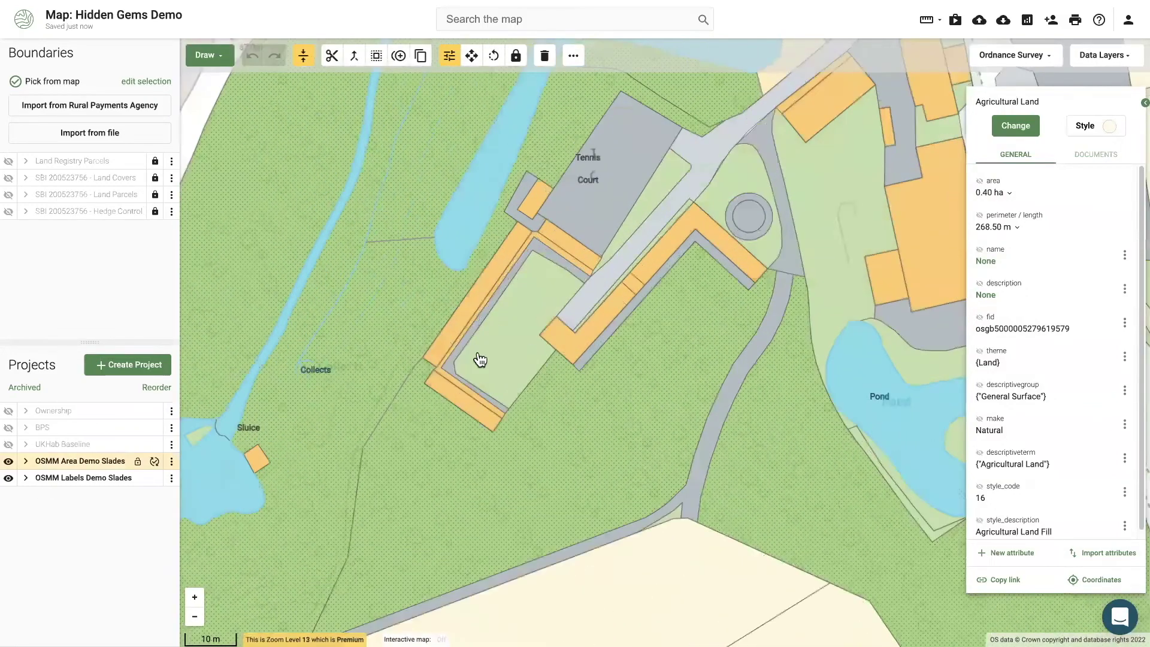
scroll(685, 339, down, 2)
scroll(398, 326, down, 2)
click(380, 317)
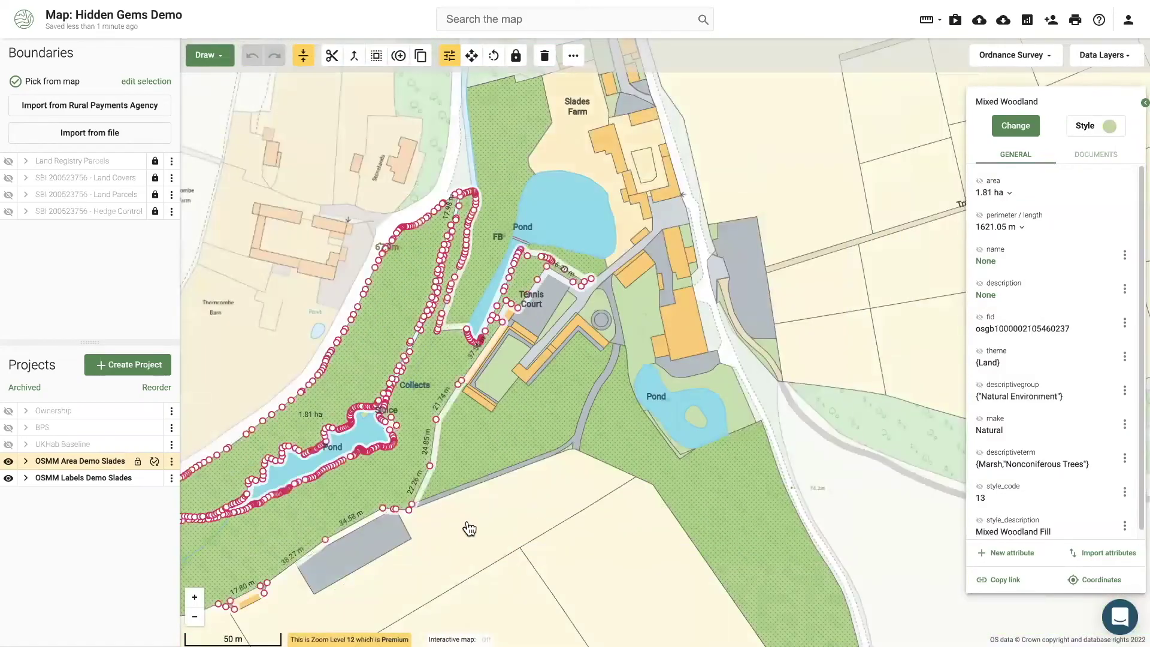
drag(473, 515, 499, 453)
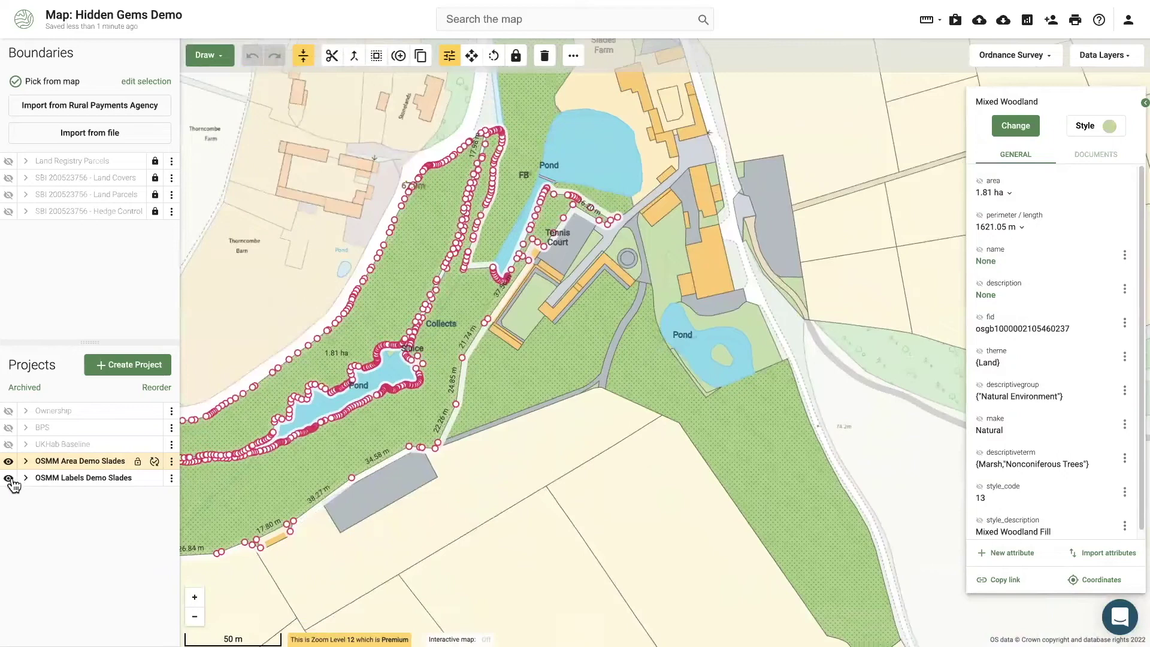
Compare the map with and without the OSMM Labels Demo Slades project, and leave that project hidden.
click(9, 477)
click(8, 477)
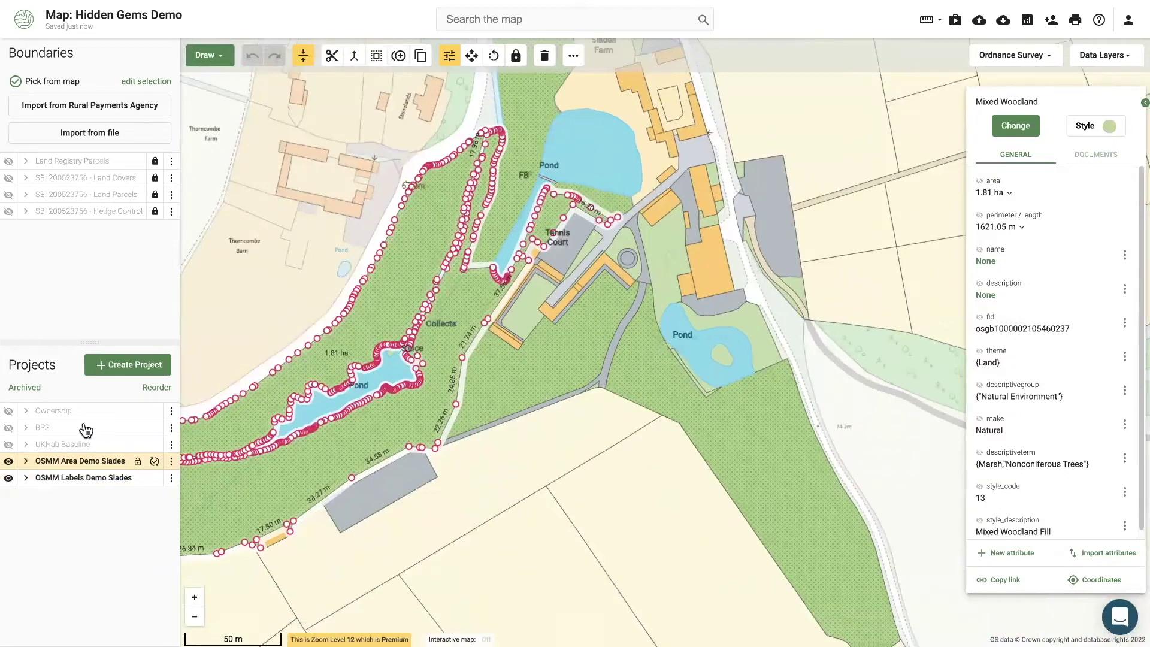
click(210, 339)
click(9, 478)
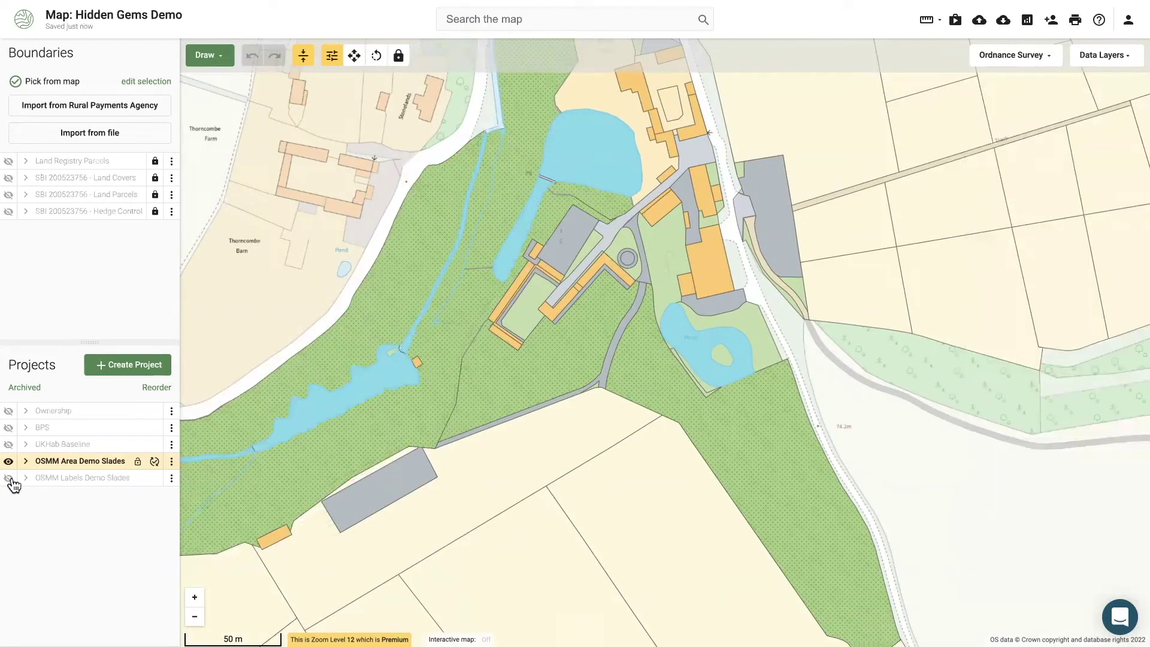
click(8, 478)
click(9, 478)
click(8, 478)
click(8, 477)
scroll(513, 400, down, 1)
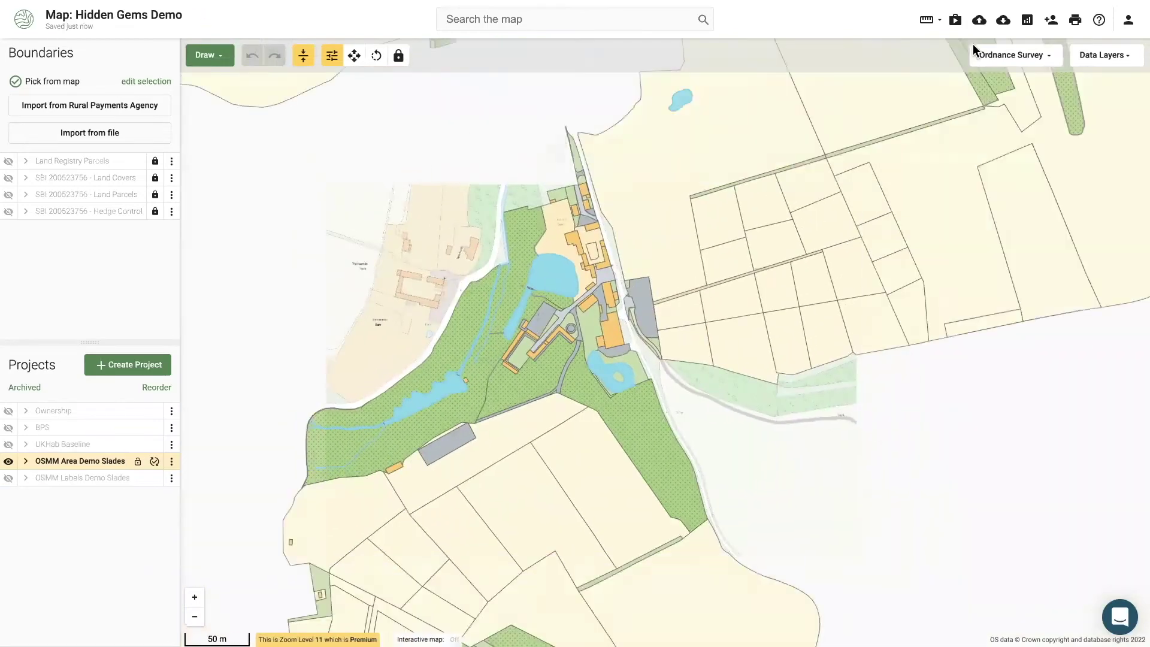
Add the OSMM Area Demo Slades project to the map's report, review its area breakdown and return to the map.
click(1027, 23)
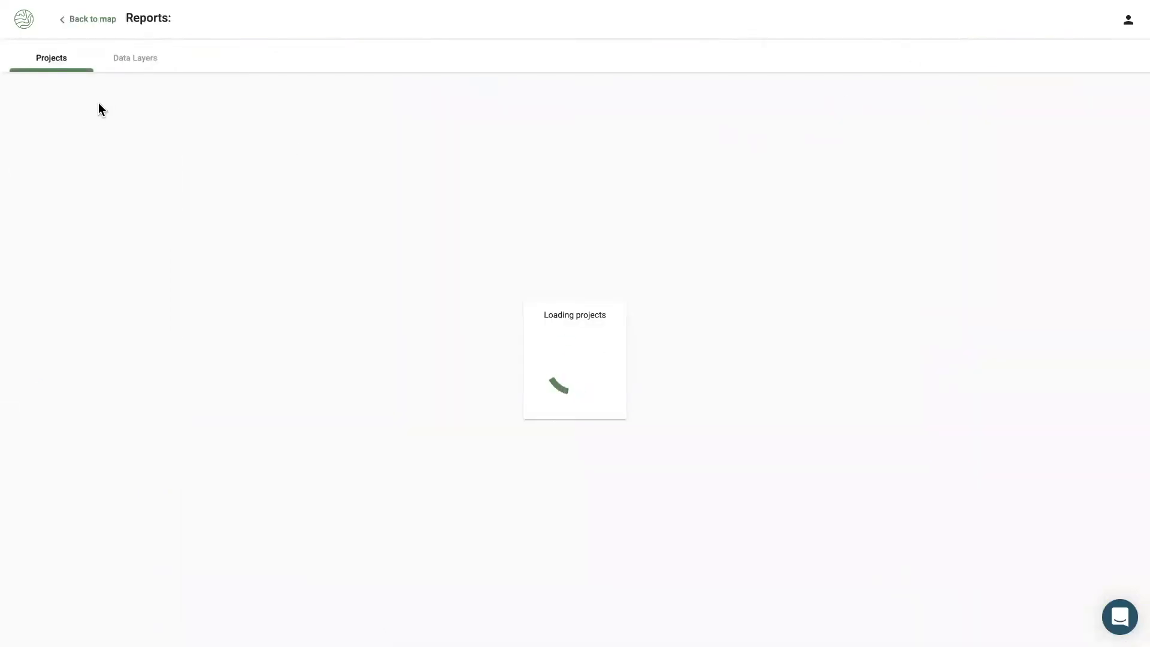
click(57, 102)
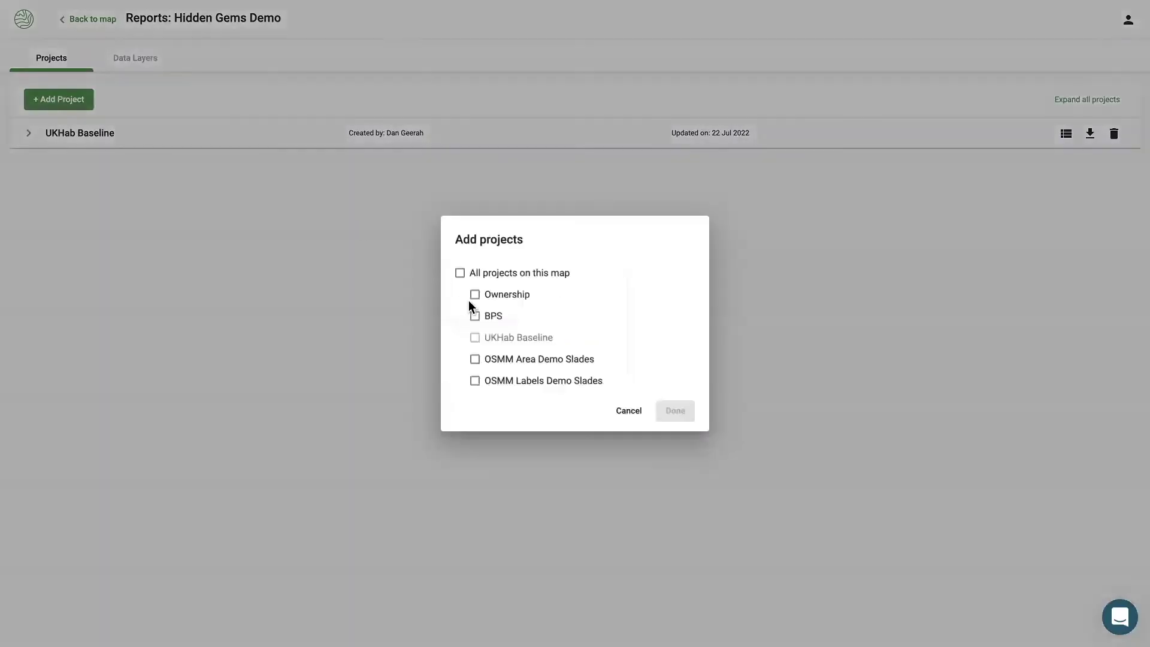
click(474, 359)
click(674, 410)
click(132, 167)
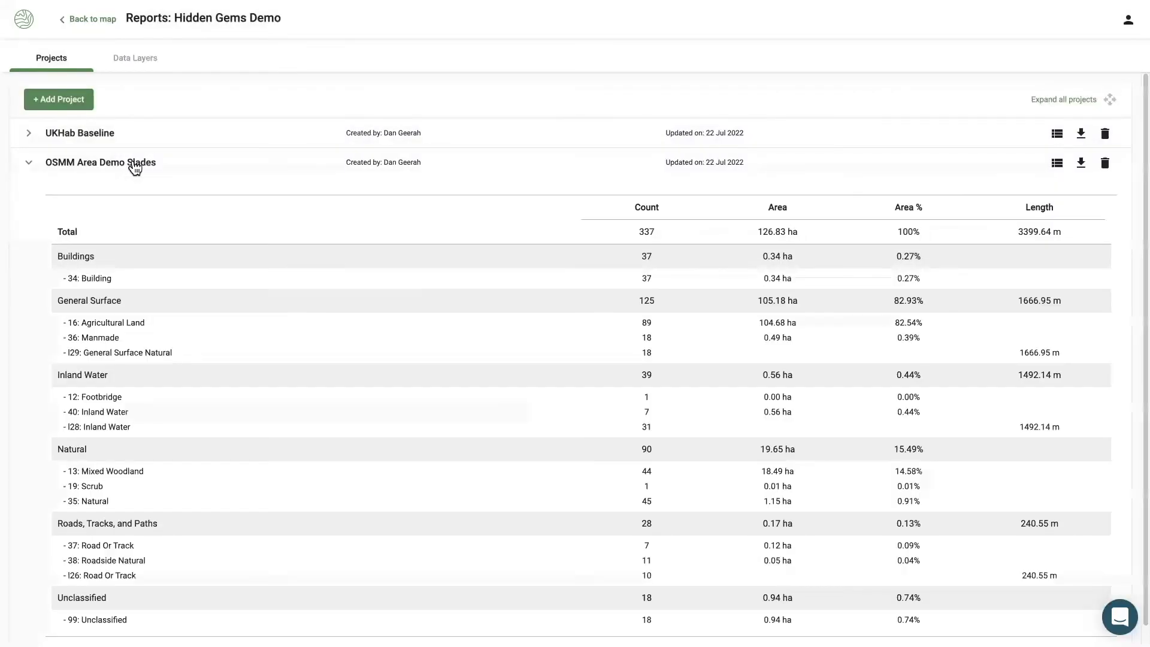
scroll(133, 171, down, 1)
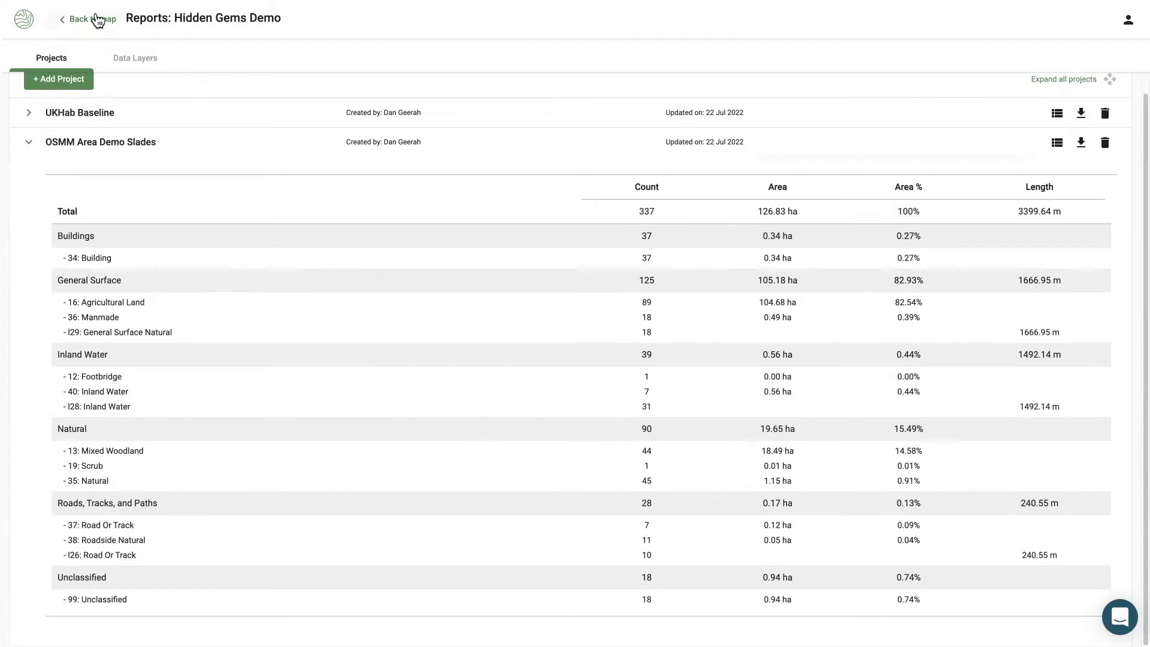
click(97, 20)
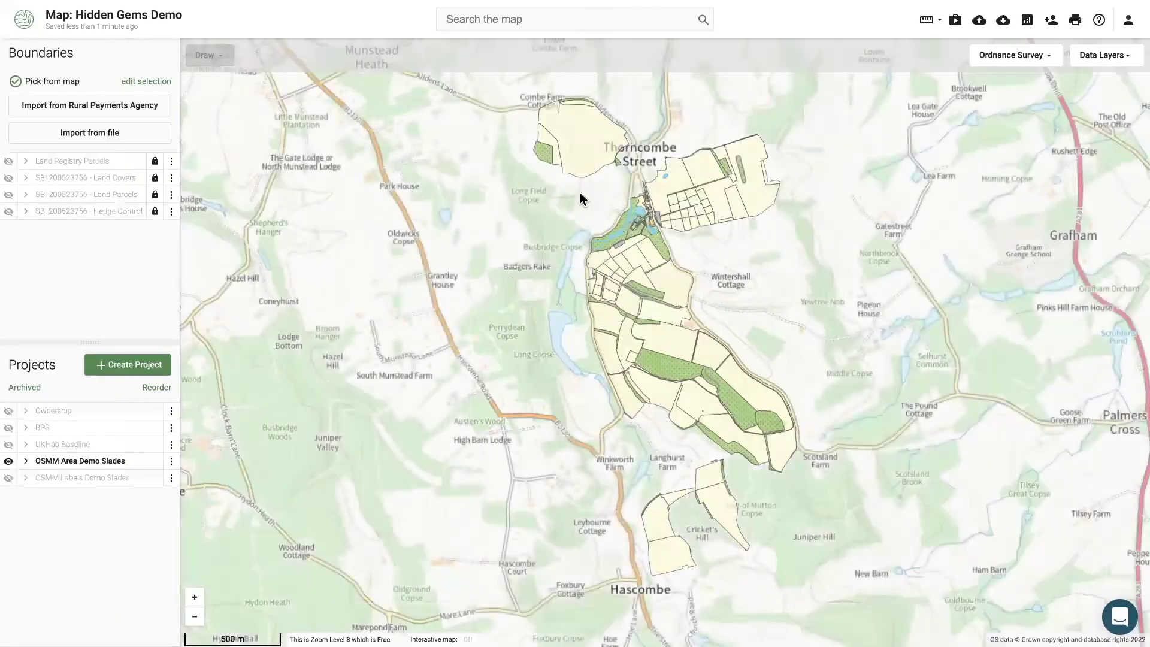
Set the basemap to Blank and look closely at the purchased features around the farm buildings.
click(996, 61)
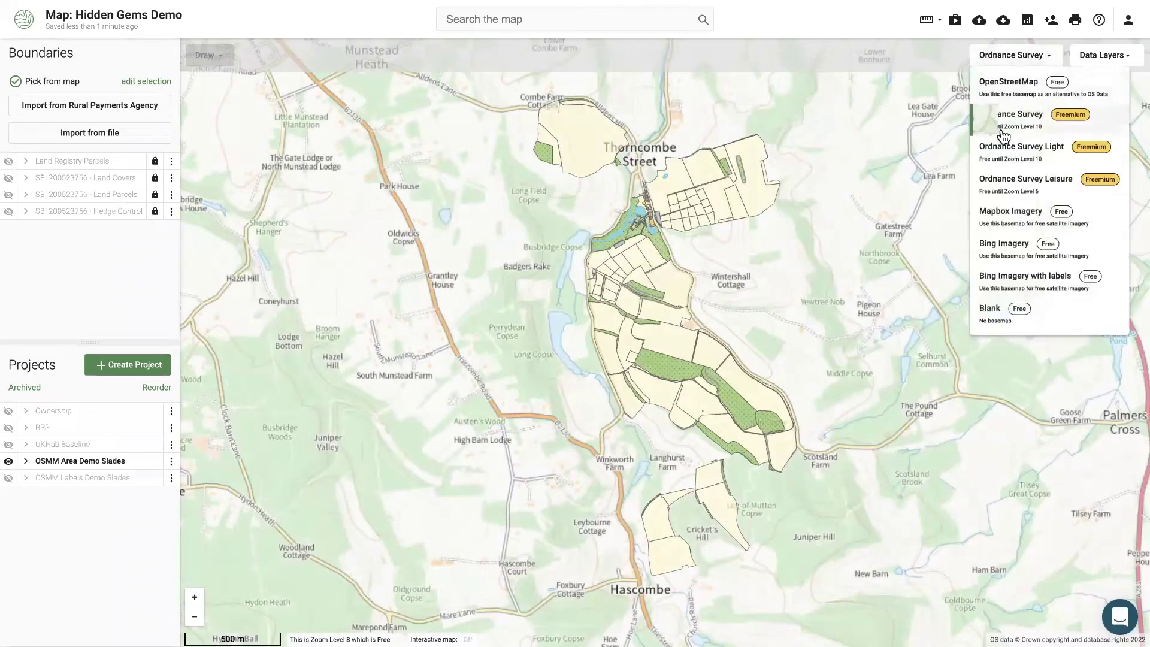
click(994, 315)
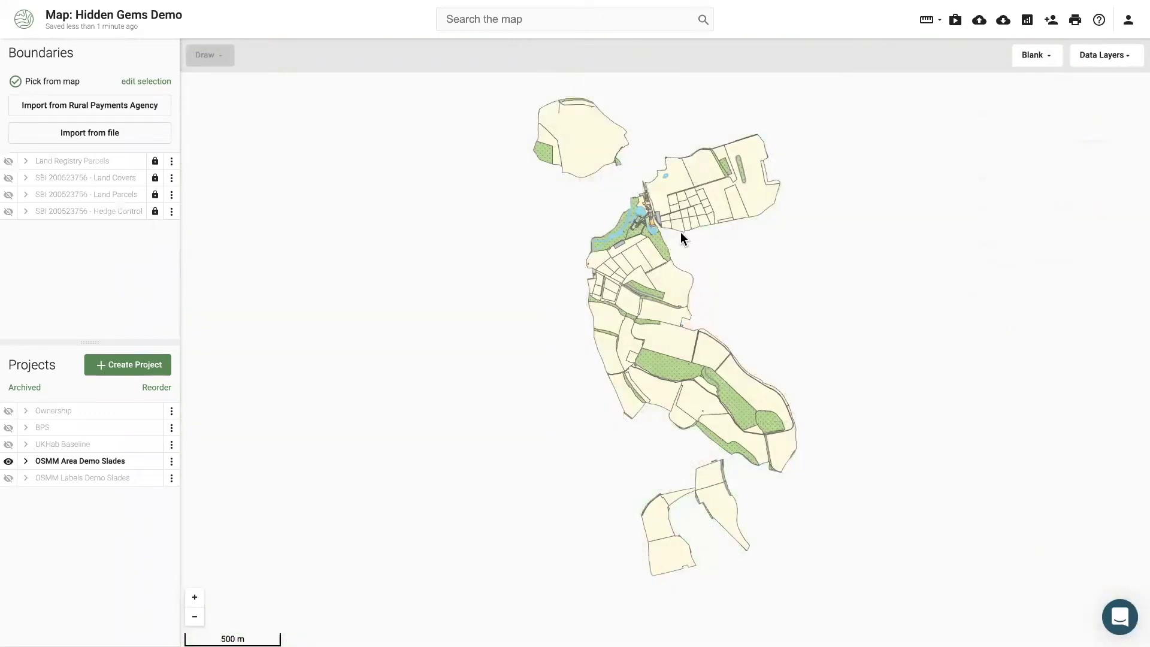
scroll(681, 231, up, 3)
click(1038, 55)
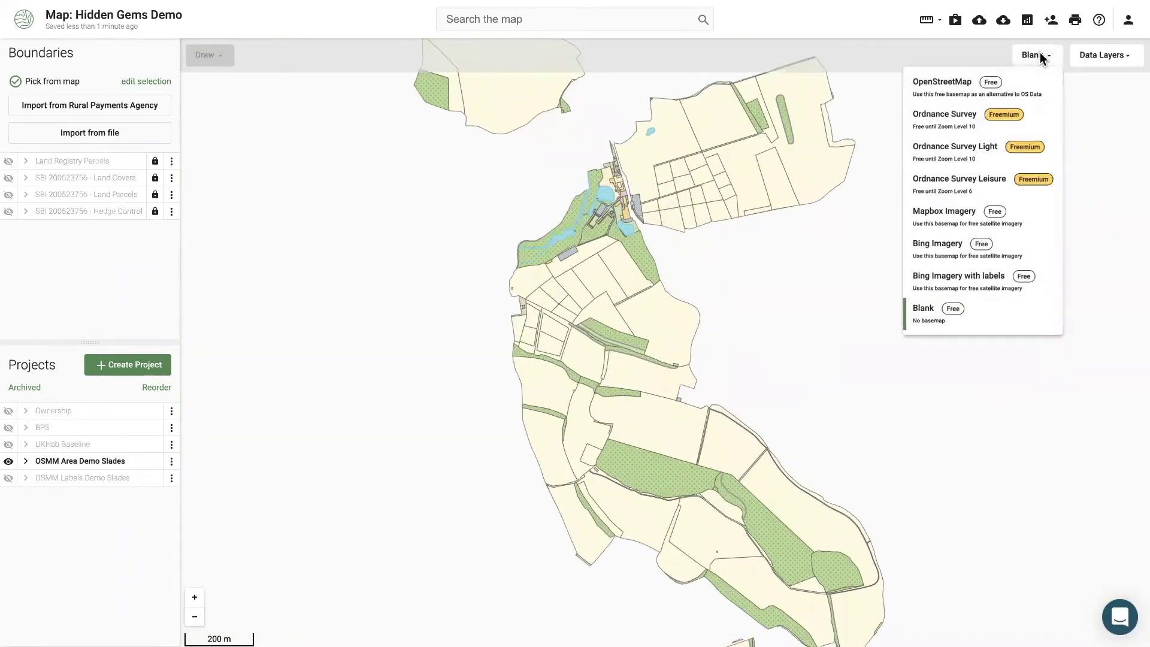
scroll(610, 224, up, 5)
drag(560, 312, 480, 382)
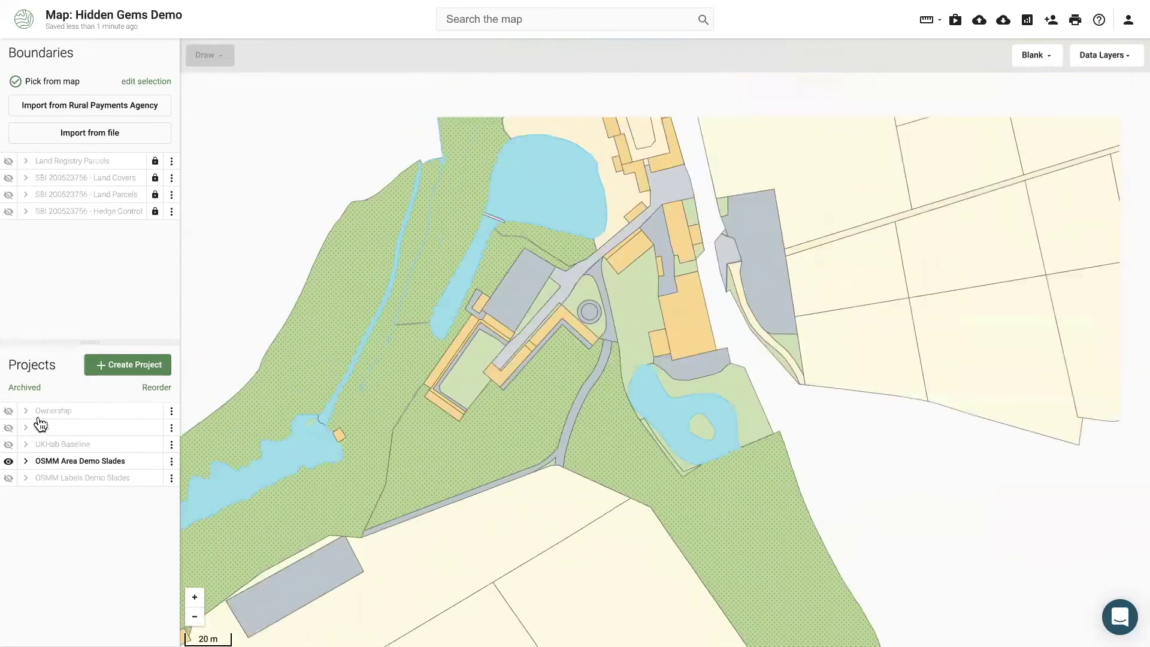
Show the UKHab Baseline project and reorder it to the end of the project list, after OSMM Labels Demo Slades.
click(8, 444)
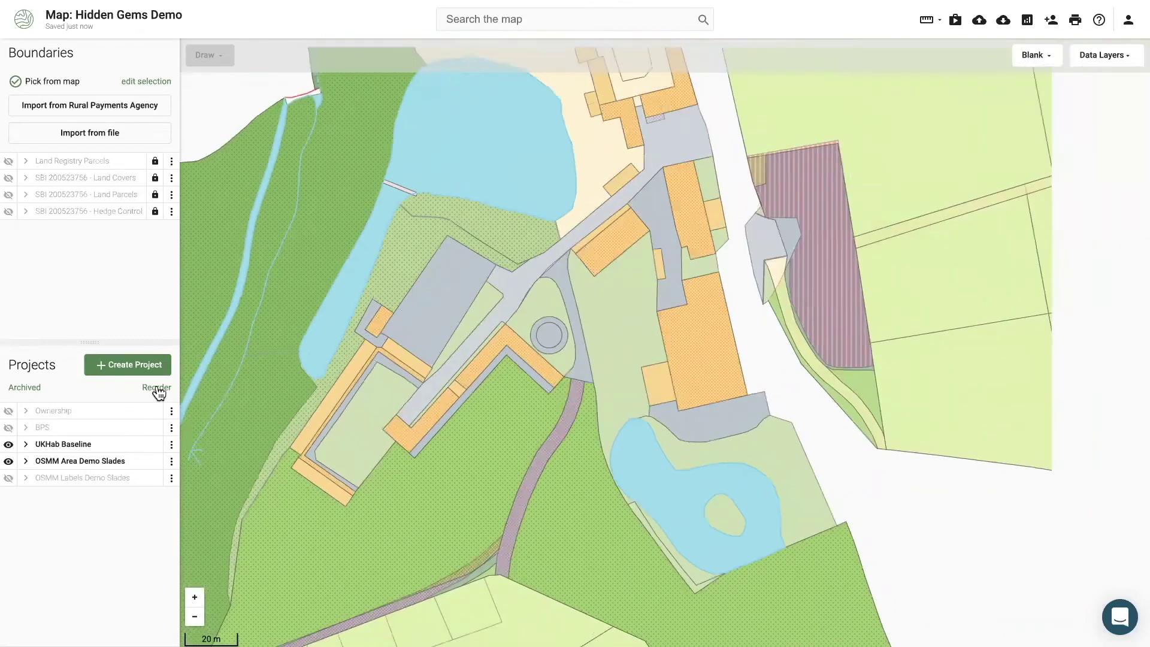
click(157, 389)
drag(46, 447, 48, 482)
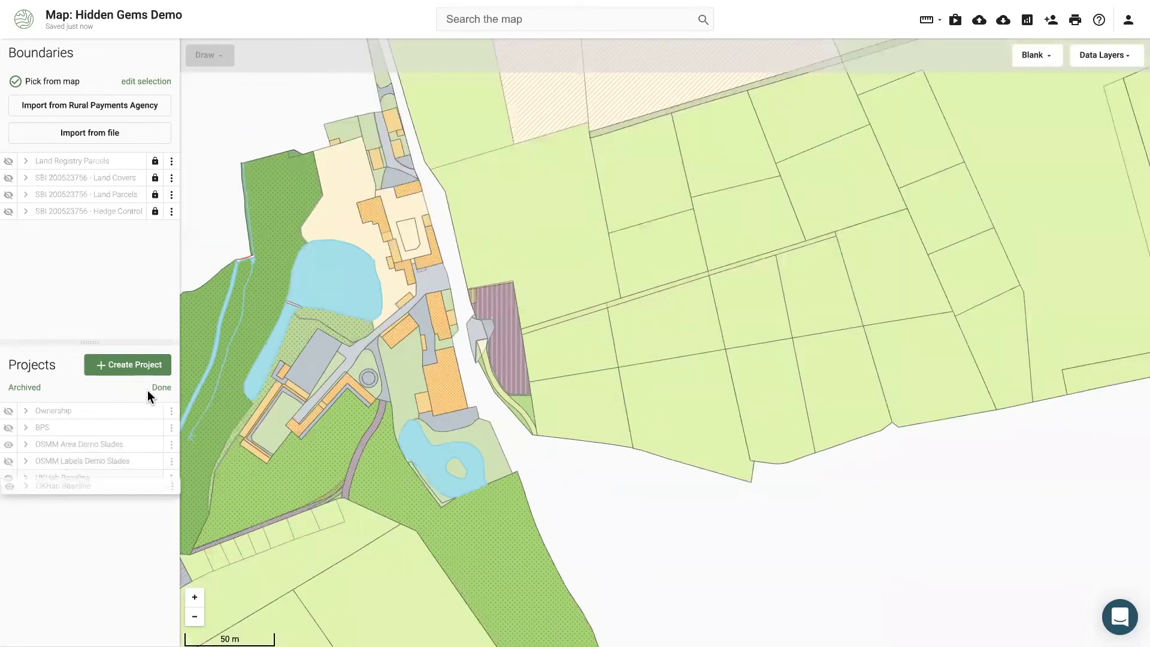
click(160, 388)
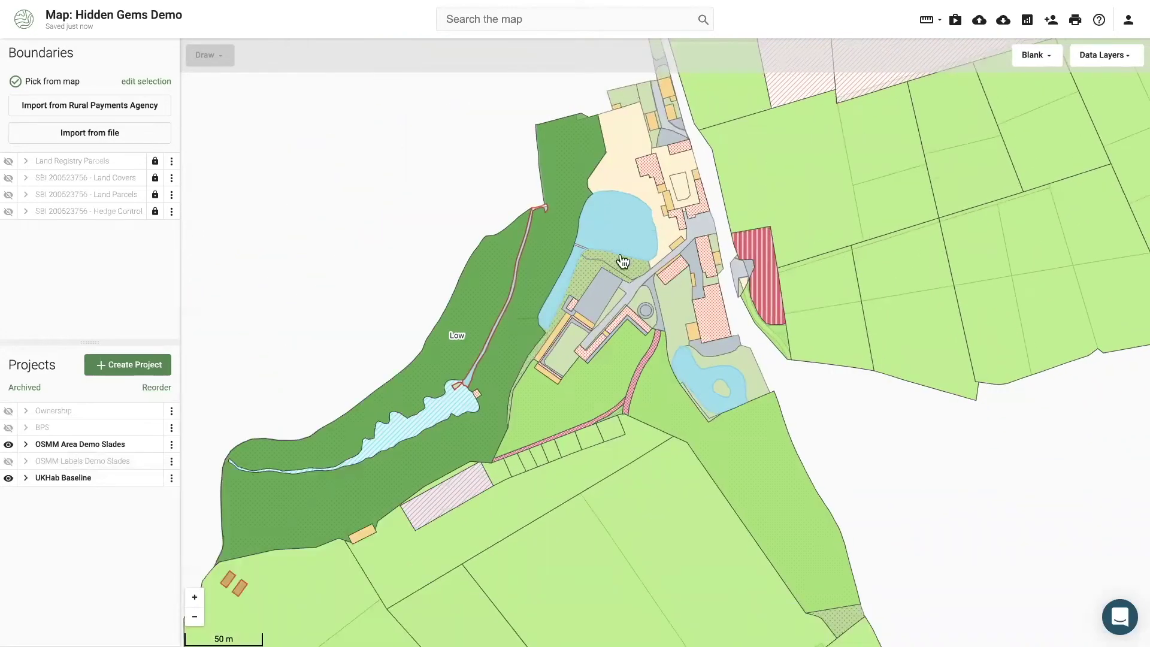
scroll(664, 201, up, 2)
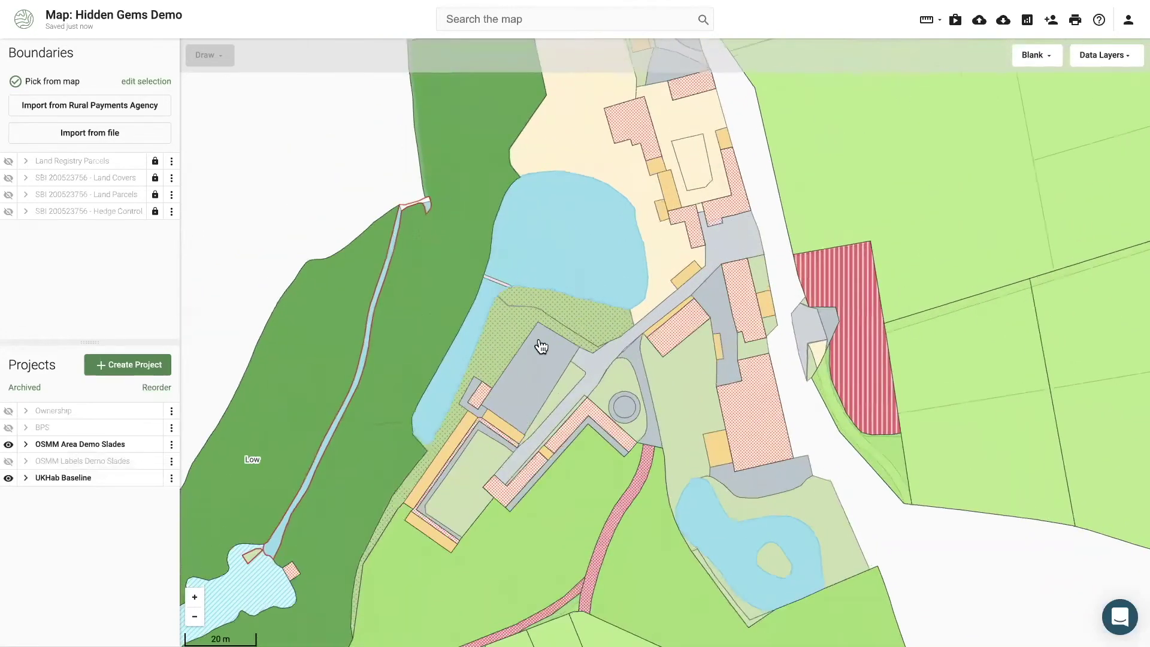
scroll(541, 344, up, 4)
scroll(540, 346, down, 2)
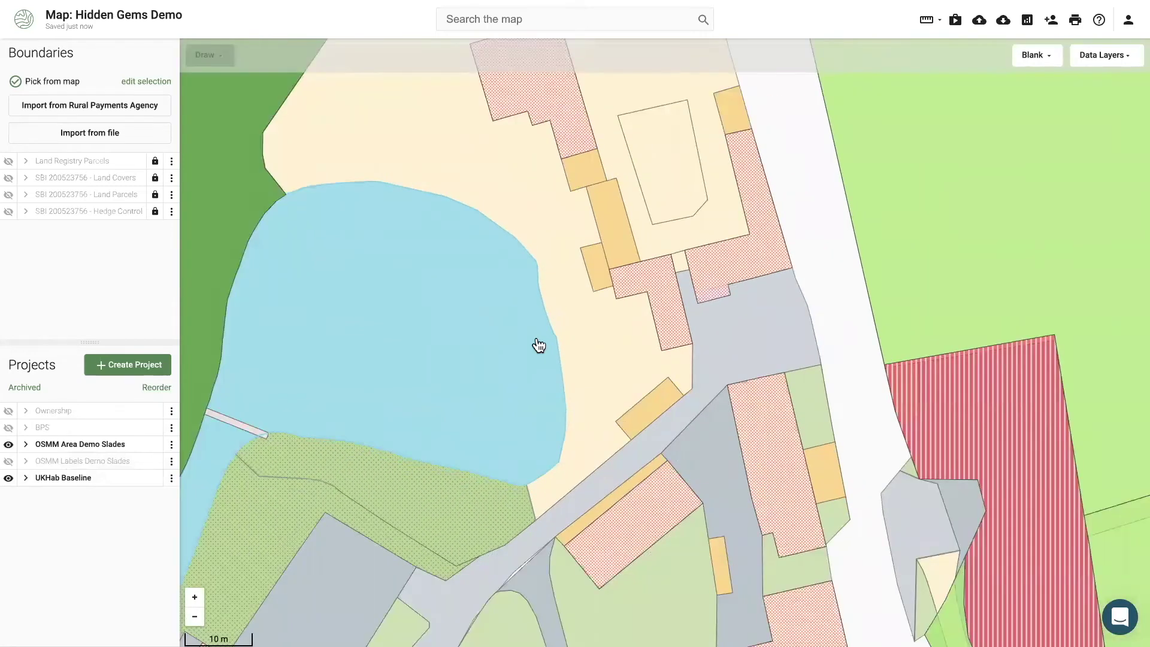
scroll(577, 425, down, 2)
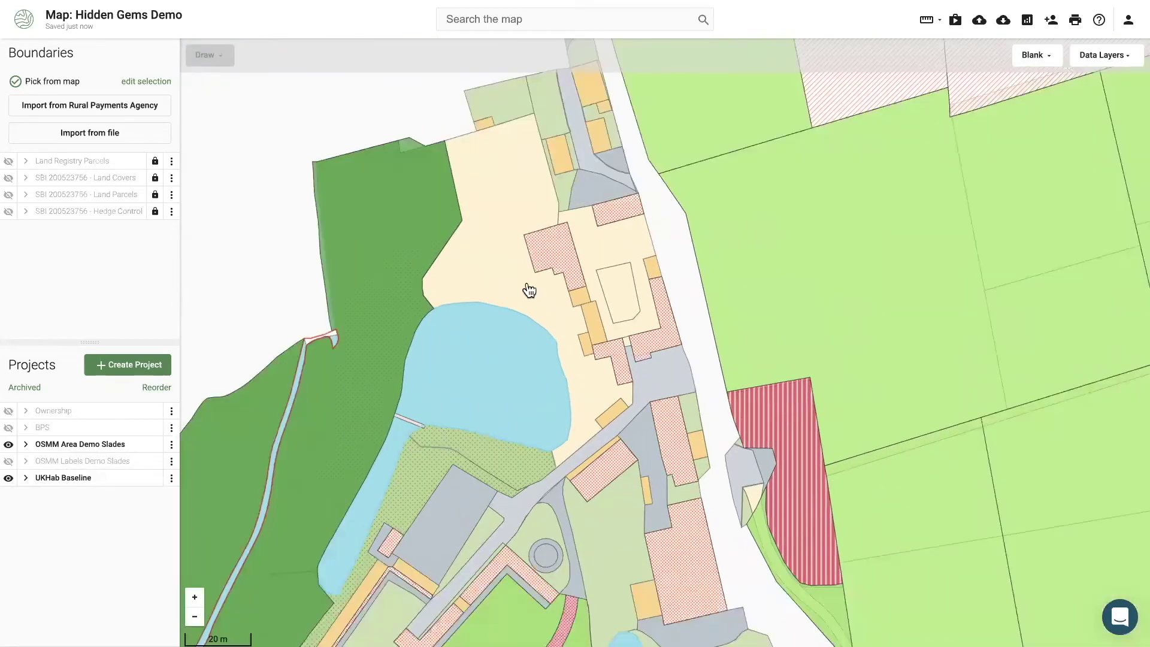
Compare the price of an A4 Landscape print using the Blank and Ordnance Survey base maps, and leave the print setup.
click(1074, 20)
click(115, 136)
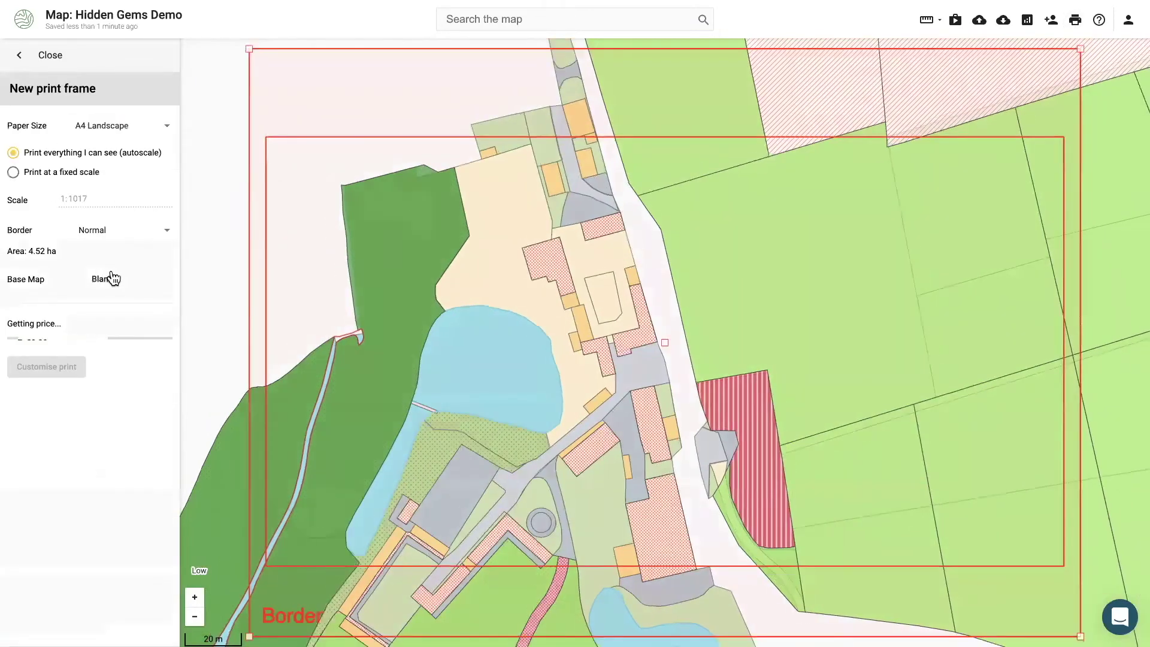
drag(55, 321, 112, 325)
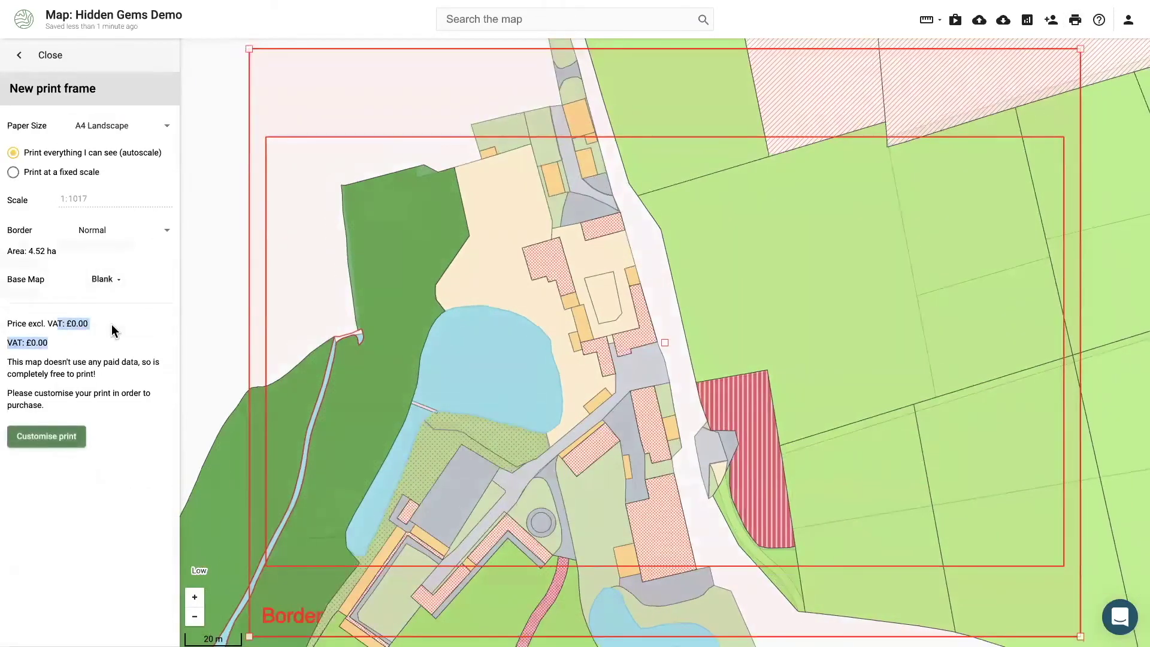
click(103, 279)
click(148, 346)
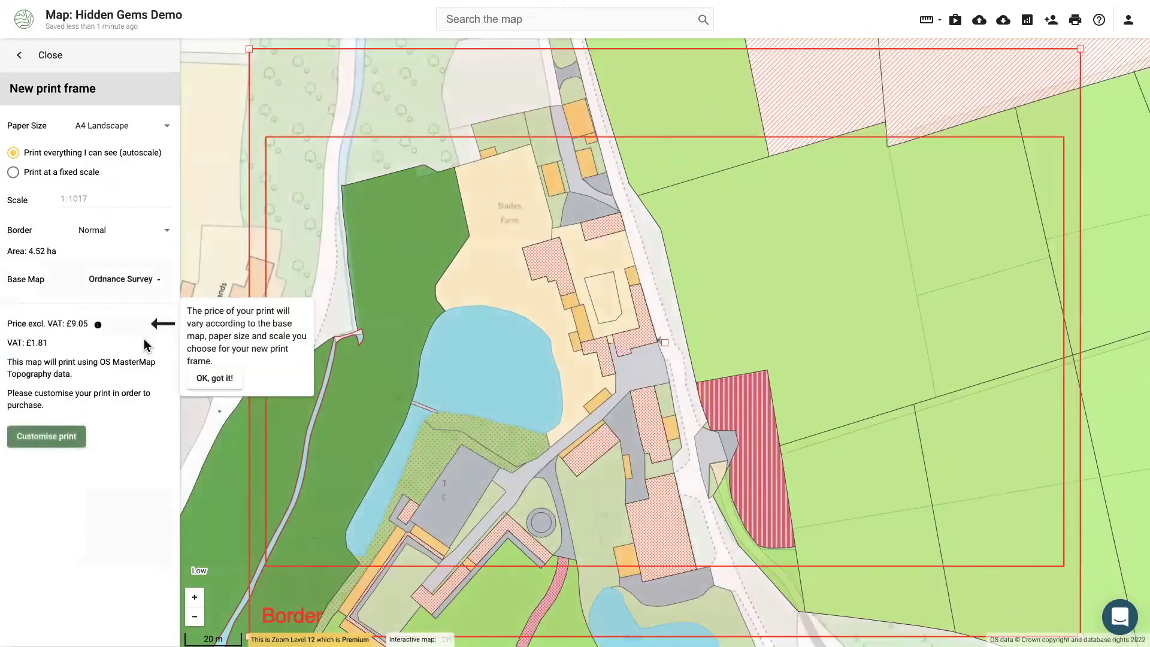
click(63, 57)
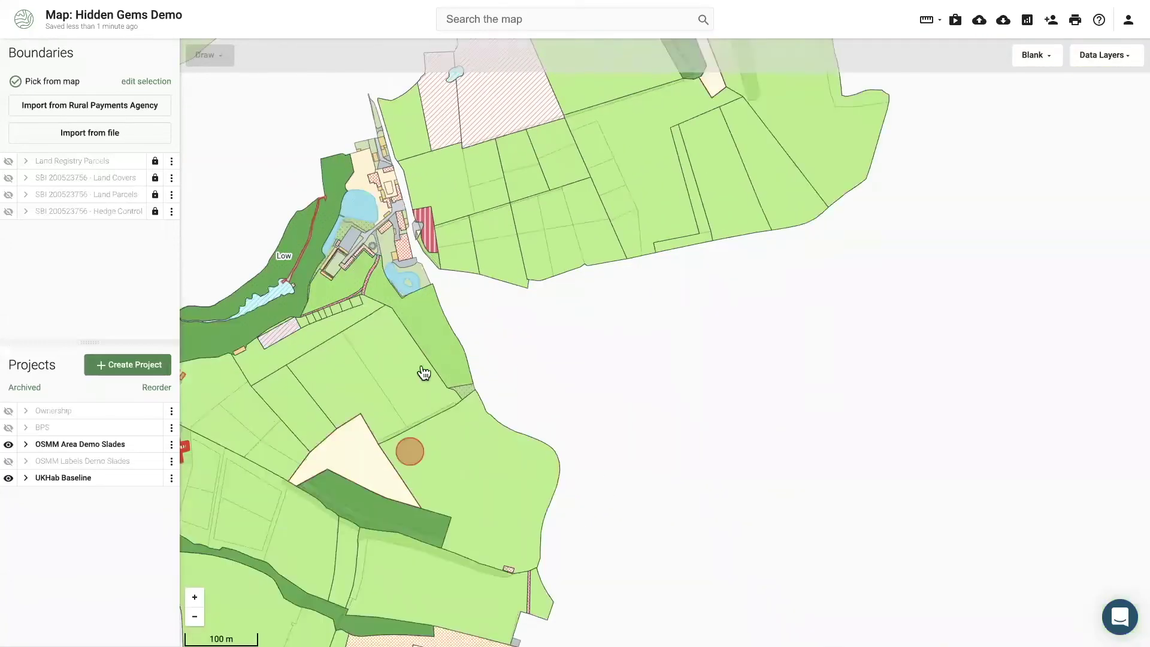
Look over the combined habitat and purchased layers and set the basemap to Ordnance Survey Light.
scroll(291, 434, down, 3)
drag(282, 428, 446, 339)
scroll(422, 365, up, 3)
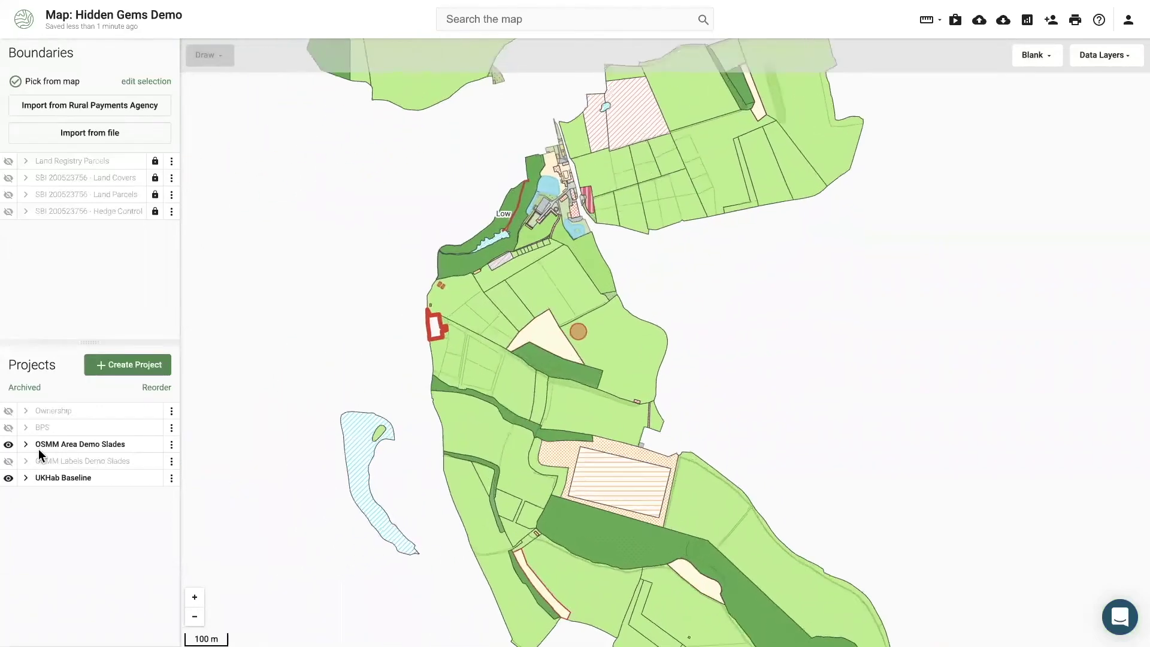
click(1036, 55)
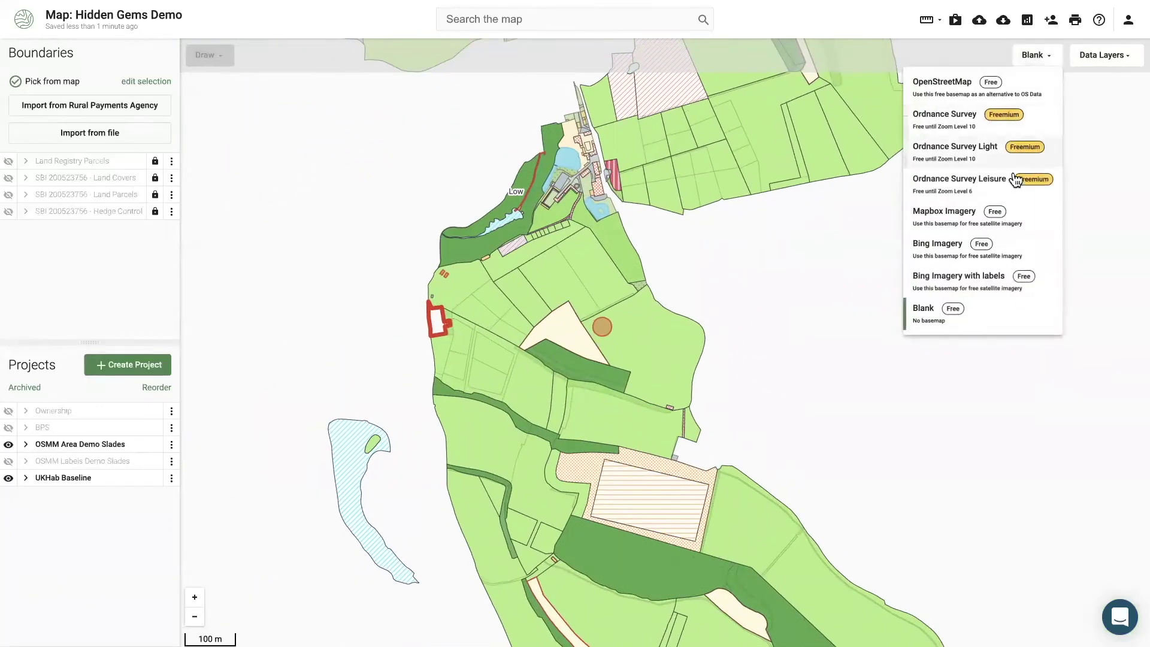
click(982, 159)
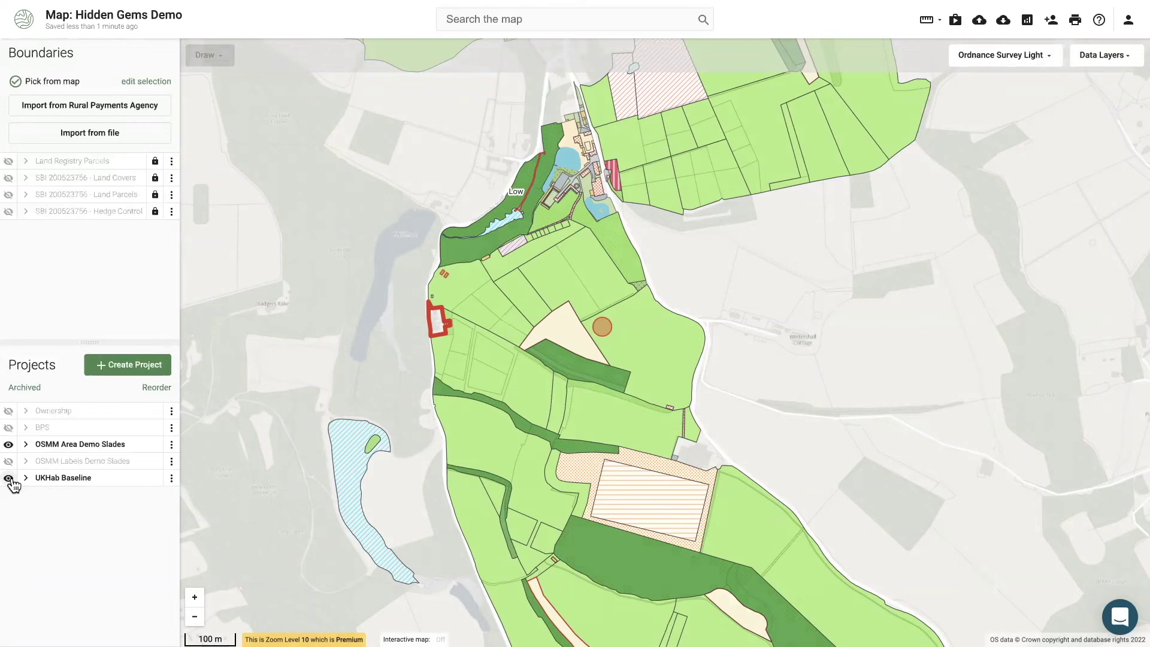
Hide the UKHab Baseline and OSMM Area Demo Slades projects and show only BPS, after a brief view of Ownership alone.
click(9, 478)
click(9, 444)
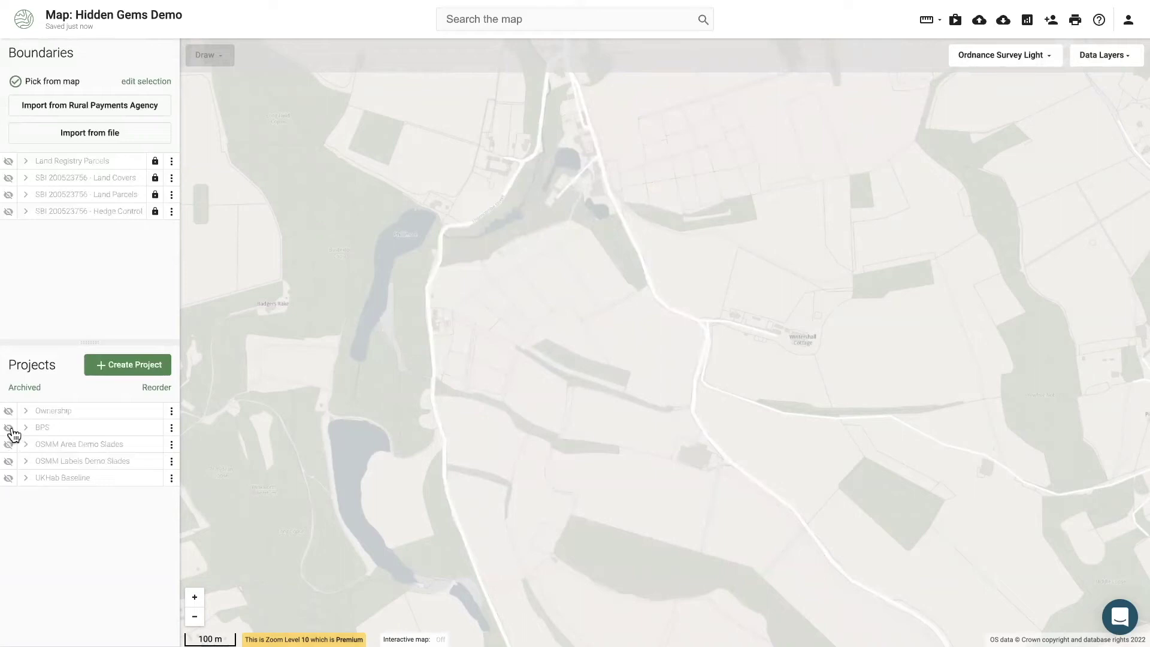
click(9, 412)
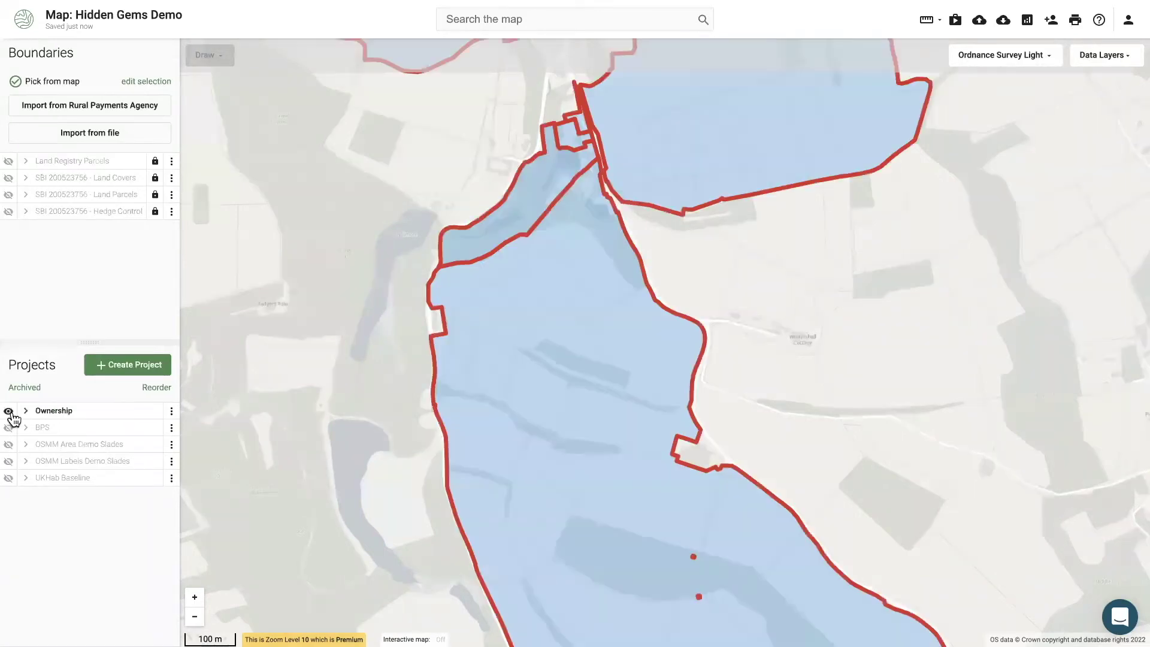
click(9, 411)
click(8, 427)
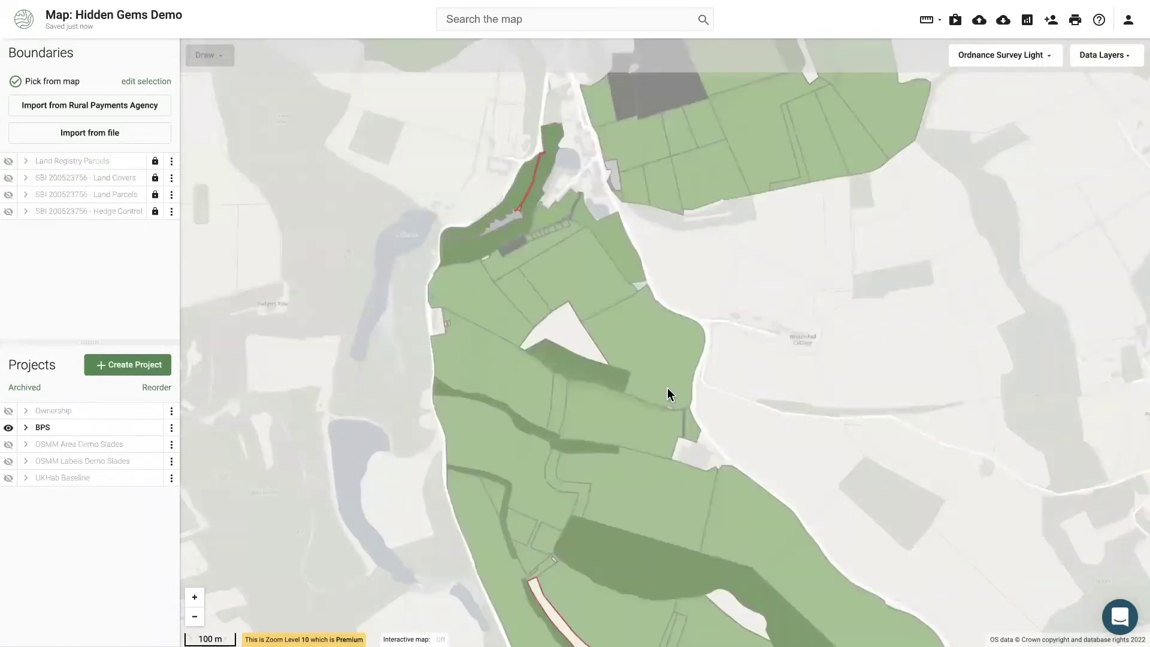
Create an RLE1 Form project in the map's project list, with BPS kept visible.
drag(667, 387, 592, 364)
scroll(592, 364, down, 2)
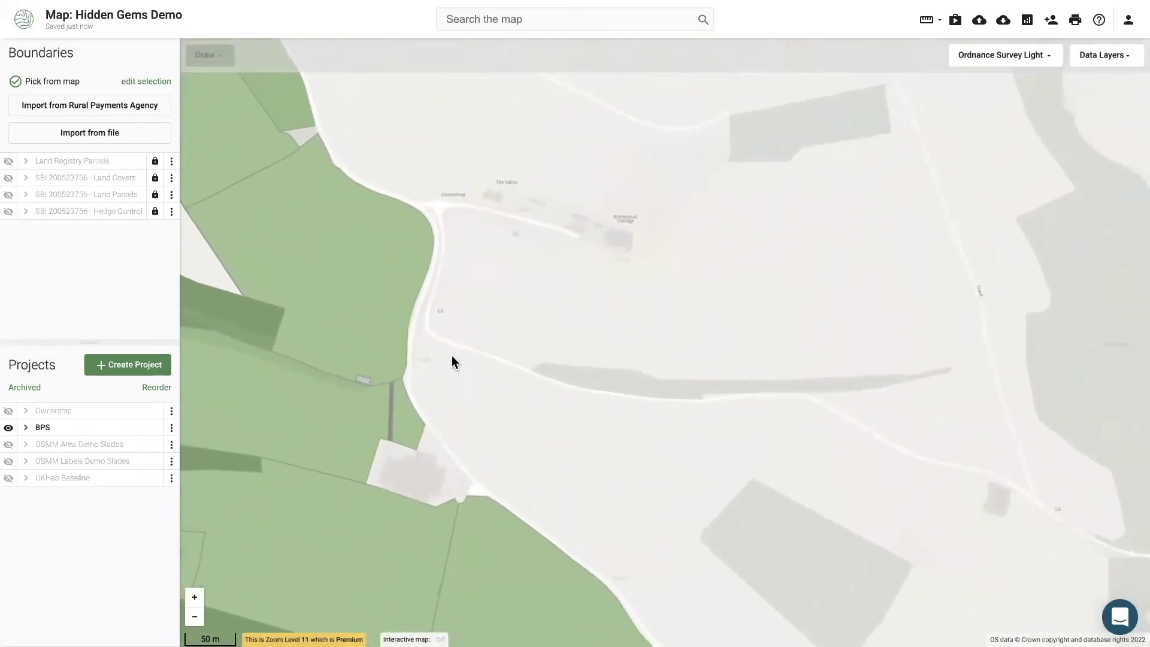
click(71, 427)
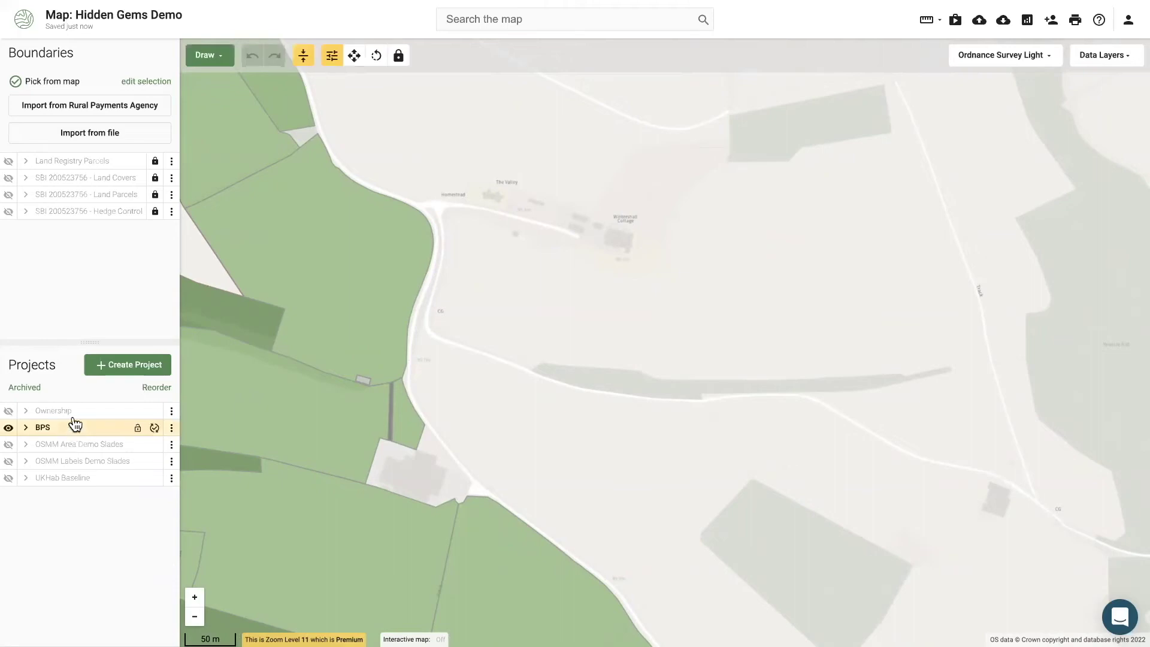
click(145, 377)
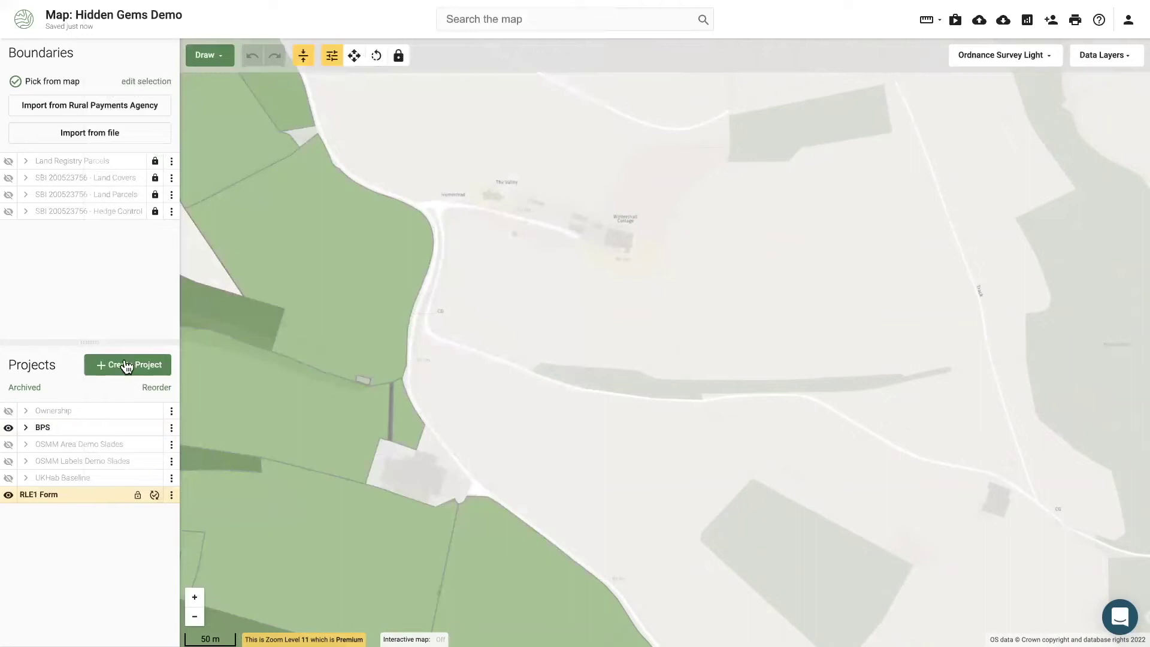
Draw an area of about 2.77 ha in the RLE1 Form project, tracing the field southwest of Wintershall Cottage along its mapped boundaries.
scroll(556, 351, up, 2)
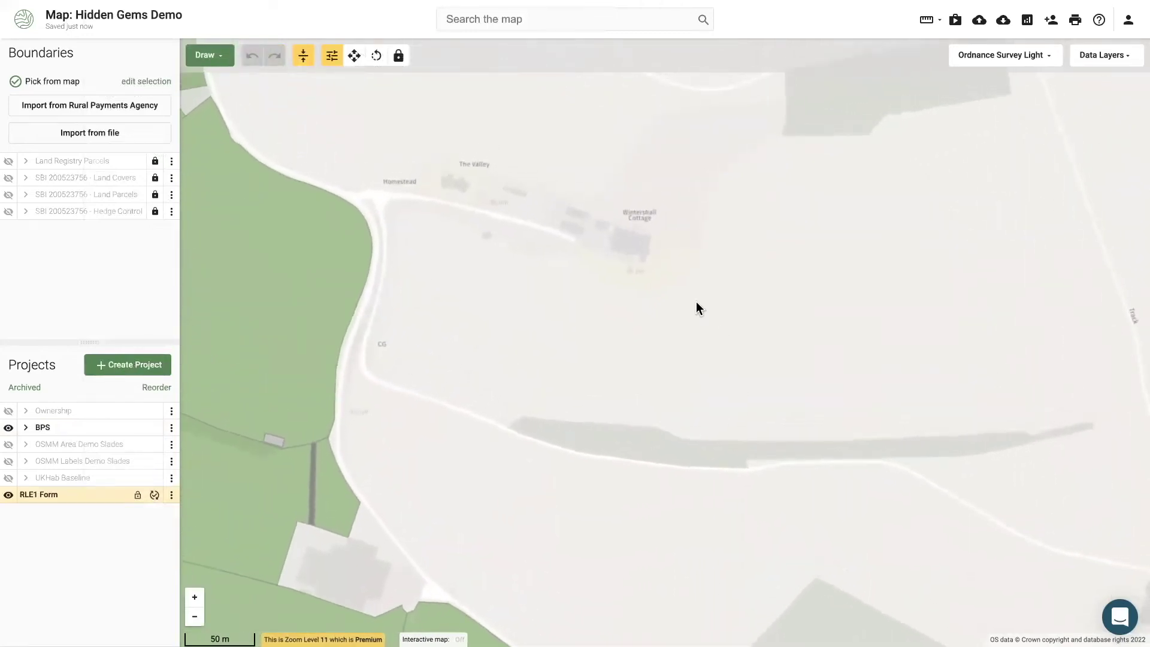
click(218, 62)
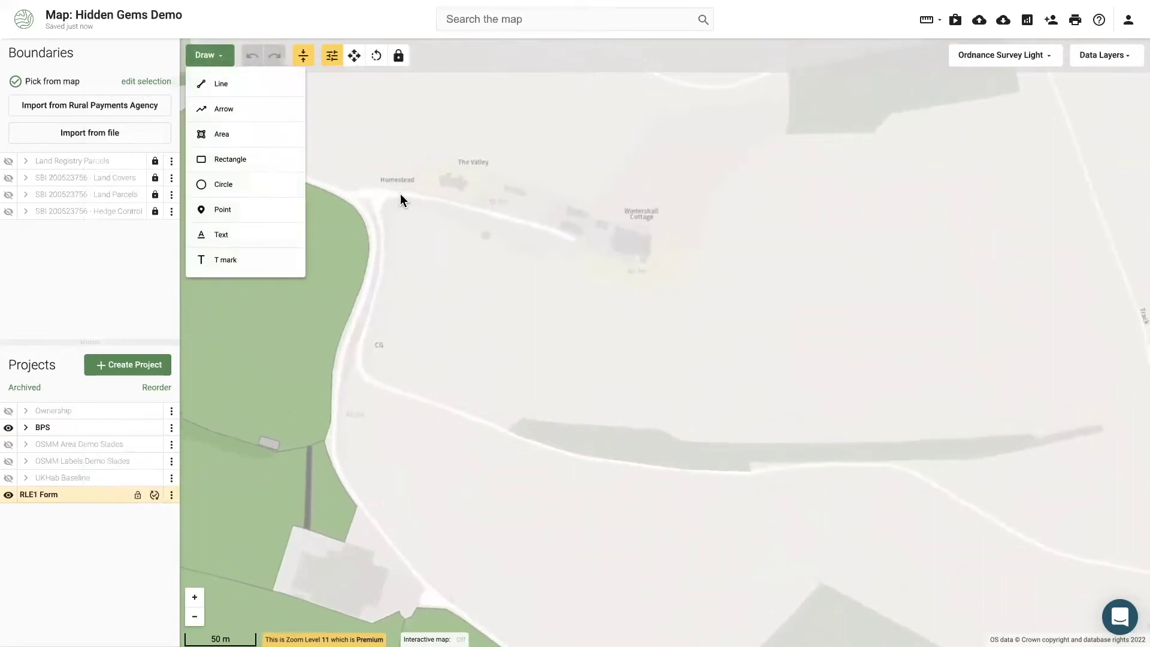
click(473, 599)
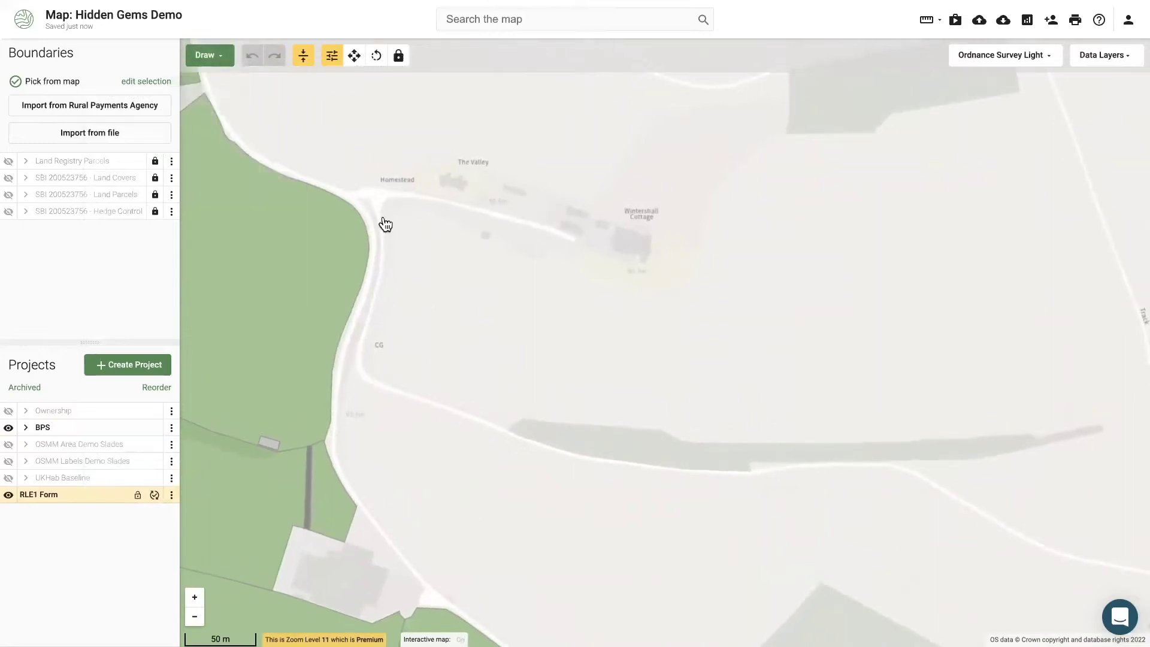
click(202, 58)
click(224, 137)
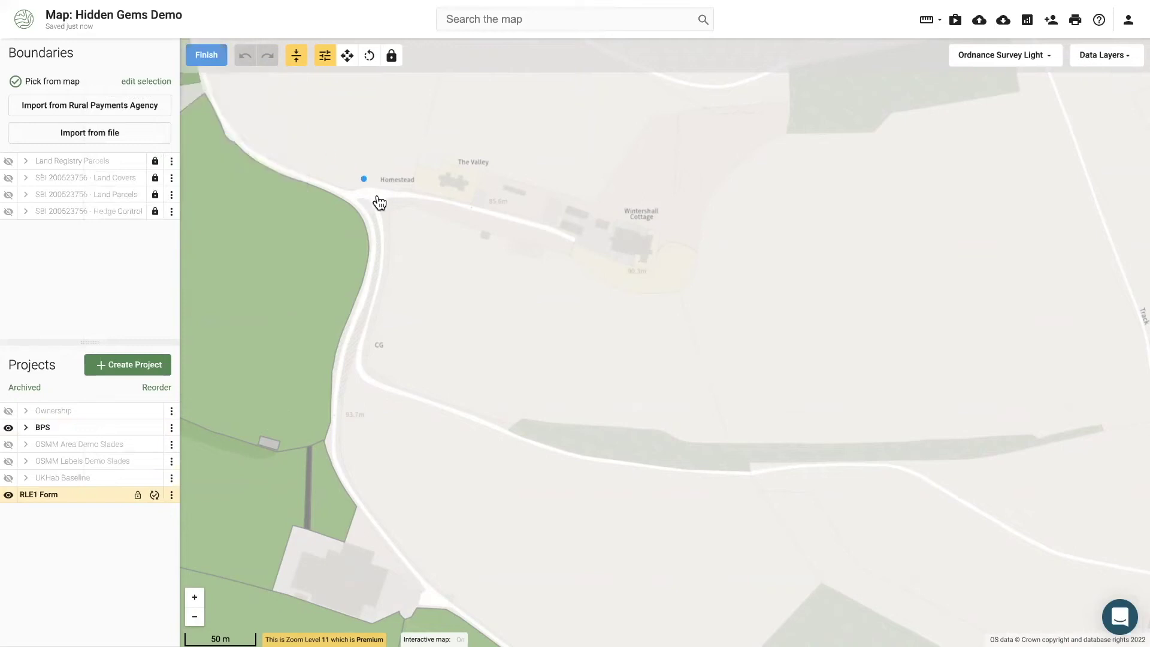
click(389, 211)
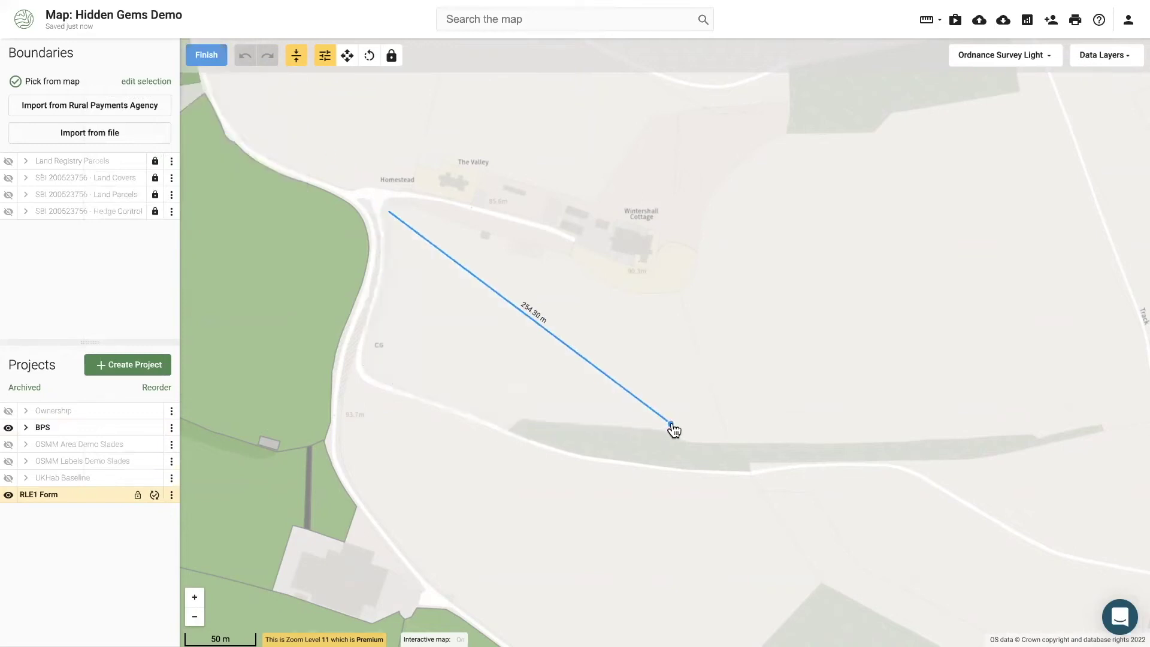
click(729, 443)
click(678, 292)
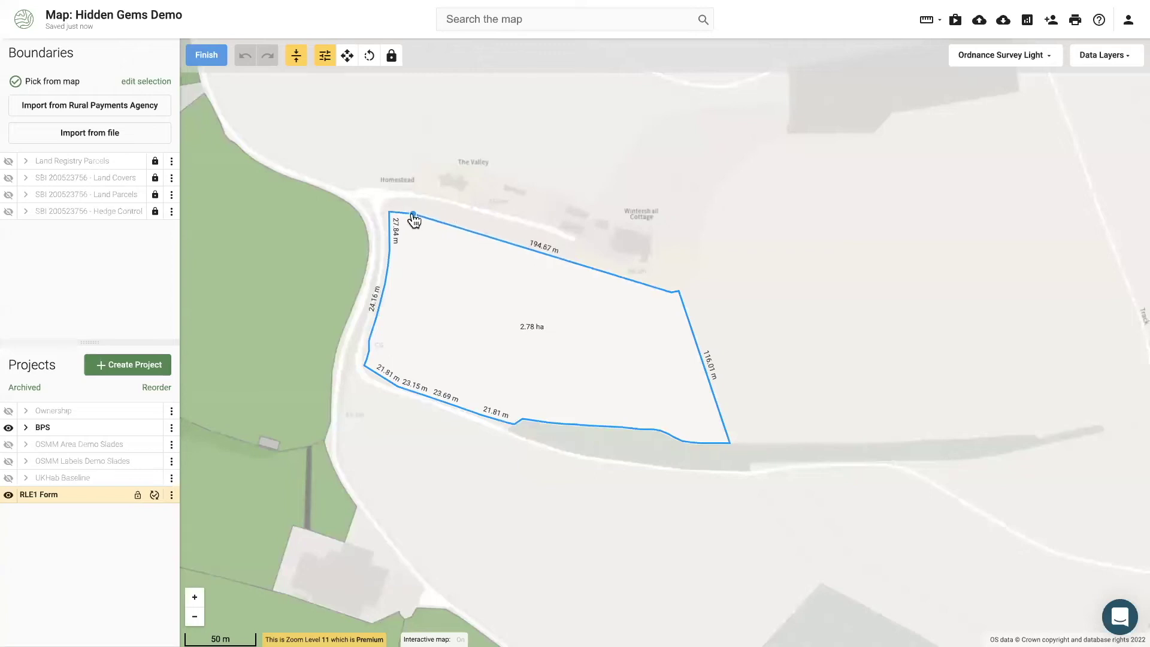
click(411, 205)
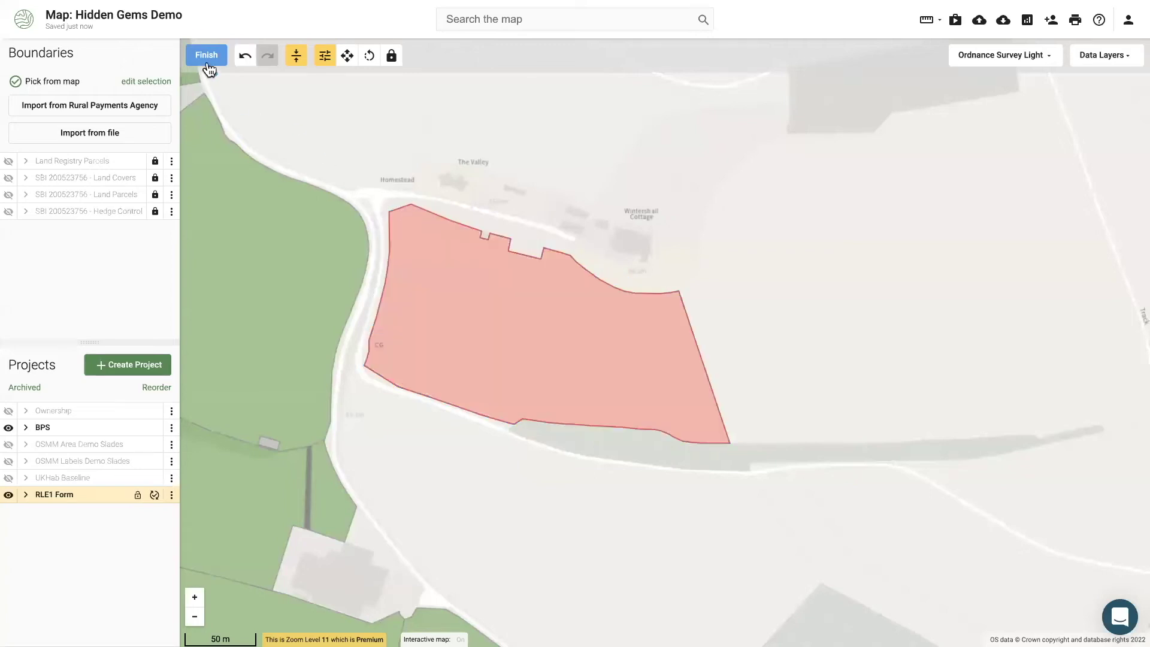
click(208, 59)
scroll(541, 376, up, 1)
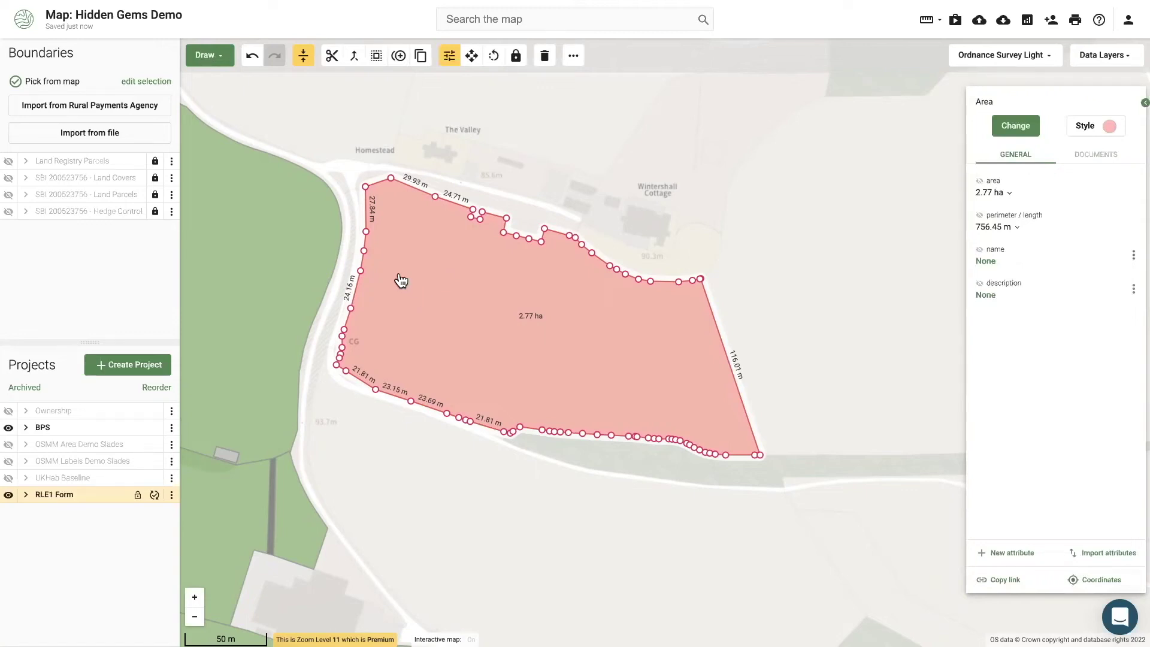
View the new area's feature coordinates, turn on its geometric center point, and return to its attributes.
click(1095, 582)
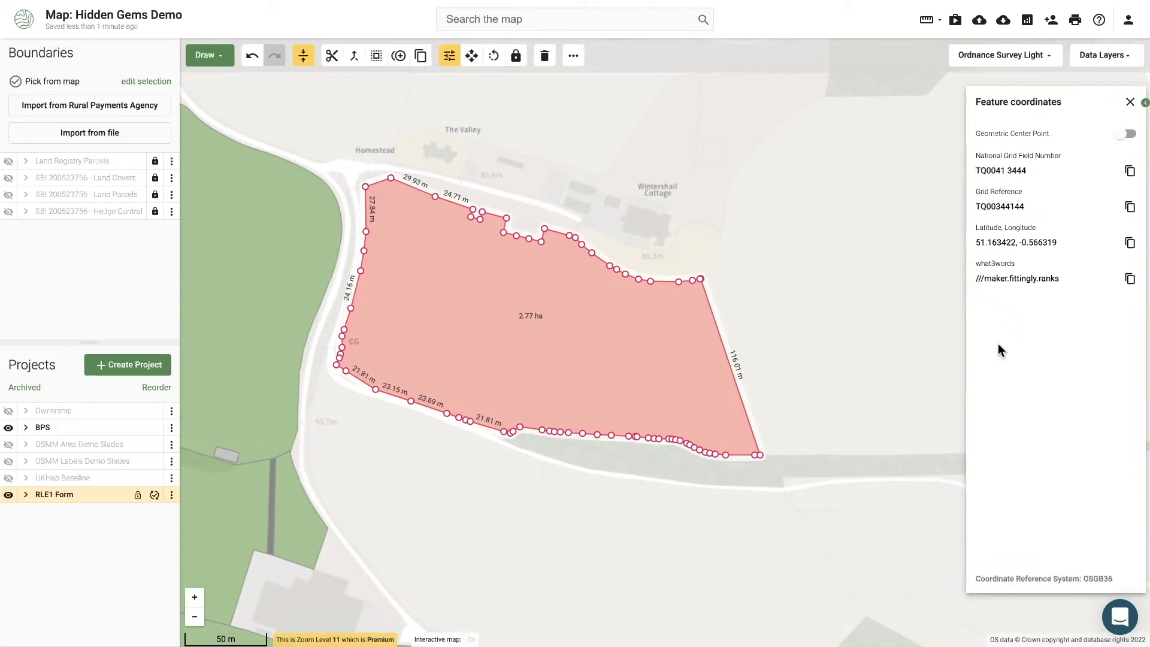
click(1126, 134)
click(1128, 102)
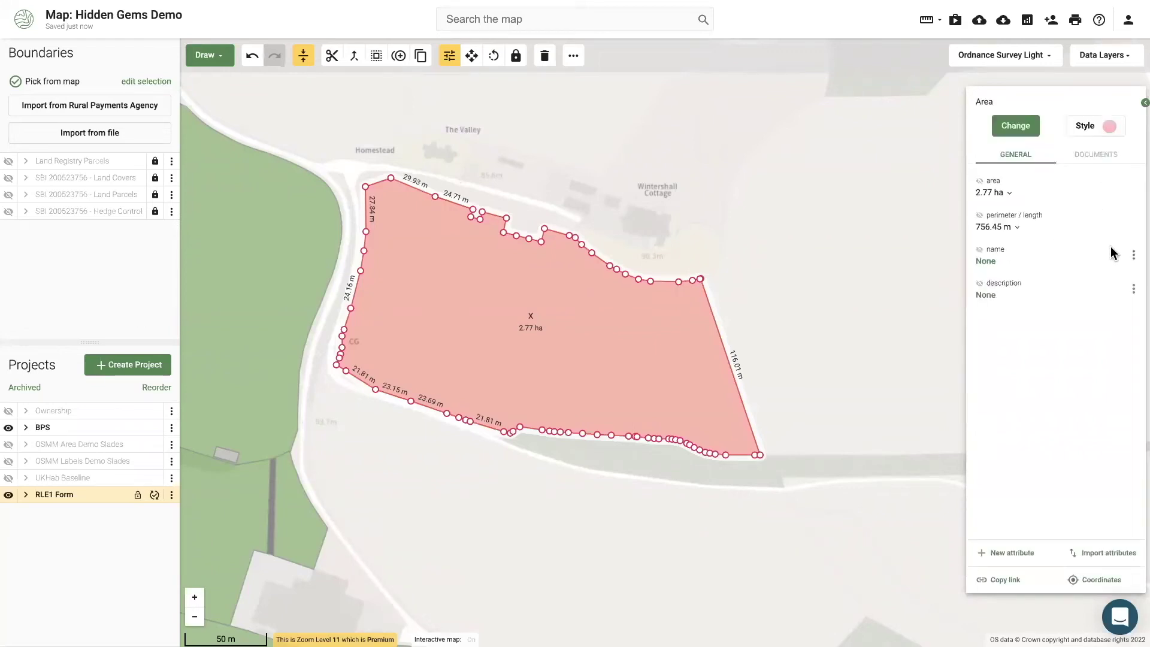
Set the area's description to TQ0041 3444 and show it as a label on the map.
click(1133, 290)
click(1124, 314)
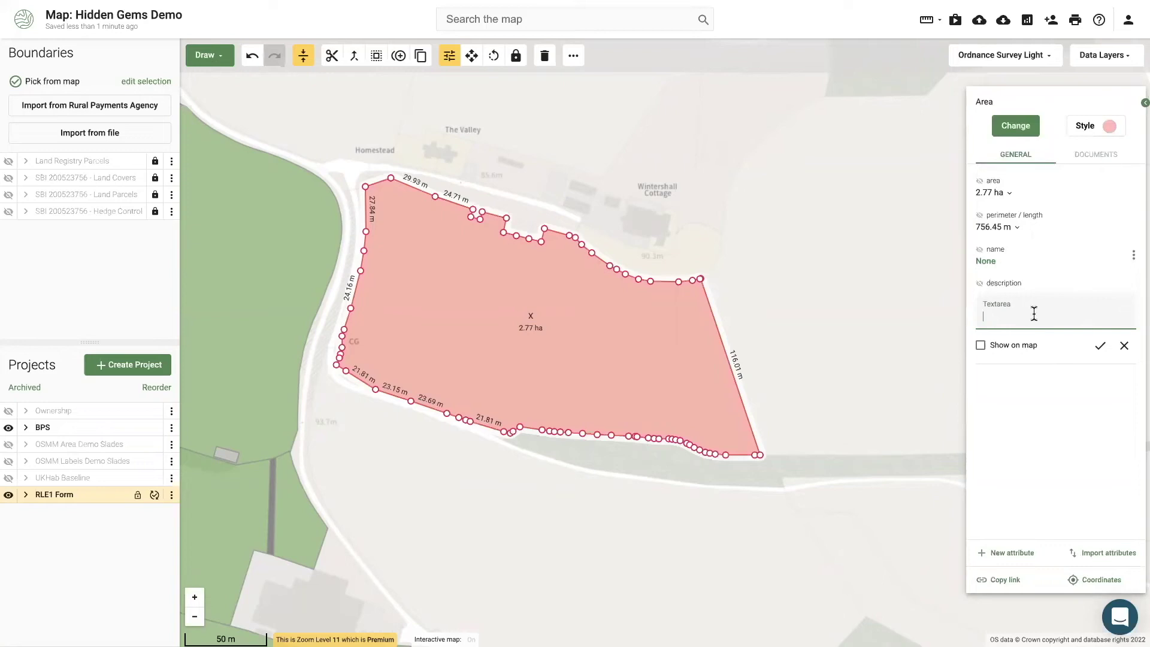
text(TQ0041 3444)
click(1001, 345)
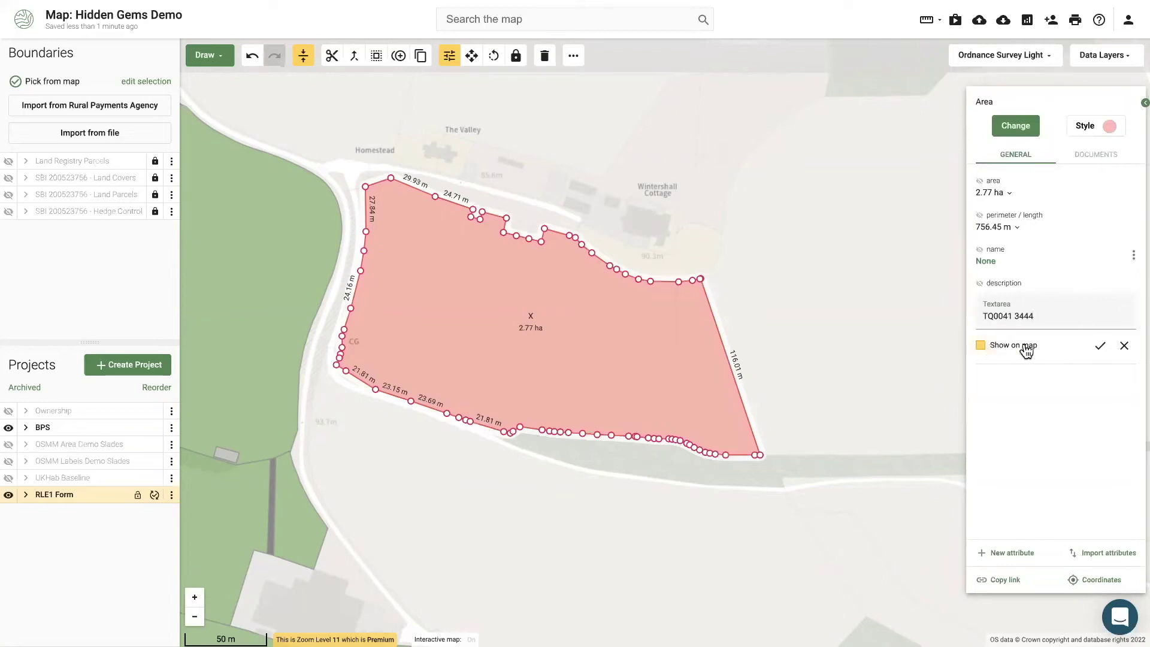
click(1100, 346)
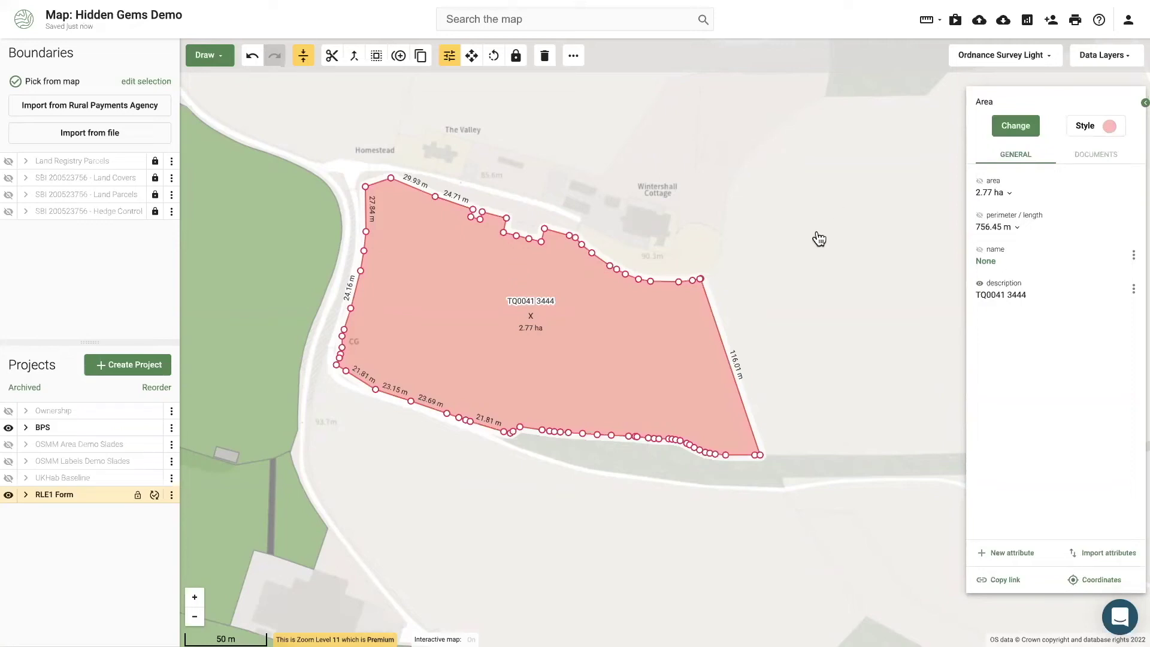
Copy the area's what3words address from its feature coordinates, switching the geometric center point off and back on.
click(1100, 580)
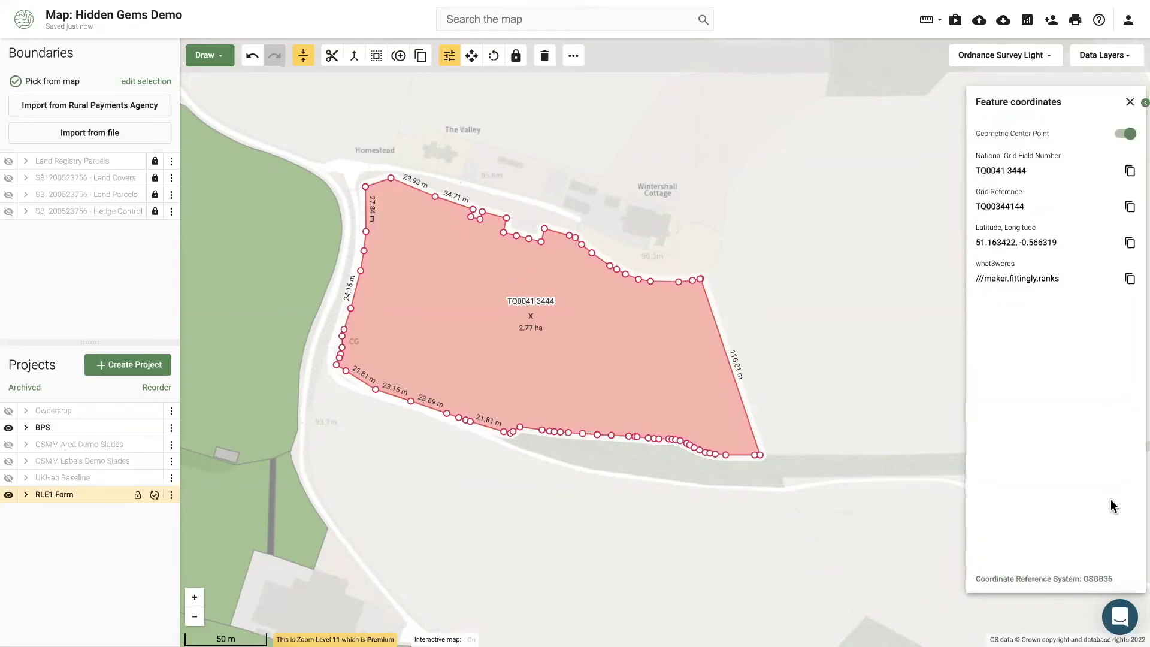
click(1127, 134)
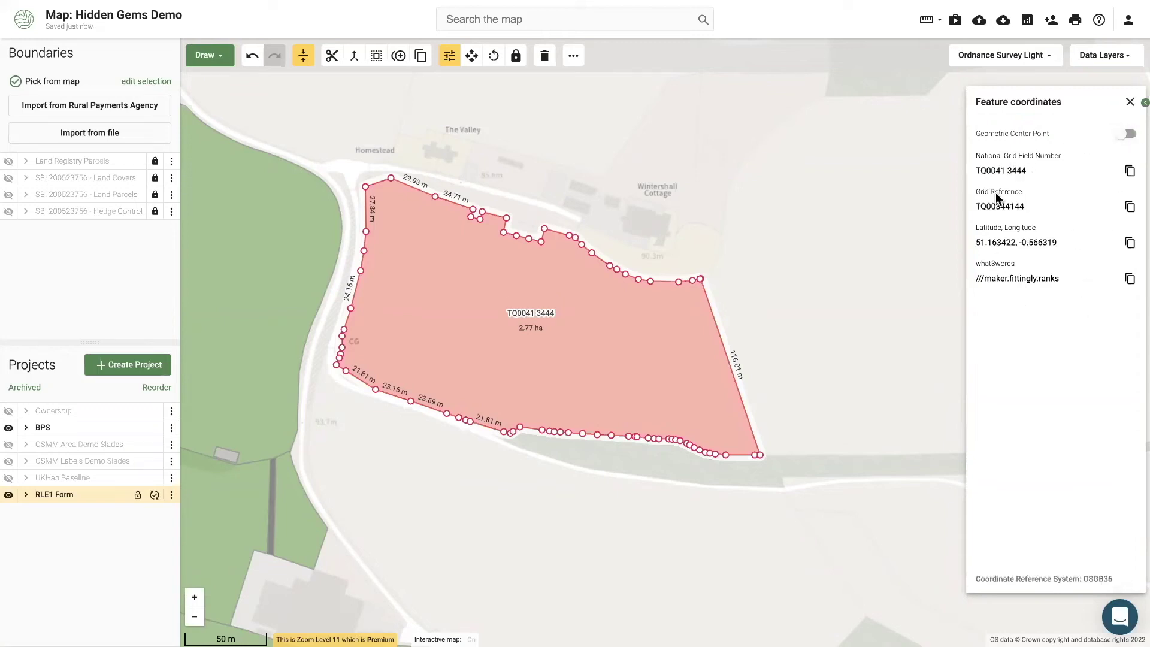
click(1130, 279)
click(1128, 134)
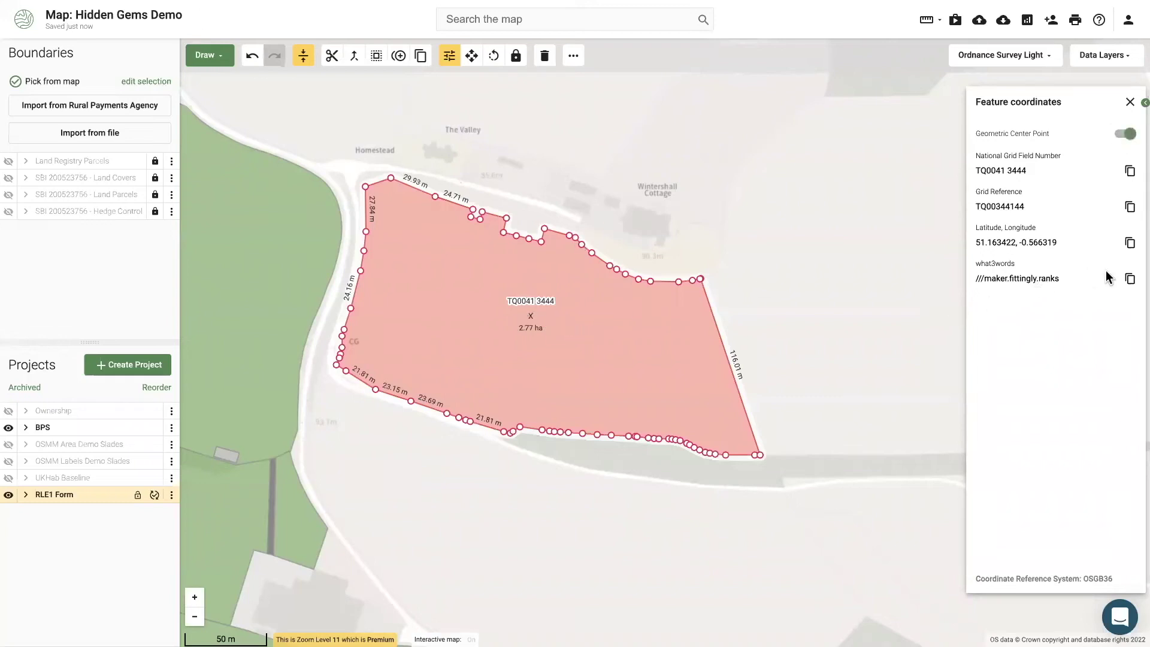
Search the map for ///maker.fittingly.ranks and go to the Bramley, Surrey result.
scroll(452, 300, down, 2)
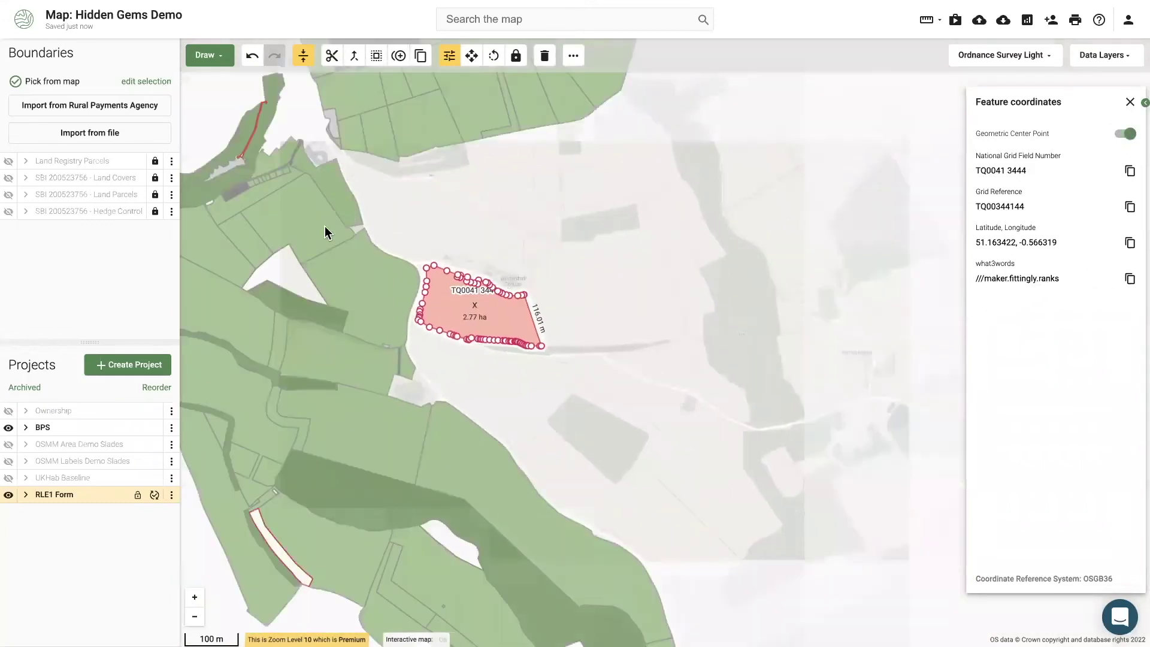
drag(324, 233, 493, 258)
scroll(494, 257, down, 5)
click(498, 22)
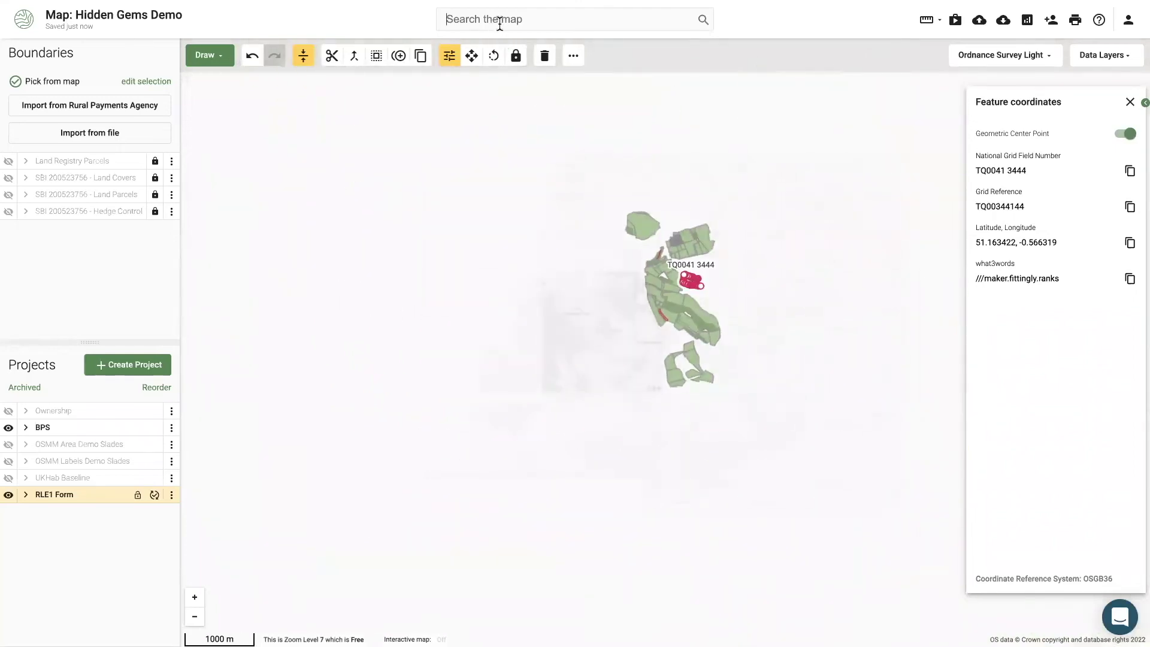
key(ctrl+v)
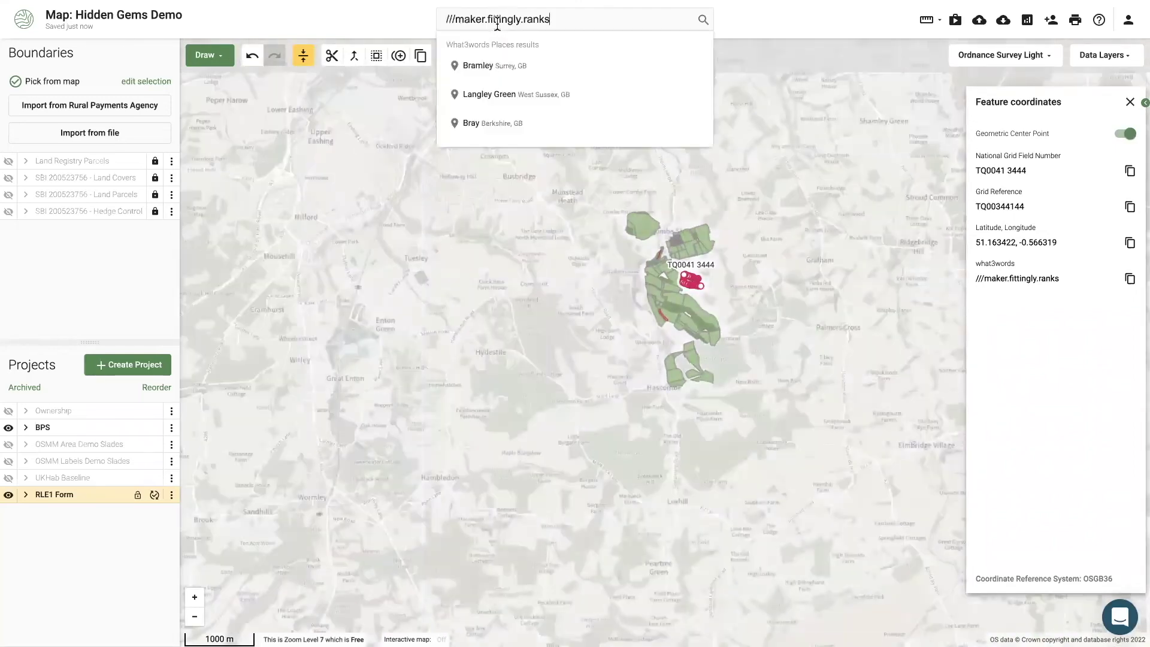
click(487, 70)
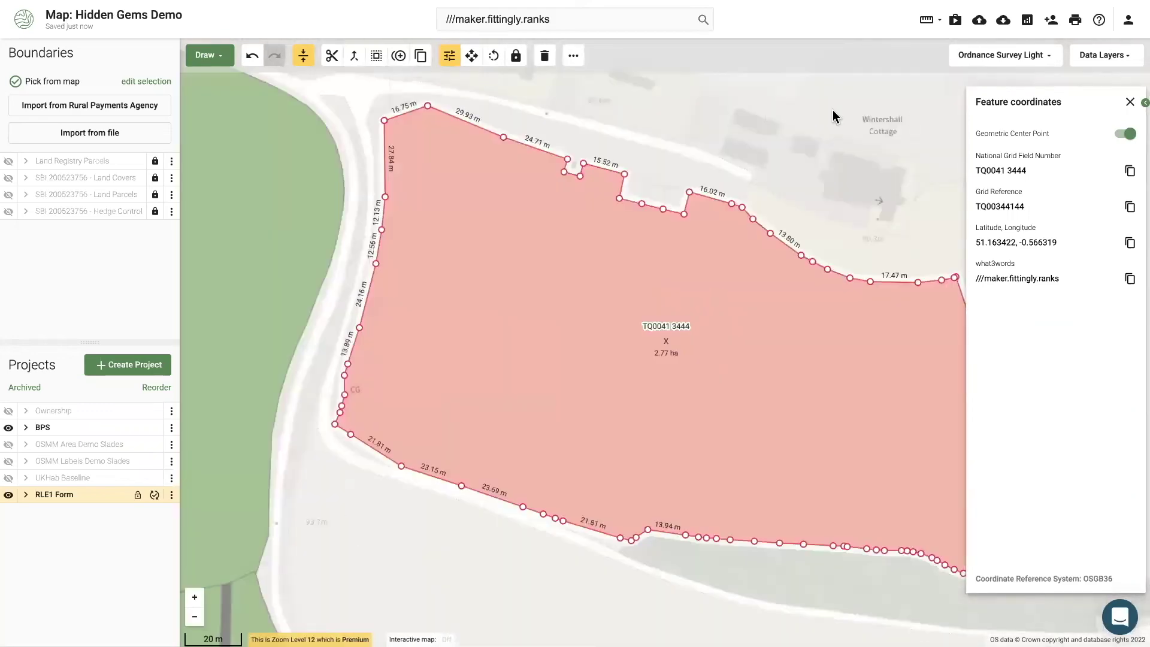
Highlight the area's National Grid Field Number, turn off the geometric center point, and deselect the area.
triple_click(1031, 172)
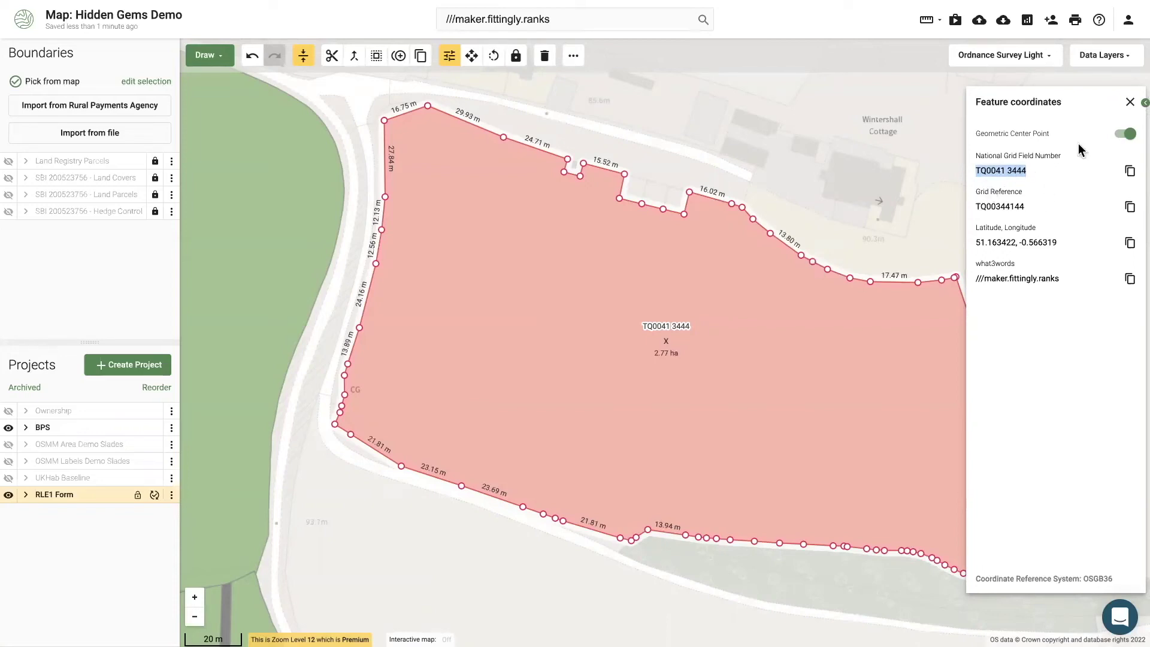
click(1126, 133)
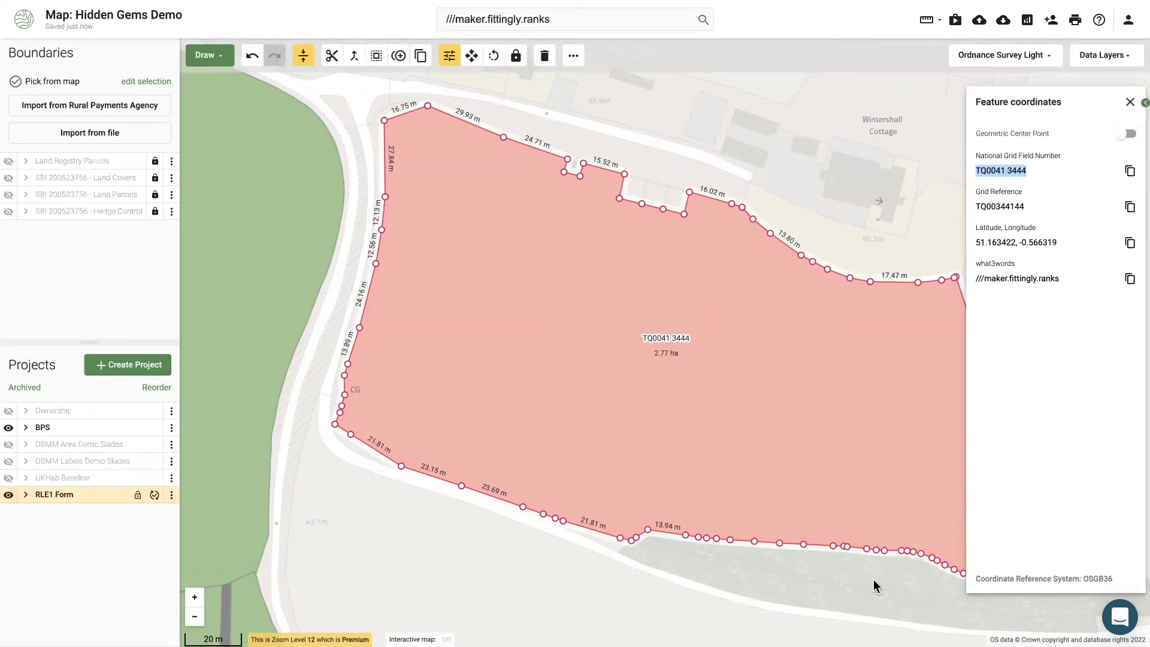
click(868, 588)
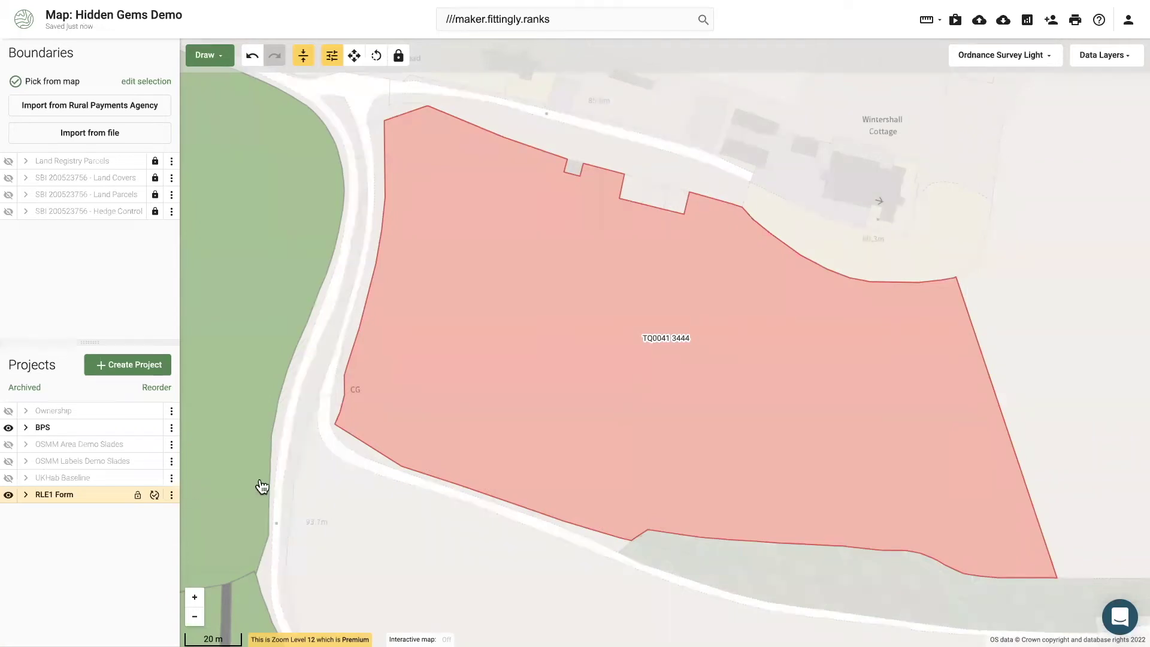
Create a blank project and rename it Photos.
scroll(388, 526, down, 1)
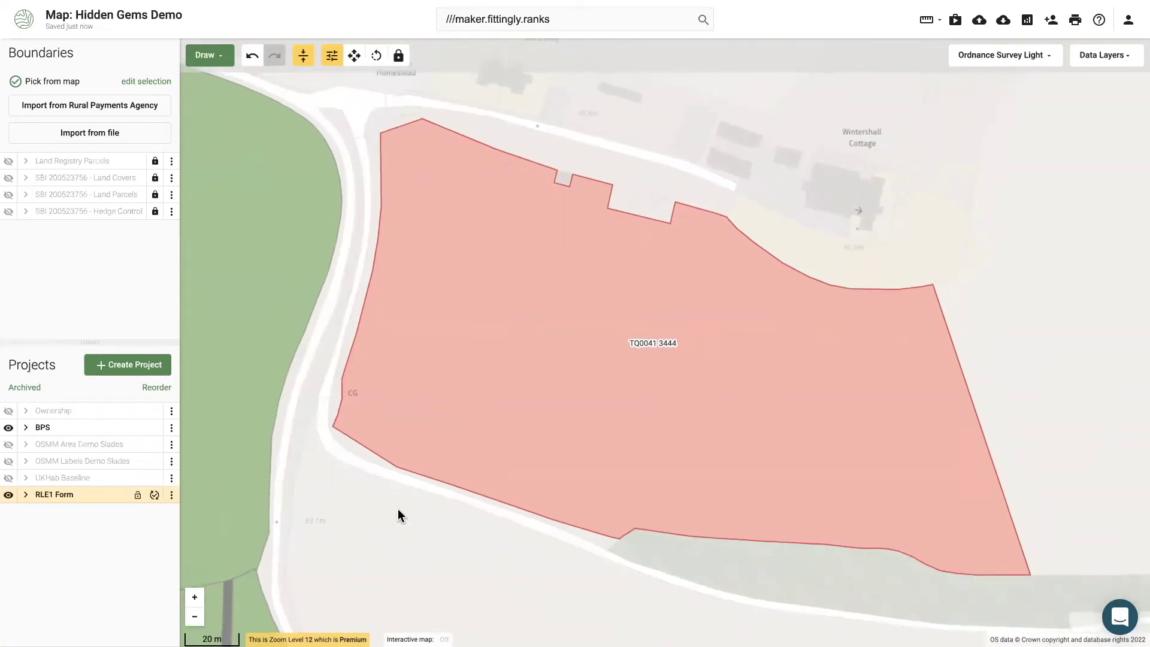
drag(388, 502, 415, 461)
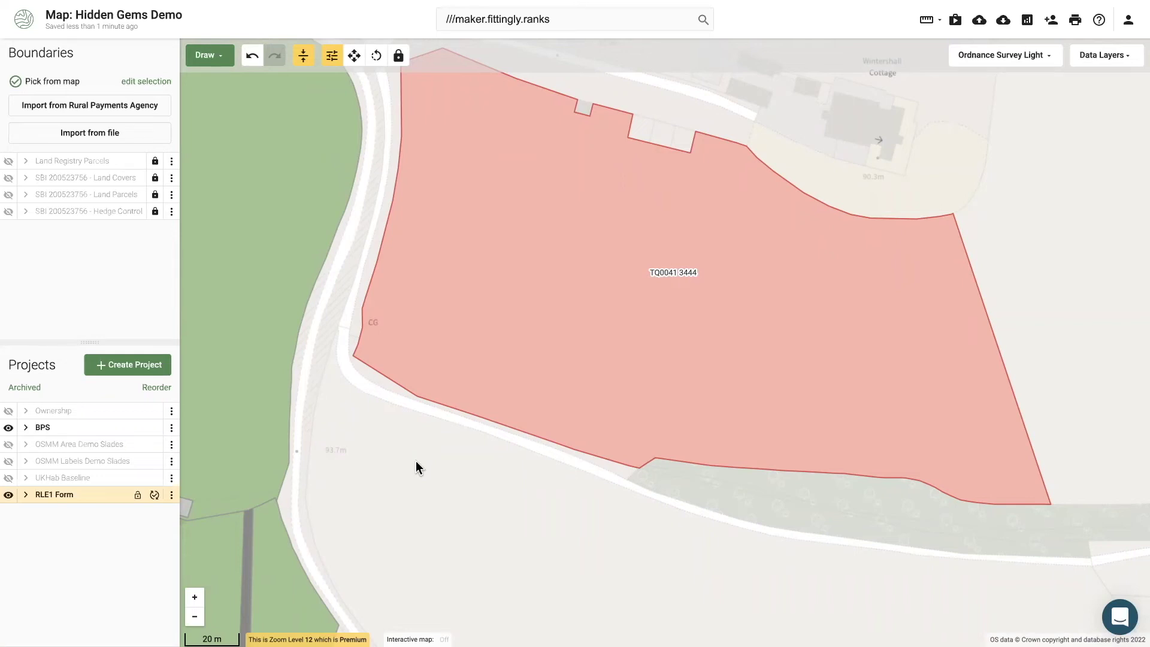
scroll(415, 461, down, 2)
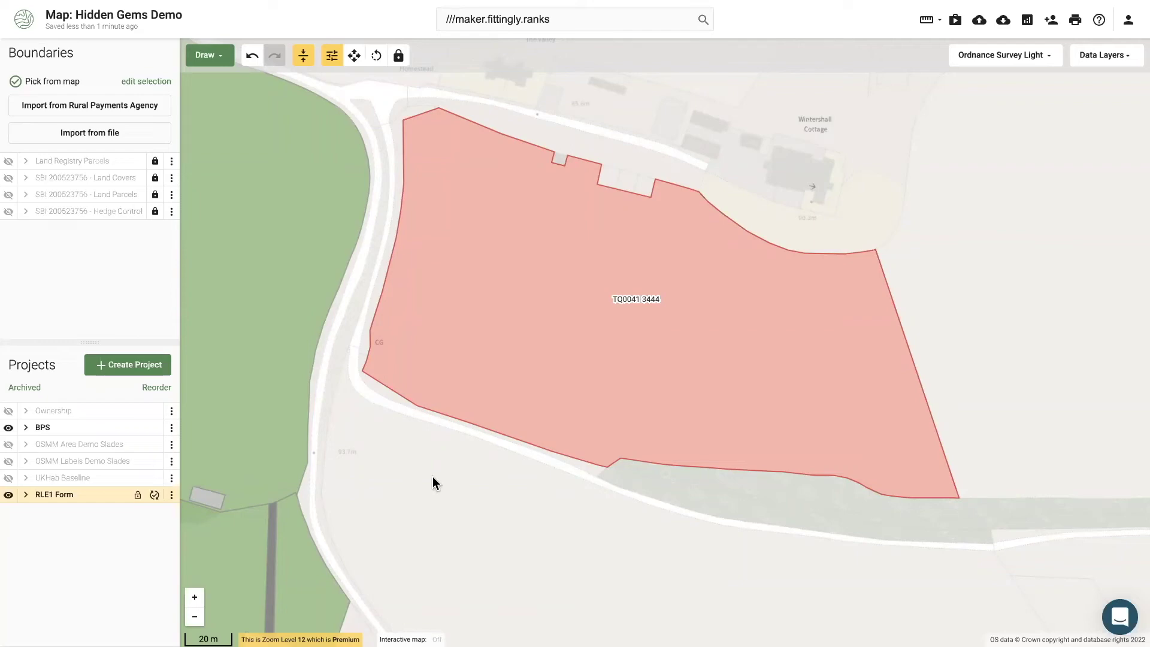
click(118, 366)
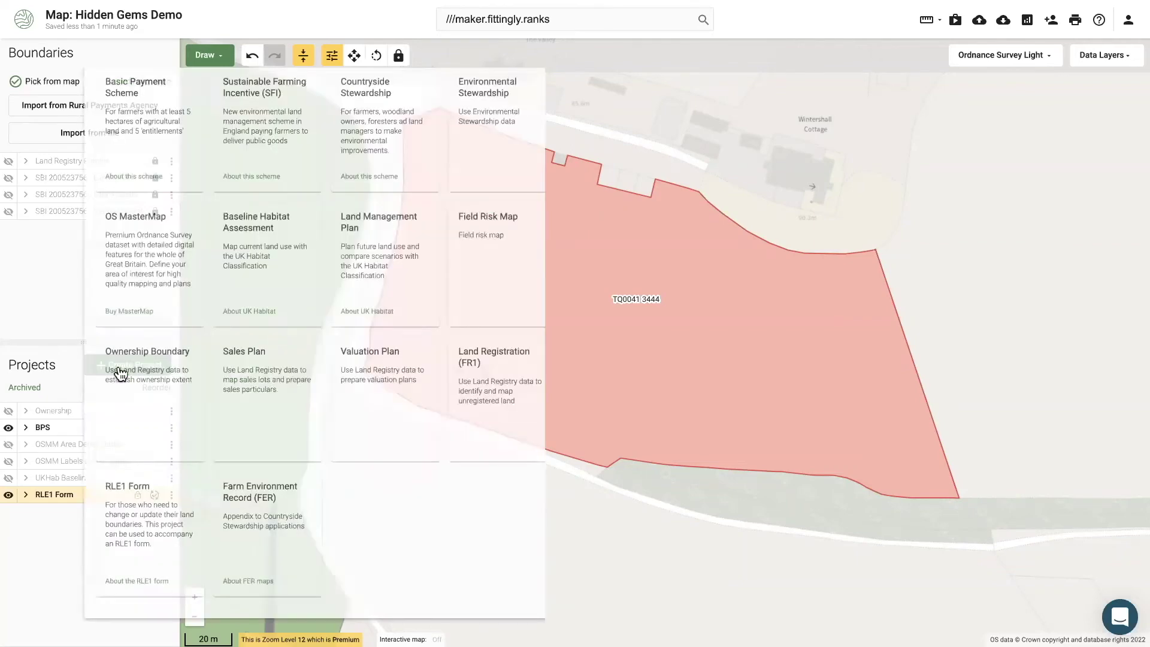
scroll(173, 554, down, 2)
click(174, 553)
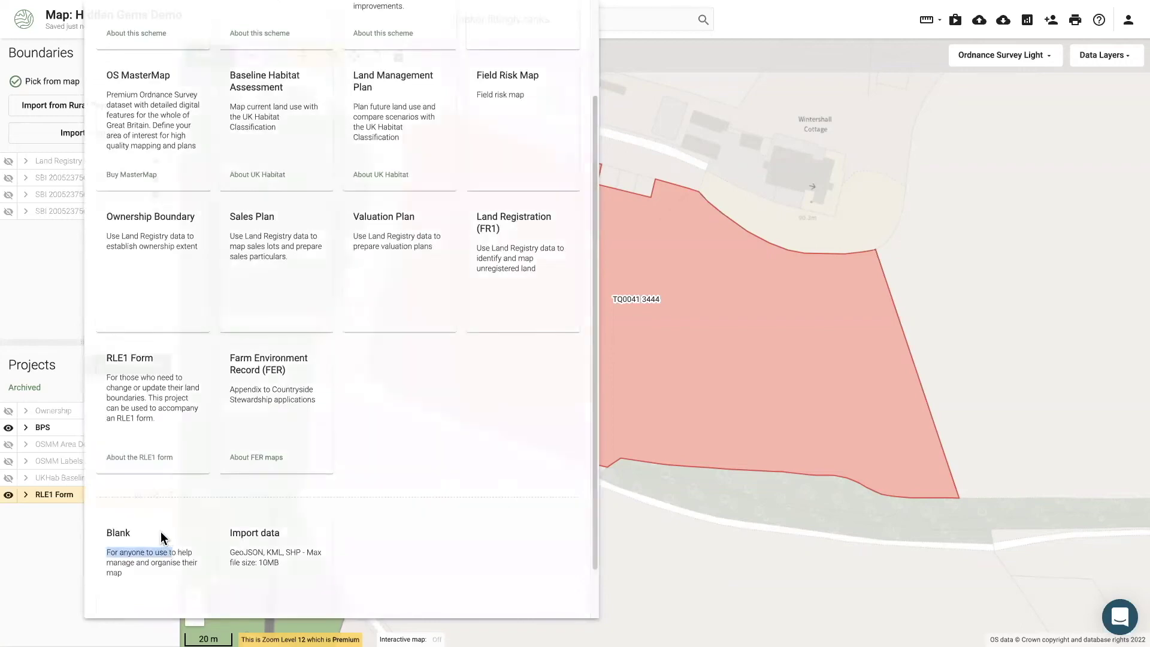
click(171, 511)
click(220, 311)
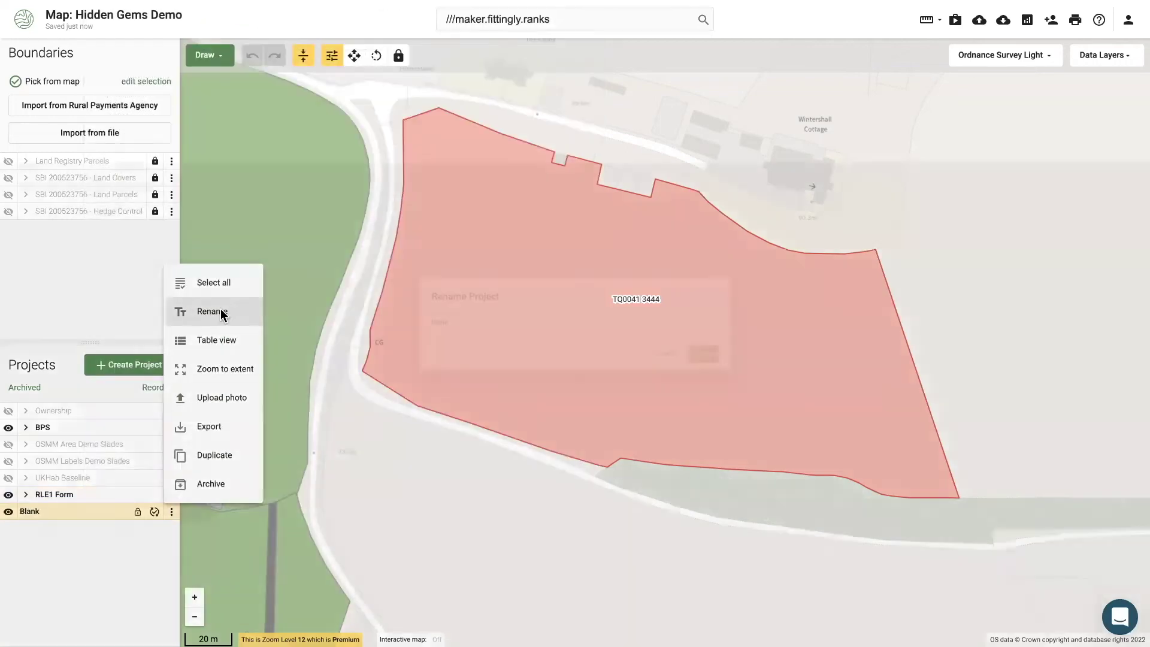
text(Photos)
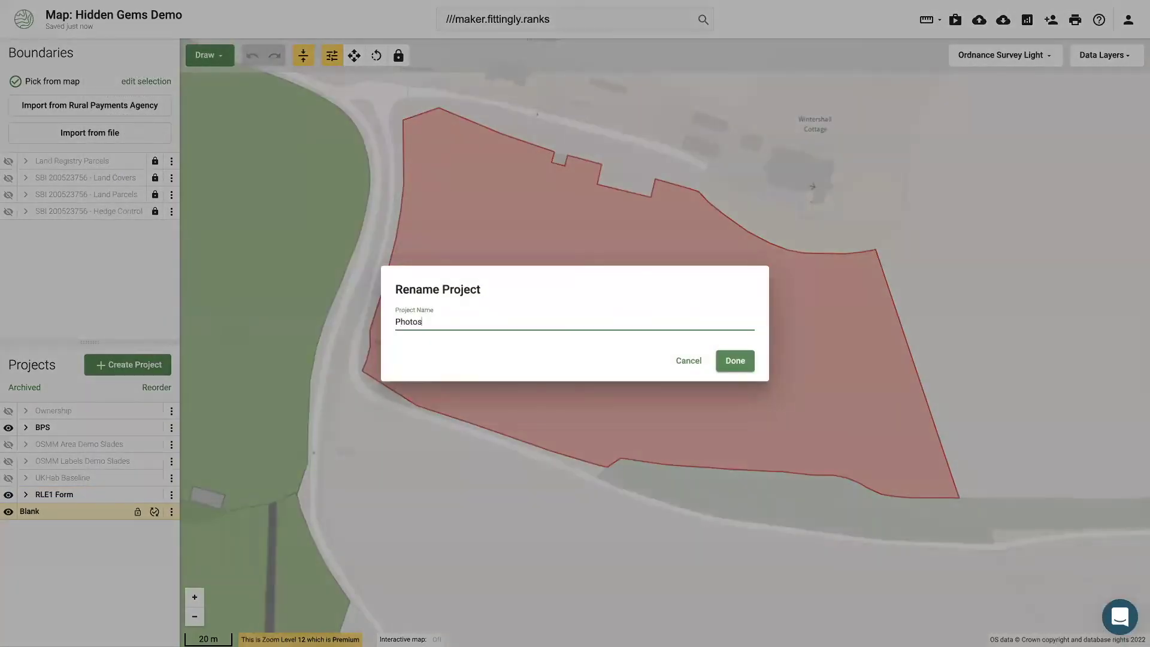
click(735, 361)
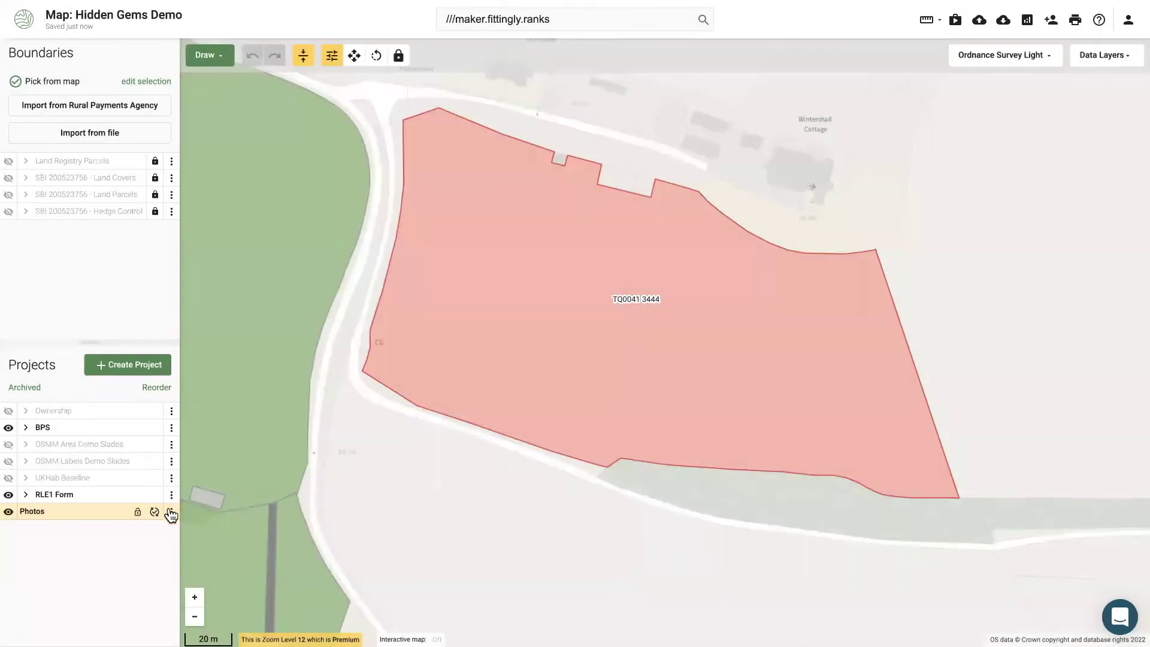
Upload the photo 20180325_133058.jpg from the Norney Farm folder in Georeferenced Photos to the Photos project.
click(172, 510)
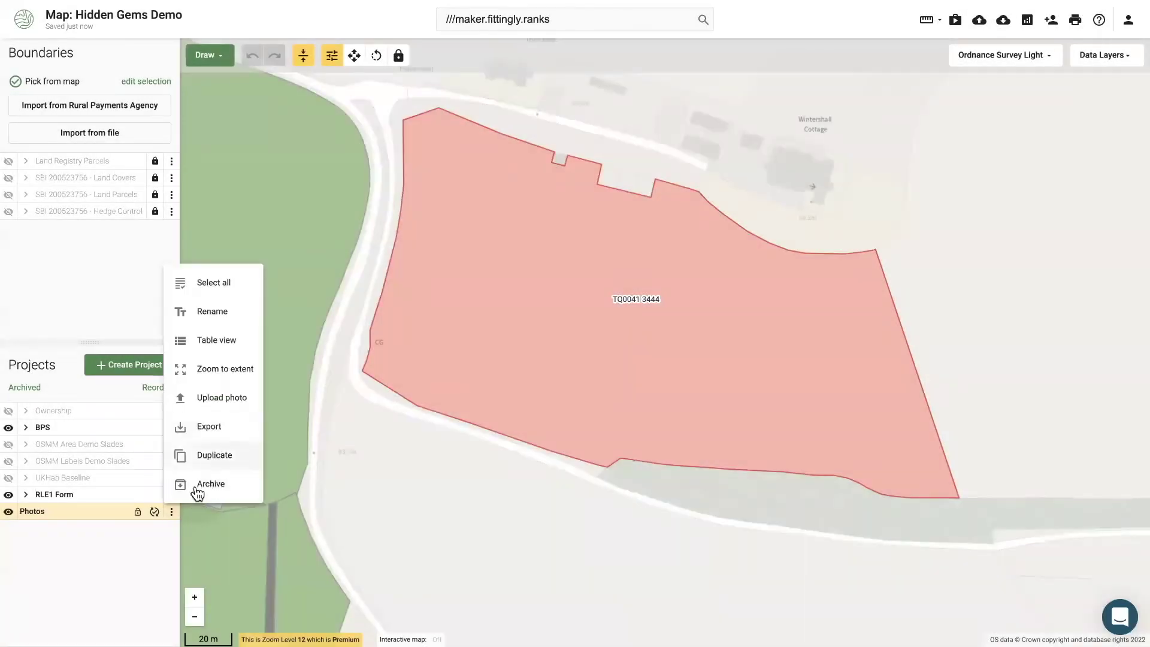
click(173, 515)
click(172, 513)
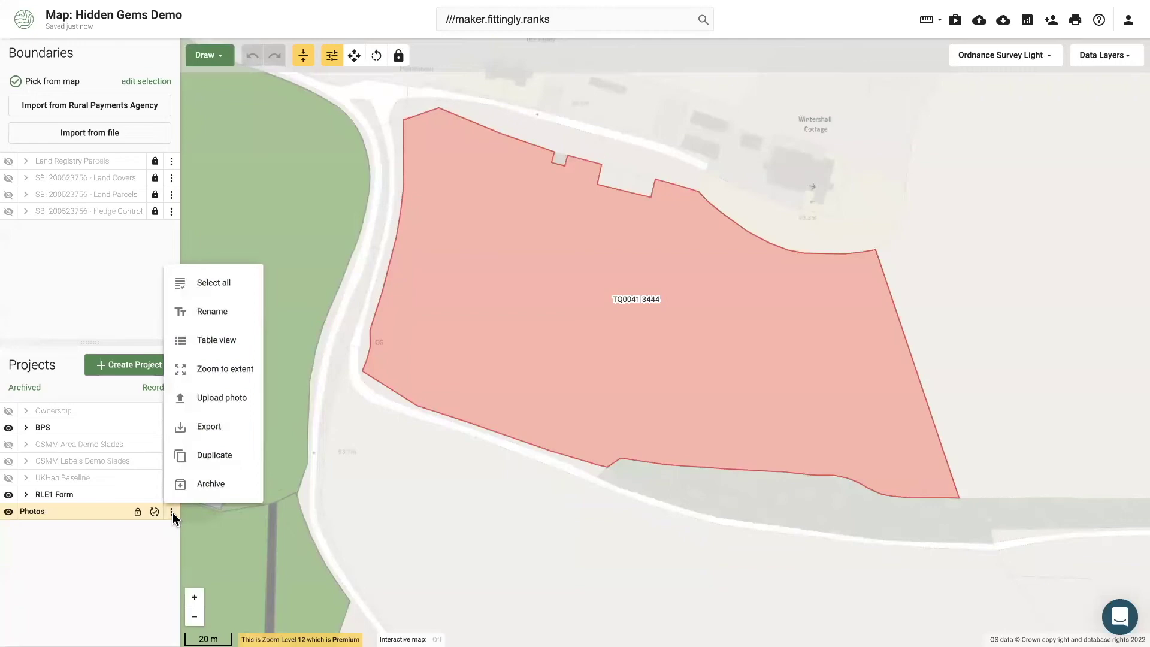
click(216, 405)
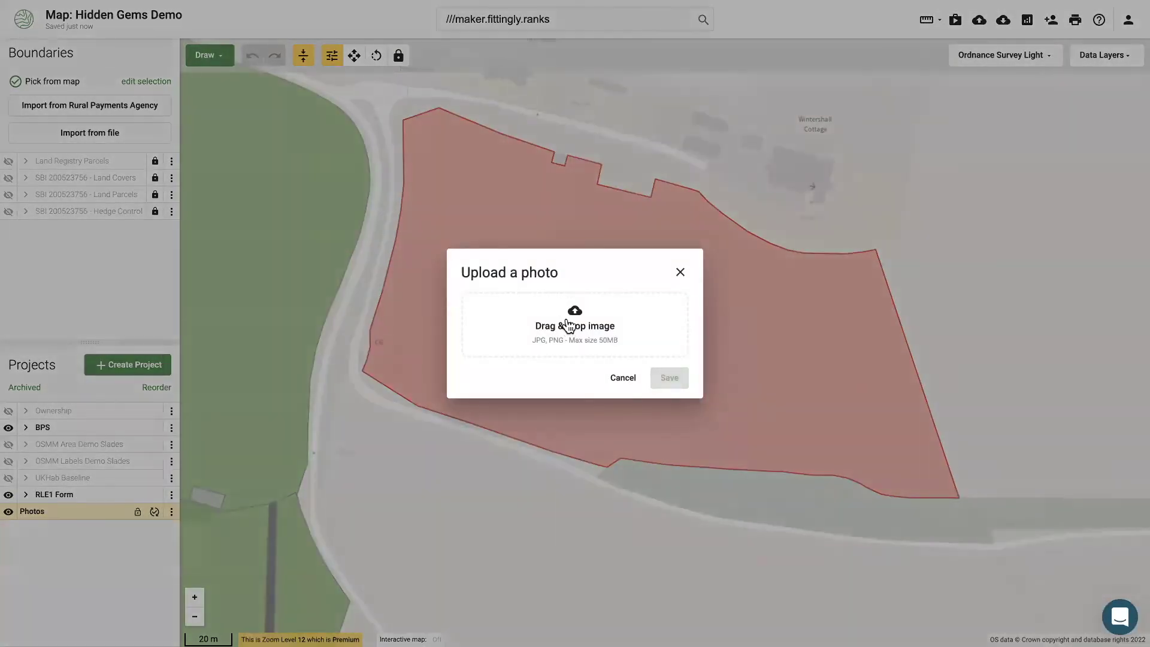
click(569, 326)
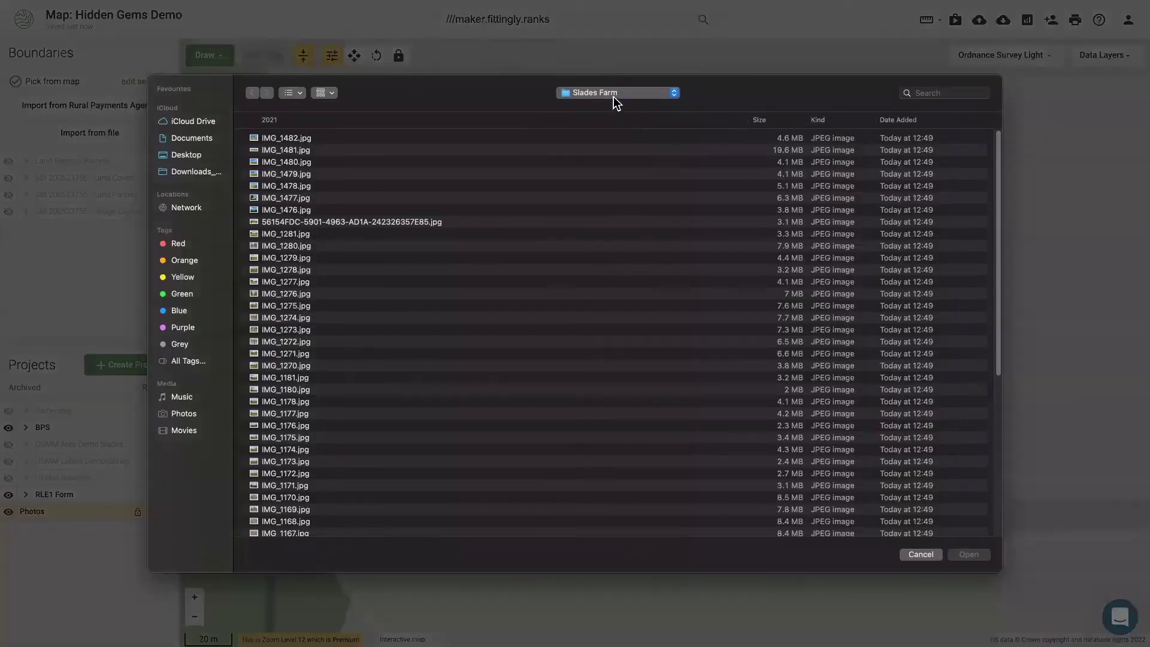
click(614, 96)
click(617, 106)
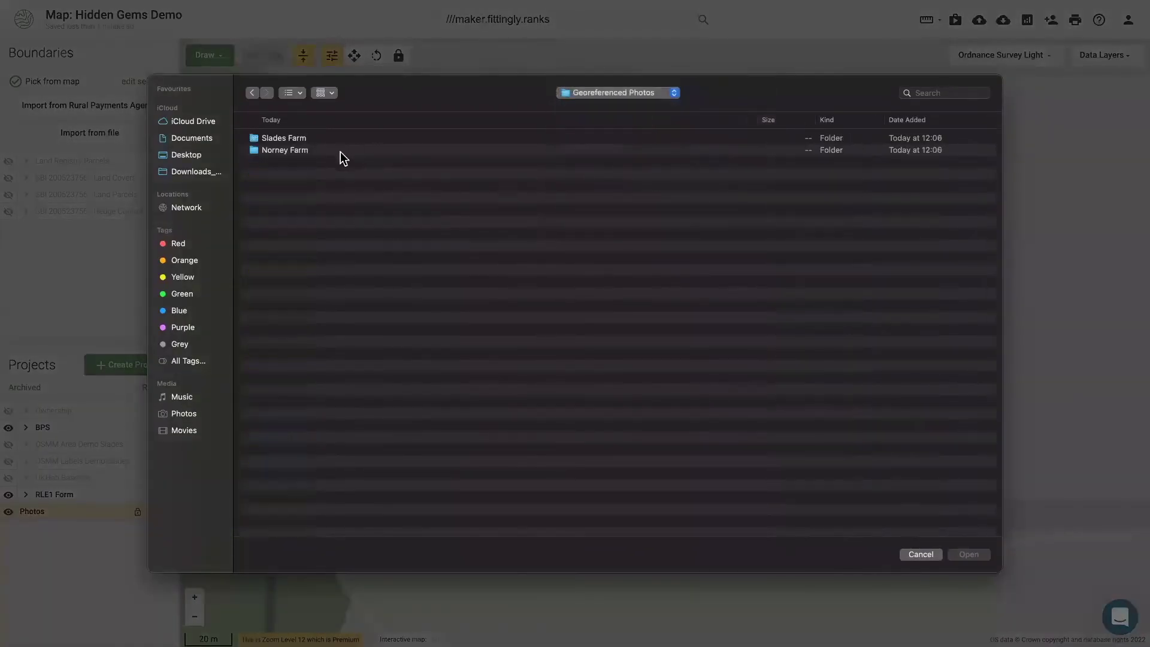
double_click(303, 151)
double_click(302, 150)
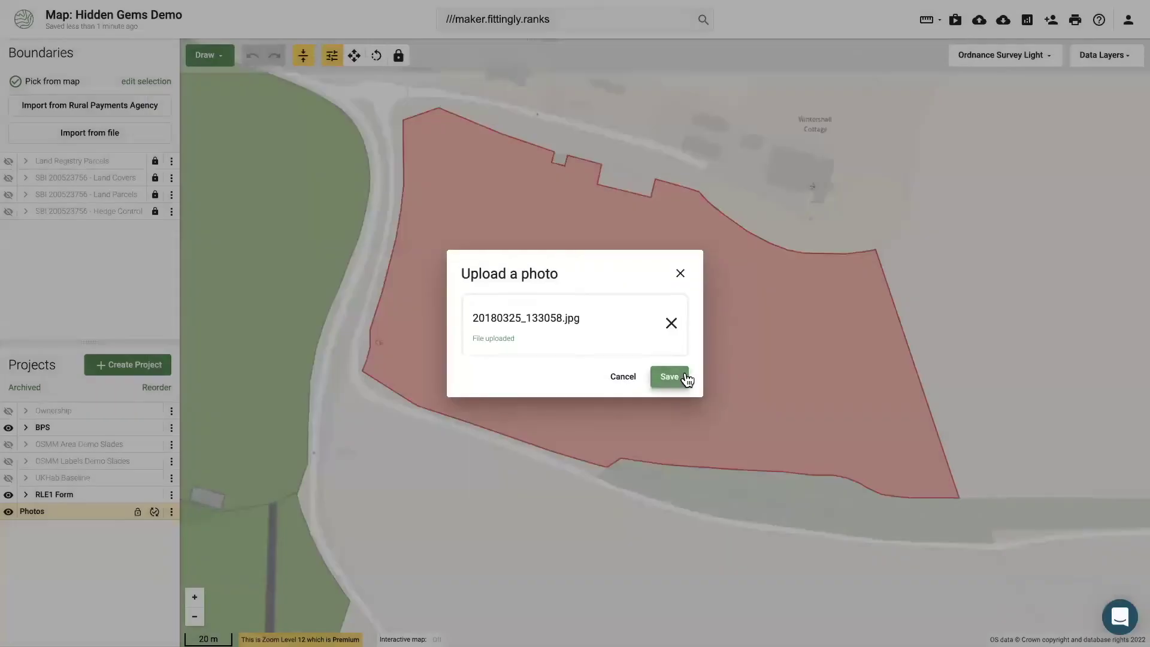
click(686, 378)
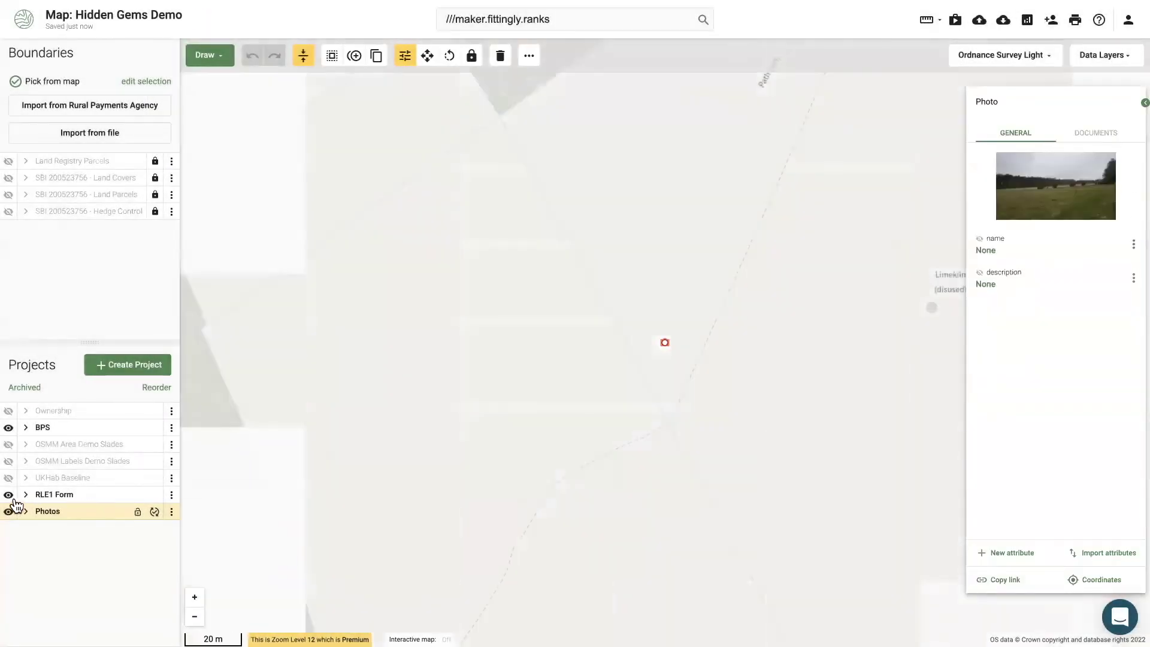
Change the basemap to Bing Imagery and inspect the uploaded photo at full size from its map marker.
click(1008, 71)
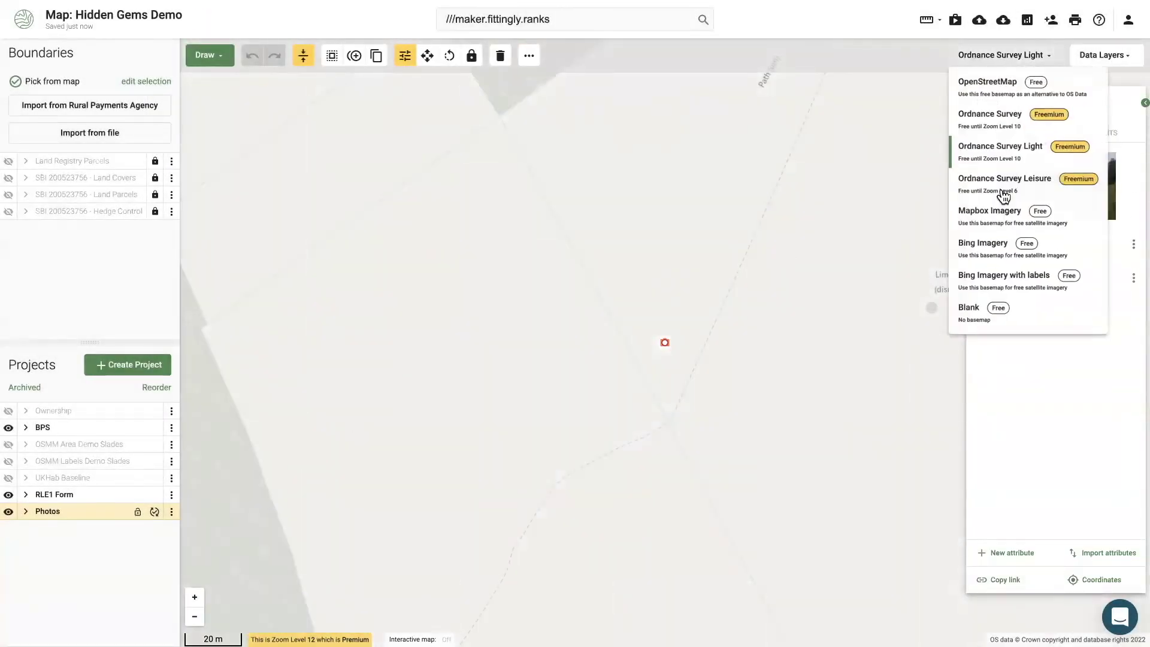
click(991, 244)
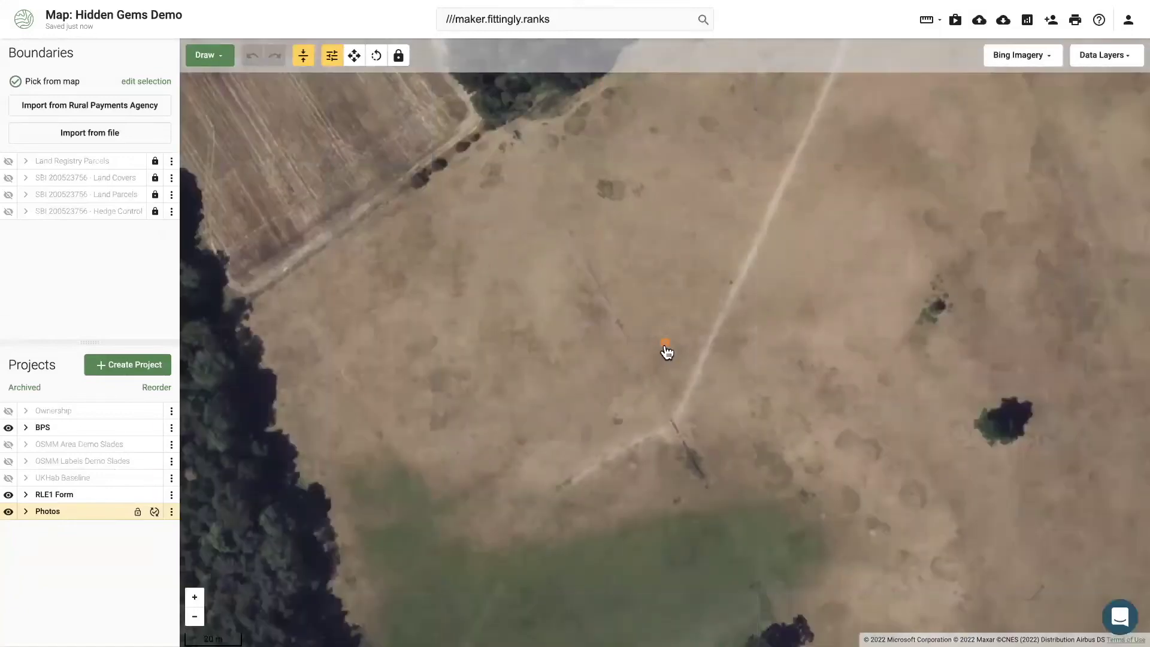
click(665, 344)
click(1076, 175)
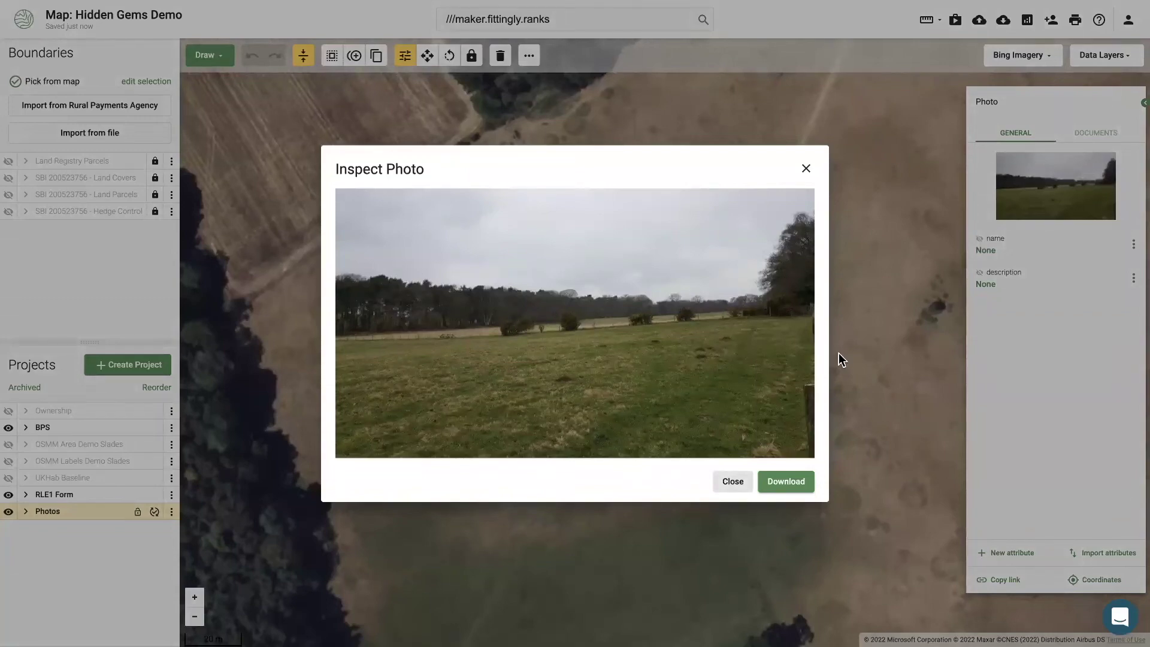
click(805, 168)
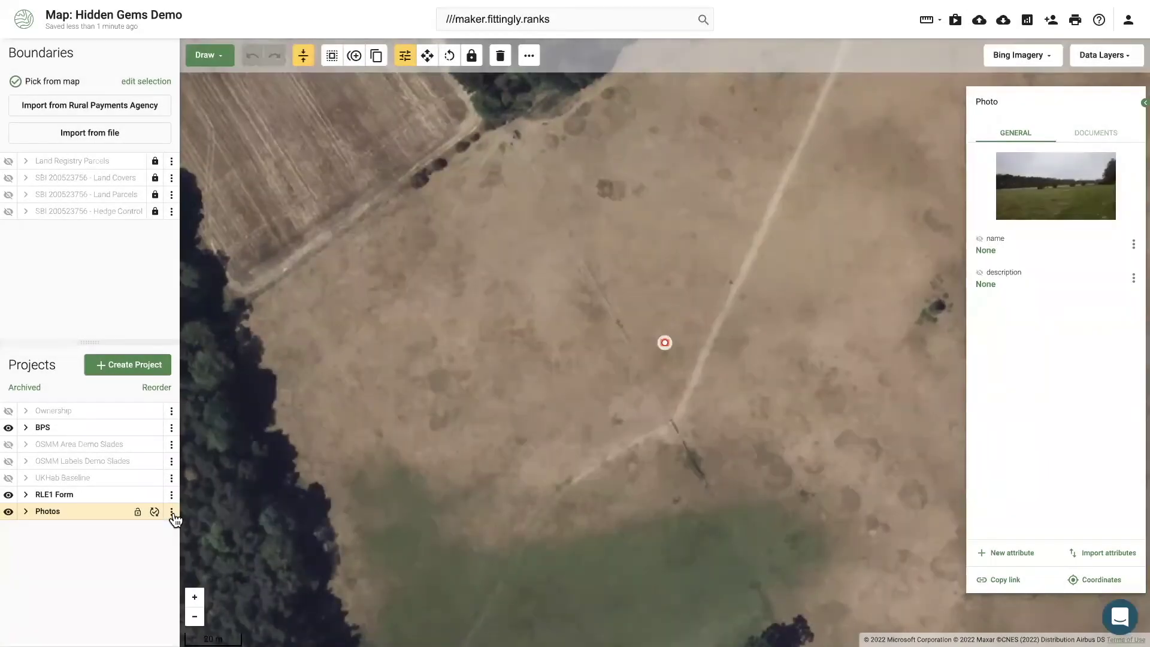
Leave full-screen view and reload the Hidden Gems Demo map page.
click(172, 511)
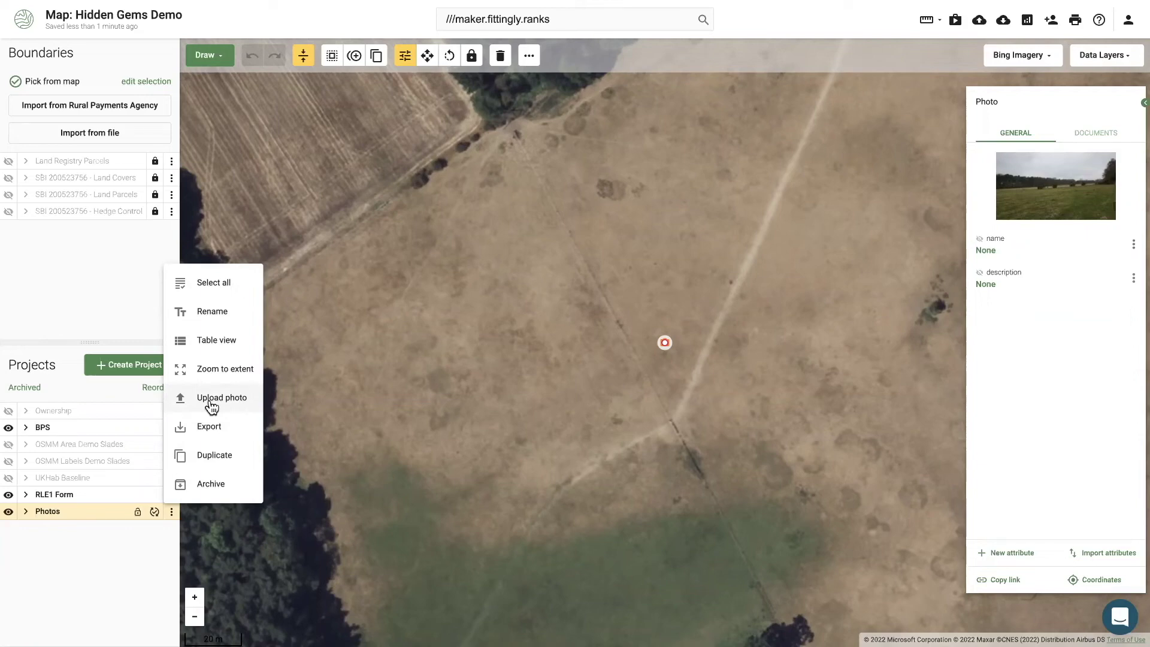
click(633, 390)
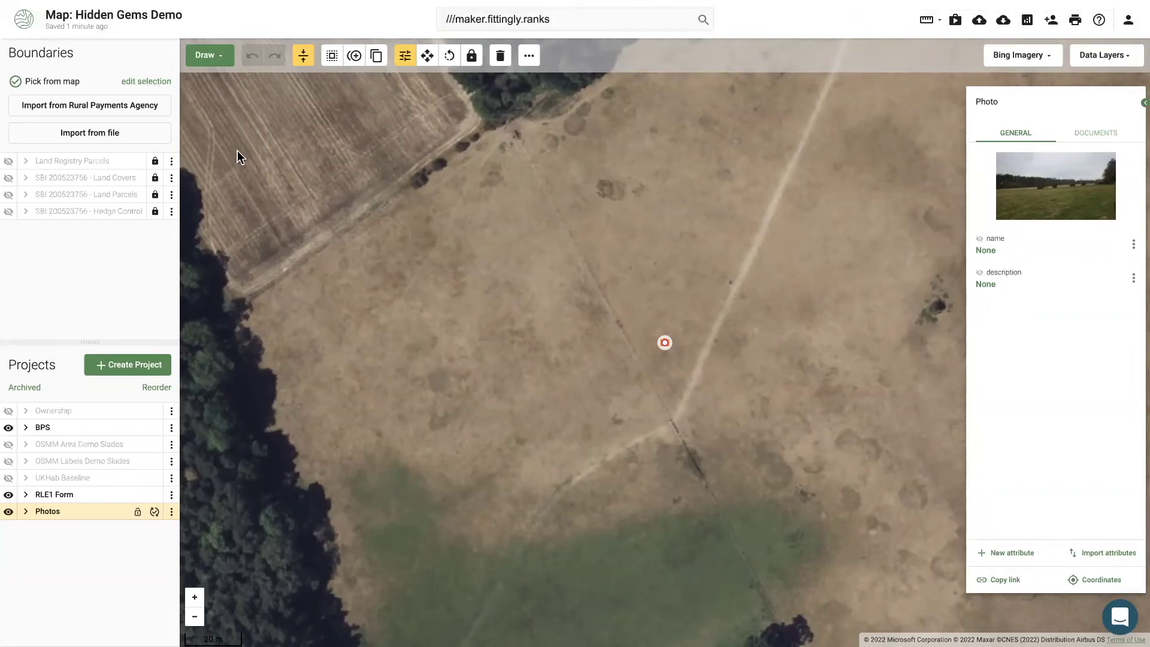
key(shift+super+f)
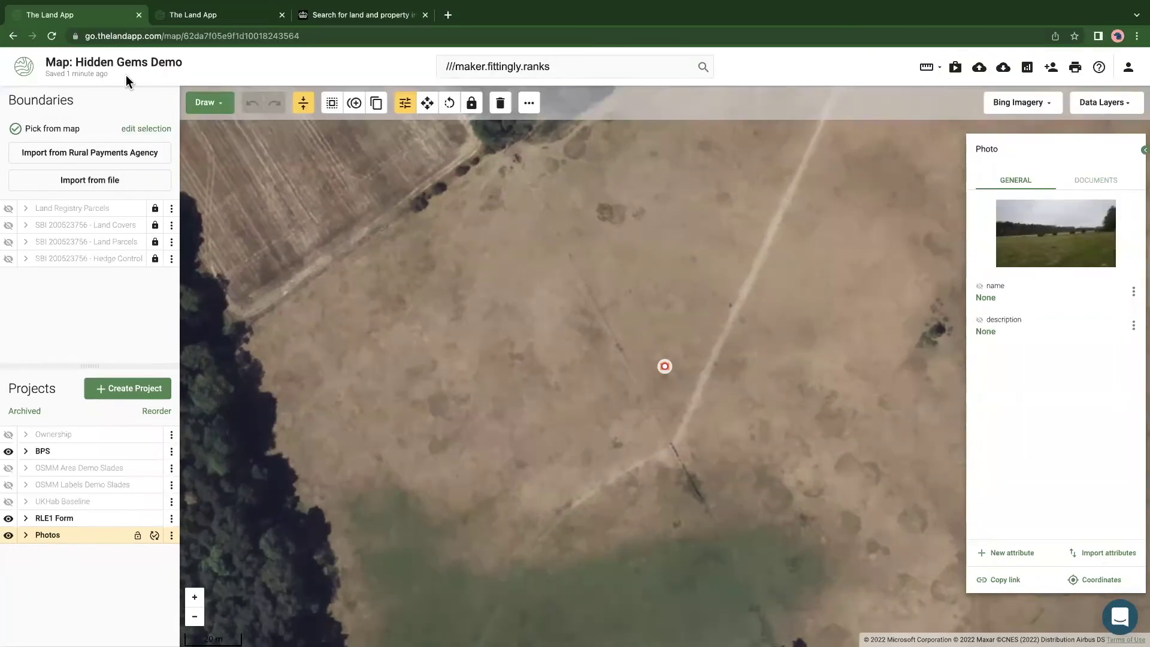
click(48, 31)
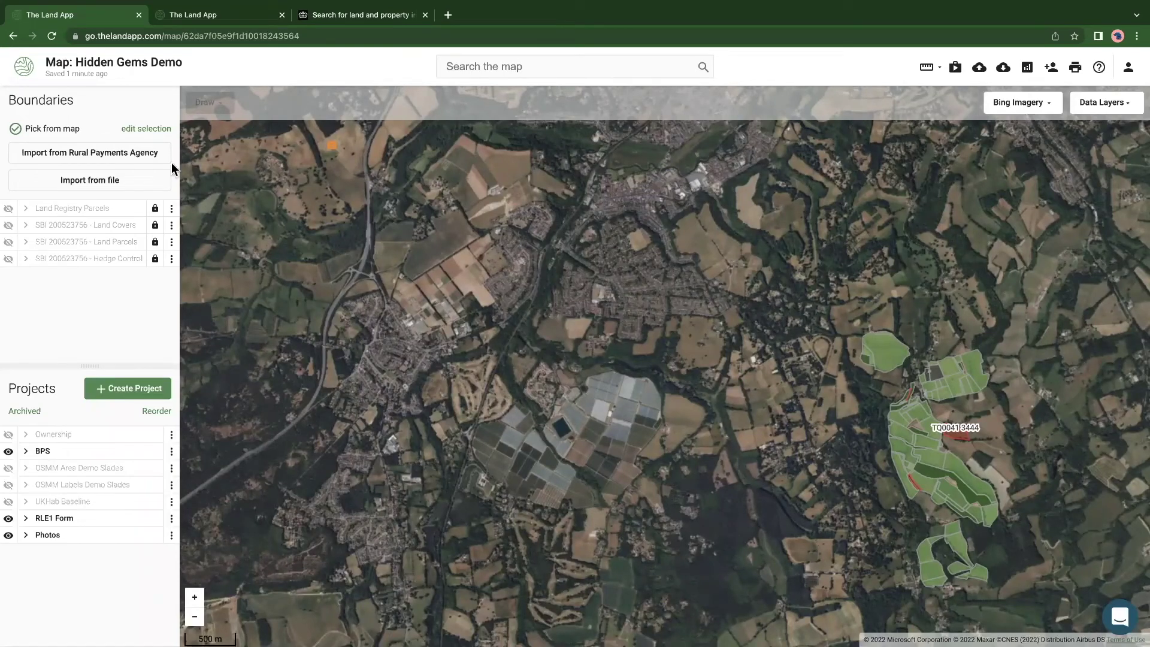
click(52, 35)
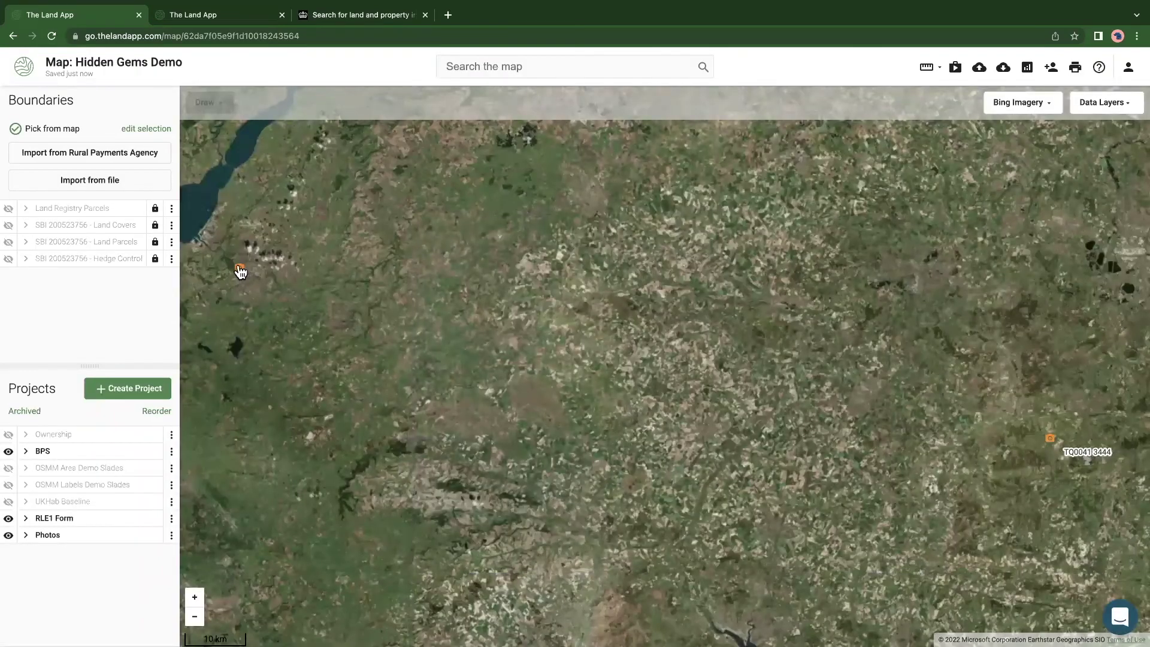
Inspect the map's westernmost photo at full size, and switch to the presentation slides.
click(239, 270)
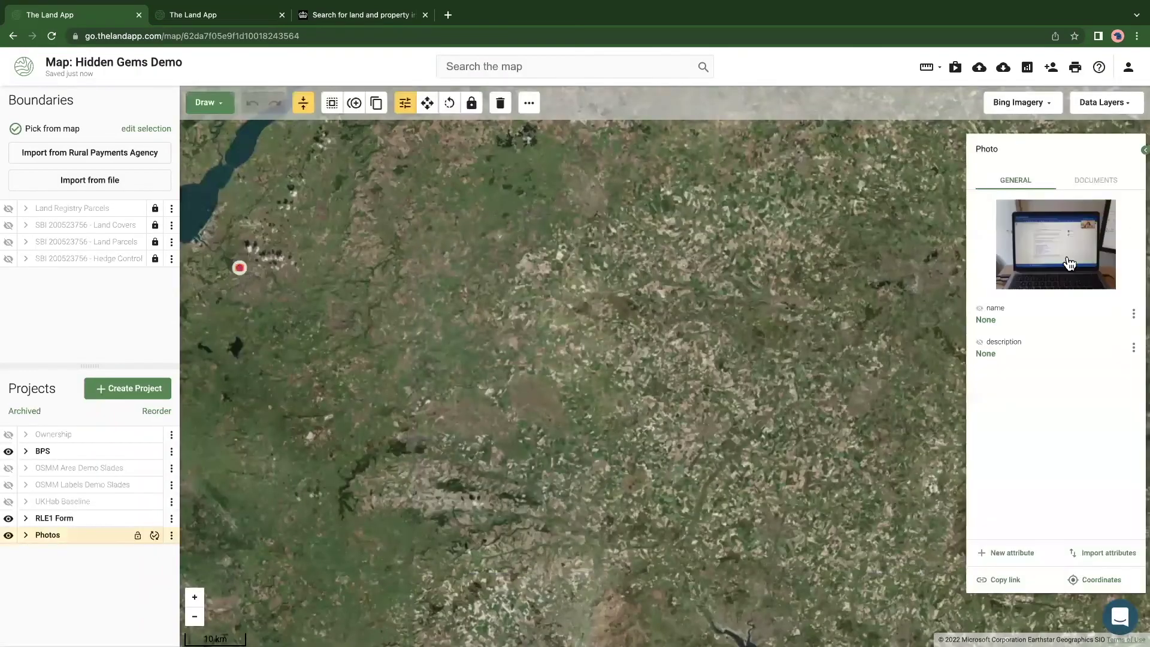
click(1070, 255)
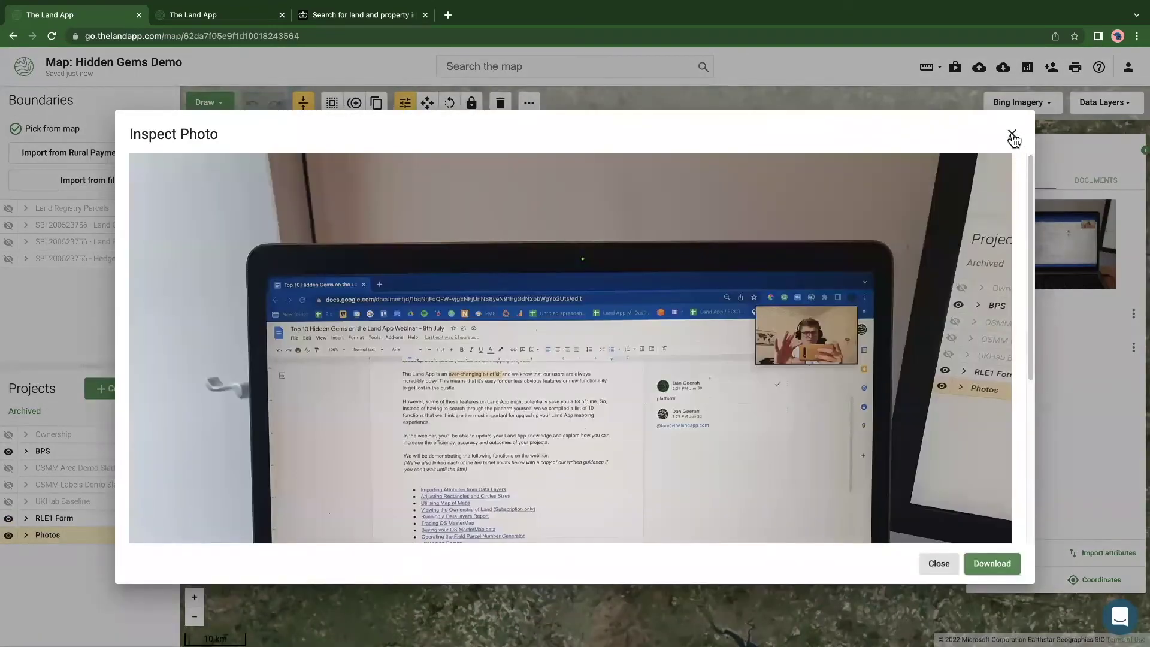
click(1012, 135)
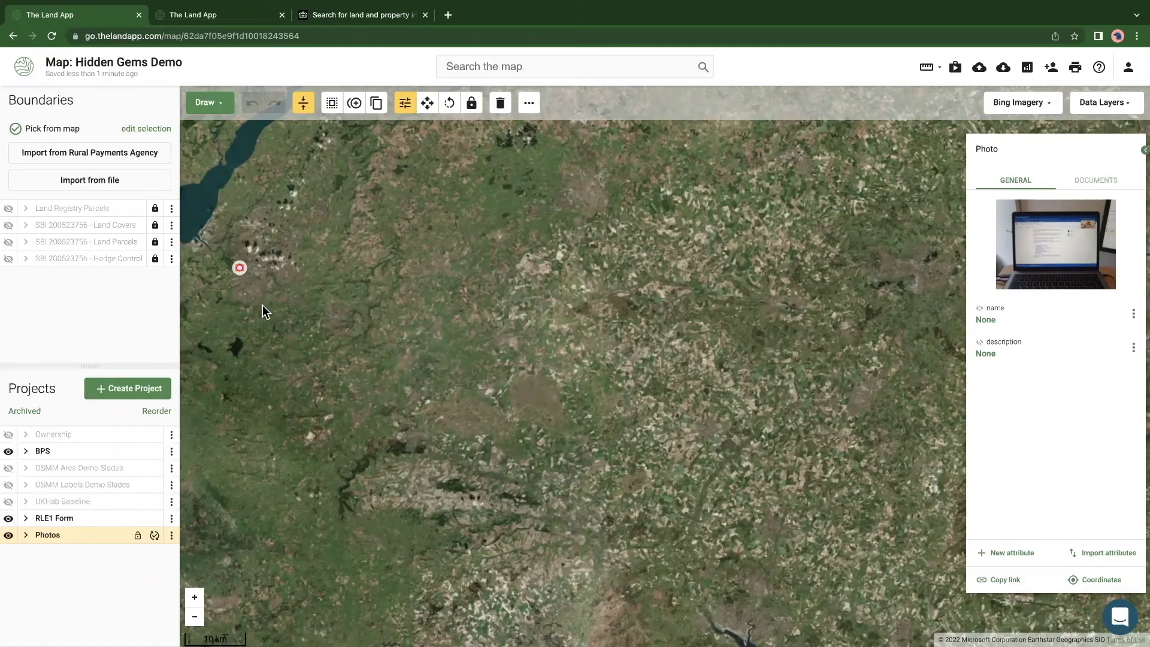
scroll(323, 345, down, 3)
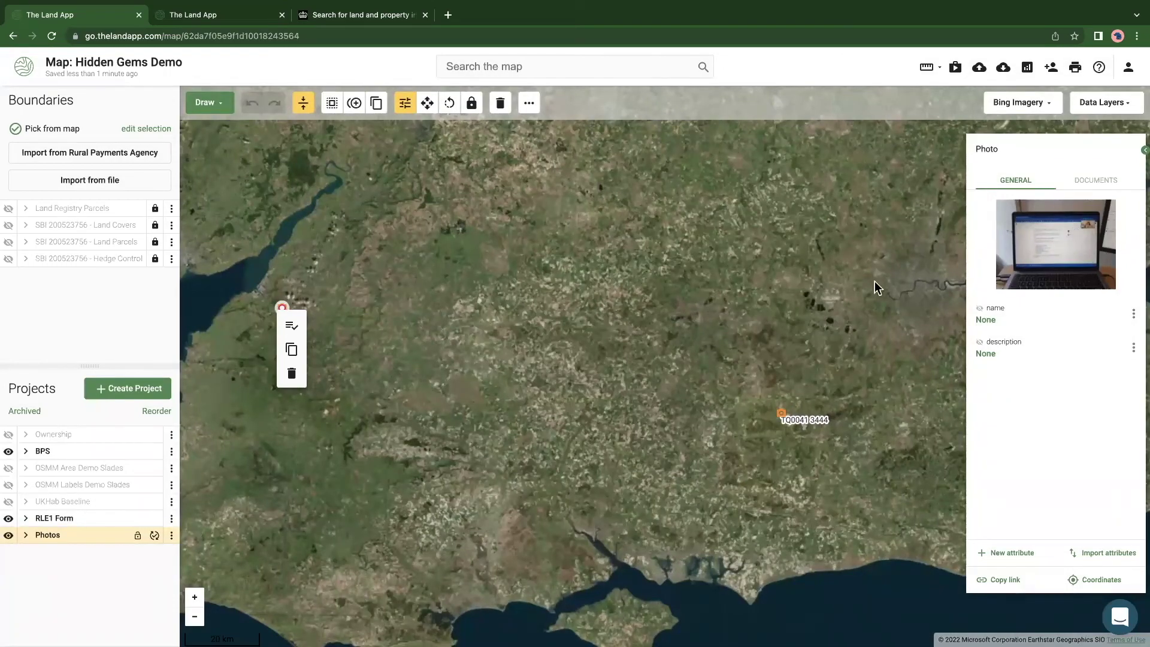
click(514, 309)
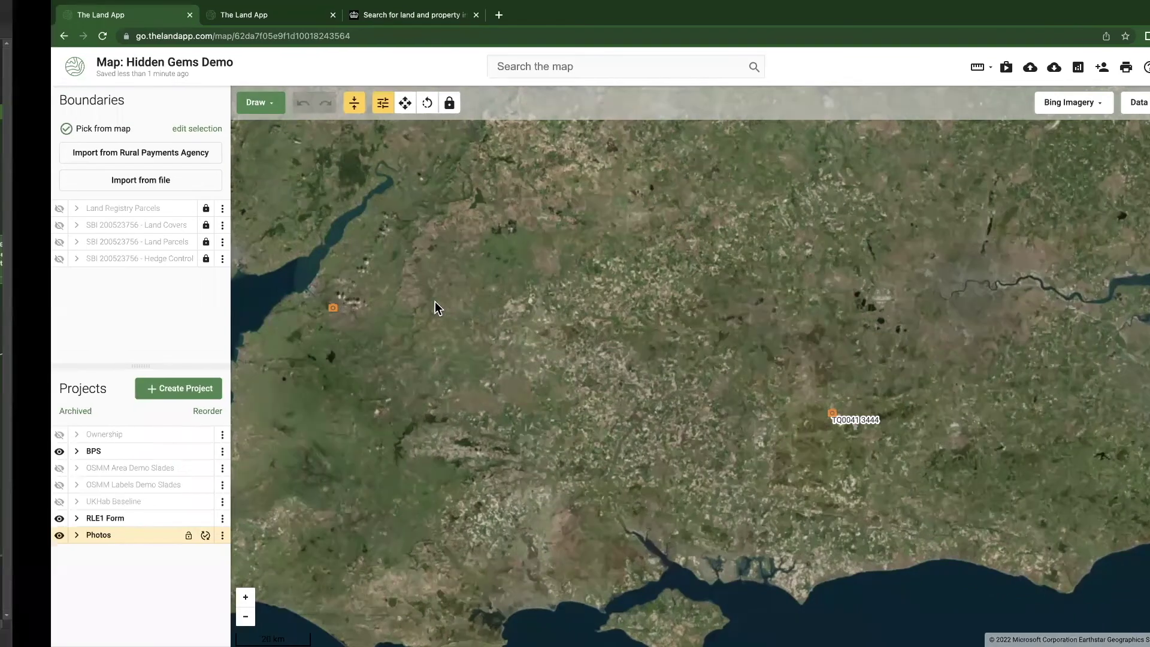
key(super+Tab)
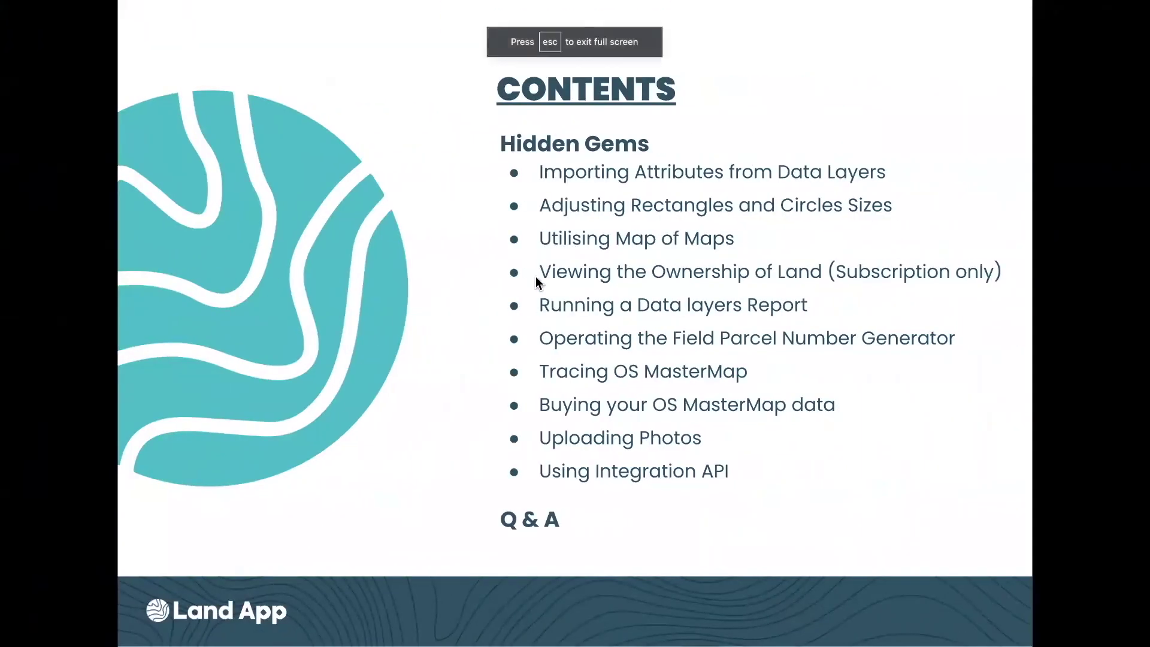
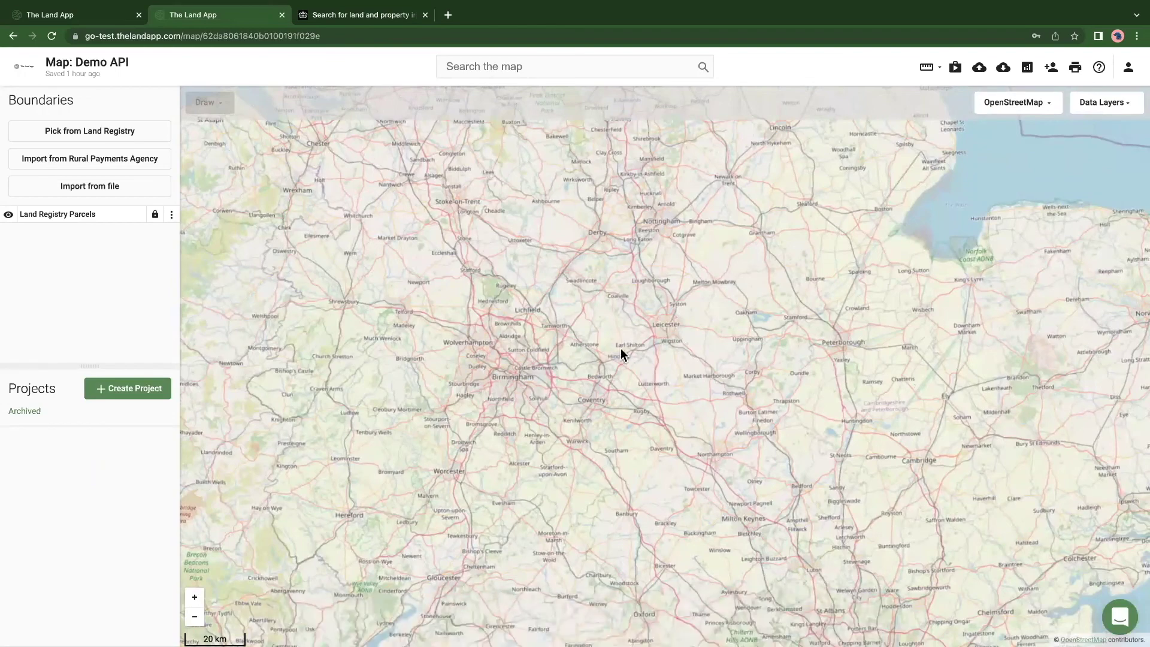
Create a blank project in the Demo API map.
drag(553, 279, 567, 343)
scroll(568, 343, down, 3)
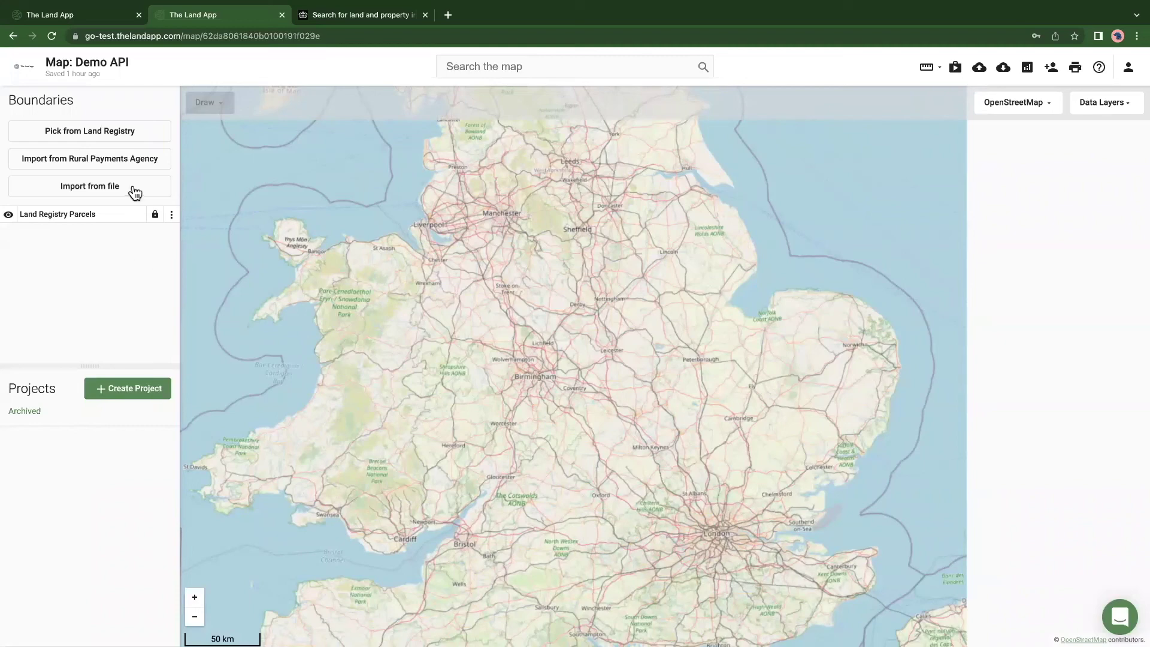
click(130, 393)
scroll(154, 401, down, 5)
click(164, 487)
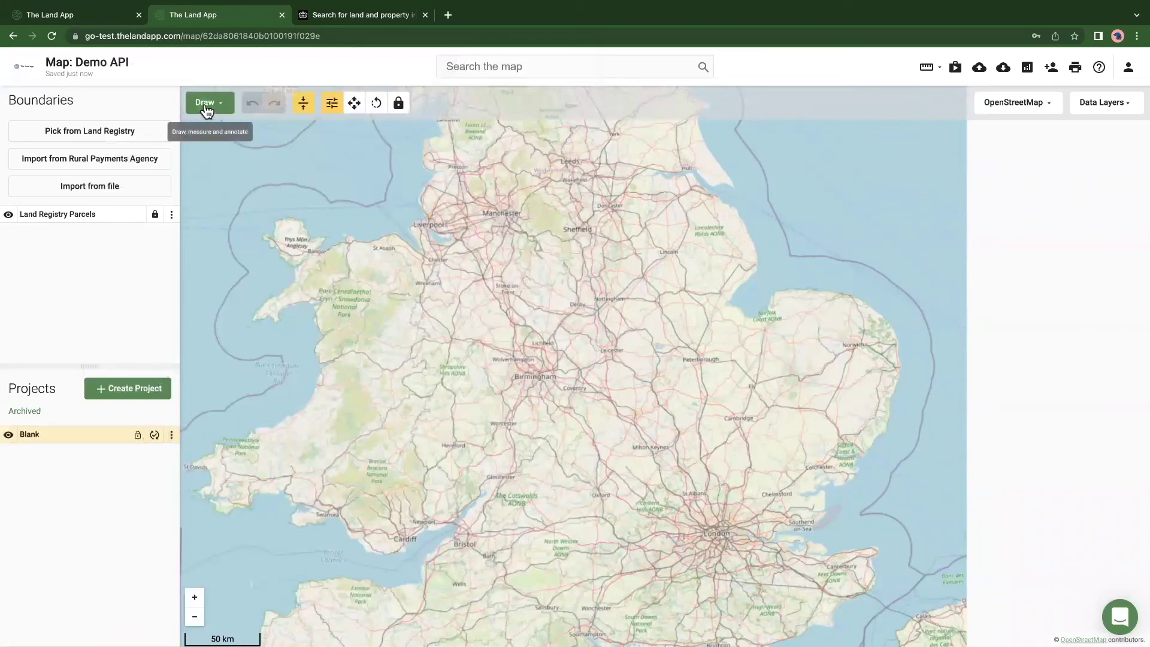
Draw a rectangle between Sheffield and Cambridge, about 98,865 m wide and 118,993 m high.
click(206, 105)
click(236, 230)
click(571, 246)
click(716, 236)
click(726, 412)
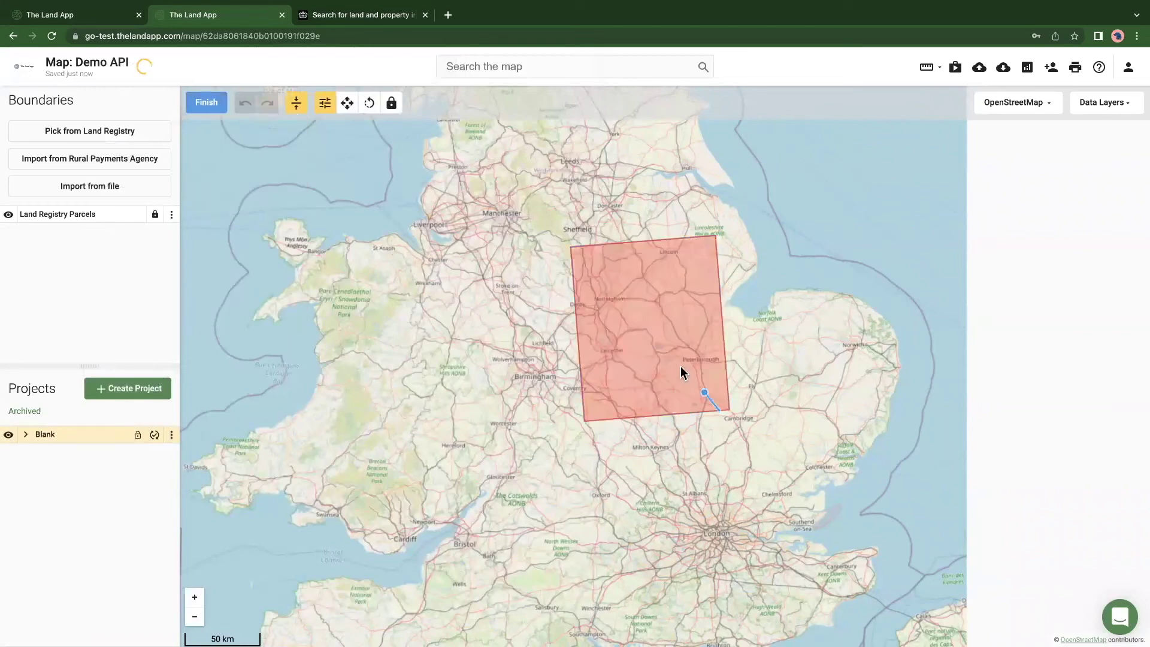
click(207, 104)
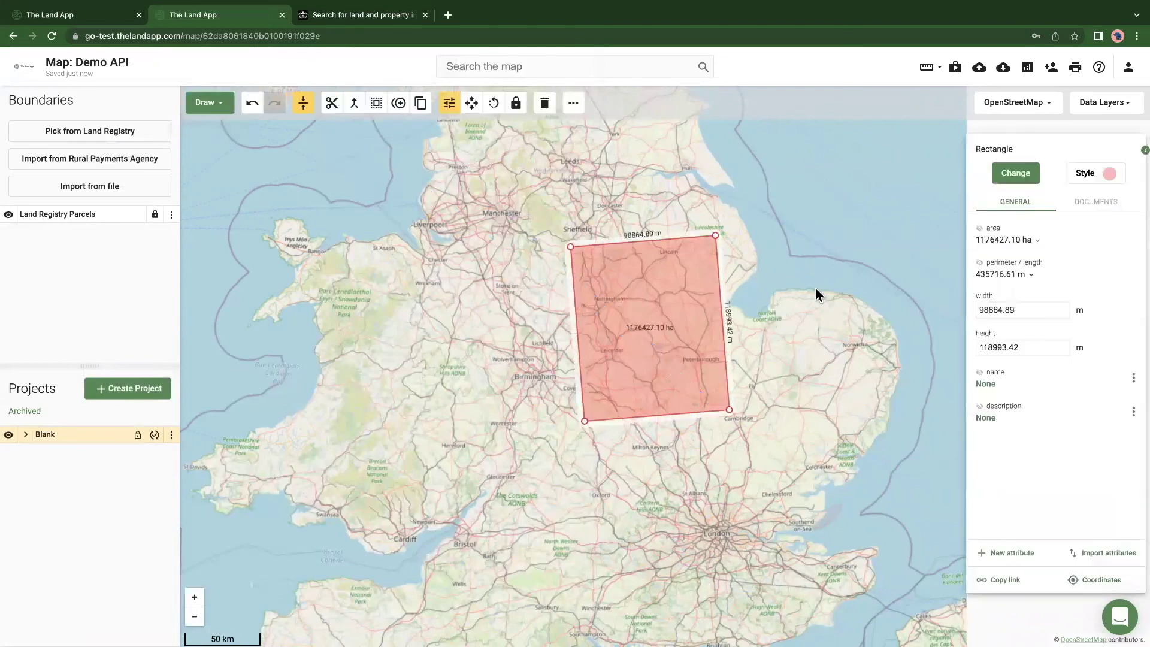
Copy the rectangle to a new Basic Payment Scheme project named BPS.
right_click(607, 353)
click(623, 431)
click(513, 362)
scroll(497, 451, down, 1)
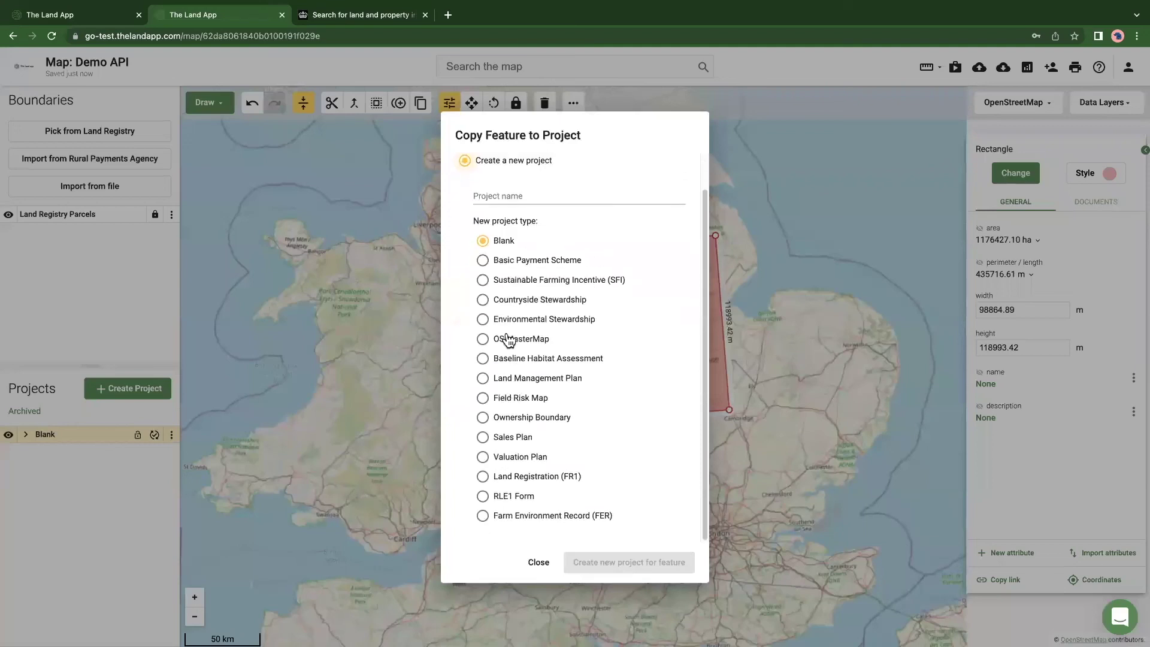
scroll(506, 332, up, 1)
click(485, 300)
click(532, 237)
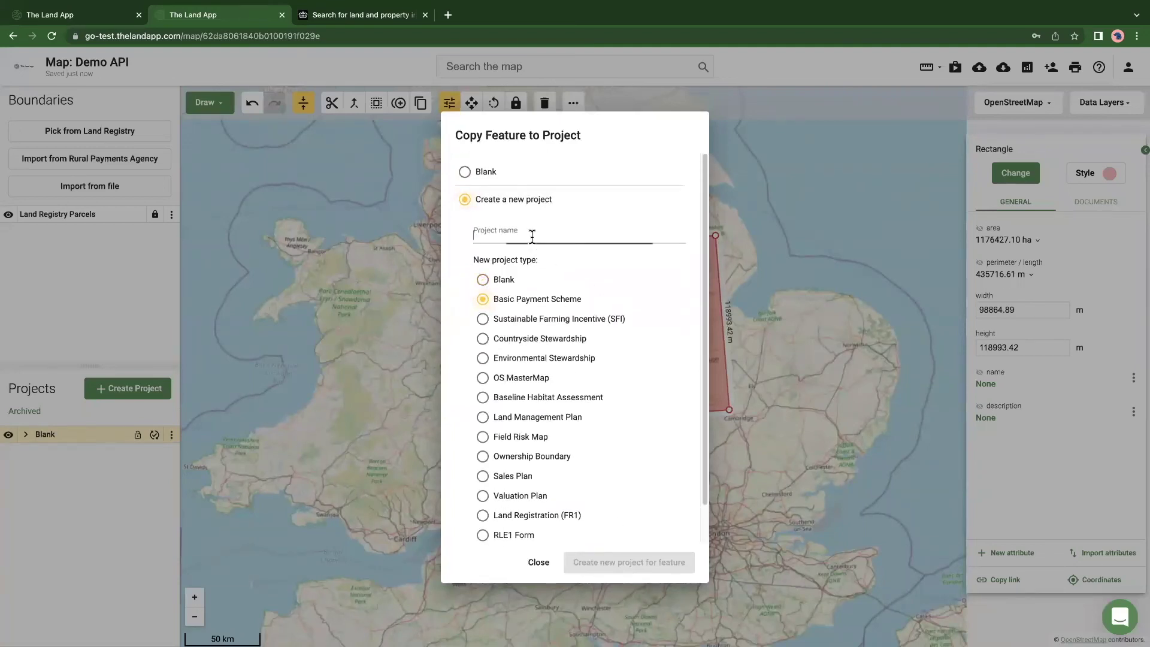
text(BPS)
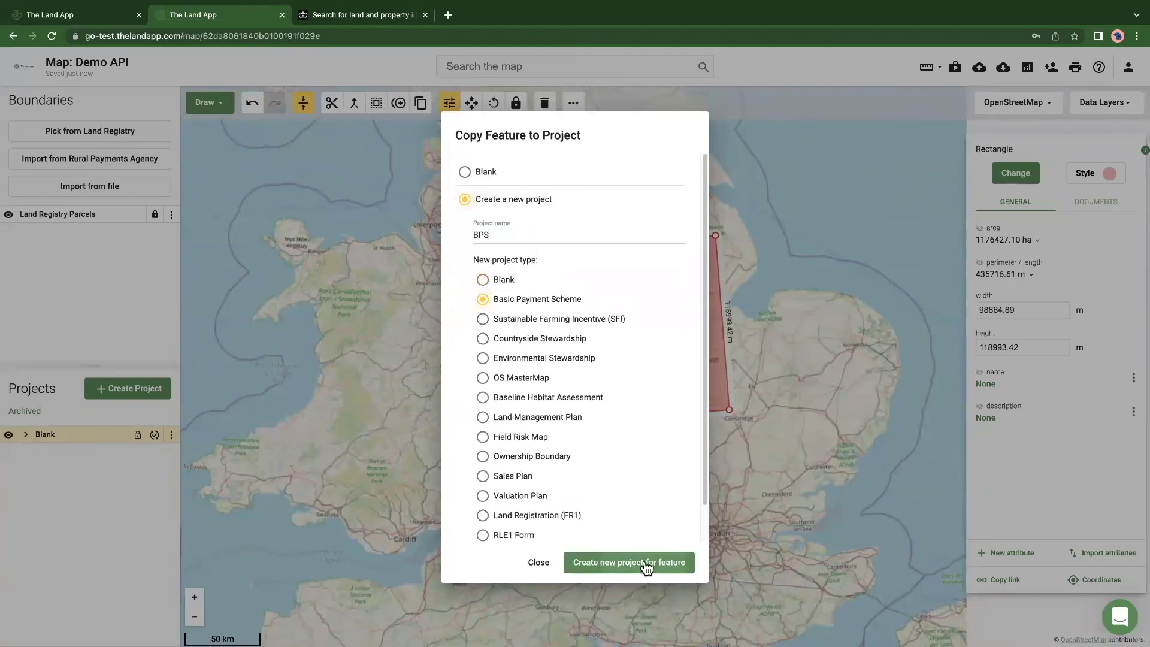
click(646, 567)
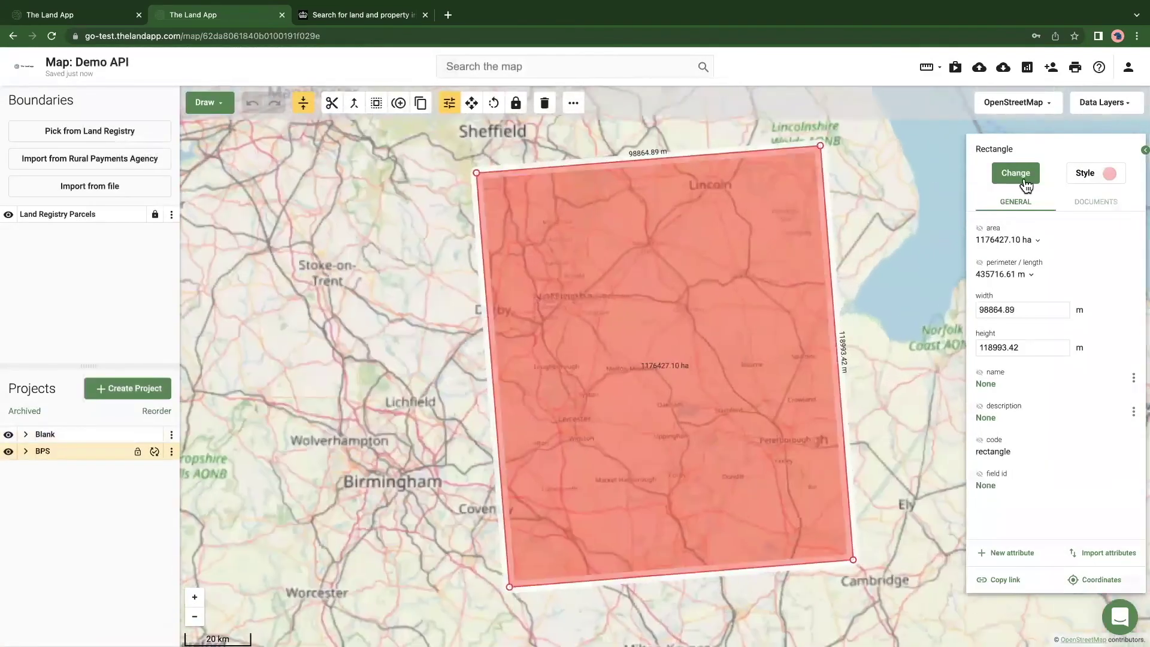
Change the copied rectangle's feature type to WO12: Woodland and deselect it.
click(1025, 185)
text(wood)
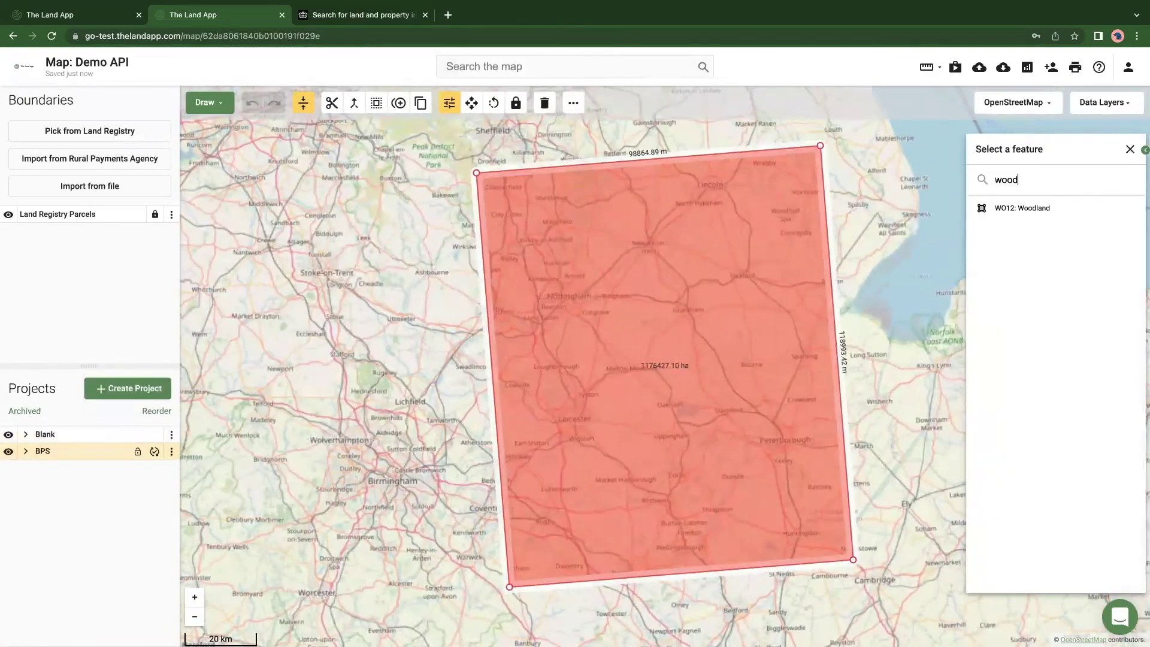
click(1025, 208)
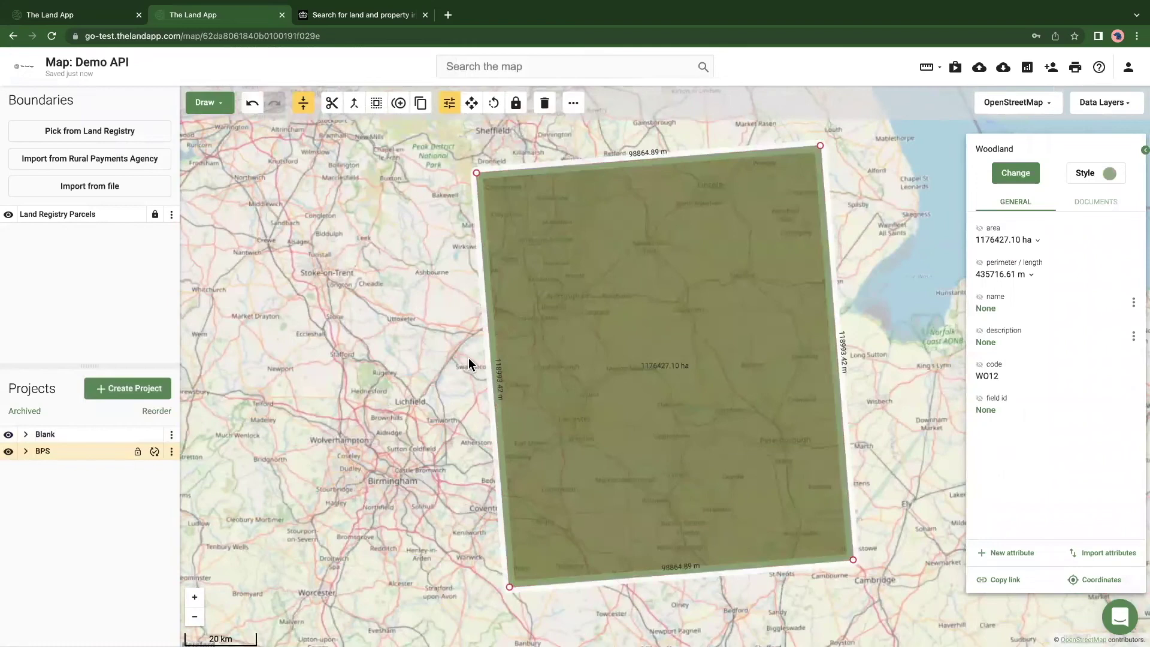
click(467, 358)
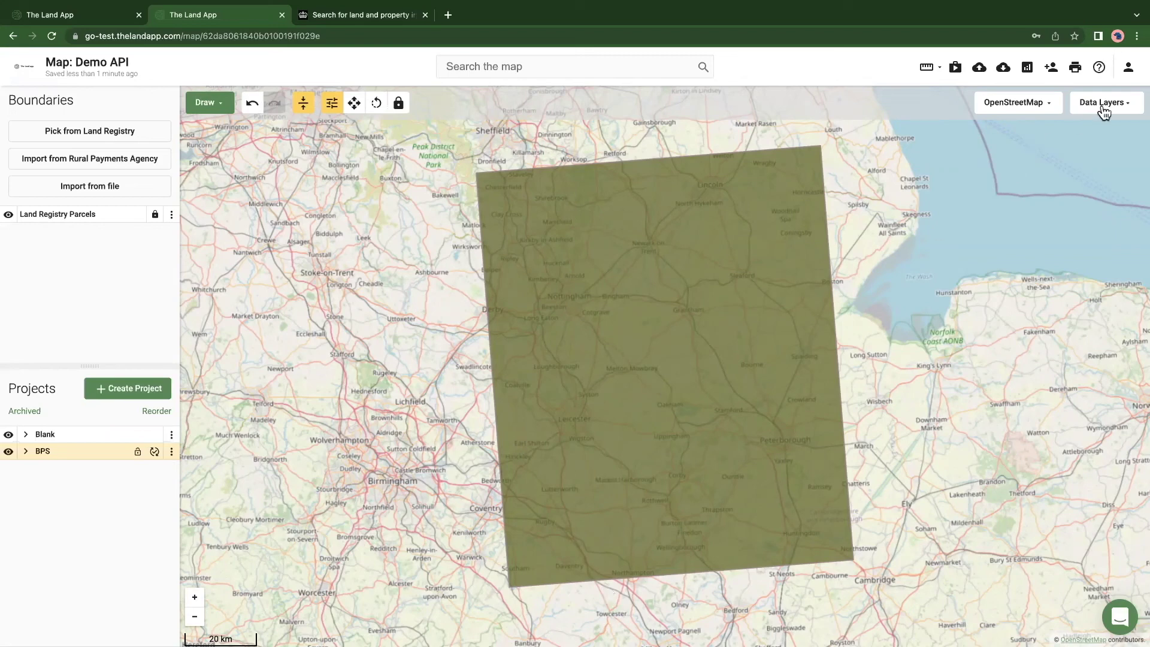
Look over the available project types without creating a project.
click(124, 390)
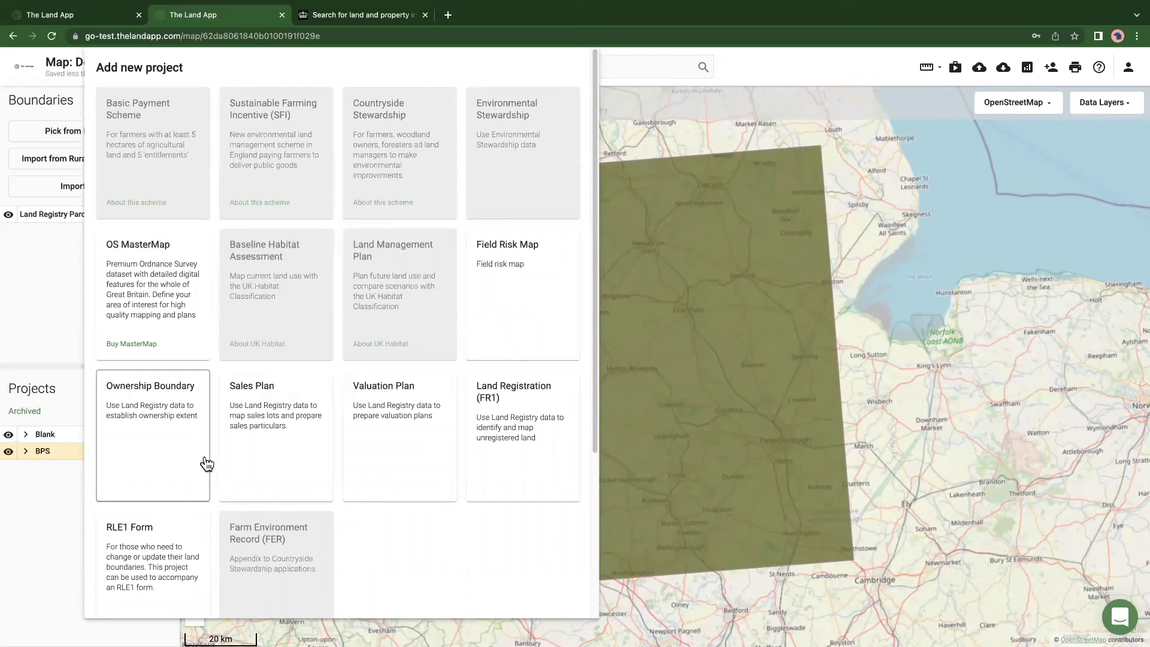
click(882, 441)
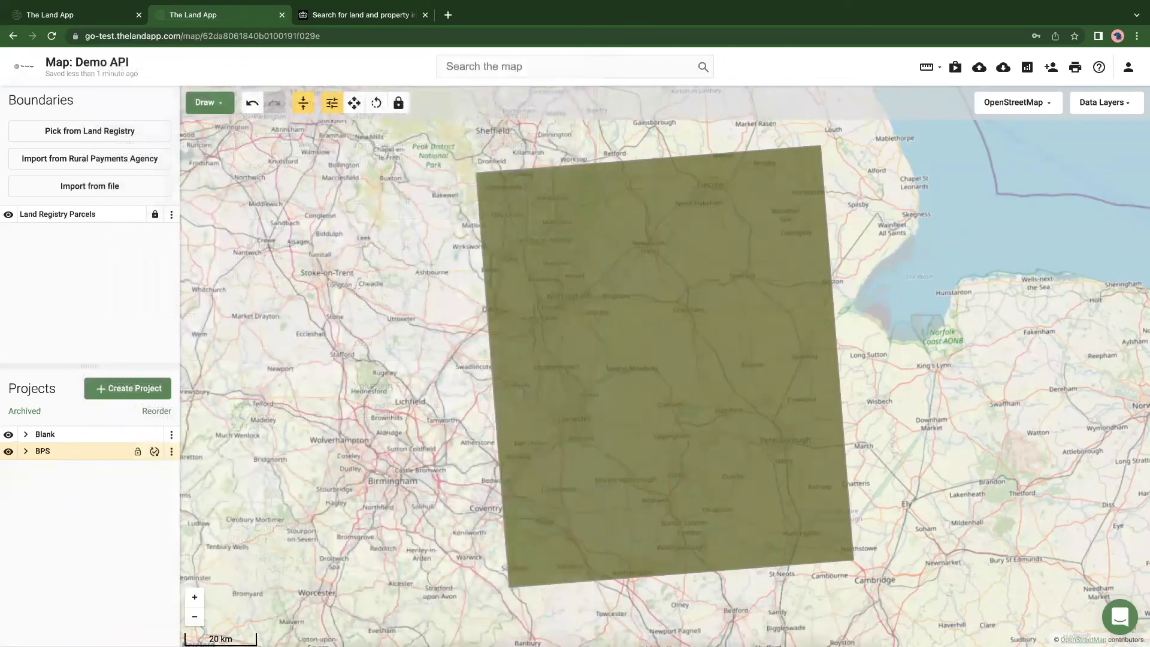
Switch to the Task 14 workflow in FME Workbench and run it up to AttributeManager_10 with the saved Google Sheets URL.
mouse_move(805, 616)
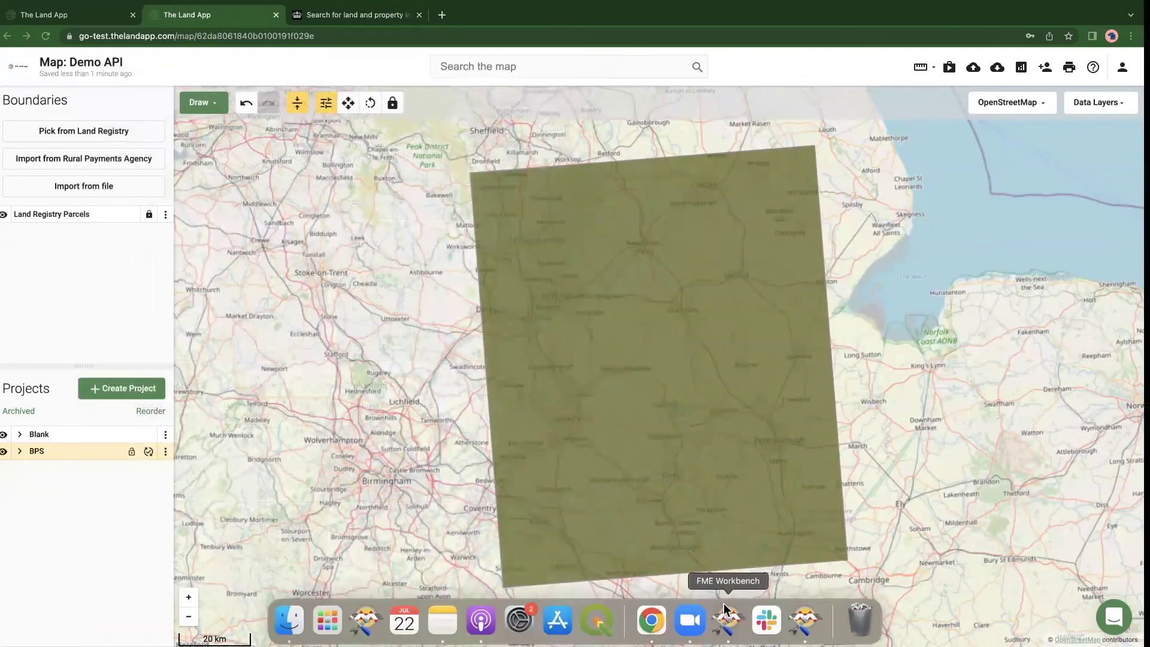
click(725, 605)
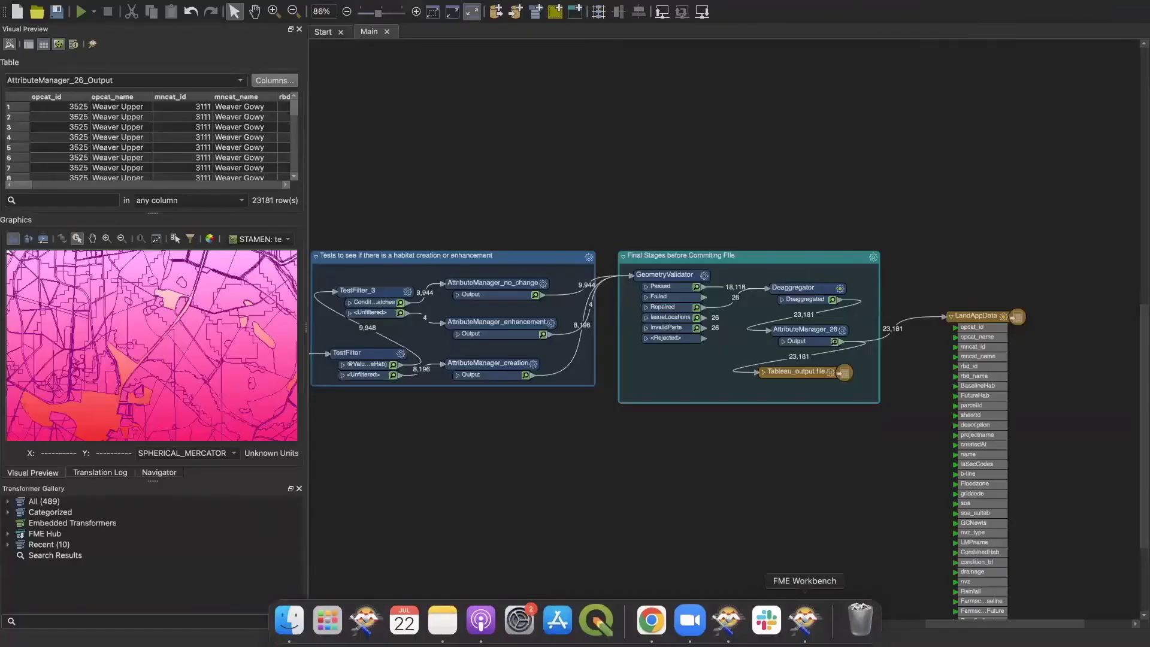
click(804, 620)
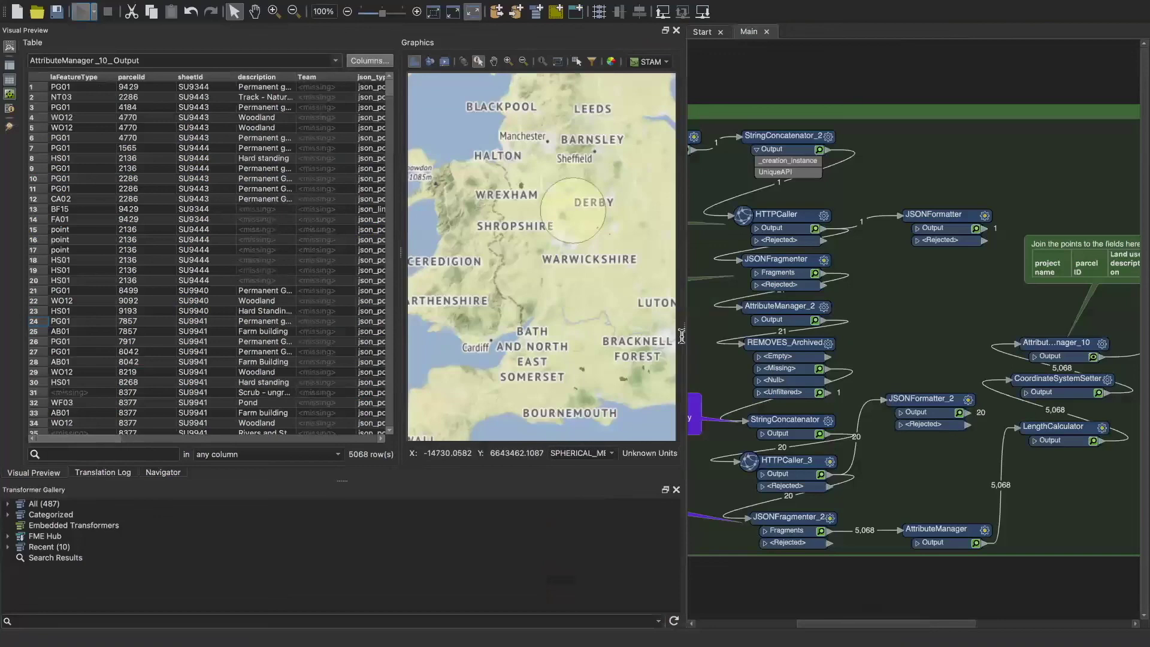
drag(685, 327, 509, 350)
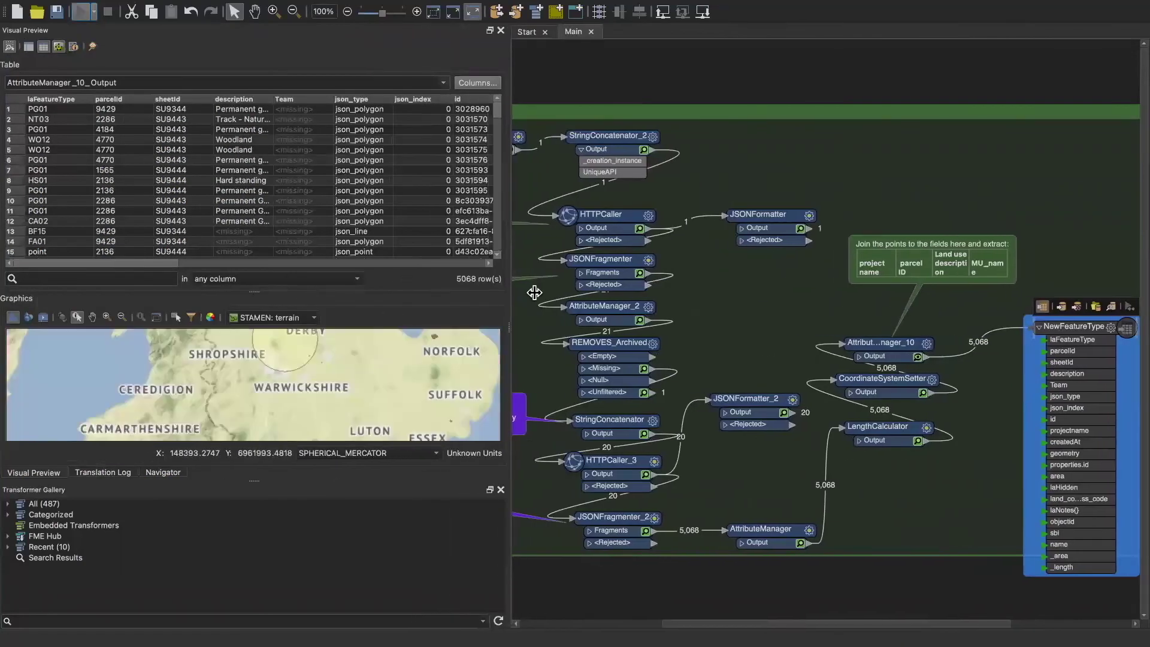
click(863, 346)
click(845, 324)
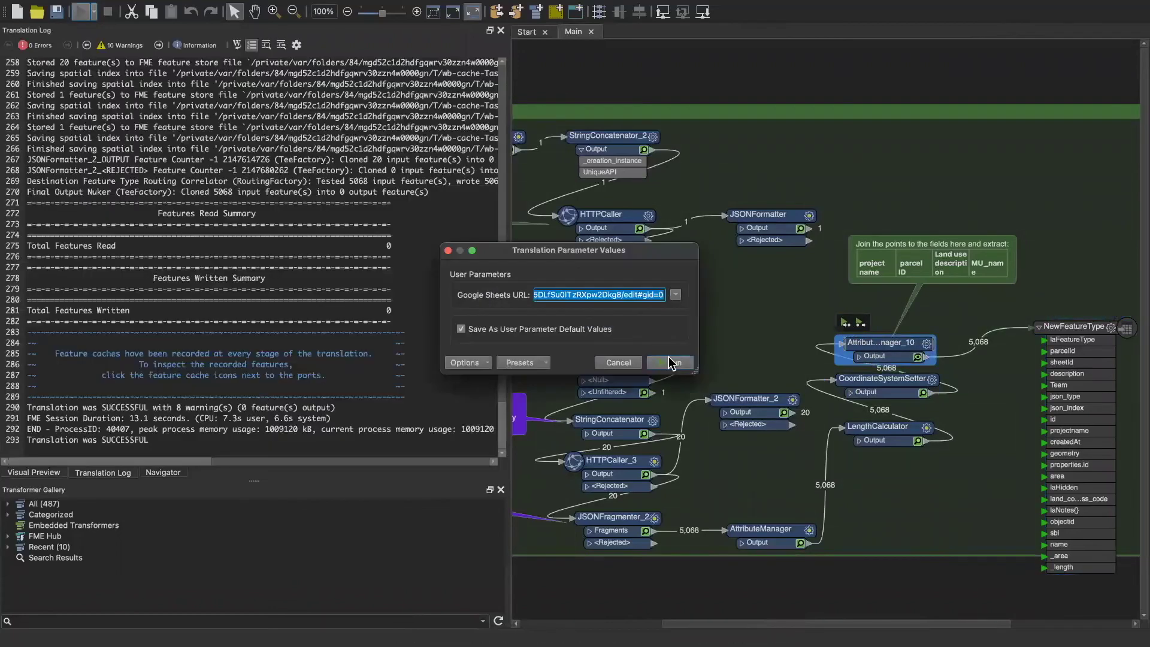
click(664, 362)
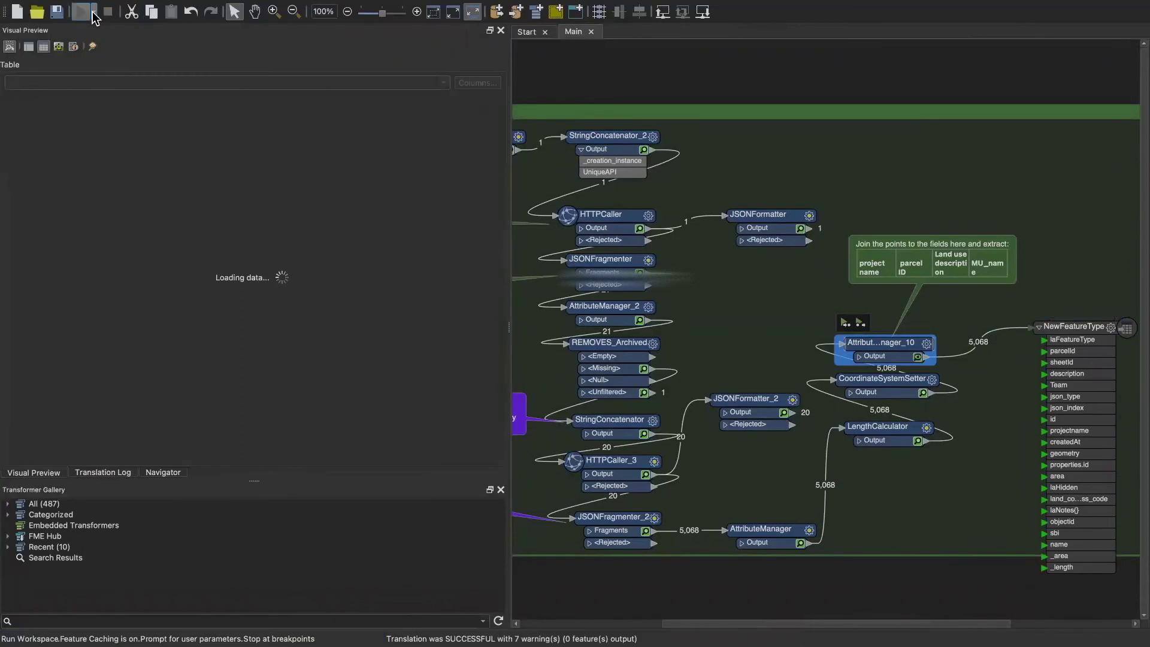
Rerun the entire workflow with fresh data, keeping the saved user parameters.
click(93, 12)
click(120, 43)
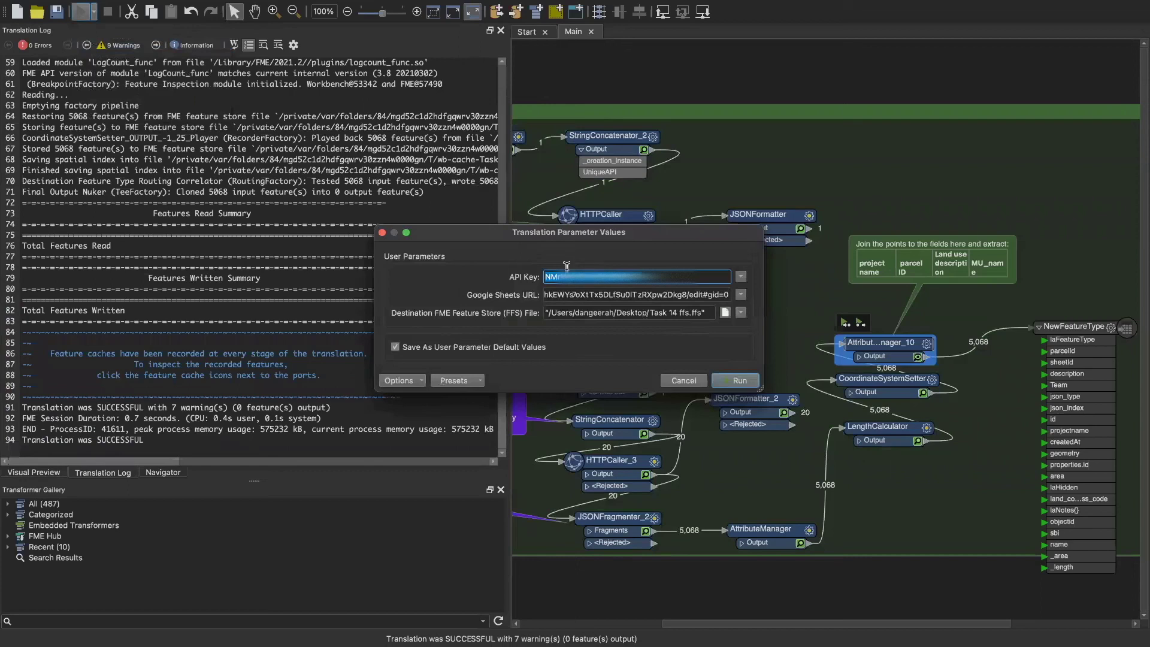
click(744, 381)
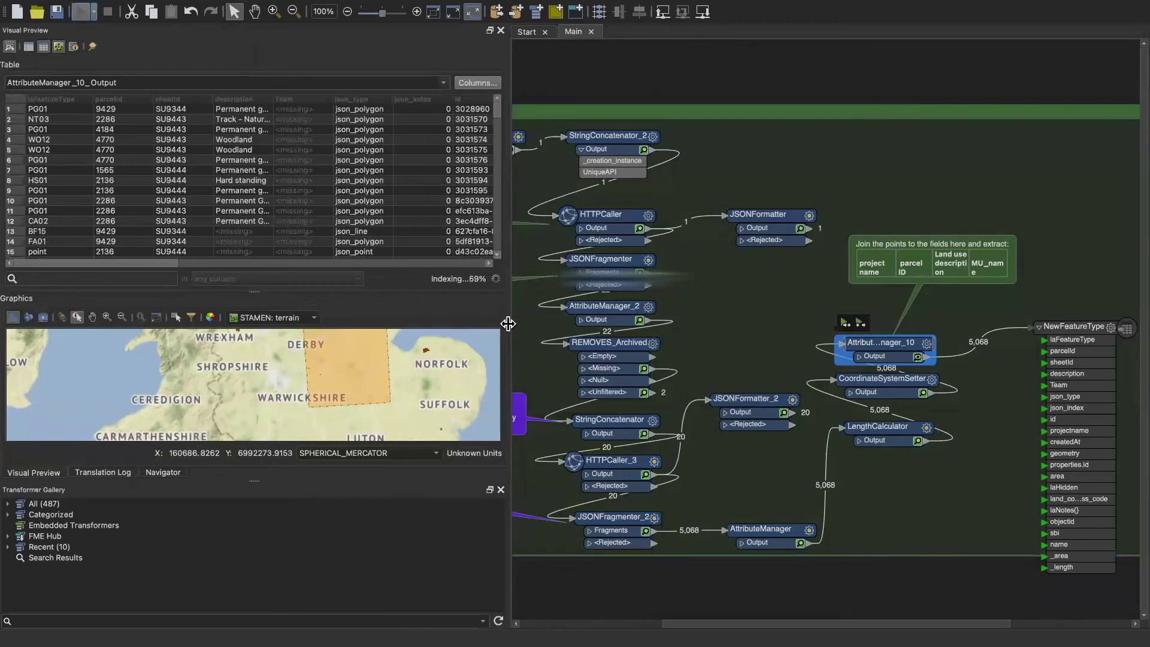
Widen the preview of the AttributeManager_10 output, select the large rectangle on its map and examine its attributes.
drag(508, 324, 665, 318)
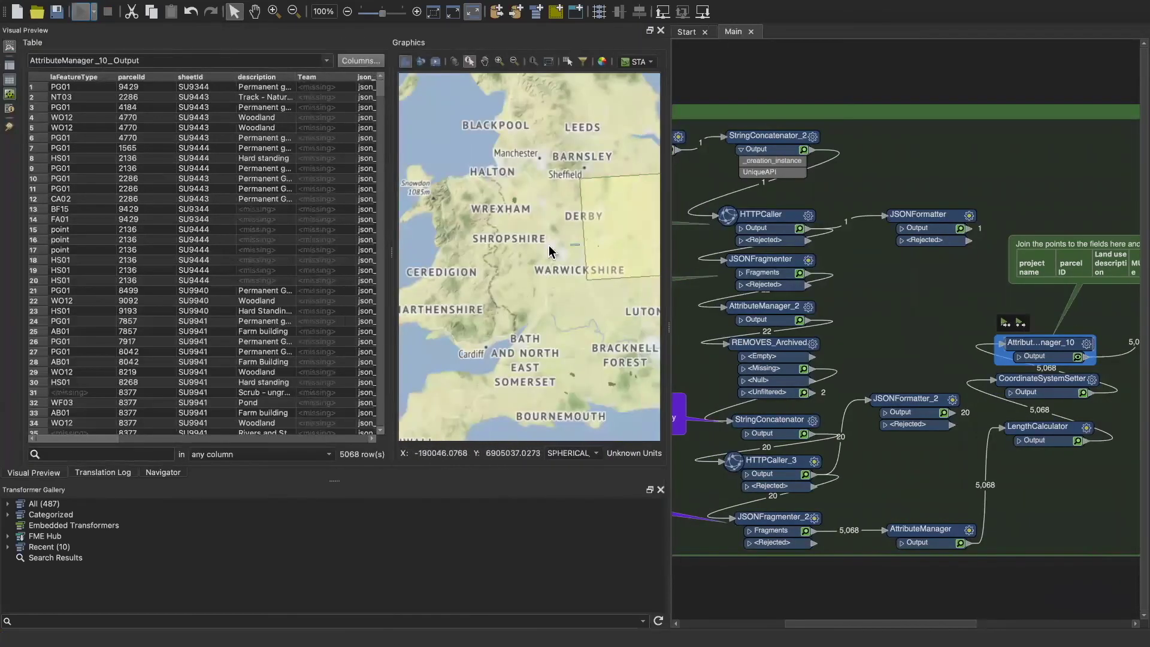
click(611, 303)
click(613, 226)
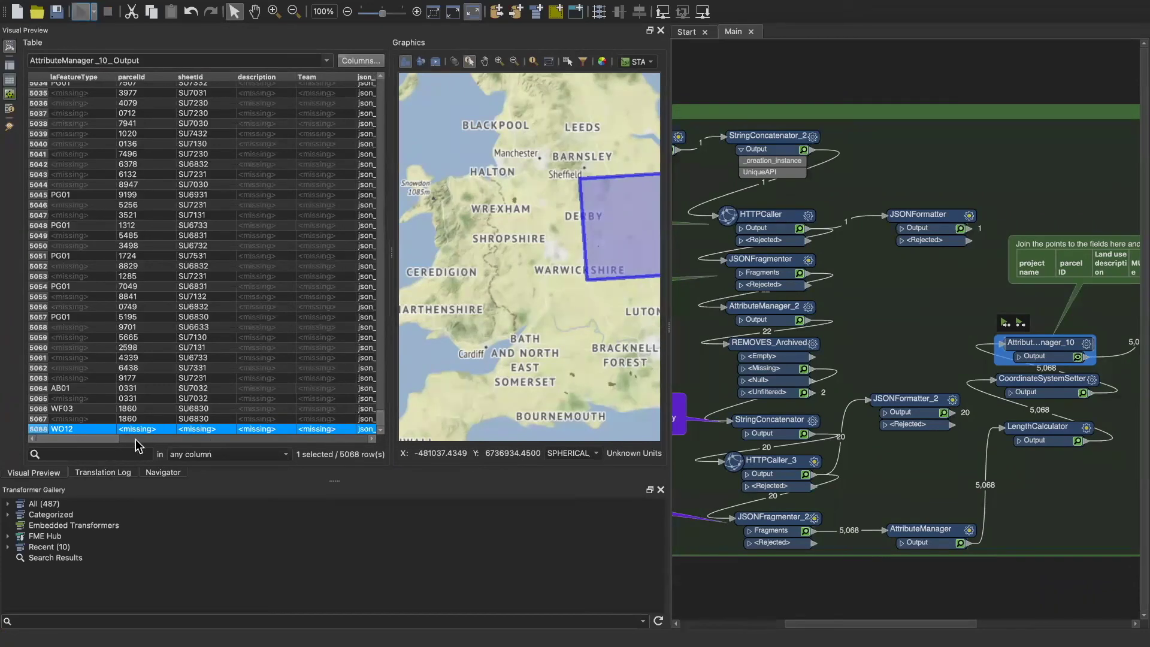
drag(108, 440, 62, 437)
drag(381, 421, 346, 476)
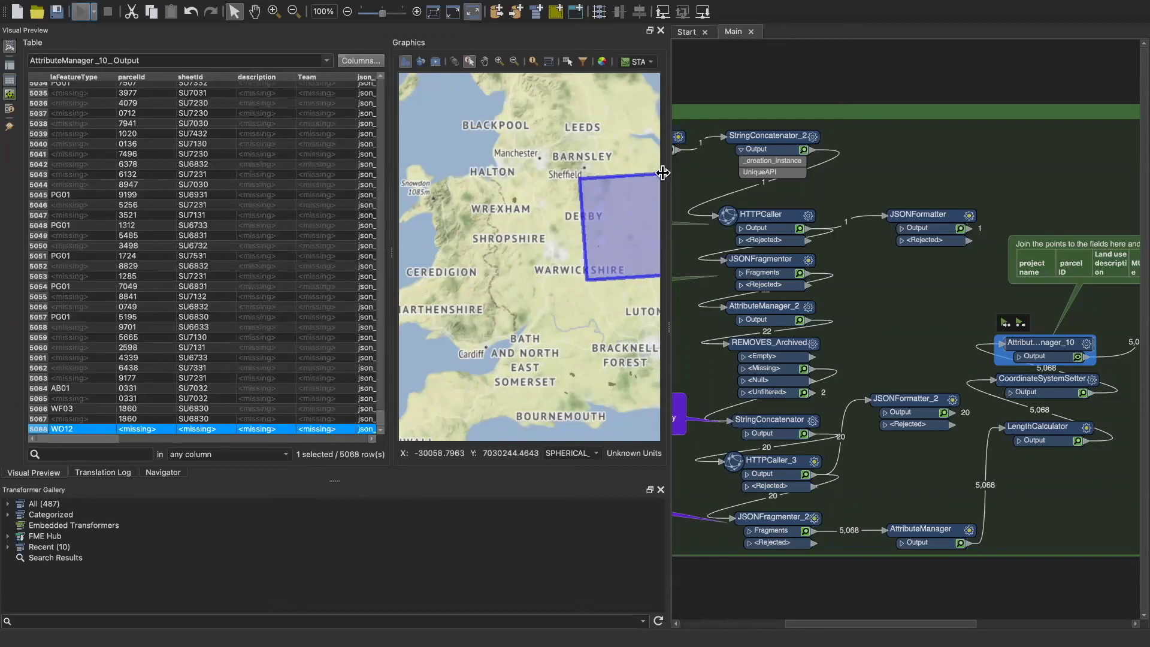
In StringConcatenator_2, set the project type in the API request string to UKHAB.
click(811, 137)
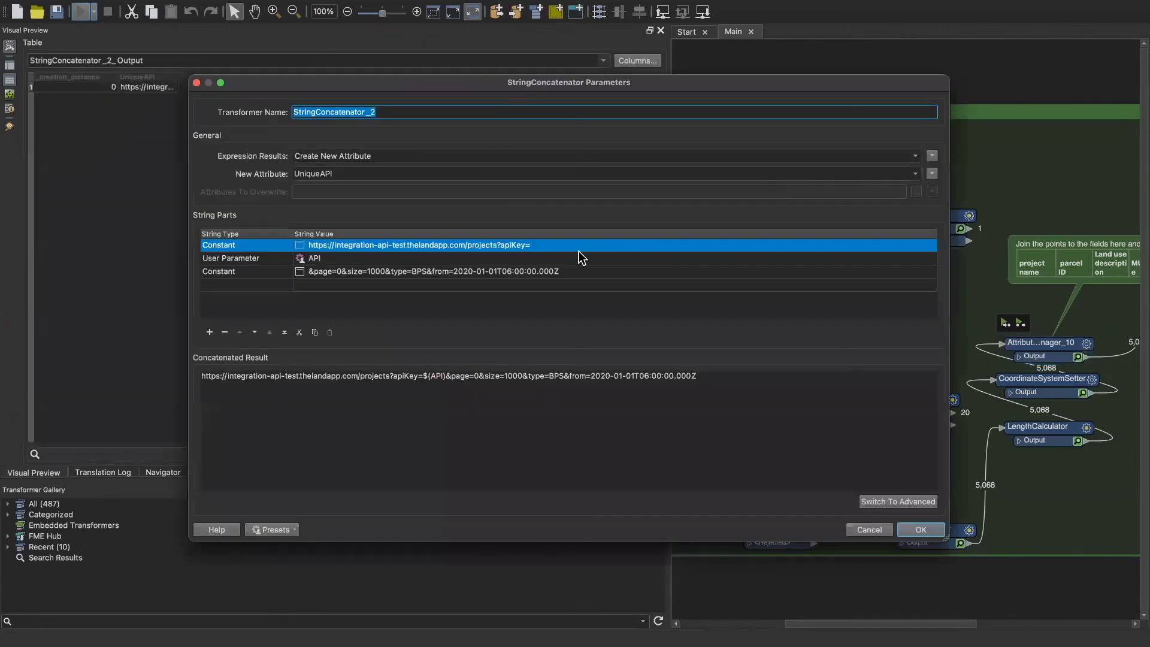
click(429, 272)
click(427, 272)
key(BackSpace)
key(BackSpace)
key(BackSpace)
text(UKHAB)
click(911, 526)
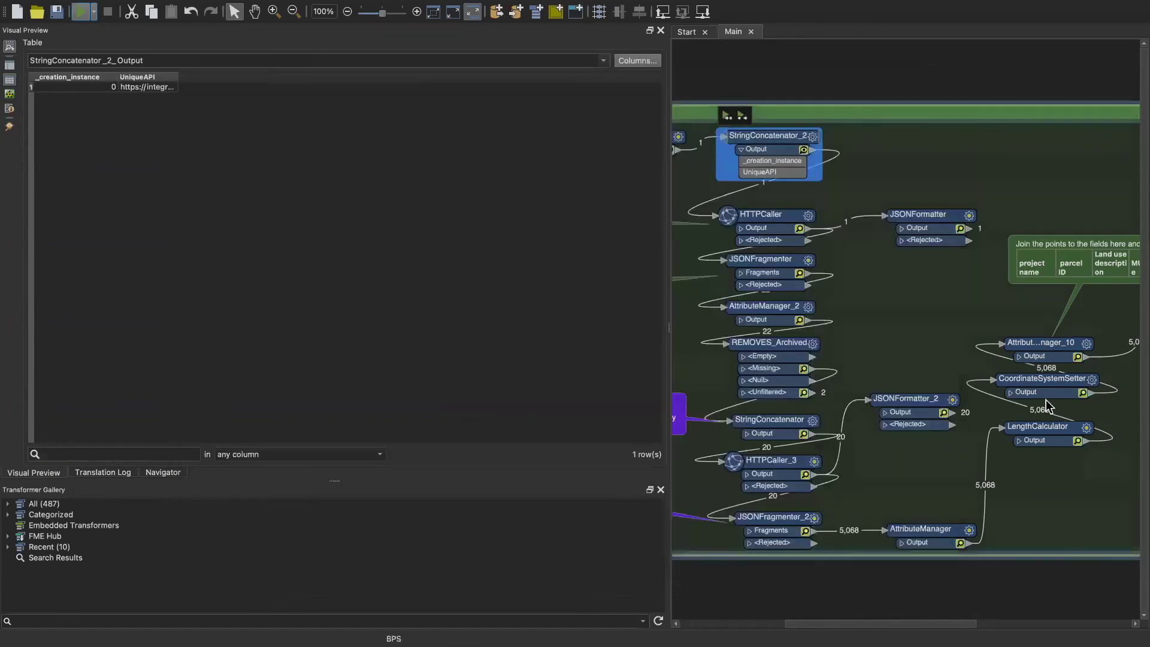
Run the workflow up to AttributeManager_10 for the UKHAB projects with the saved user parameters.
click(1048, 348)
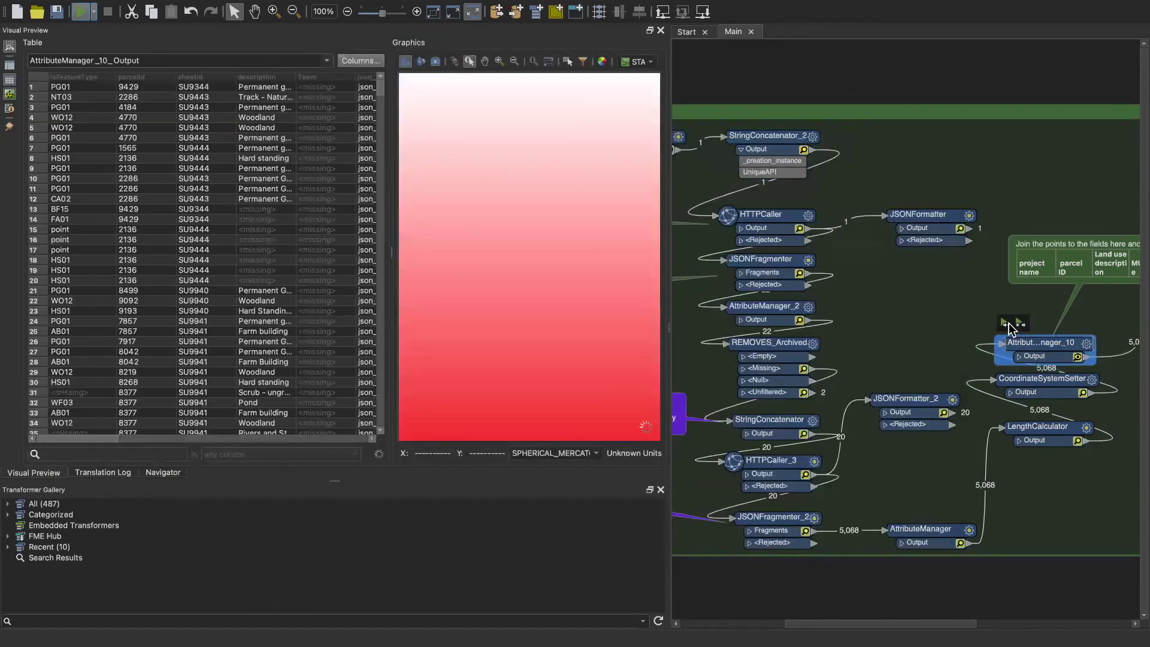
click(1006, 322)
click(689, 371)
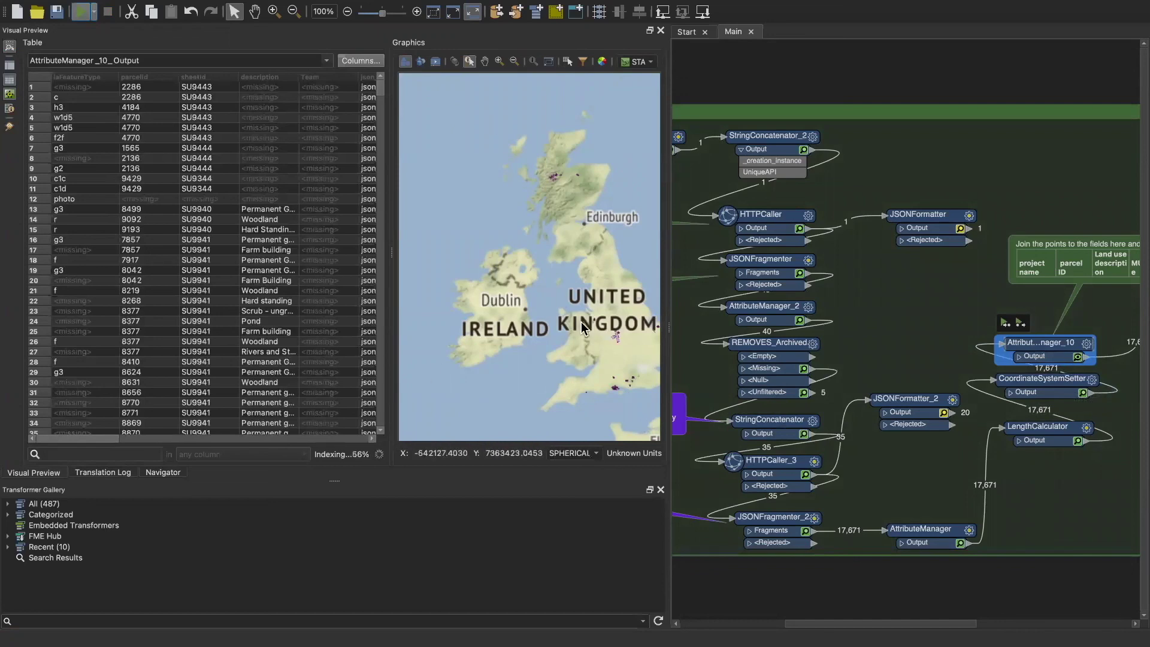
Examine the UKHAB polygon near Coventry in the preview map and its attribute row.
scroll(625, 329, up, 5)
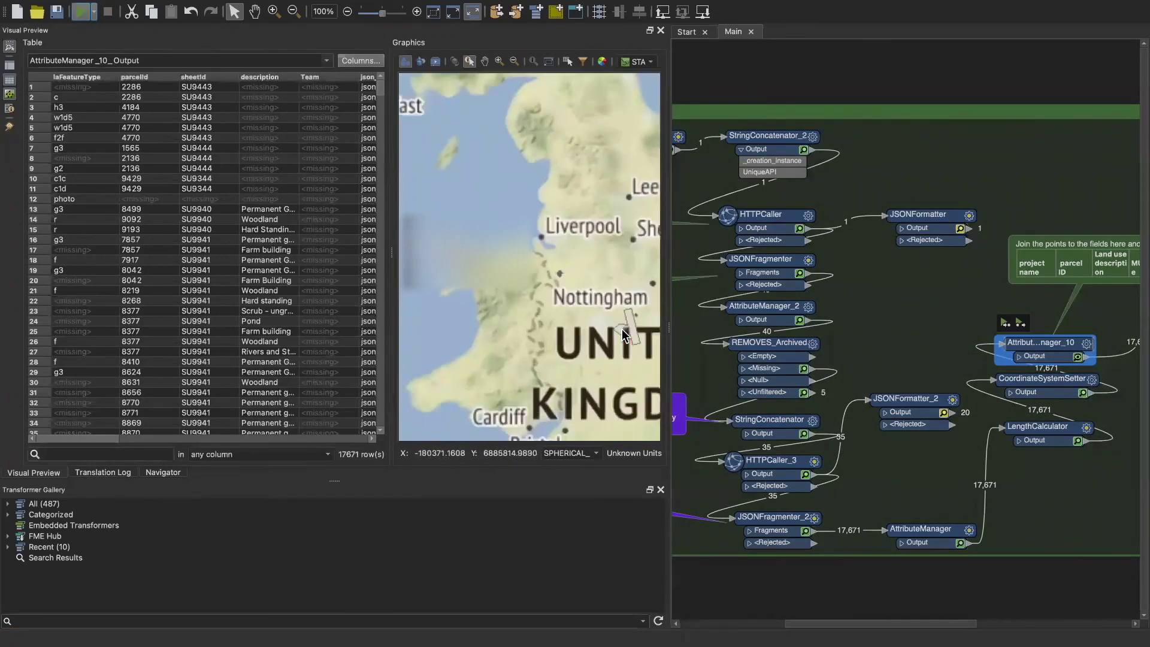
scroll(622, 330, up, 5)
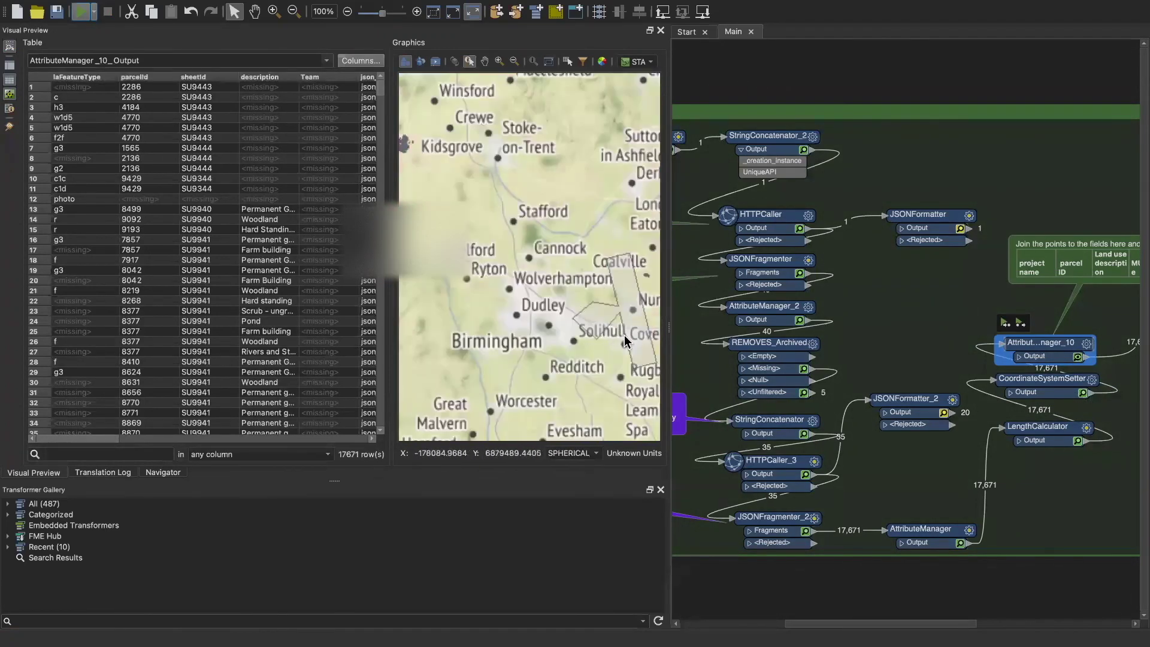
click(632, 328)
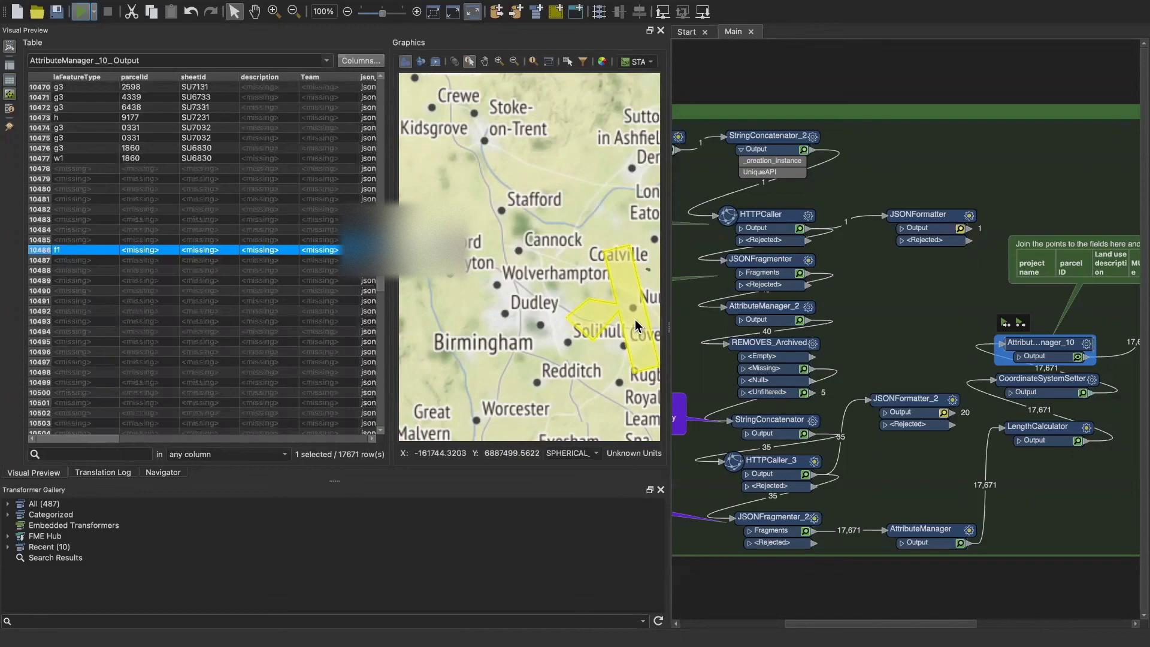
In Land App, reshape the Woodland rectangle by moving its northwest corner inward to a point southeast of Nottingham.
key(ctrl+Left)
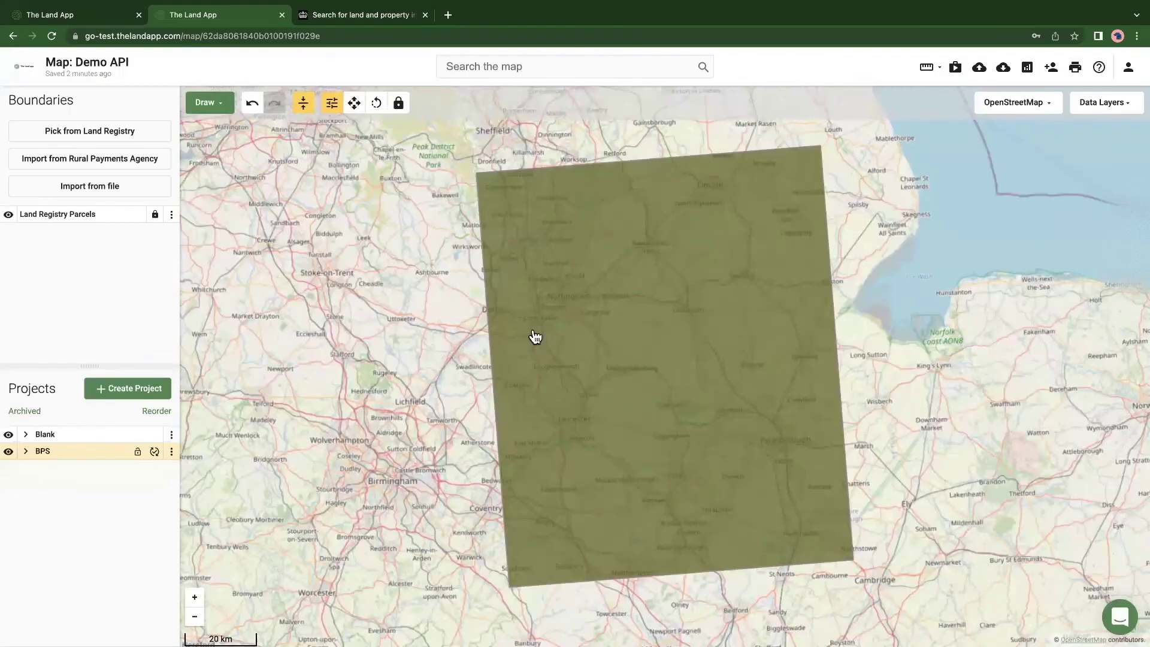
click(525, 243)
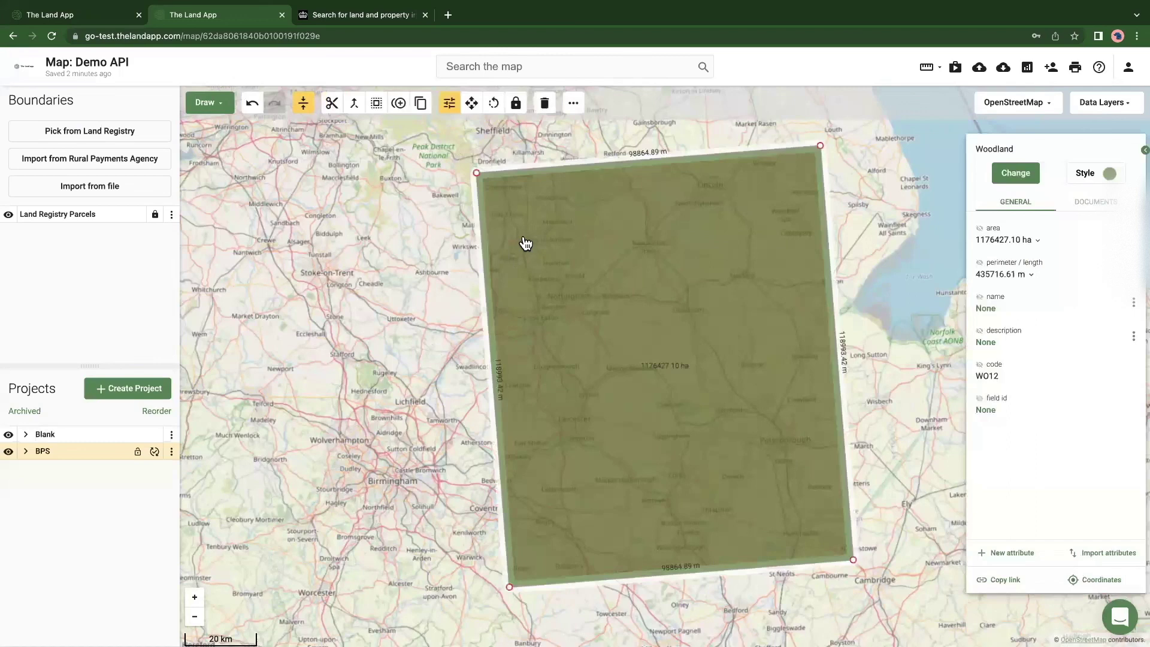
drag(477, 174, 624, 324)
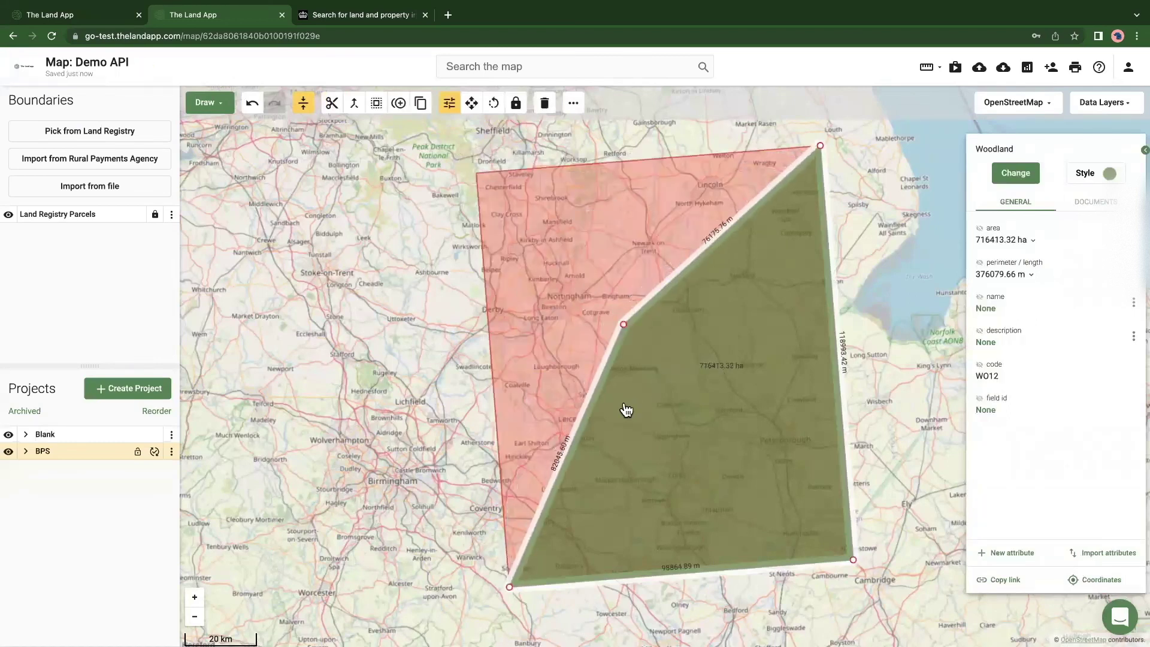
Back in FME Workbench, set the project type in StringConcatenator_2's API request string to BPS.
key(ctrl+Right)
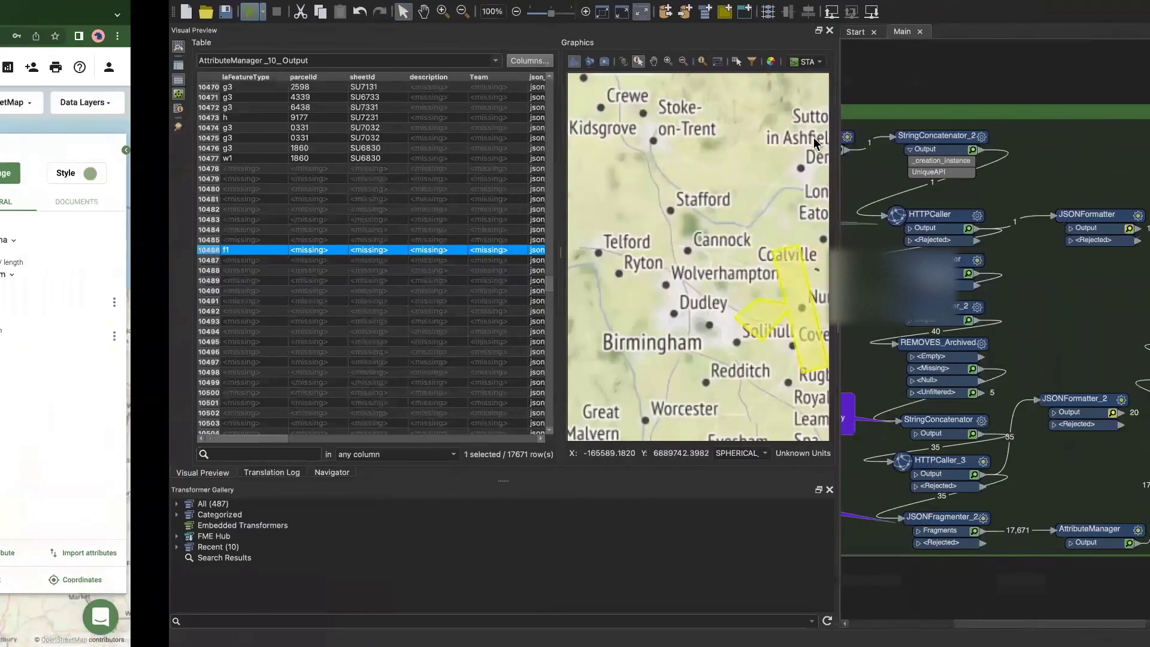
click(812, 137)
click(476, 272)
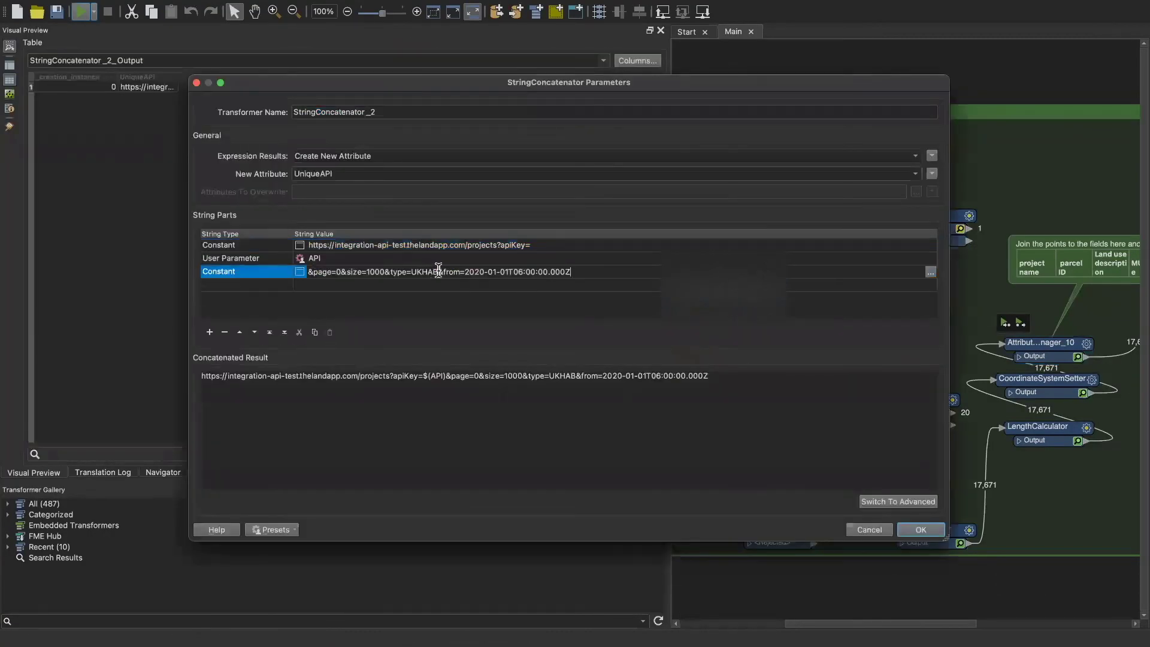
click(437, 271)
key(BackSpace)
key(BackSpace)
key(BackSpace)
key(BackSpace)
key(BackSpace)
text(BPS)
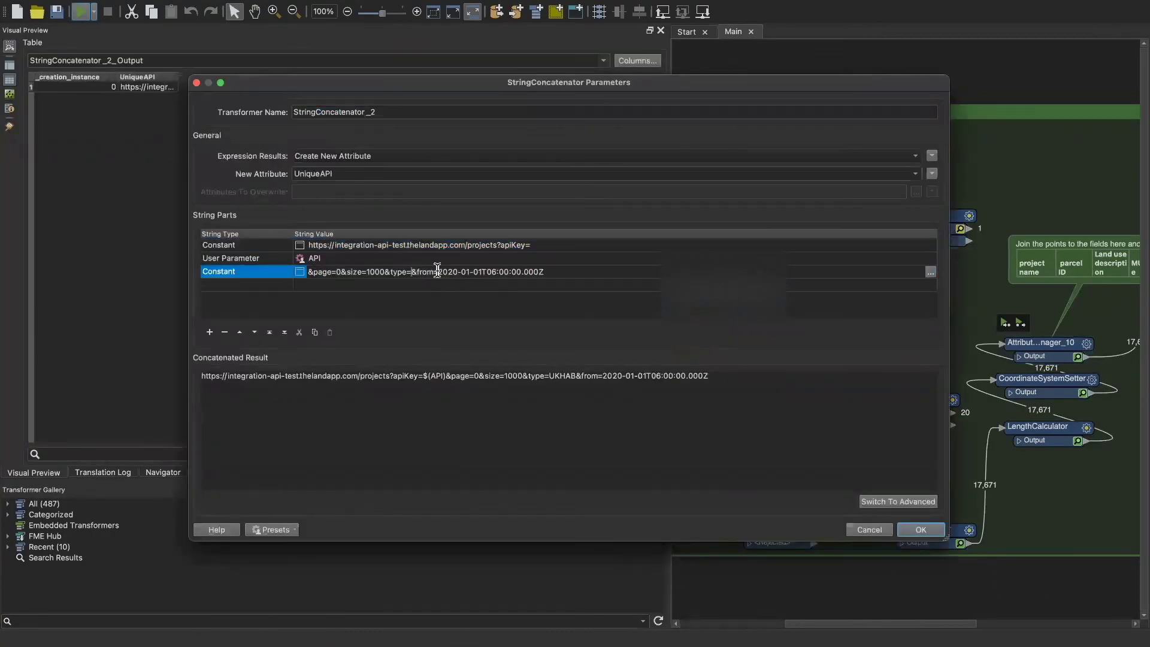
click(905, 528)
Run the workflow up to AttributeManager_10 for the BPS projects with the saved user parameters.
click(1025, 333)
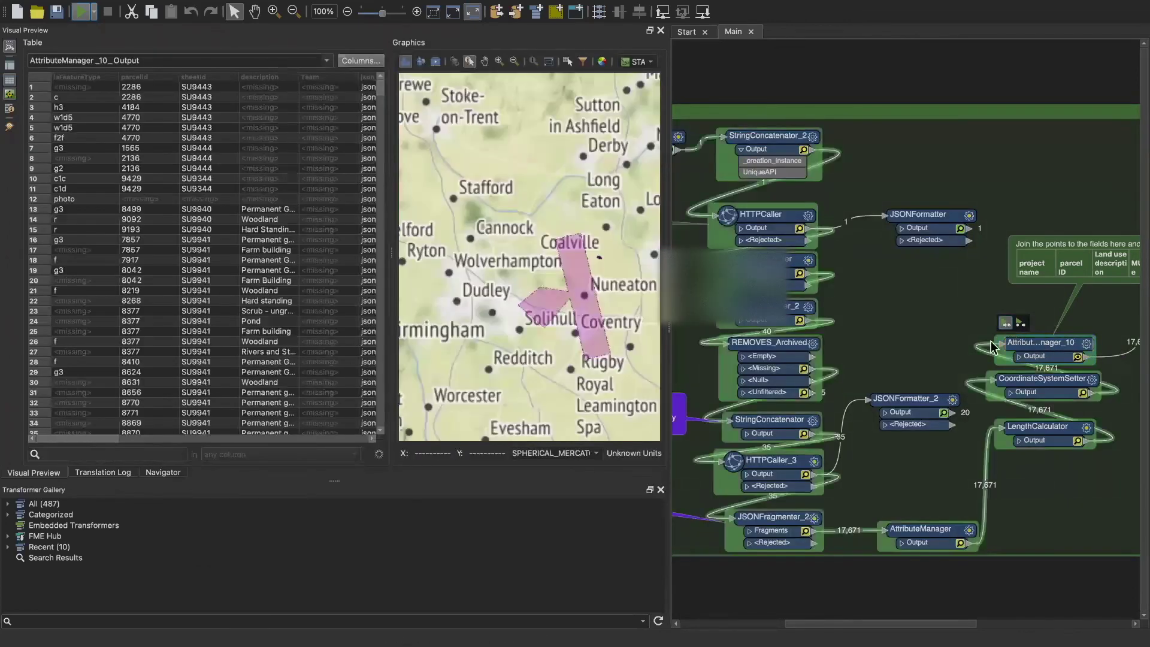
click(1020, 323)
click(662, 369)
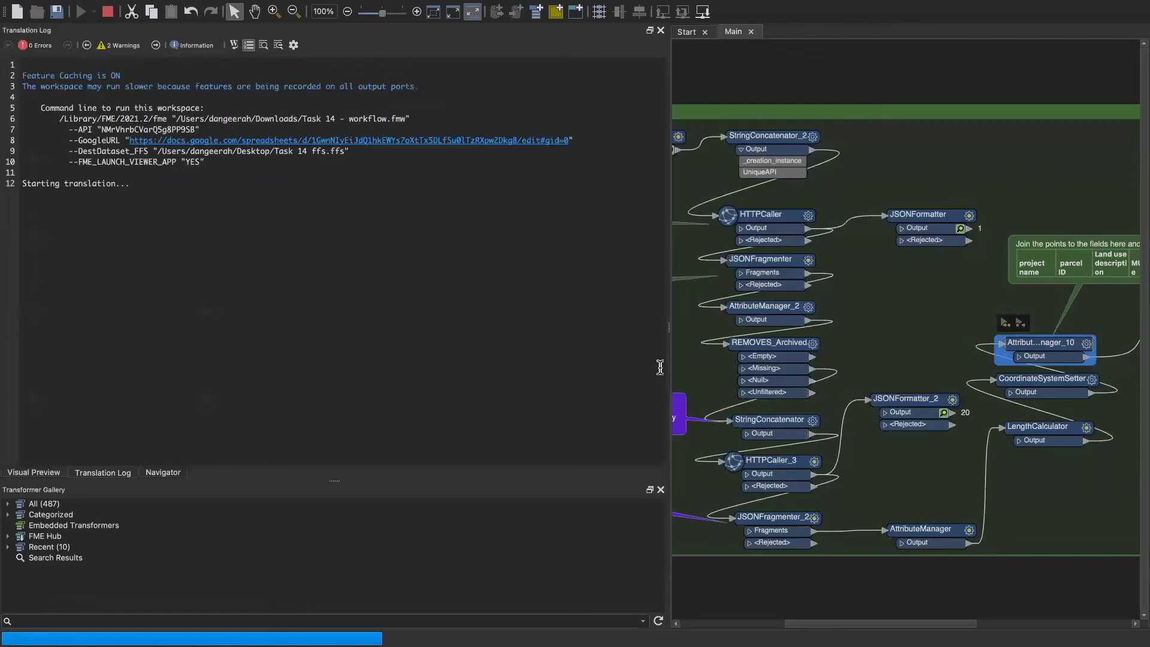
Compare the reshaped Woodland polygon in Land App with its shape in the FME Workbench preview map.
key(ctrl+Left)
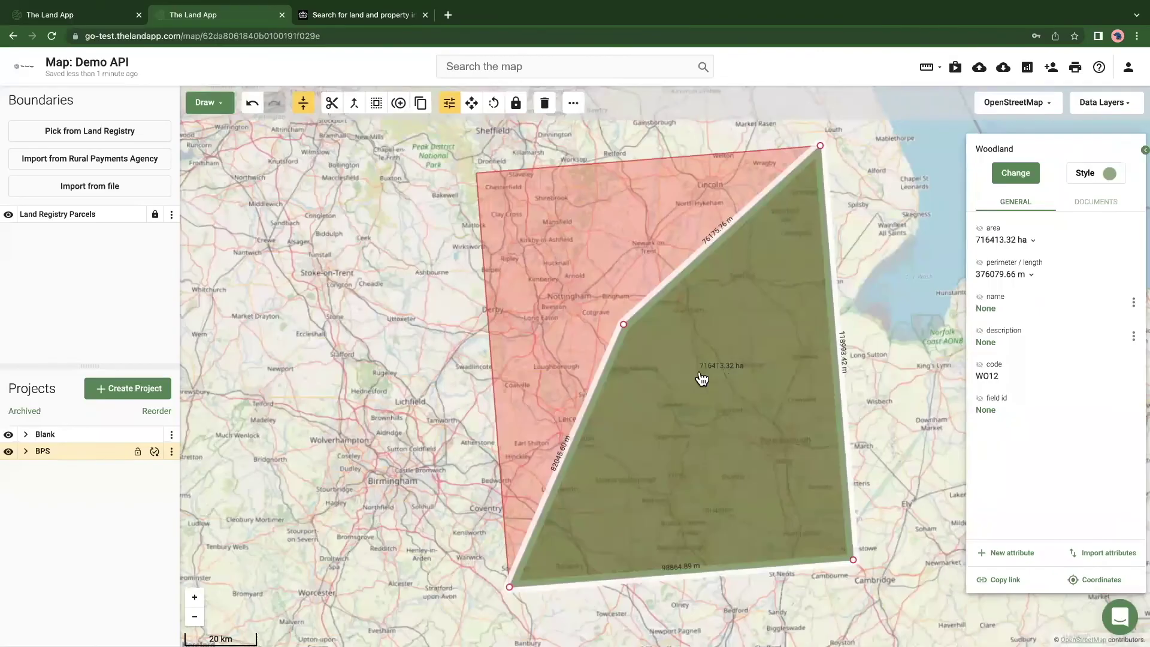
key(ctrl+Right)
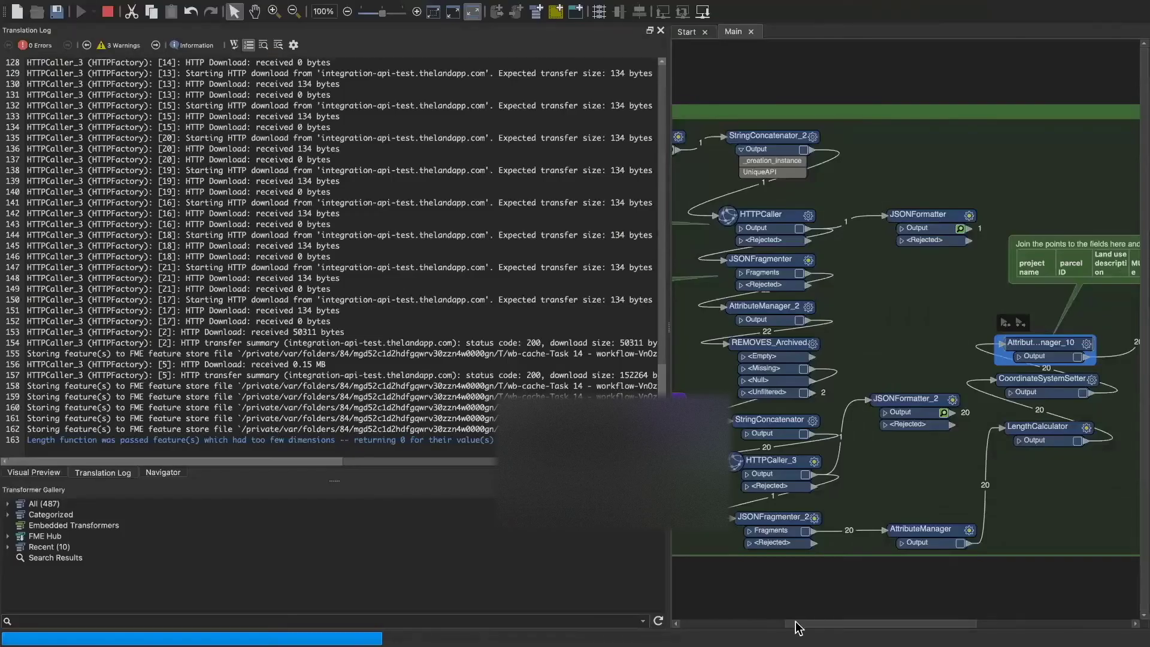
scroll(904, 335, right, 3)
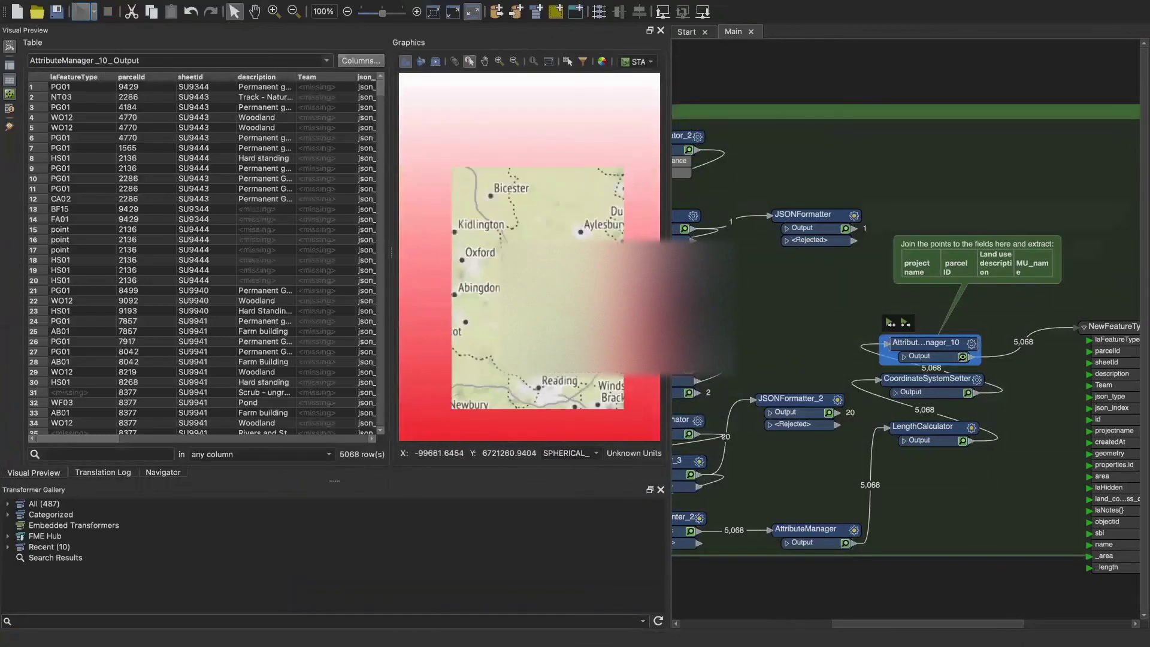
scroll(594, 235, down, 5)
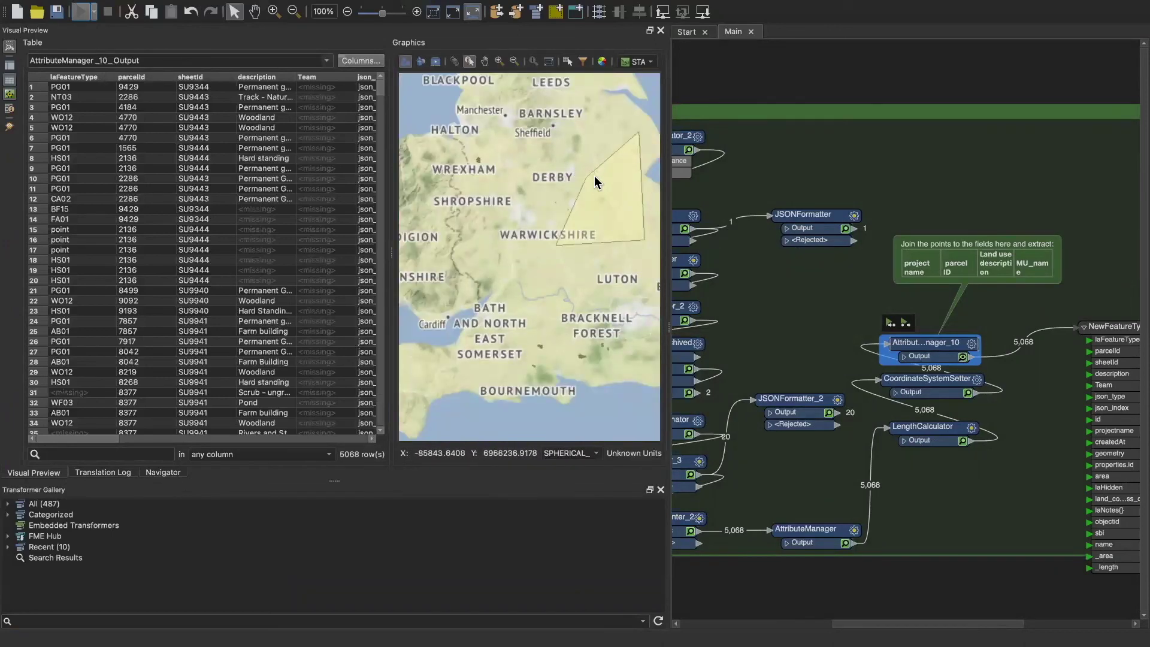
scroll(590, 192, up, 1)
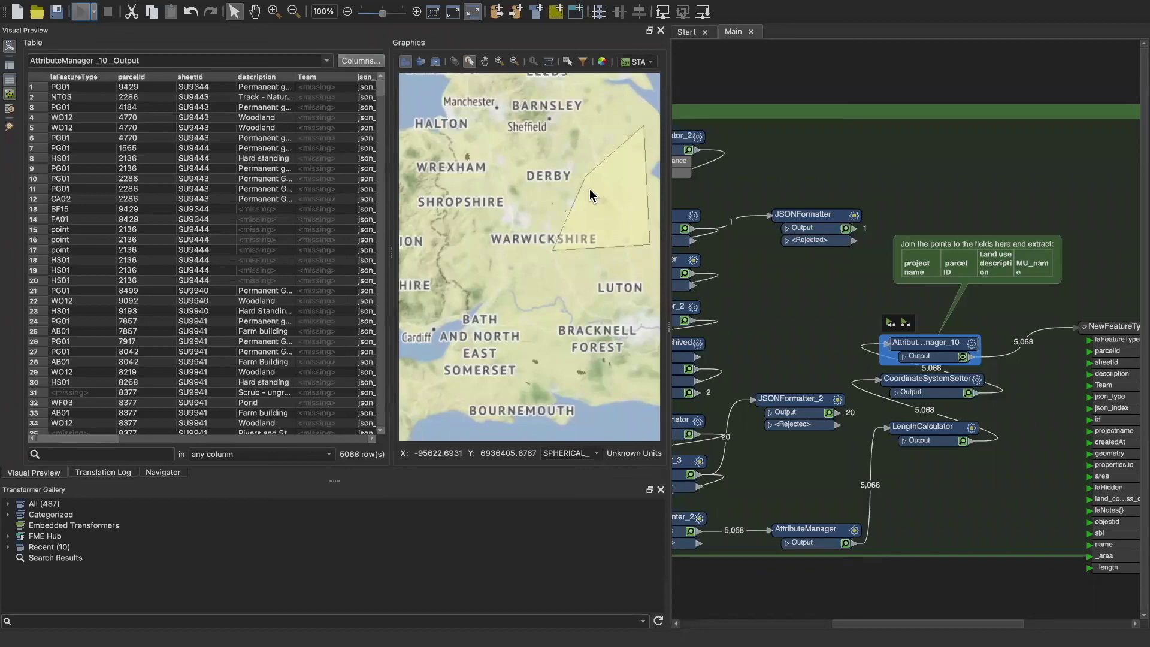
Return to the Land App map and bring up the presentation slide on the Land App Integration API.
key(ctrl+Left)
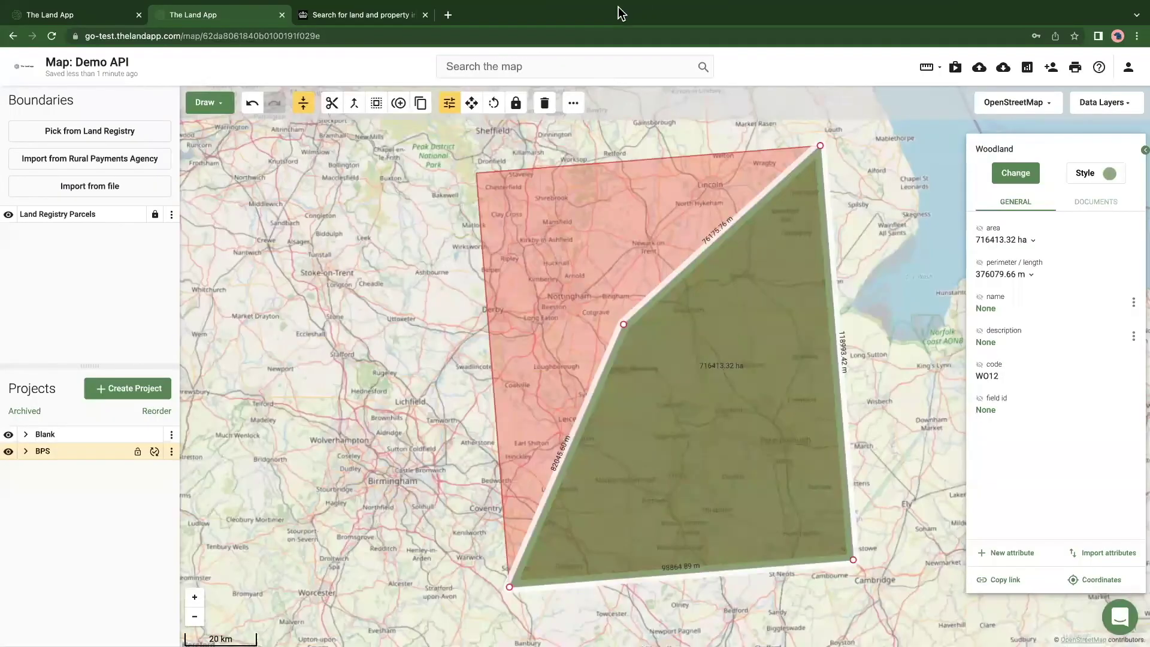
mouse_move(577, 16)
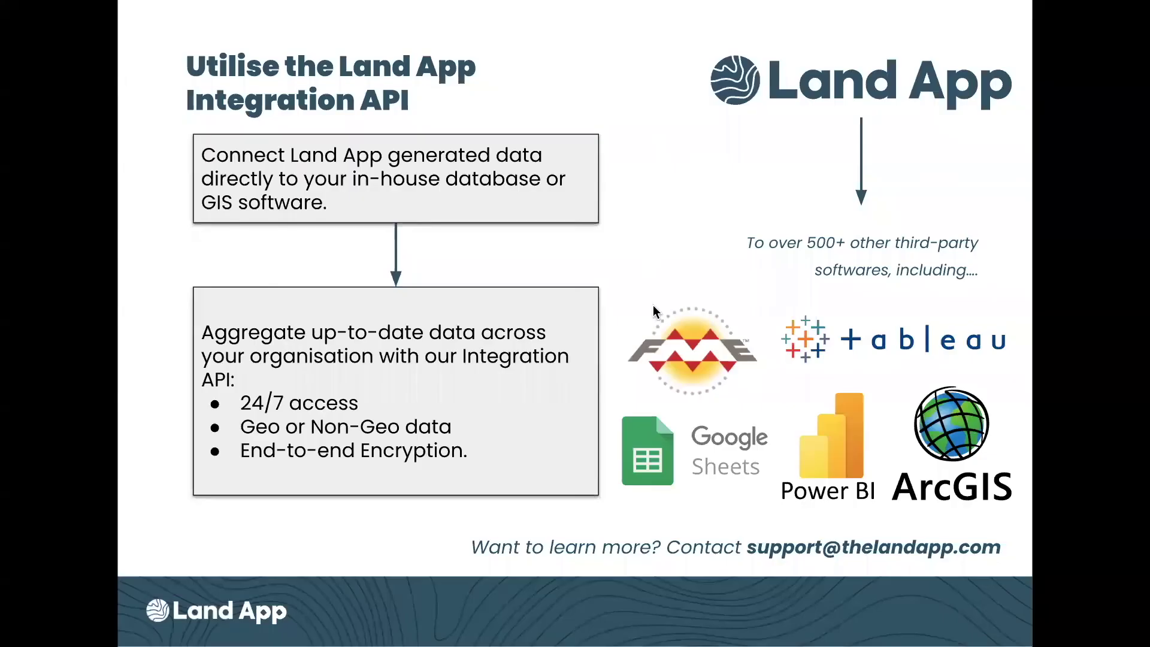
mouse_move(405, 27)
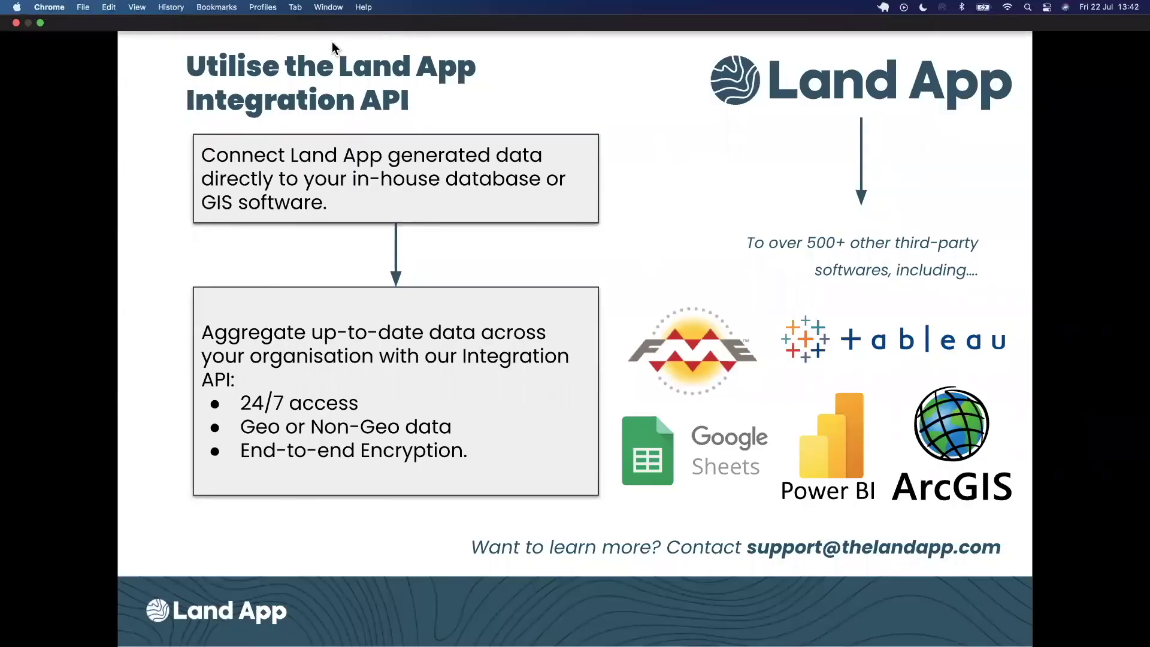